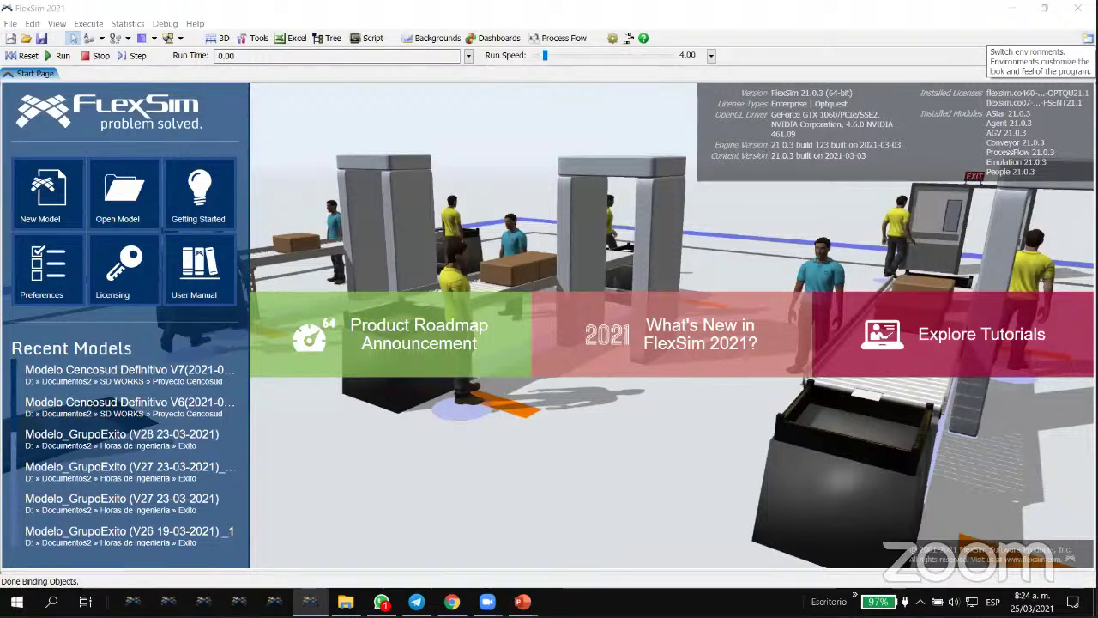
Switch the environment to Healthcare and look through its object library, including the Visual and A* Navigation objects
left_click(1087, 38)
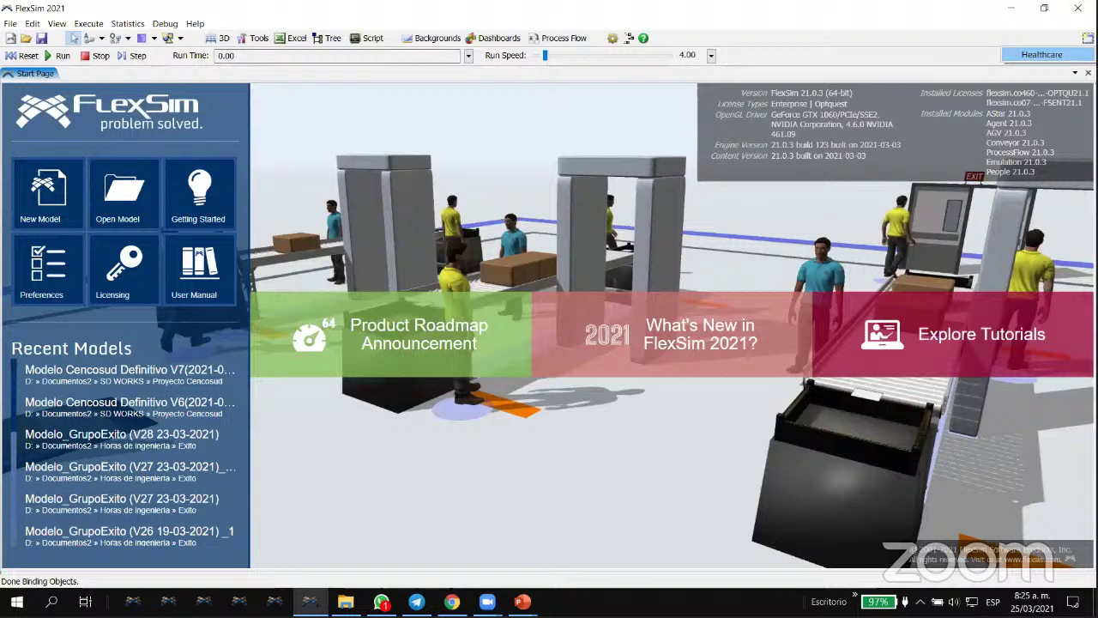
left_click(1039, 54)
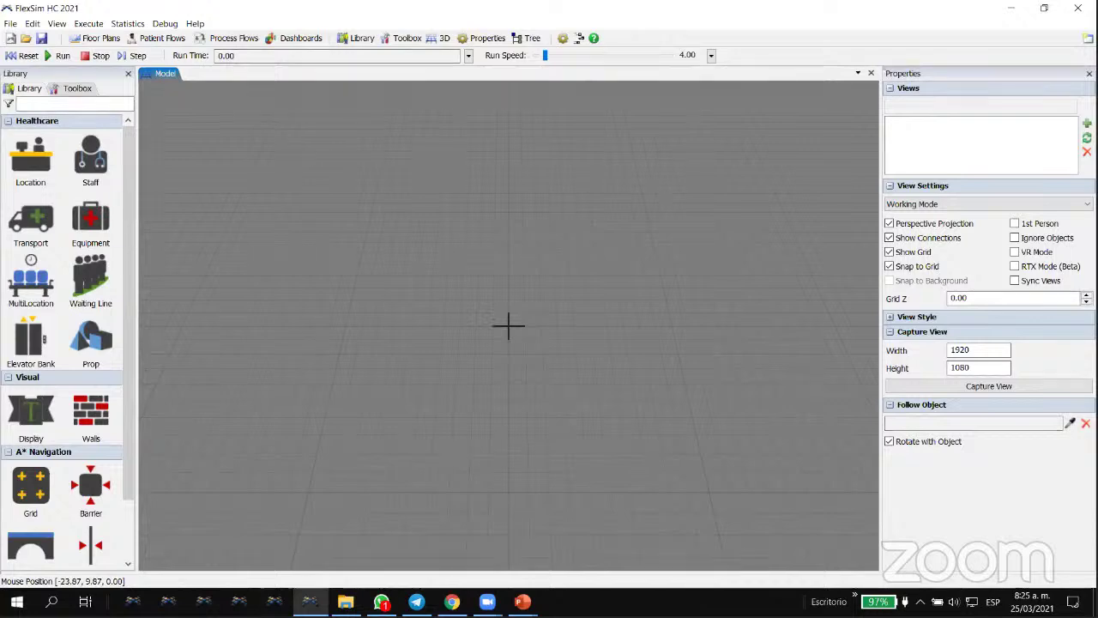
scroll(48, 196, "down", 1)
scroll(45, 197, "down", 1)
scroll(43, 197, "up", 2)
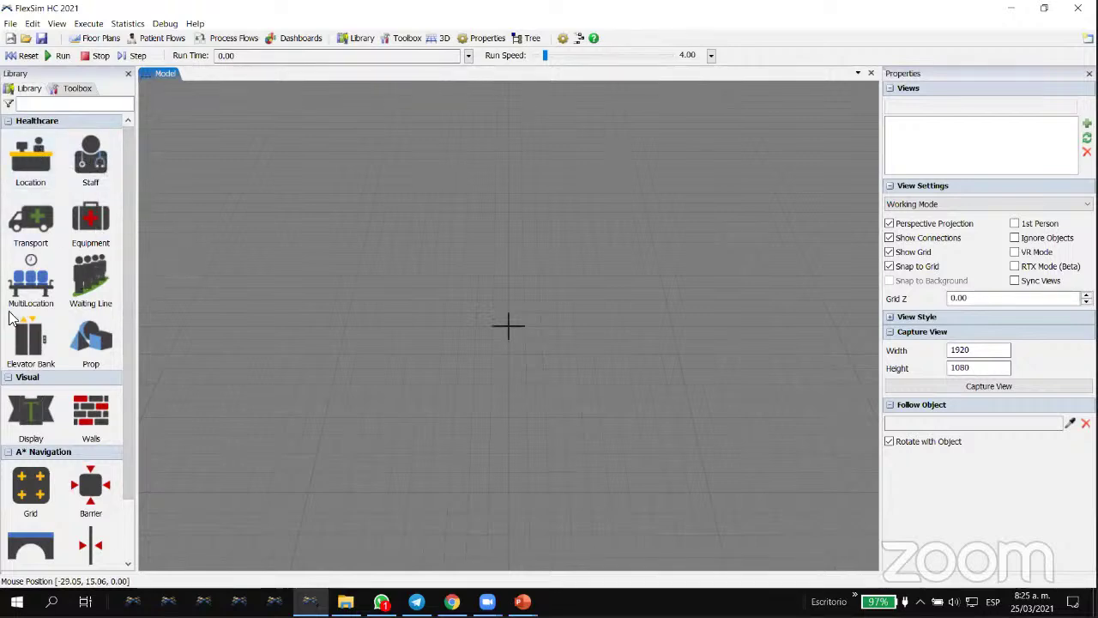
scroll(71, 325, "down", 2)
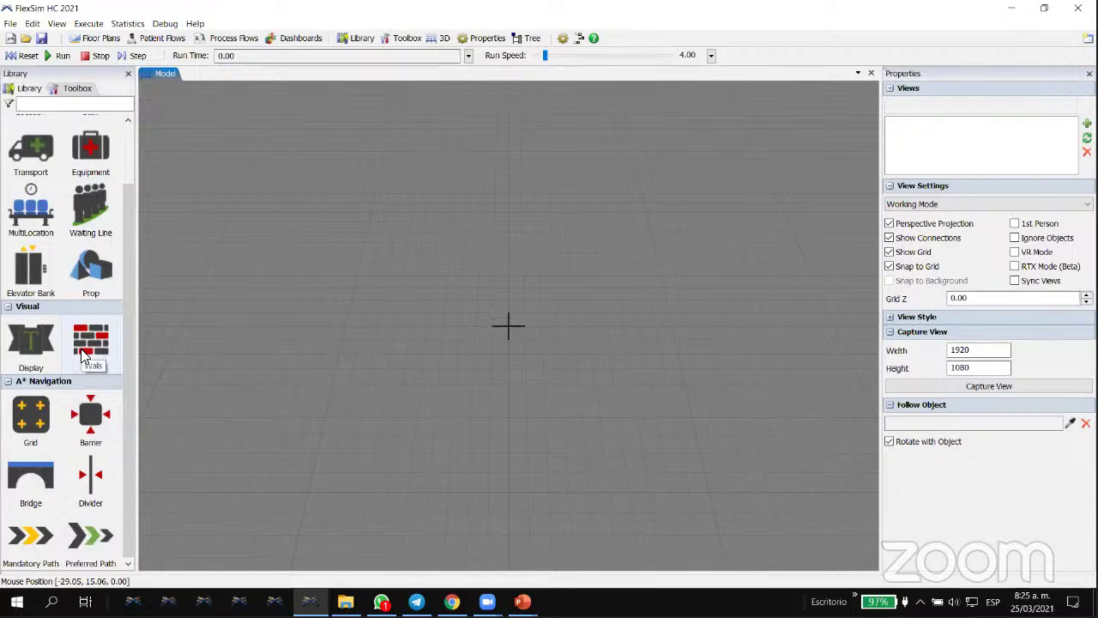
scroll(83, 355, "up", 2)
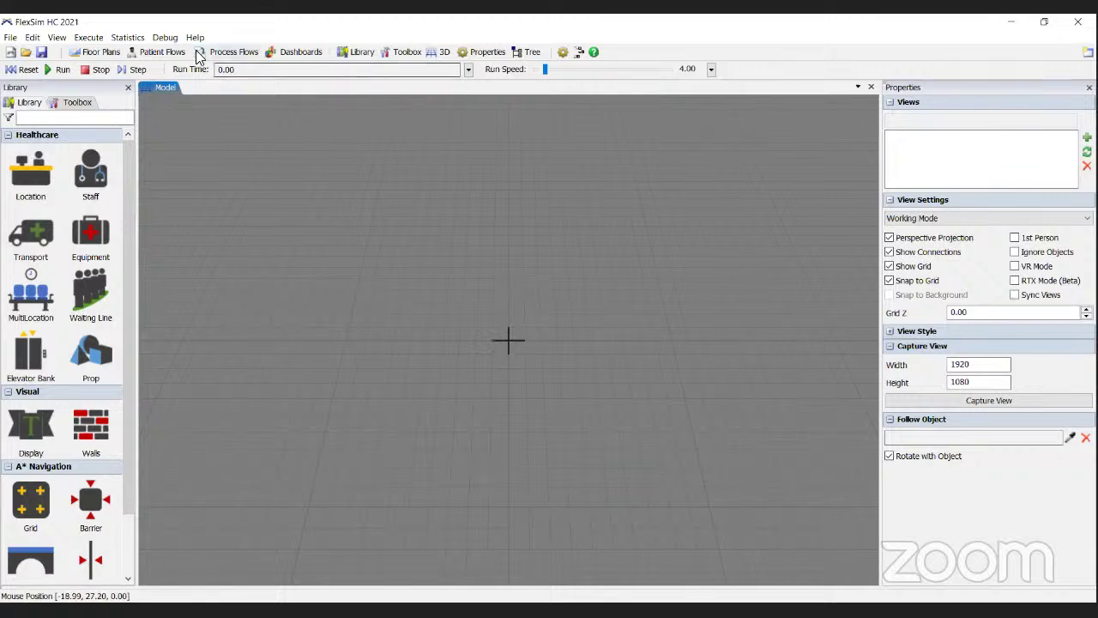
Add a floor plan using ER_small.dwg from the FlexSim 2021 Projects folder as its background file, and accept its properties
left_click(94, 53)
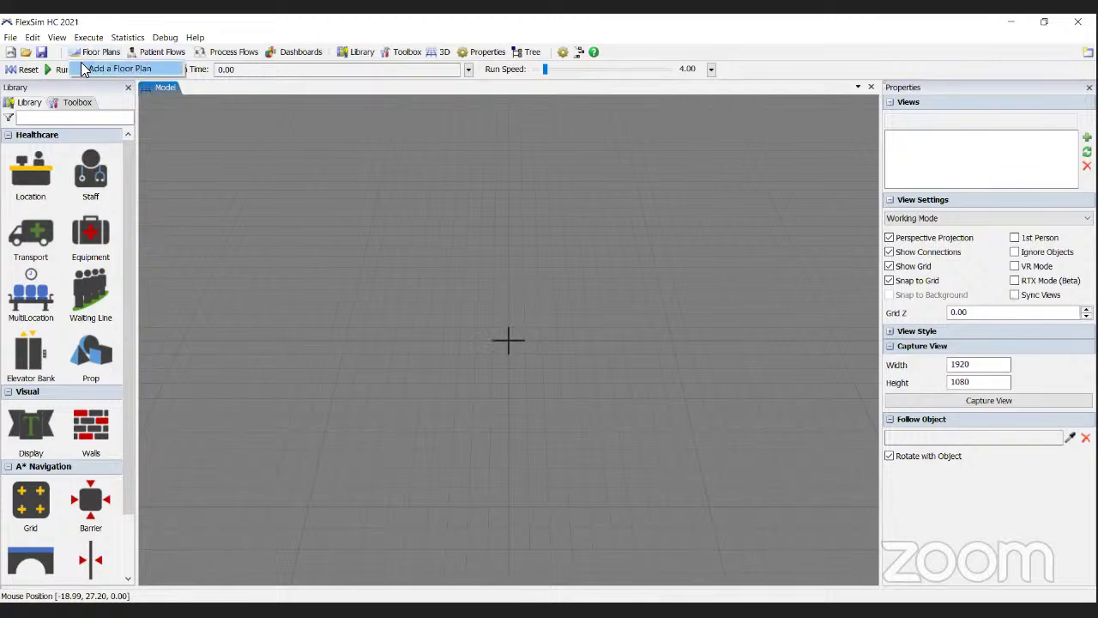
left_click(151, 70)
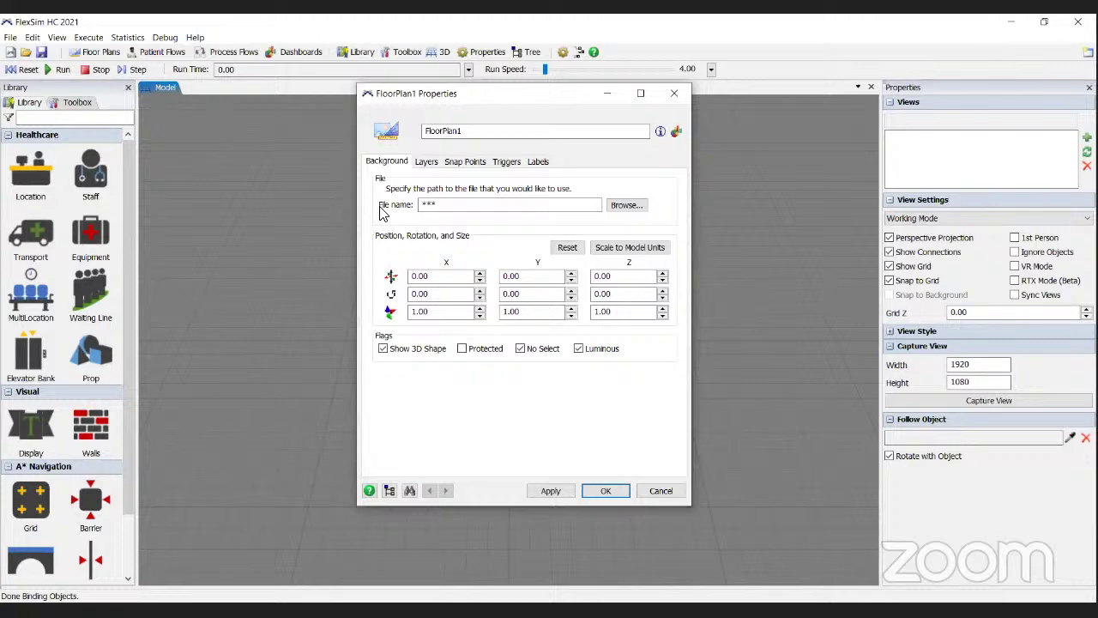
left_click(622, 207)
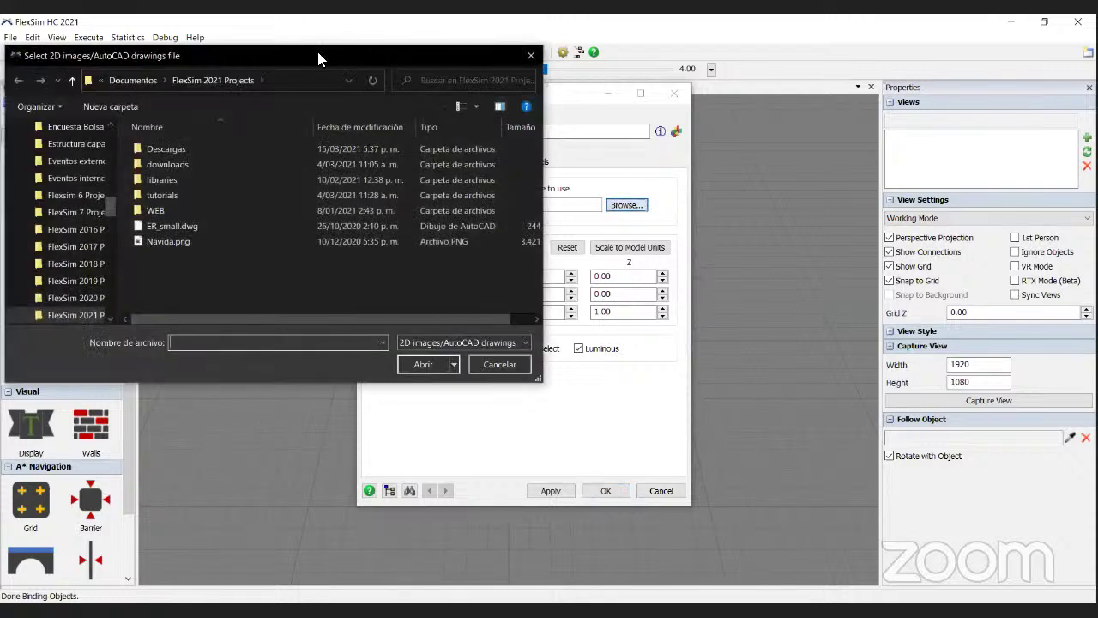
left_click_drag(317, 57, 633, 150)
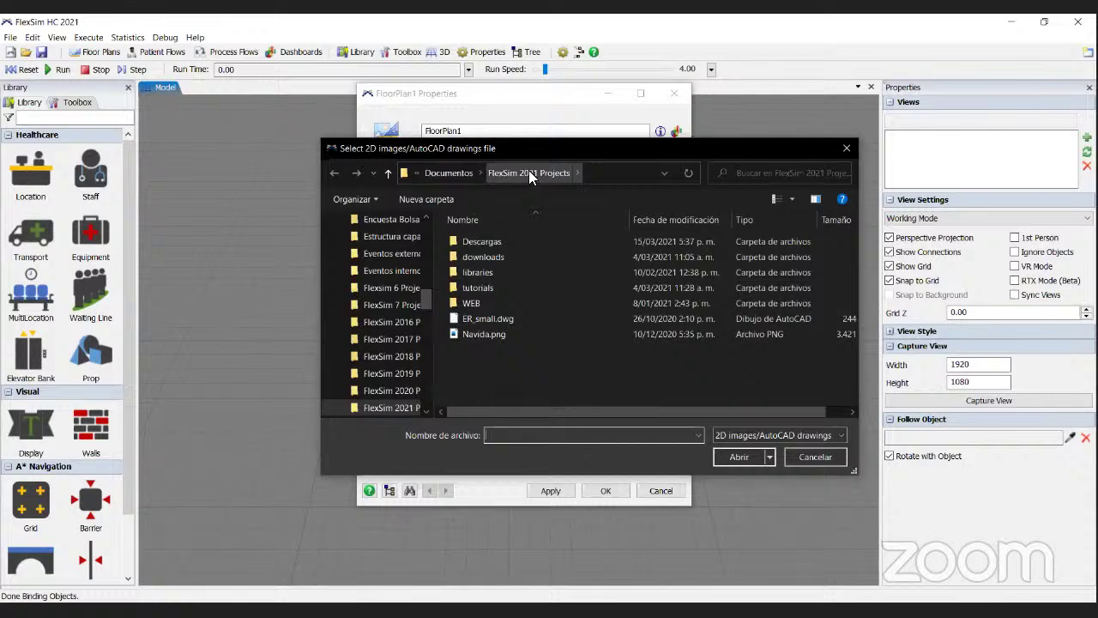
left_click(457, 174)
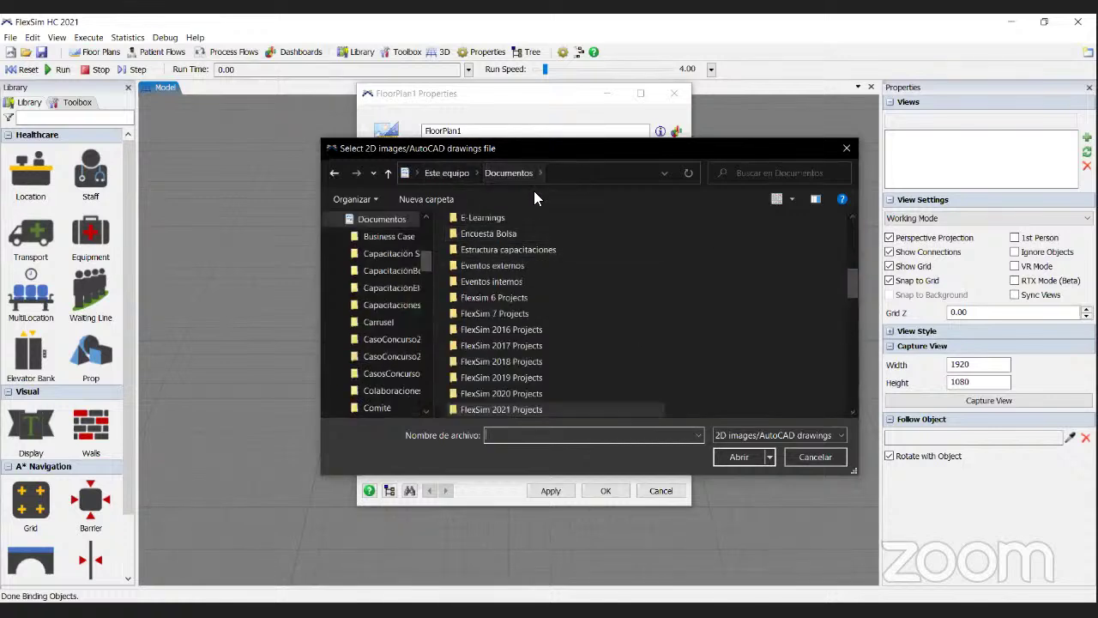
scroll(550, 235, "down", 2)
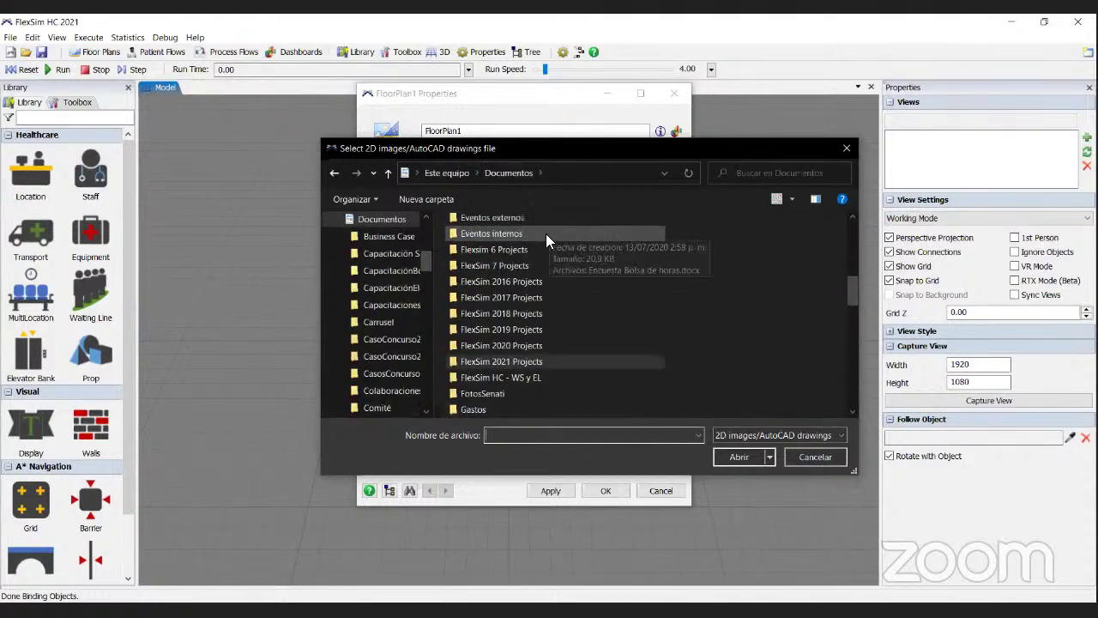
double_click(512, 316)
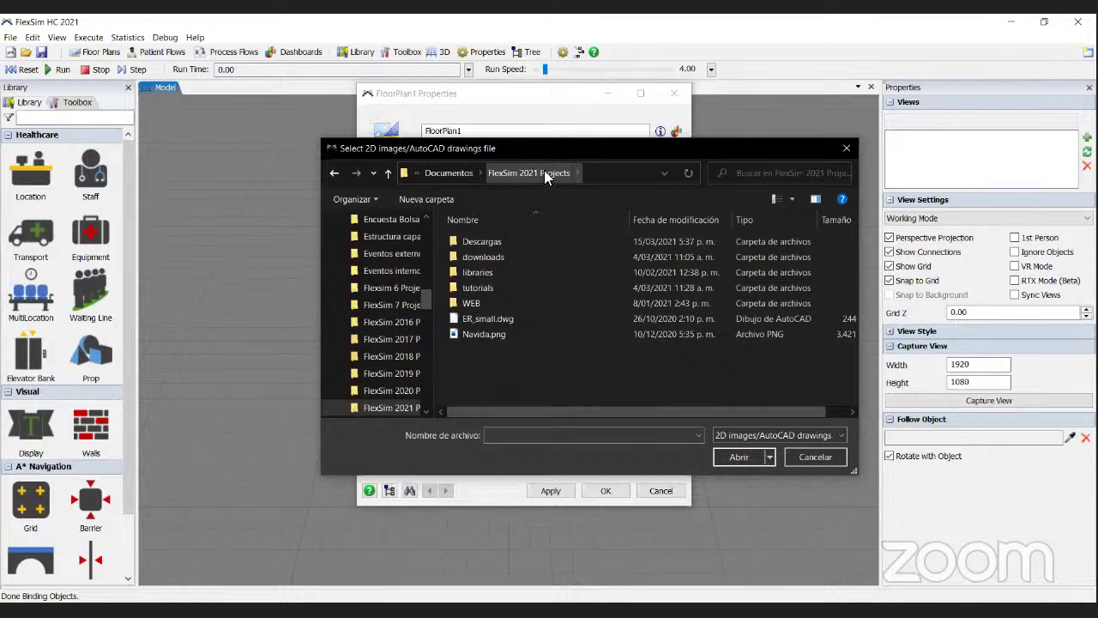
left_click(478, 325)
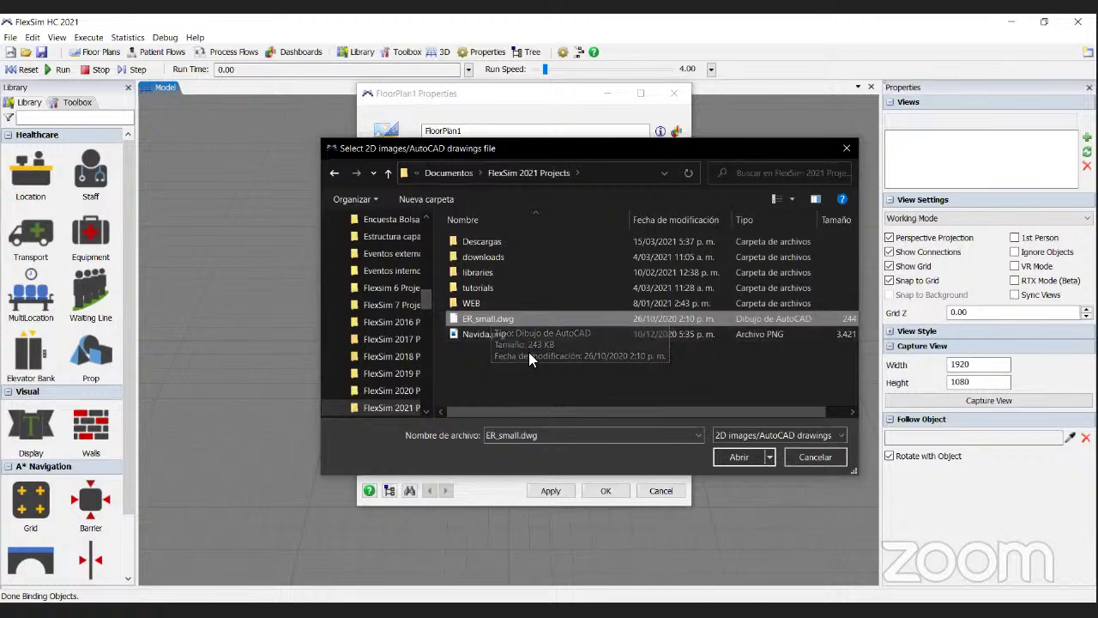
left_click(736, 460)
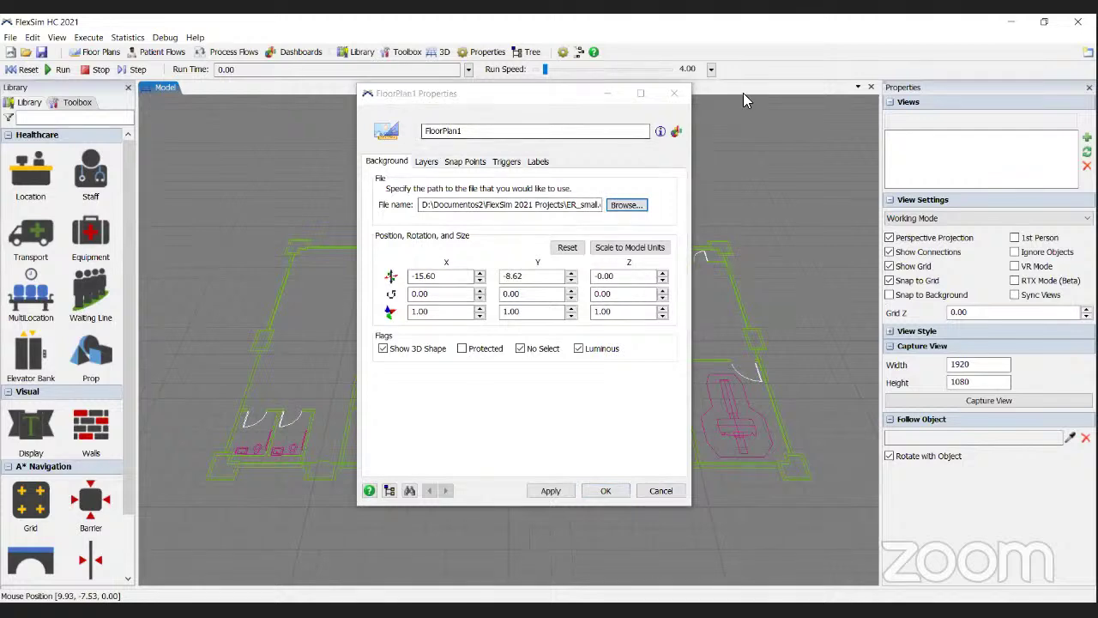
left_click_drag(450, 88, 744, 93)
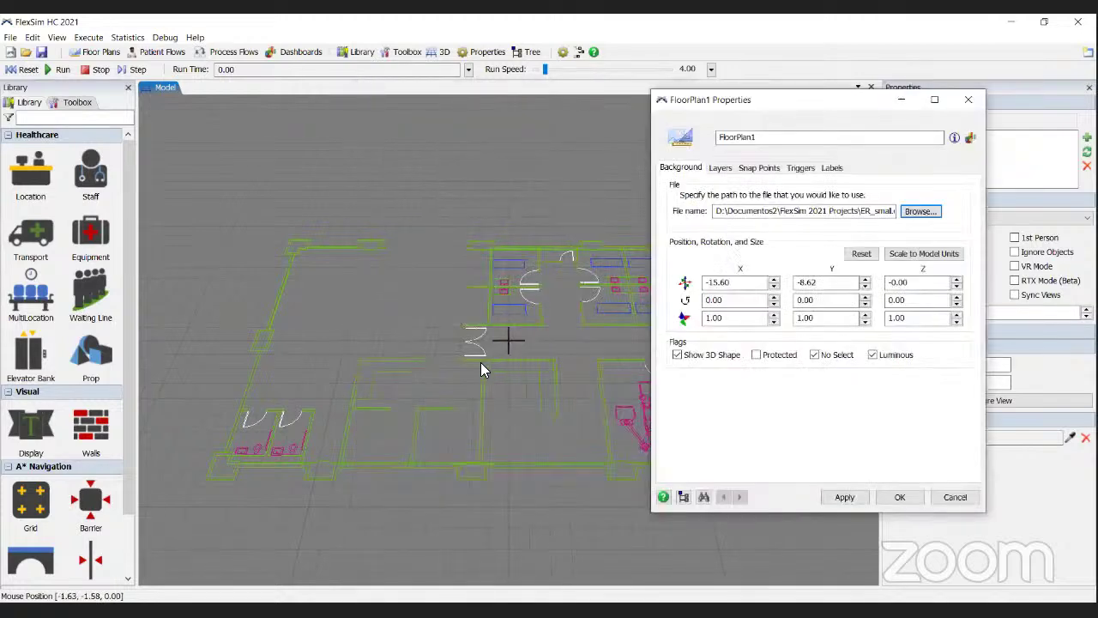
right_click_drag(500, 341, 535, 257)
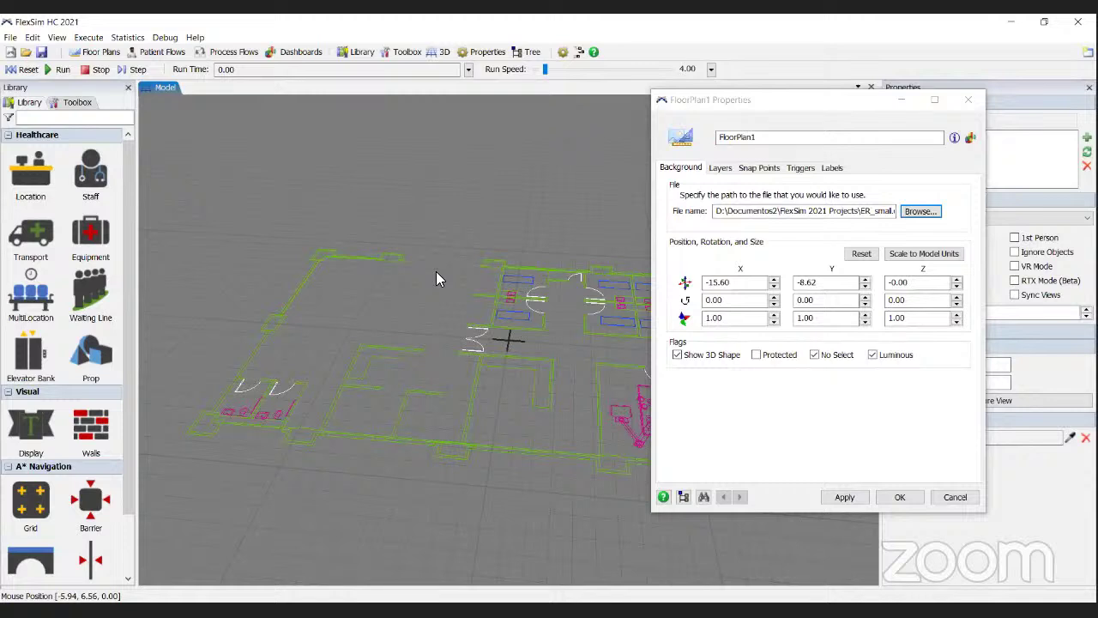
left_click(899, 500)
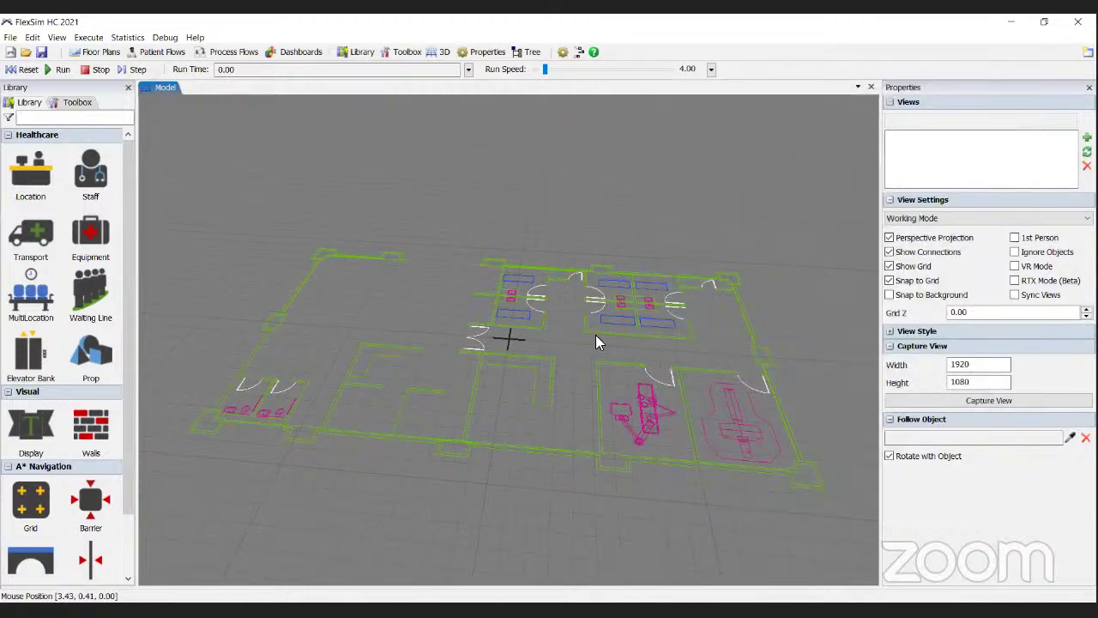
Draw connected walls around the large open area of the floor plan, from the outer wall's gap past the toilets to the double doors
mouse_move(535, 328)
right_mouse_down()
mouse_move(550, 325)
mouse_move(540, 333)
right_mouse_up()
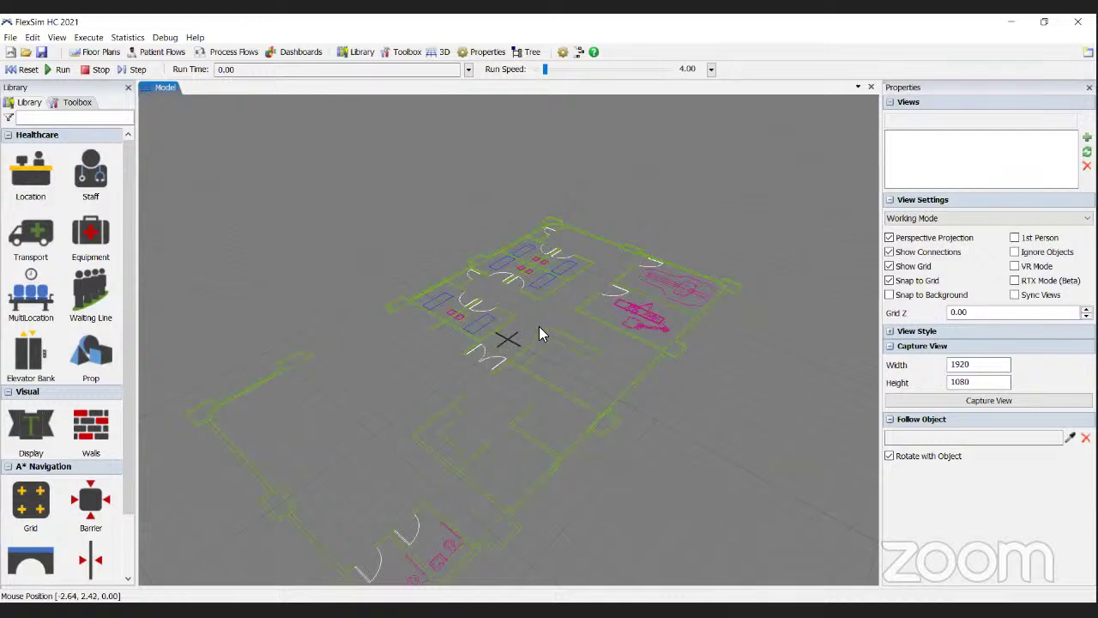
left_click_drag(519, 329, 520, 327)
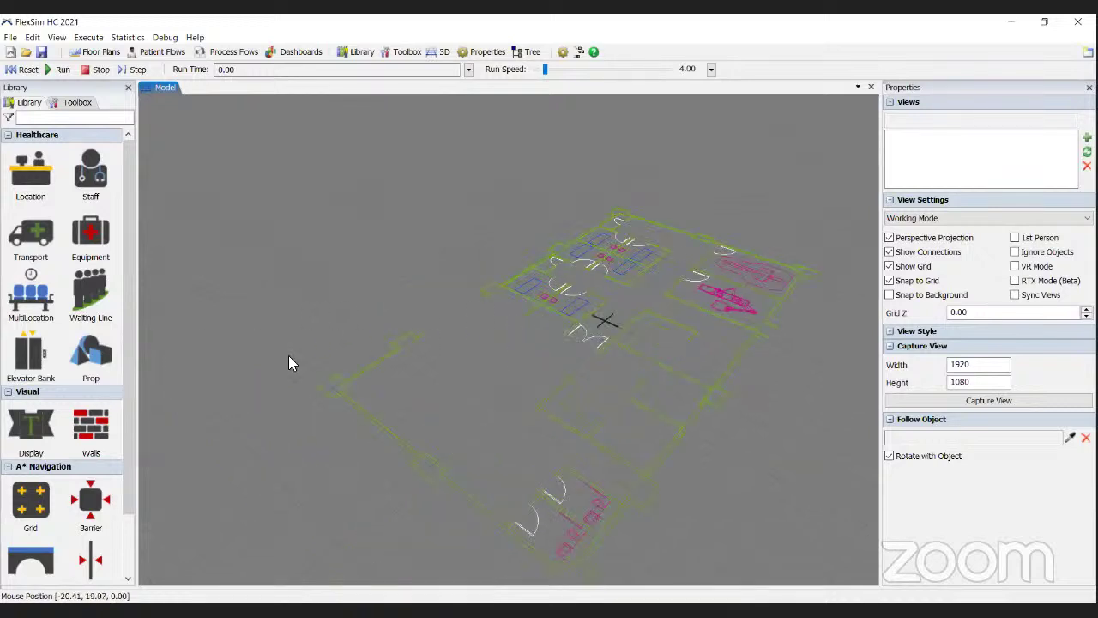
scroll(289, 363, "down", 1)
scroll(121, 382, "down", 1)
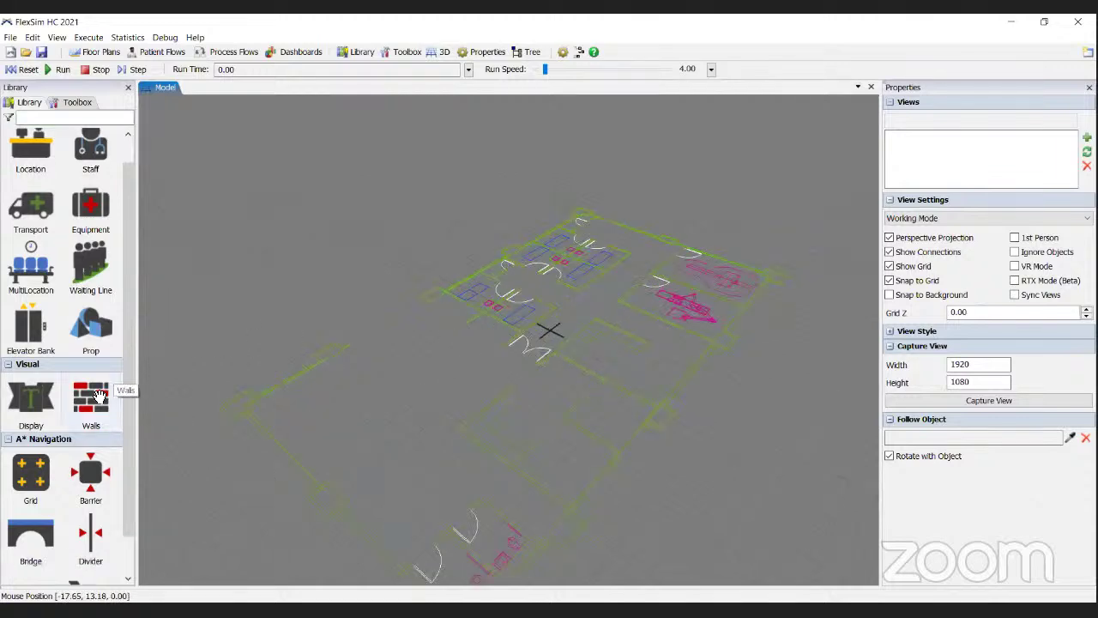
left_click(100, 401)
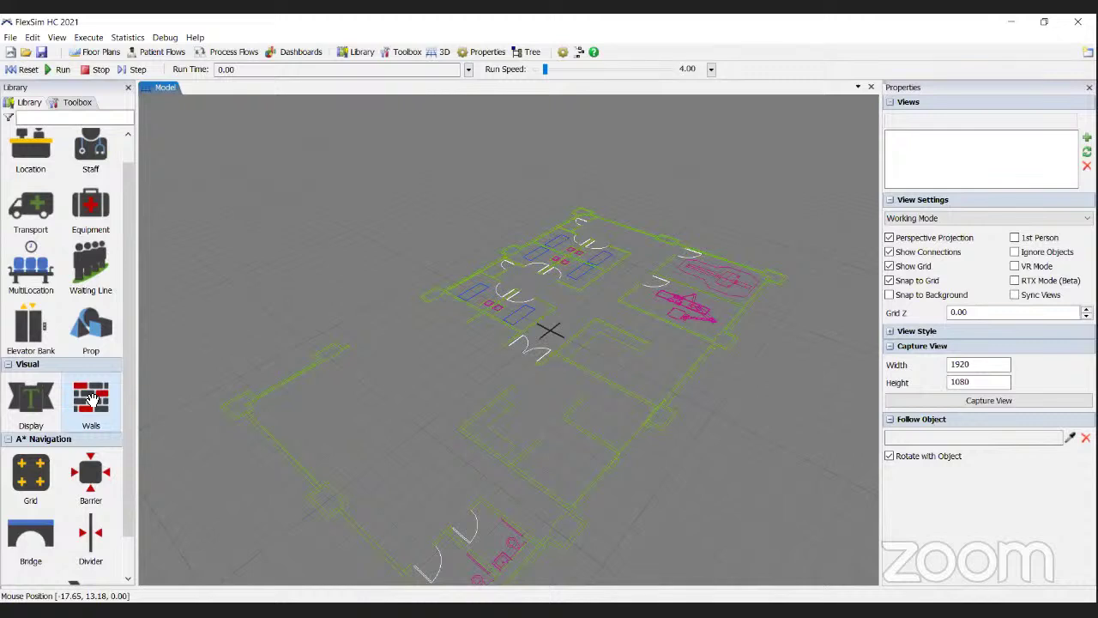
left_click(92, 399)
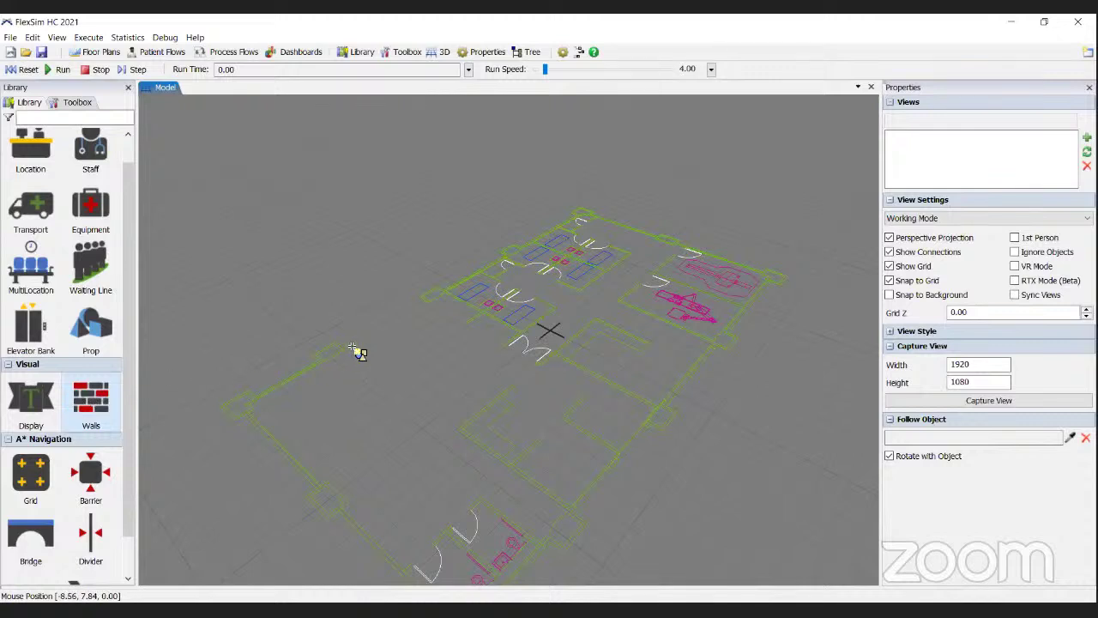
left_click(352, 346)
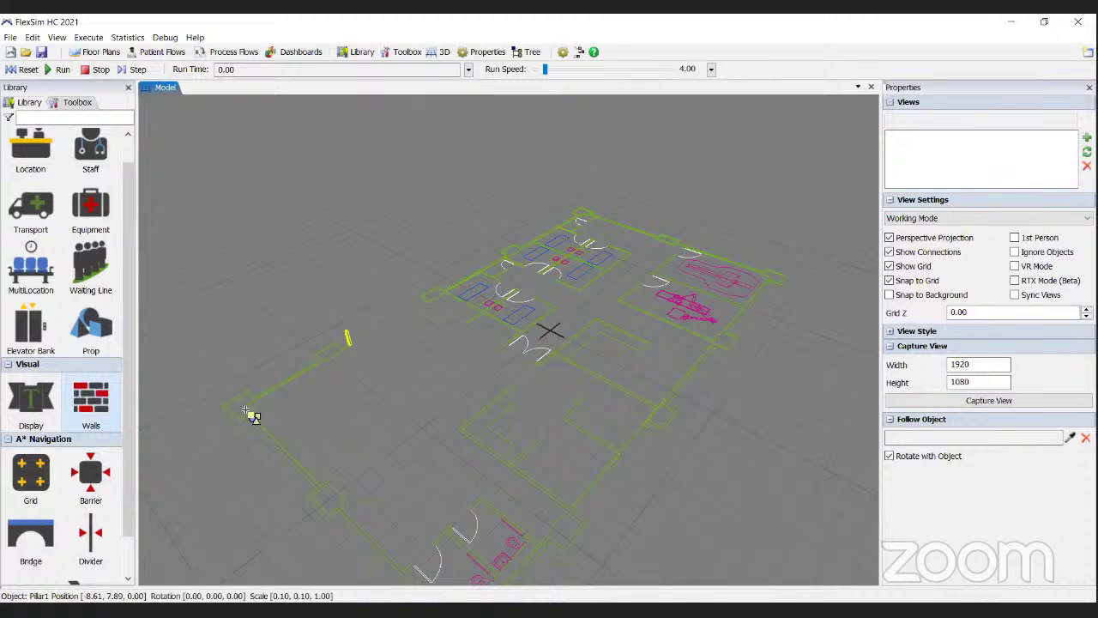
right_click(256, 355)
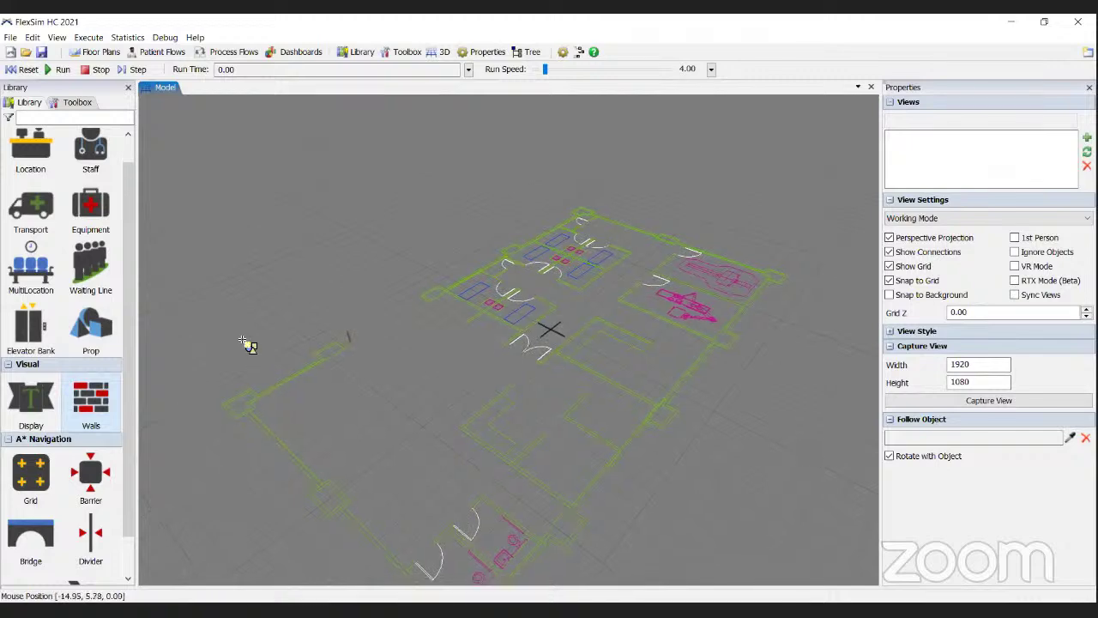
scroll(245, 343, "down", 2)
left_click(244, 341)
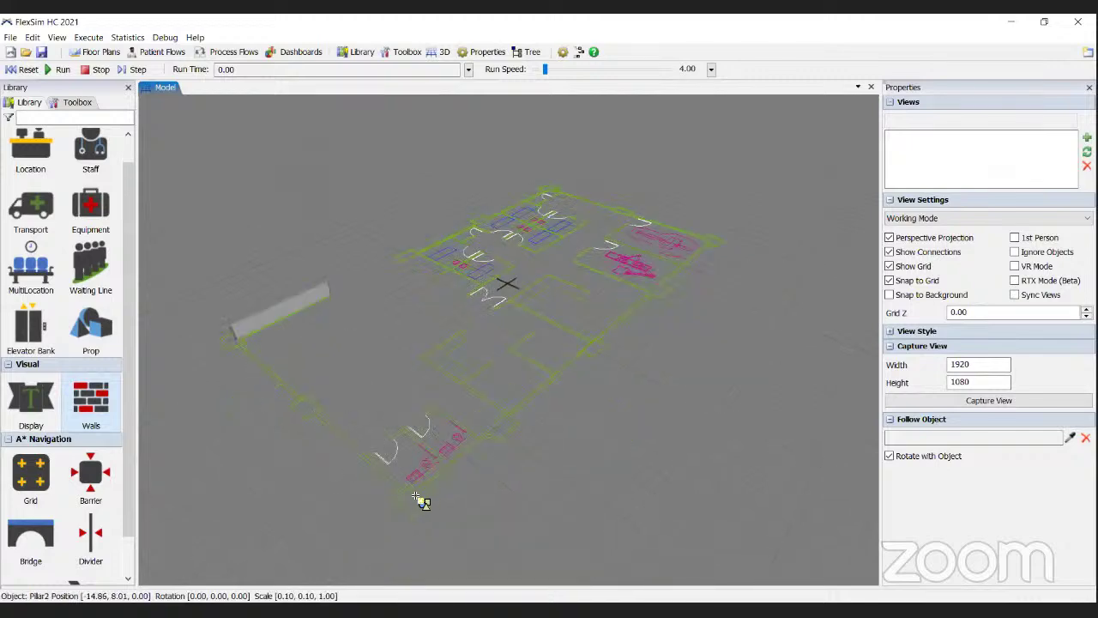
left_click(412, 491)
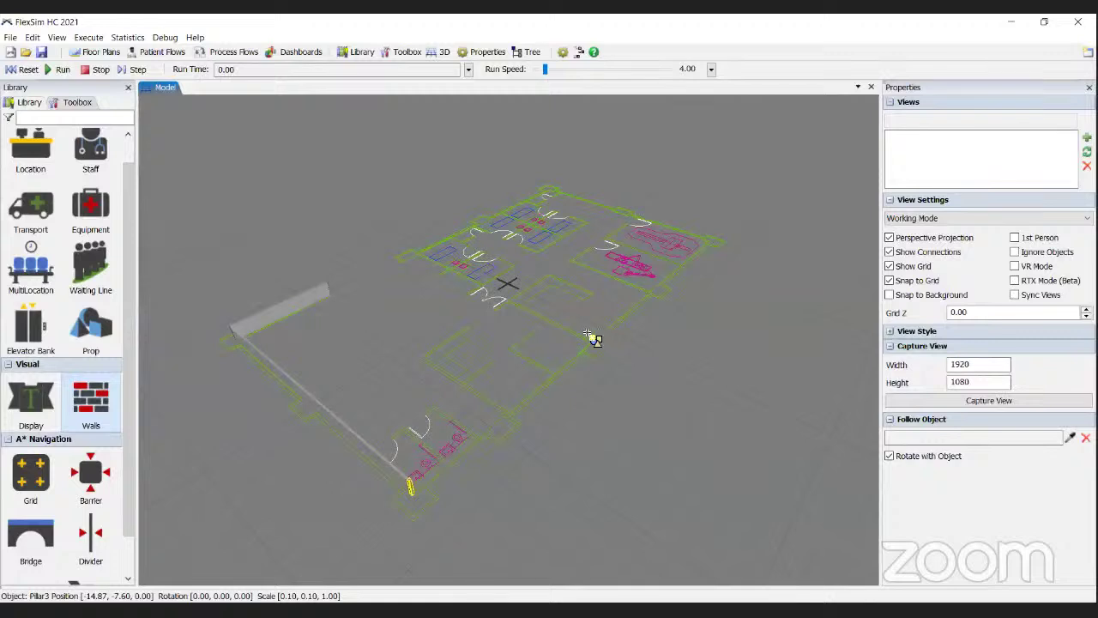
left_click(596, 339)
left_click(510, 298)
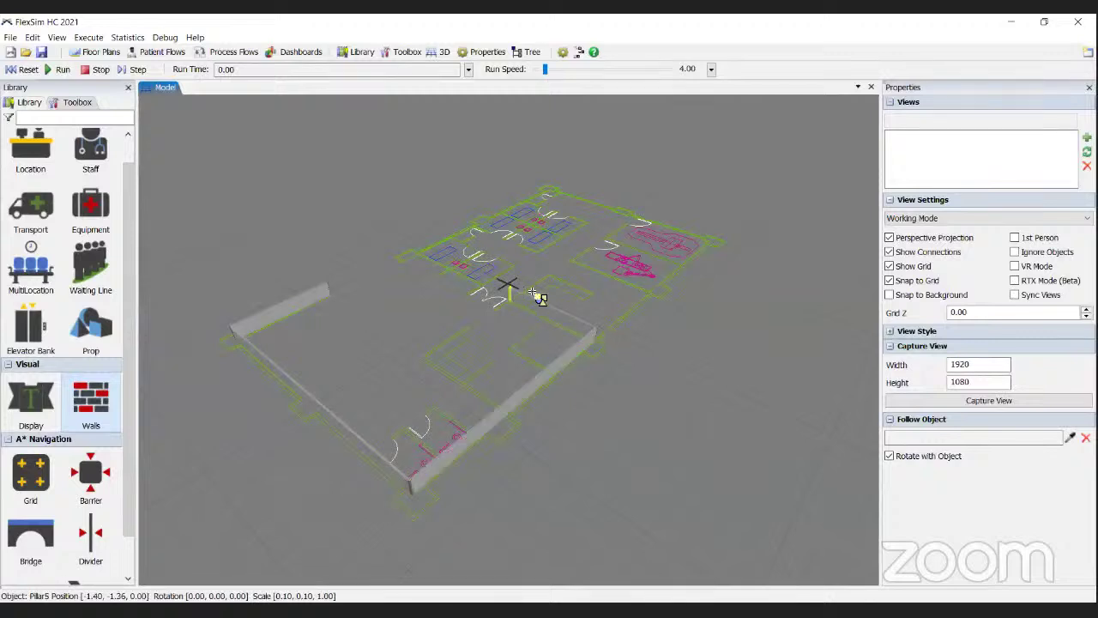
Extend the wall past the double doors to about X 2.5, Y -1.4, and across to the opposite outer wall at about X 3.3, Y 8
right_click_drag(439, 276, 375, 361)
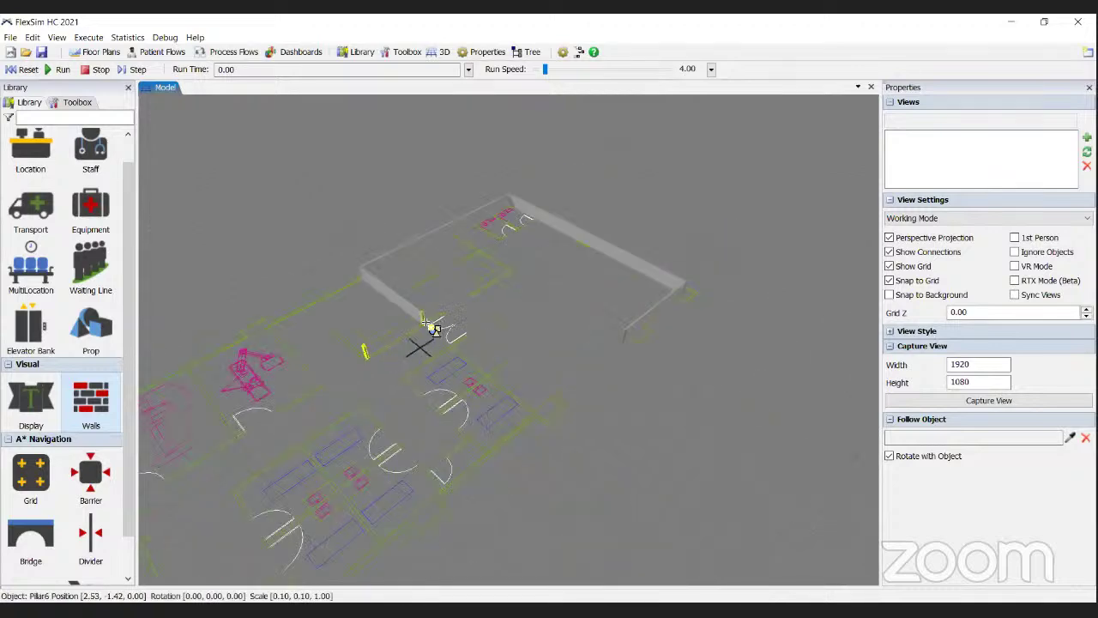
left_click(435, 326)
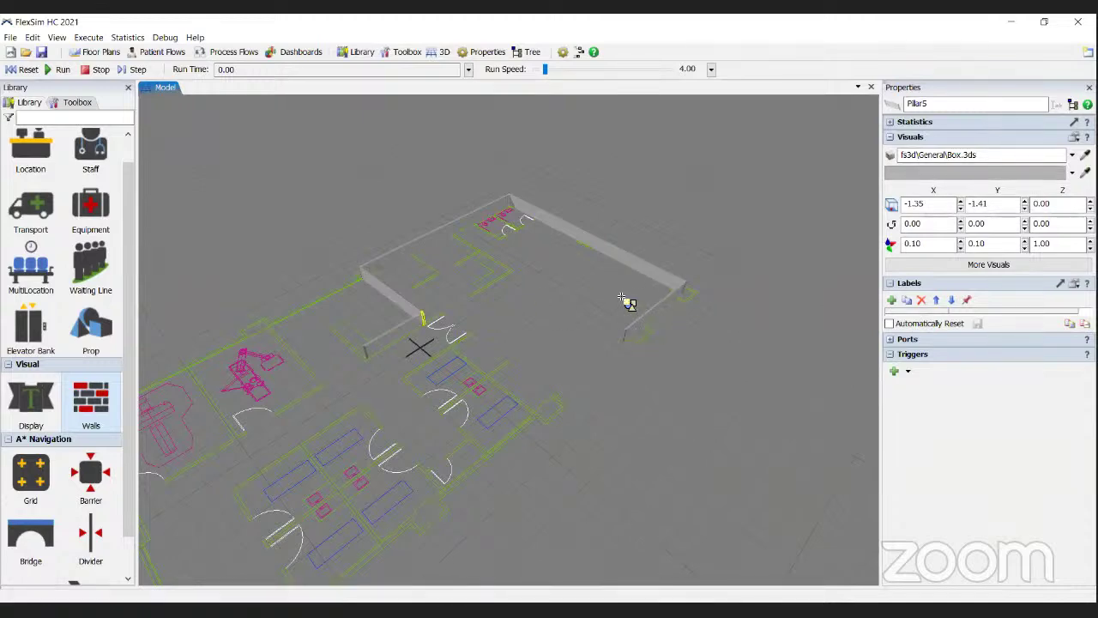
left_click(365, 354)
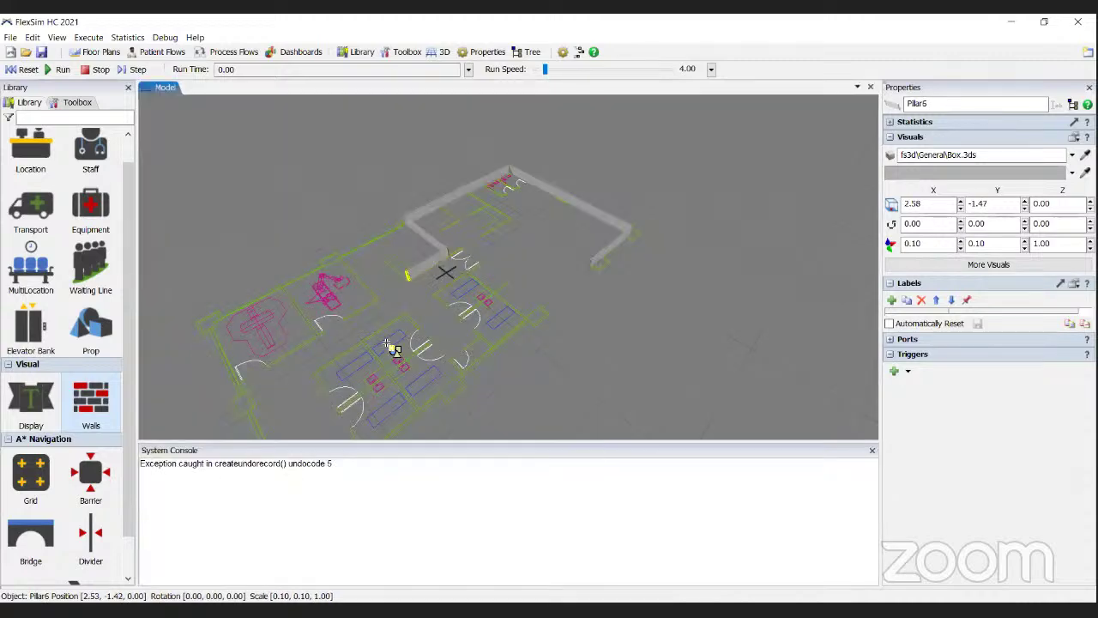
left_click(872, 451)
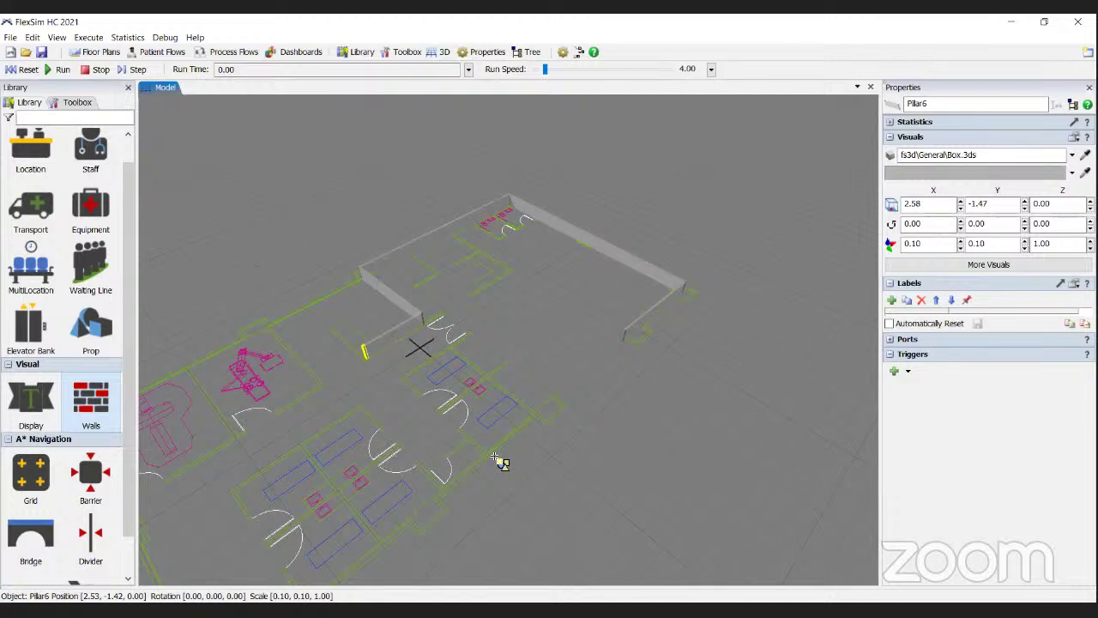
left_click(496, 460)
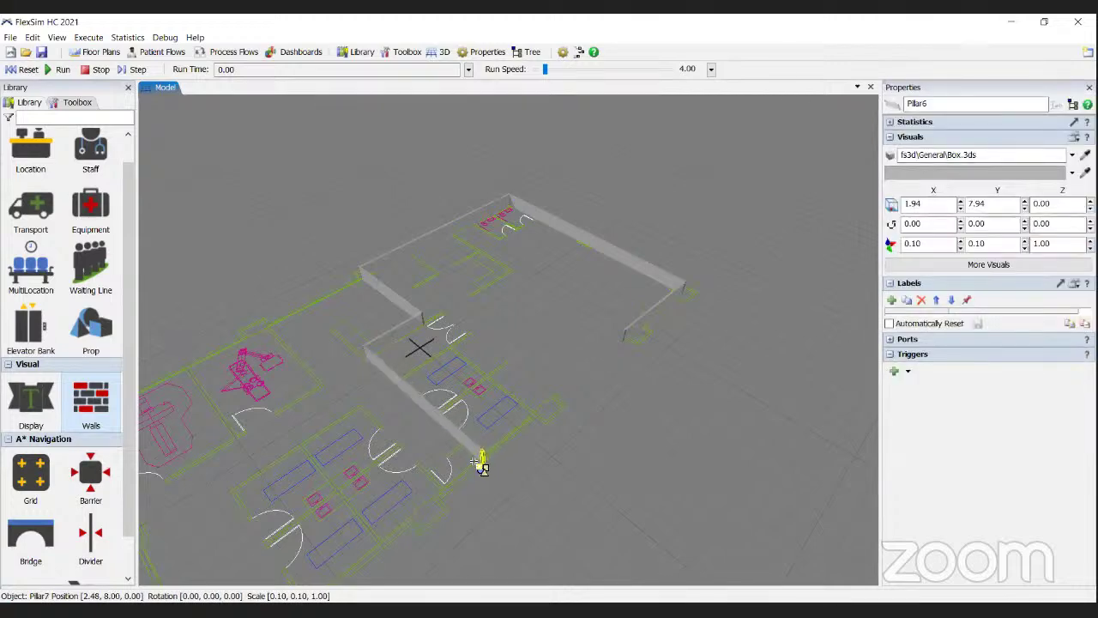
left_click_drag(463, 467, 466, 468)
left_click(345, 367)
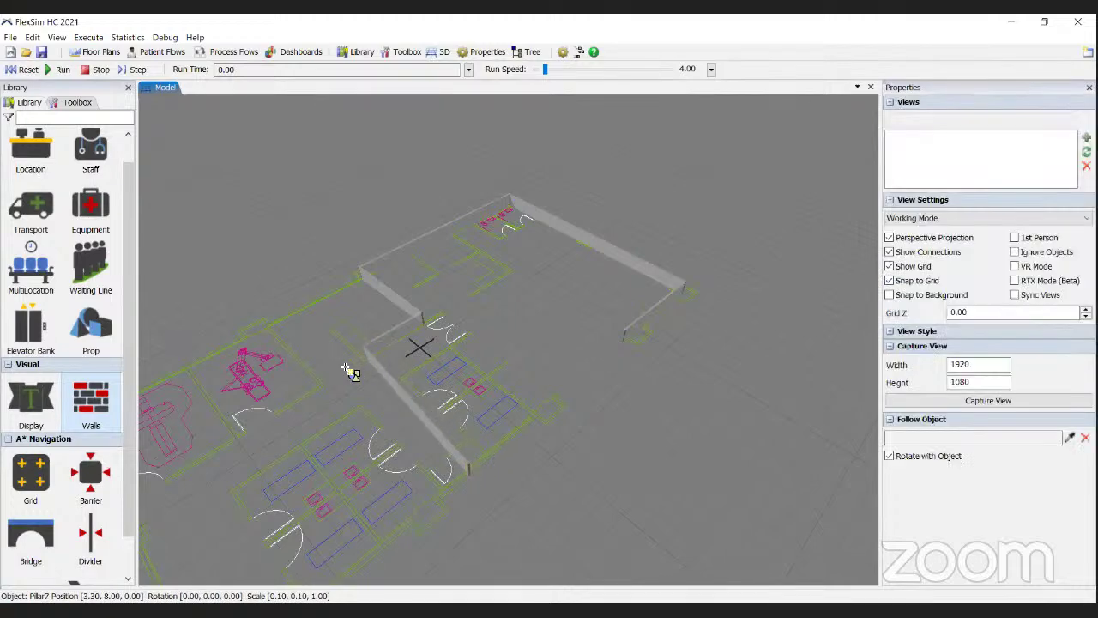
Move the last wall corner to about X 5.33, Y -1.45 and the wall's end pillar to about X 5.00, Y 7.64
right_click_drag(388, 384, 516, 510)
left_click_drag(508, 494, 558, 561)
left_click(715, 374)
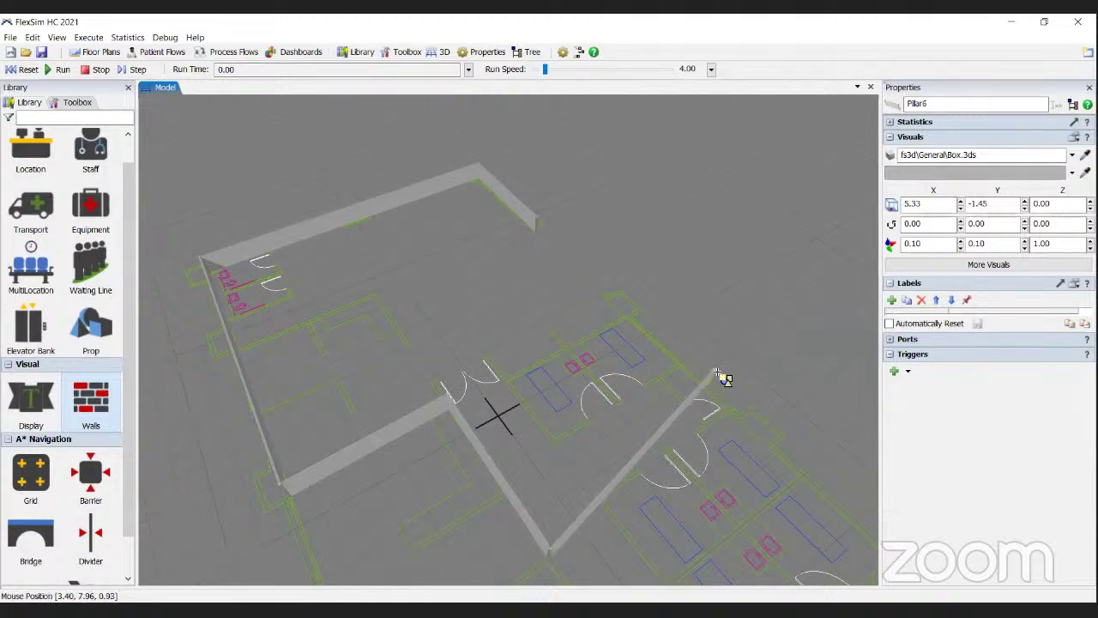
left_click_drag(724, 383, 748, 411)
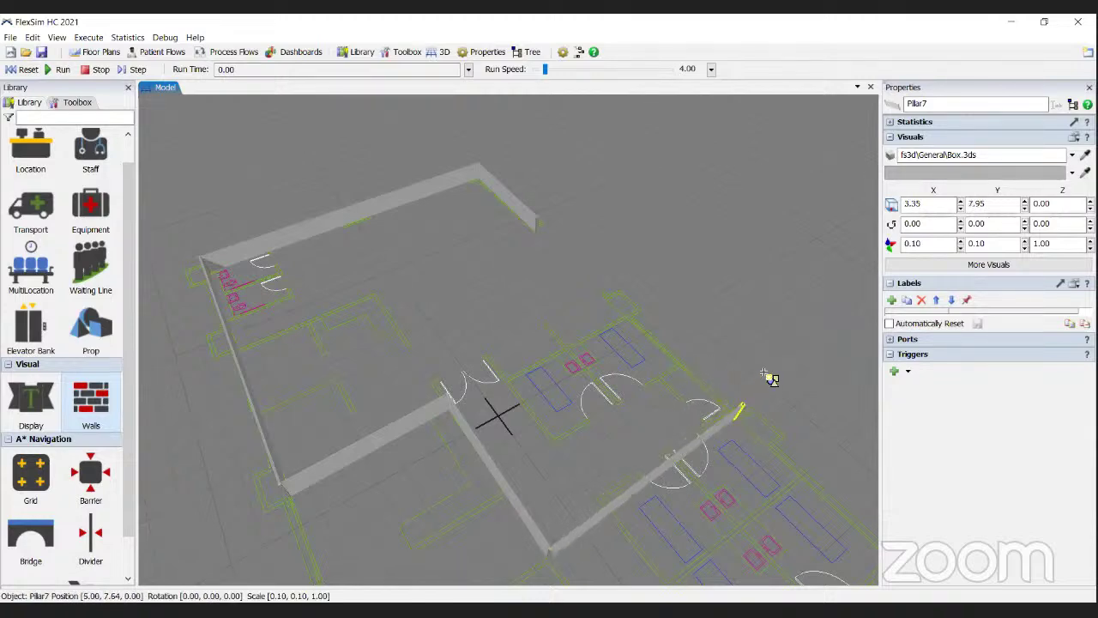
Extend the outer wall from its end pillar to the corner at about X -1.17, Y 7.74, and on to about X -1.31, Y 4.31
right_click_drag(456, 440, 324, 495)
left_click(323, 494)
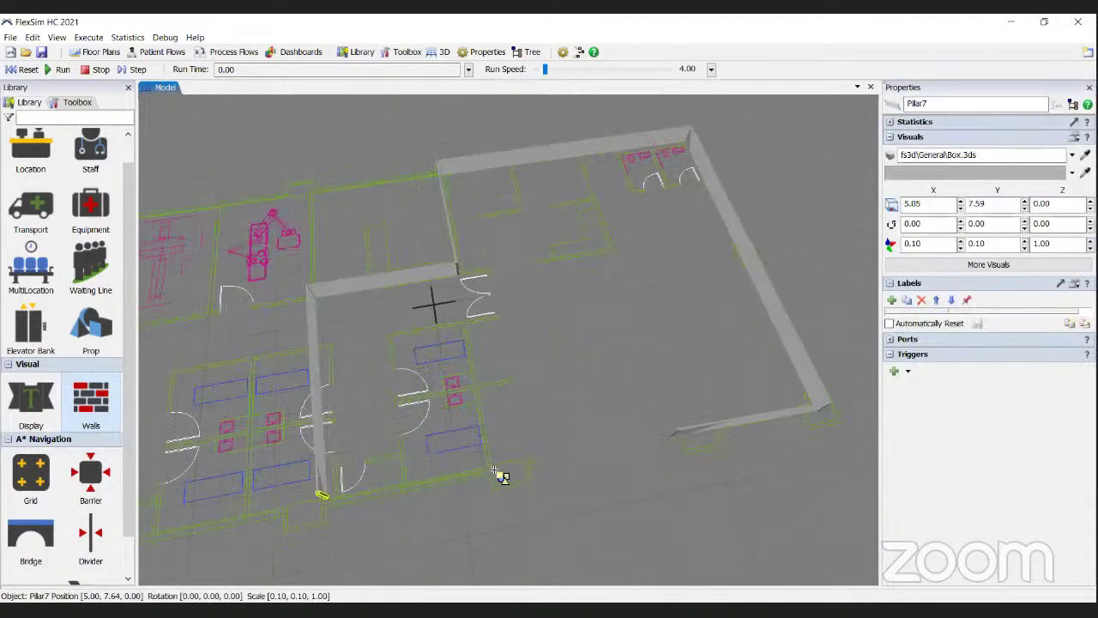
left_click(498, 475)
right_click_drag(520, 437, 363, 346)
left_click(358, 343)
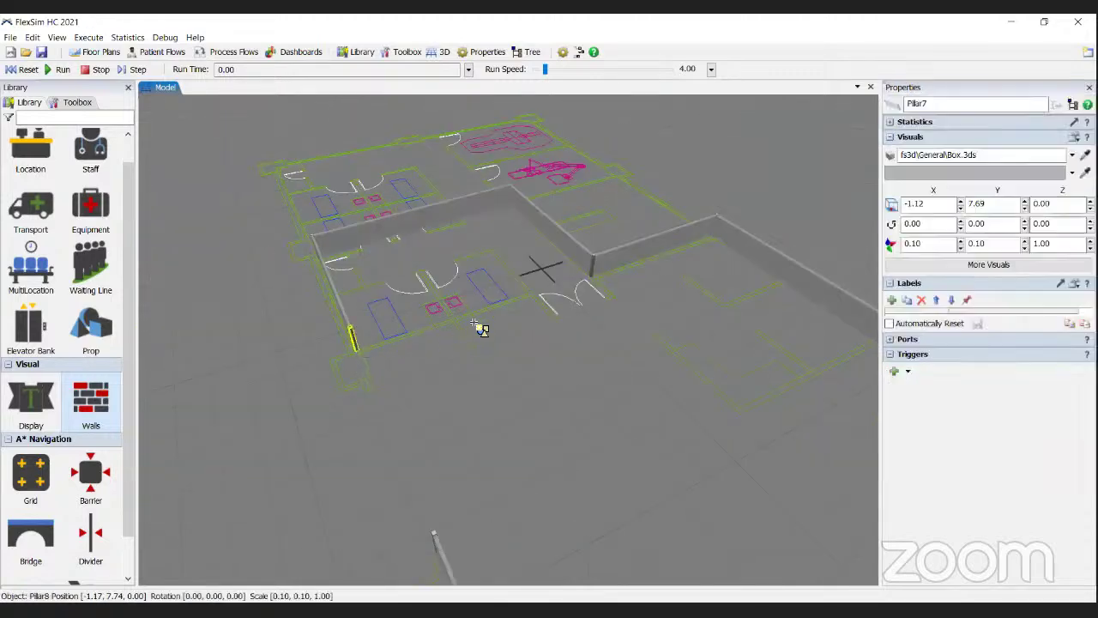
left_click(463, 319)
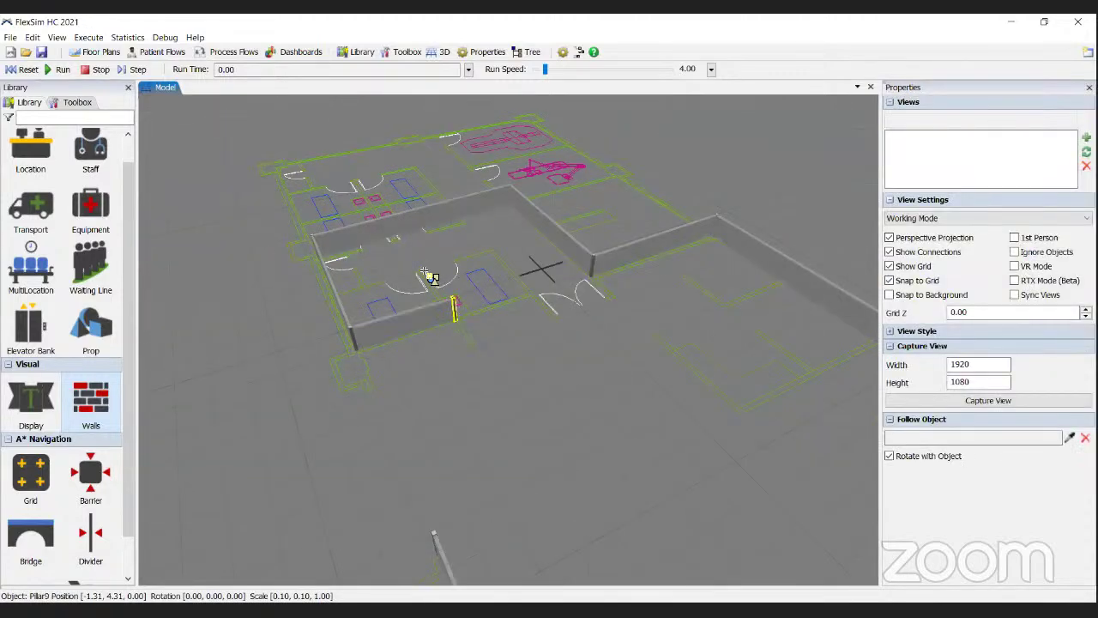
Draw the partition wall between the two exam rooms, and continue the outside wall from its base to about X -1.15, Y 1.17
left_click(425, 272)
right_click_drag(504, 300, 459, 308)
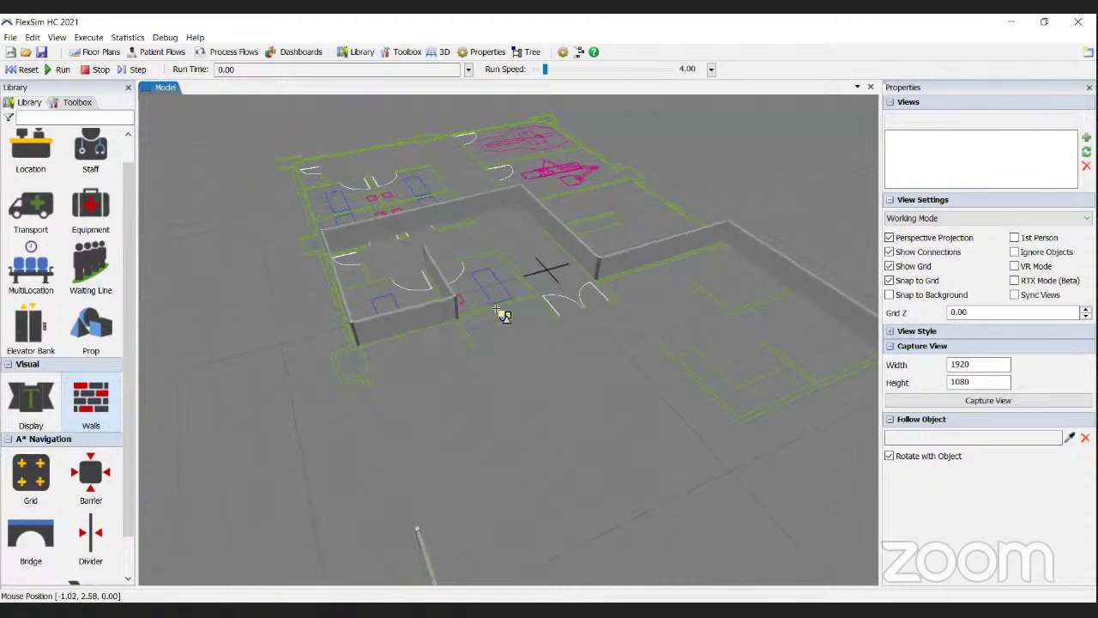
left_click(457, 306)
left_click(536, 295)
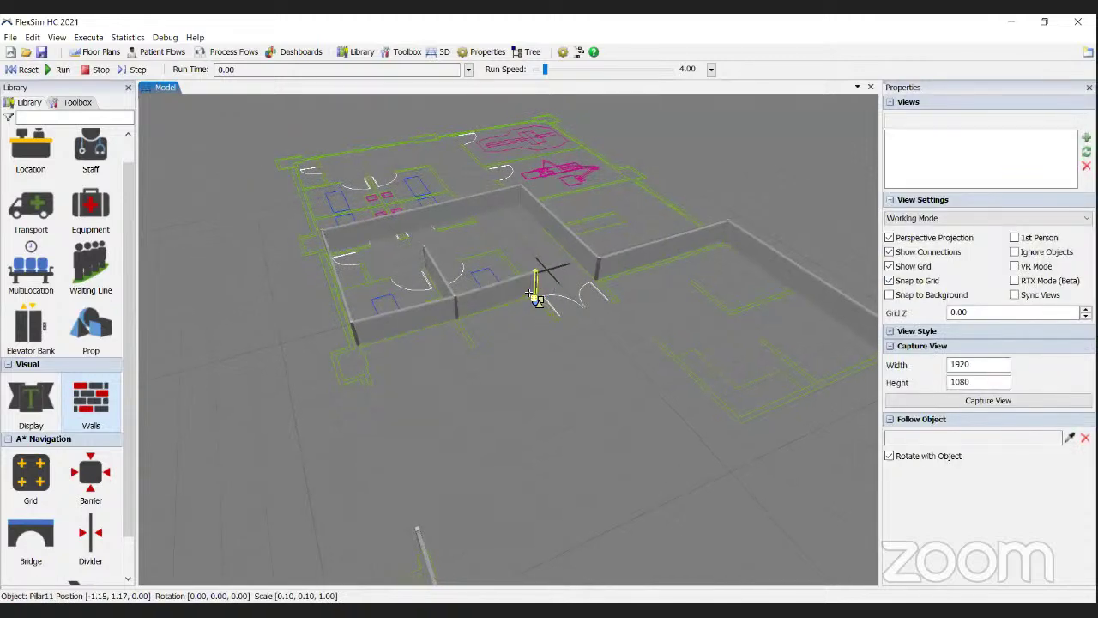
right_click(478, 292)
Move the last pillar to about X -1.34, Y 1.31 and draw the exam room's walls from it to about X 2.04, Y 2.77
right_click_drag(584, 382, 574, 401)
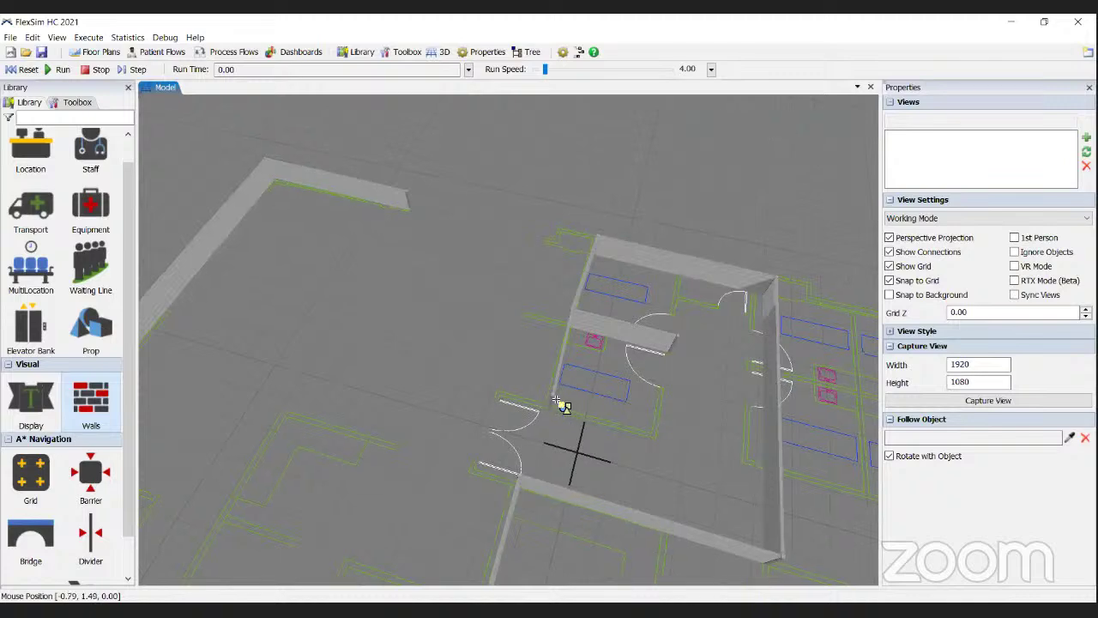
left_click(551, 401)
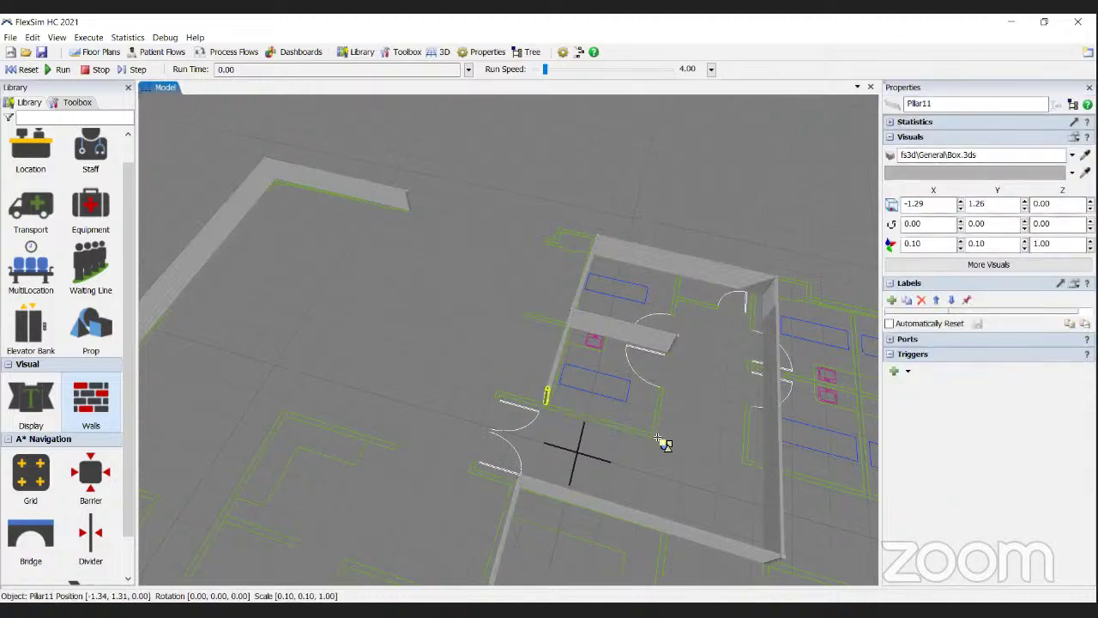
left_click(660, 442)
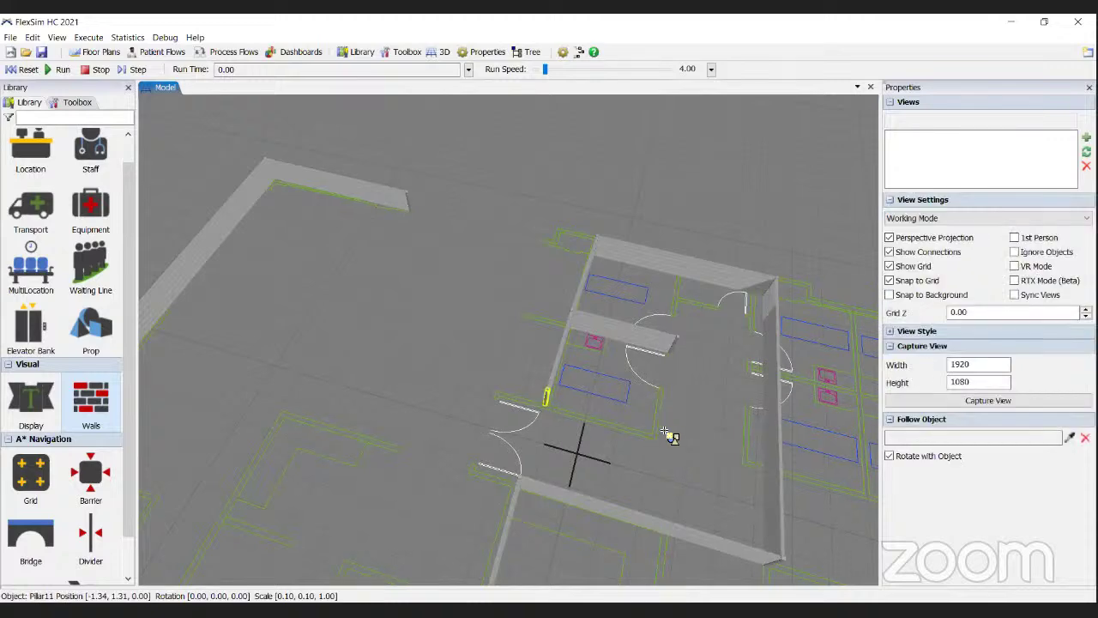
left_click(663, 432)
left_click(664, 392)
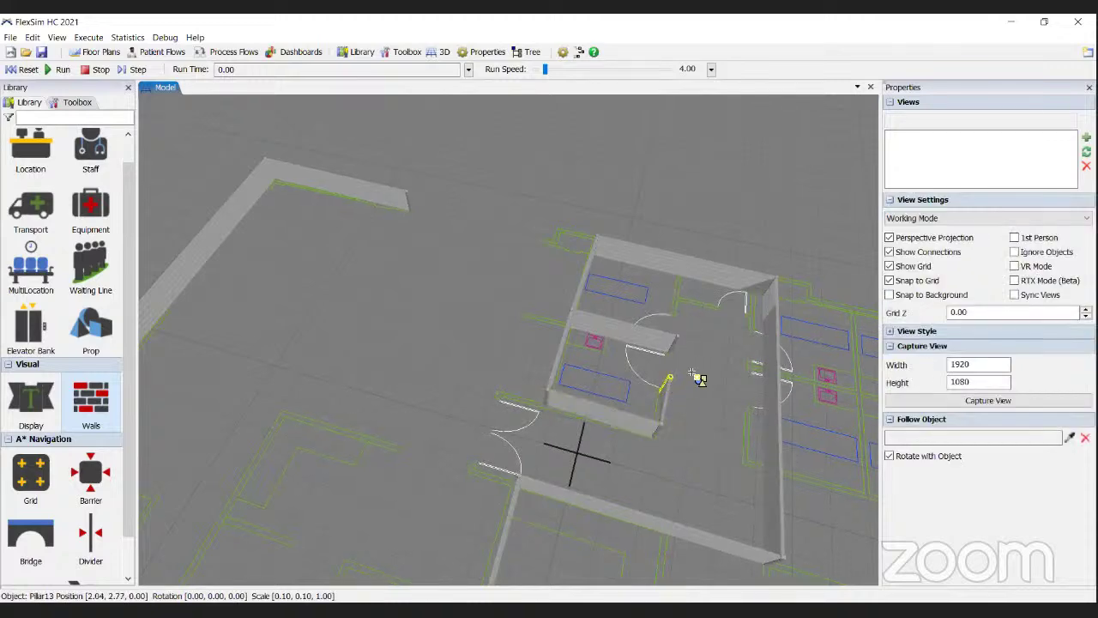
right_click_drag(666, 377, 525, 391)
Draw a short wall for the other exam room from about X 2.01, Y 5.82 to about X 1.99, Y 7.55, and finish wall drawing
right_click_drag(604, 444, 608, 478)
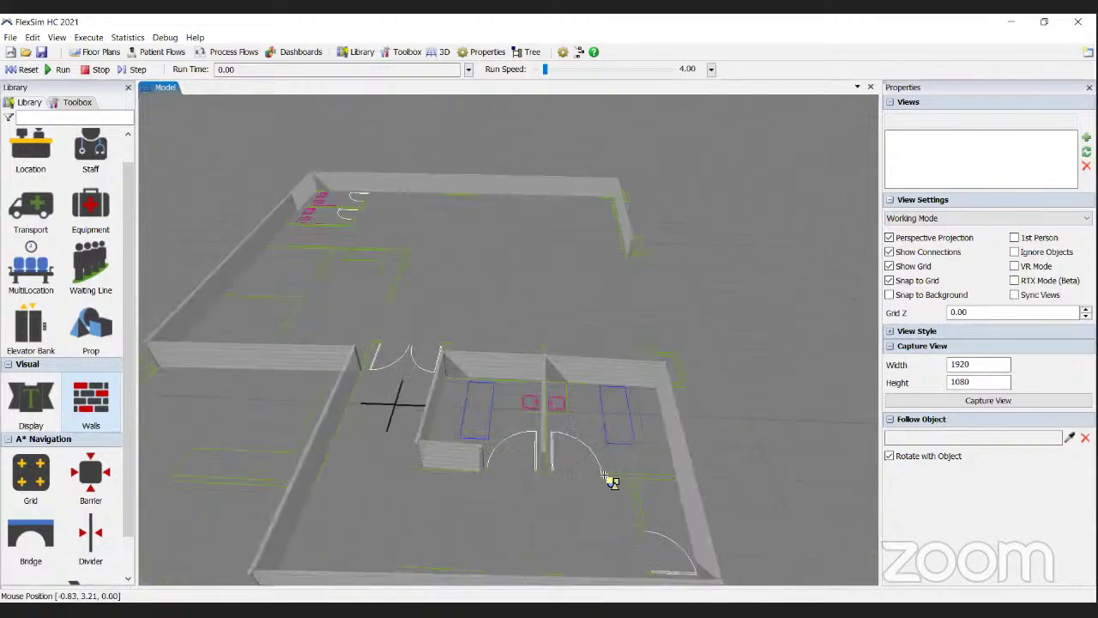
left_click(607, 478)
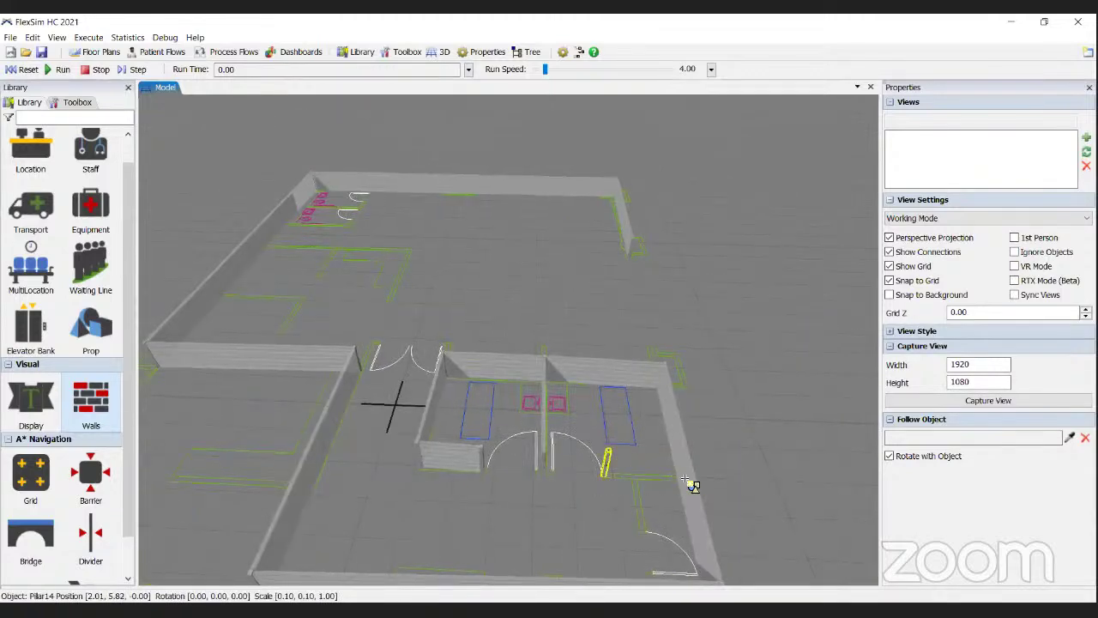
left_click(679, 477)
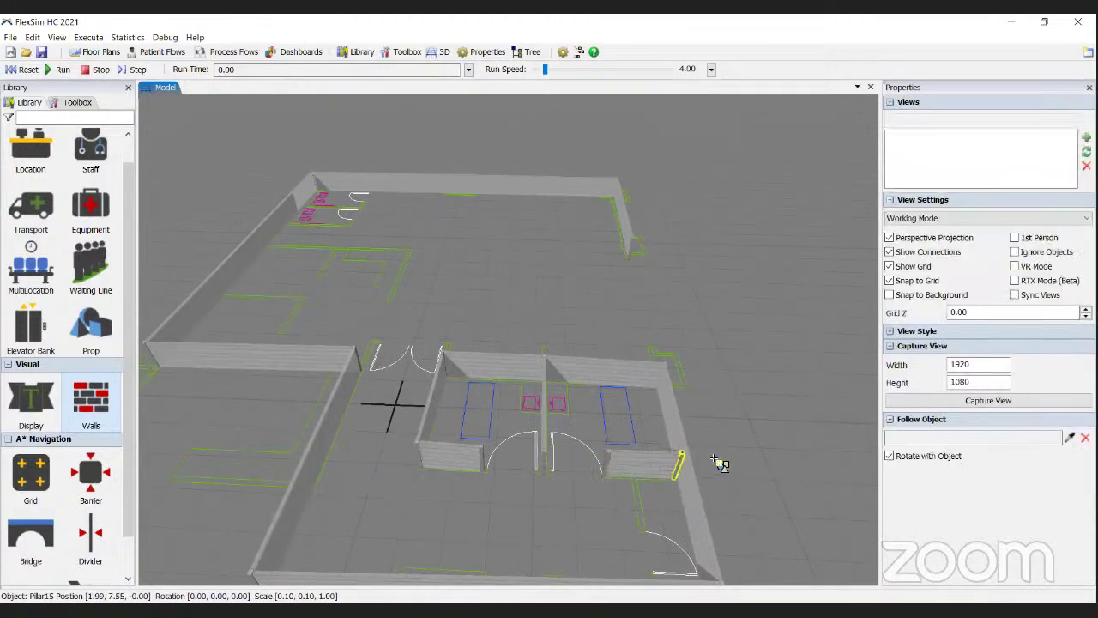
right_click(712, 457)
right_click_drag(712, 457, 712, 460)
right_click(704, 452)
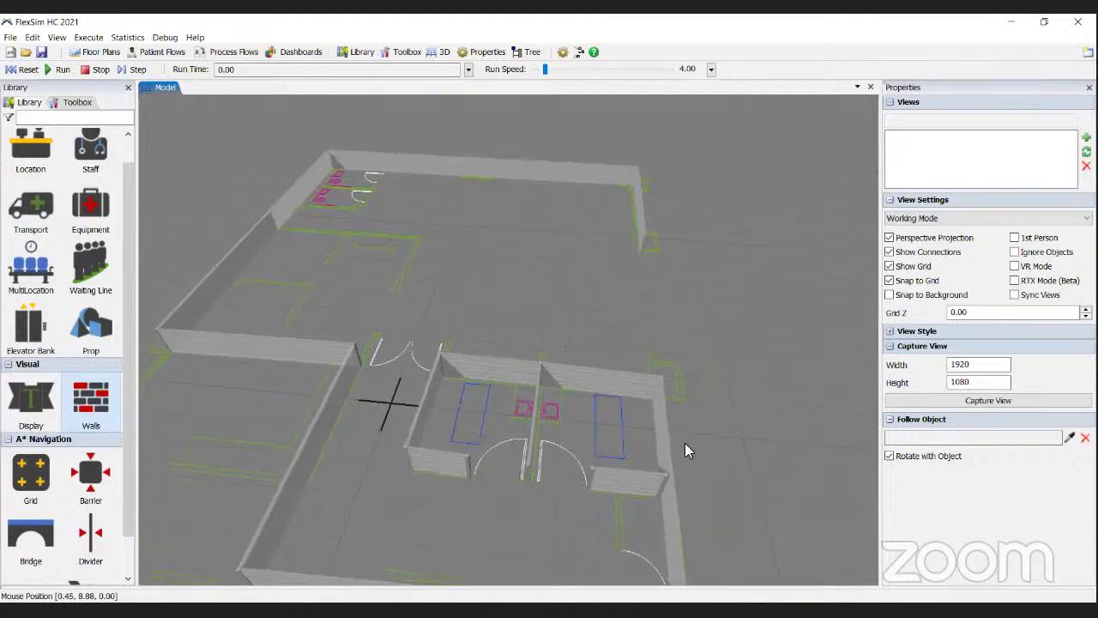
Move the short exam-room wall's end pillar so that it meets the outer wall
right_click_drag(338, 391, 285, 363)
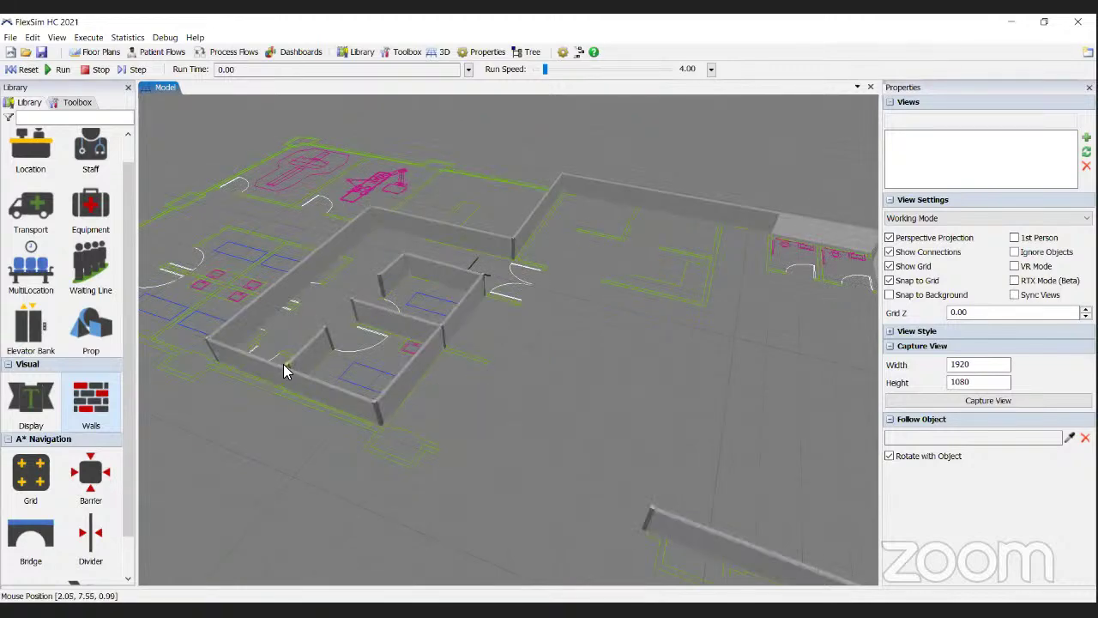
left_click_drag(284, 367, 283, 375)
left_click(324, 474)
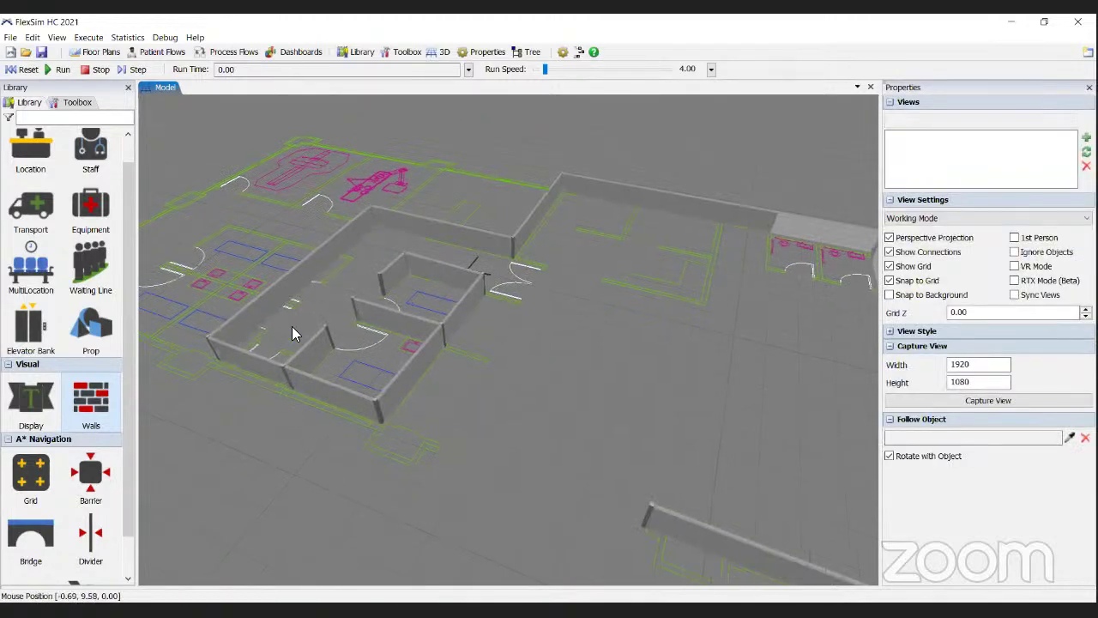
Look over the drawn walls around the exam rooms, the entrance gap and the reception area
right_click_drag(294, 334, 85, 388)
left_click_drag(86, 388, 276, 330)
left_click(319, 350)
right_click_drag(319, 350, 557, 264)
left_click_drag(558, 264, 483, 115)
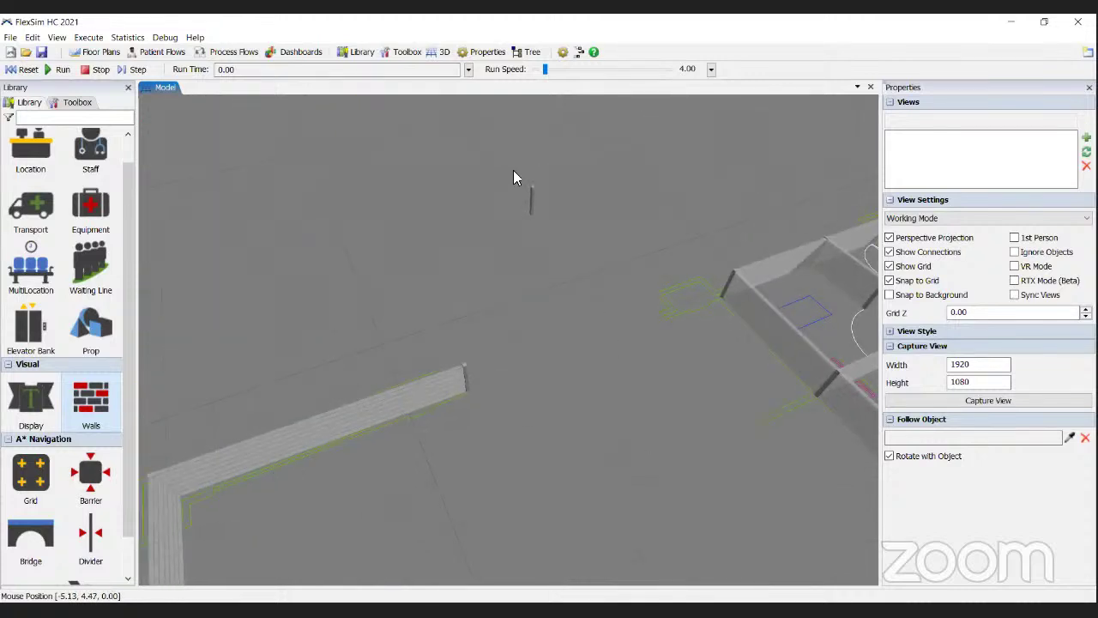
right_click_drag(420, 143, 535, 204)
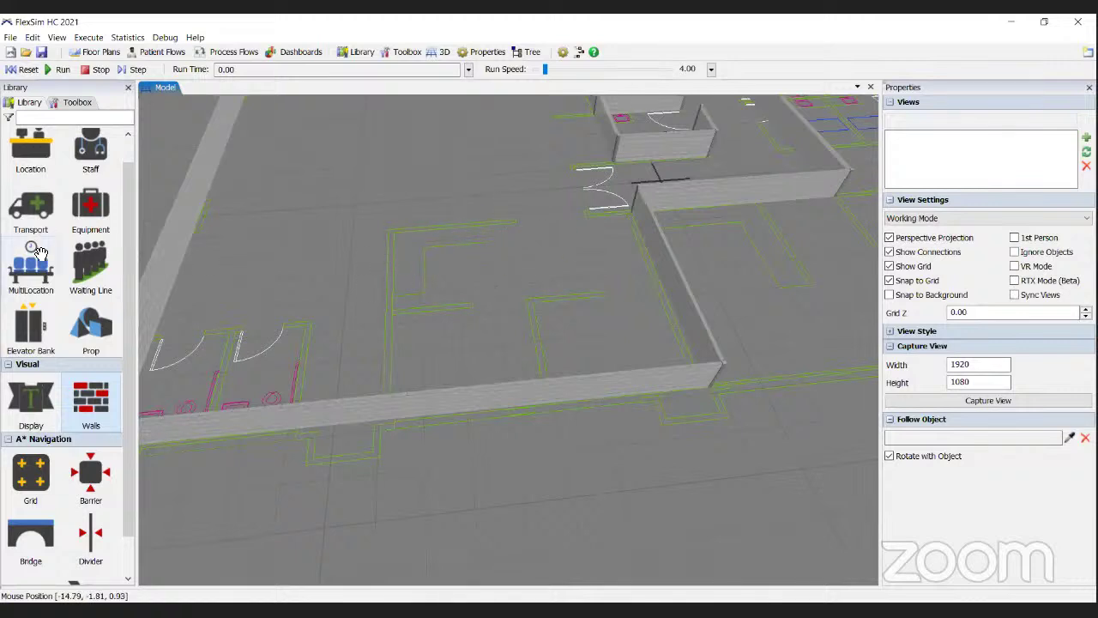
scroll(53, 326, "up", 1)
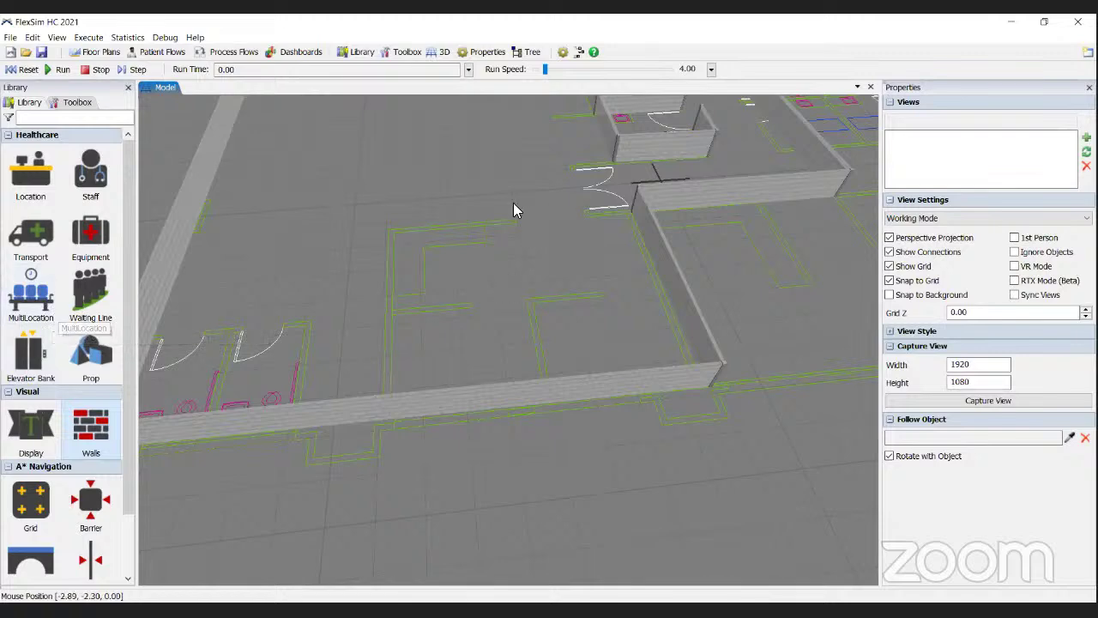
left_click_drag(515, 207, 372, 272)
scroll(372, 279, "down", 2)
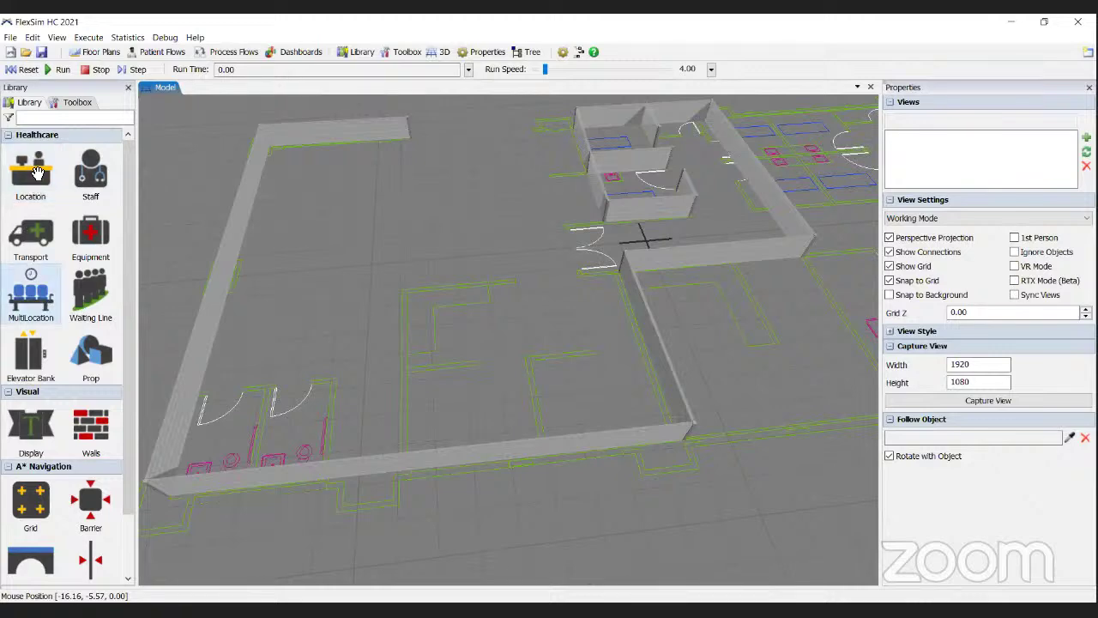
Place a Registration desk on the reception counter outline in the large open area
left_click(34, 171)
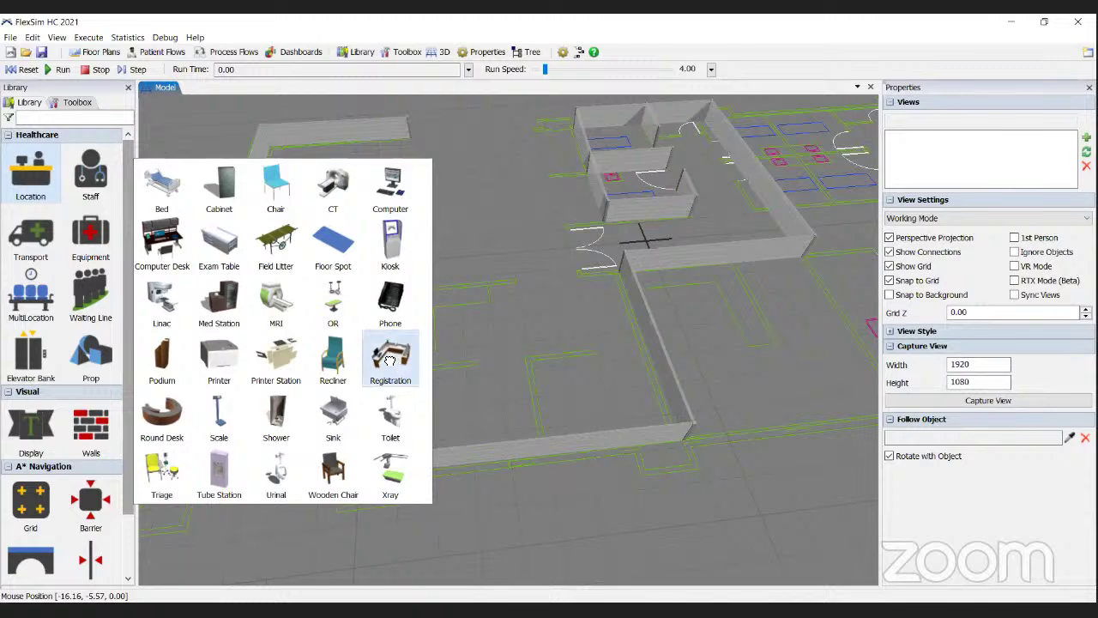
left_click_drag(390, 360, 518, 303)
left_click(548, 300)
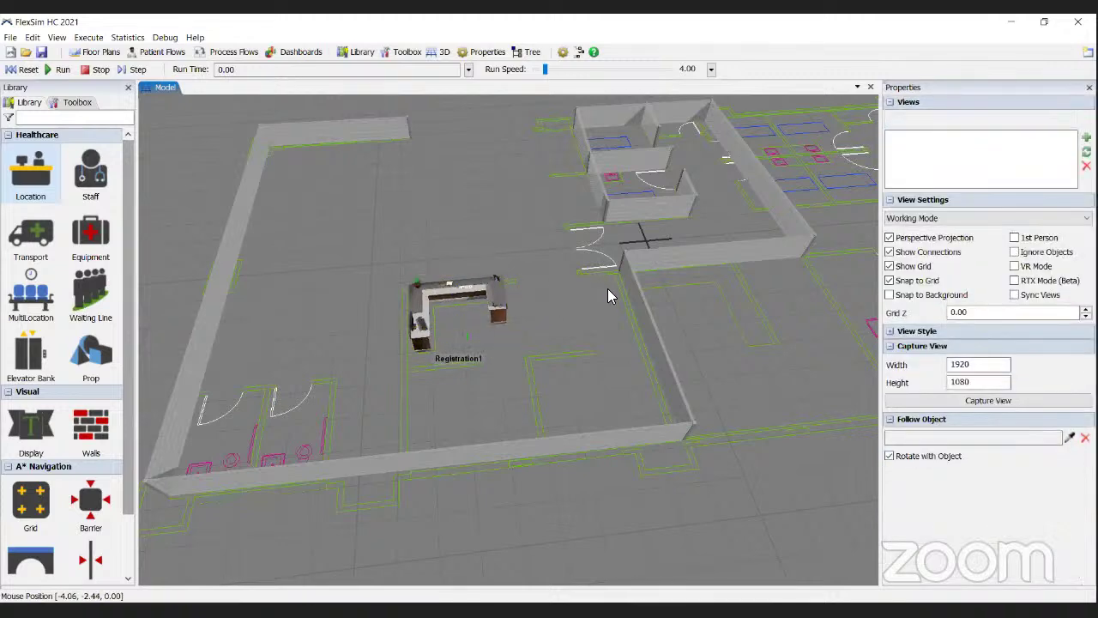
Add a Waiting Line in front of the registration desk and stretch it back to near the entrance gap in the outer wall
right_click_drag(608, 288, 496, 117)
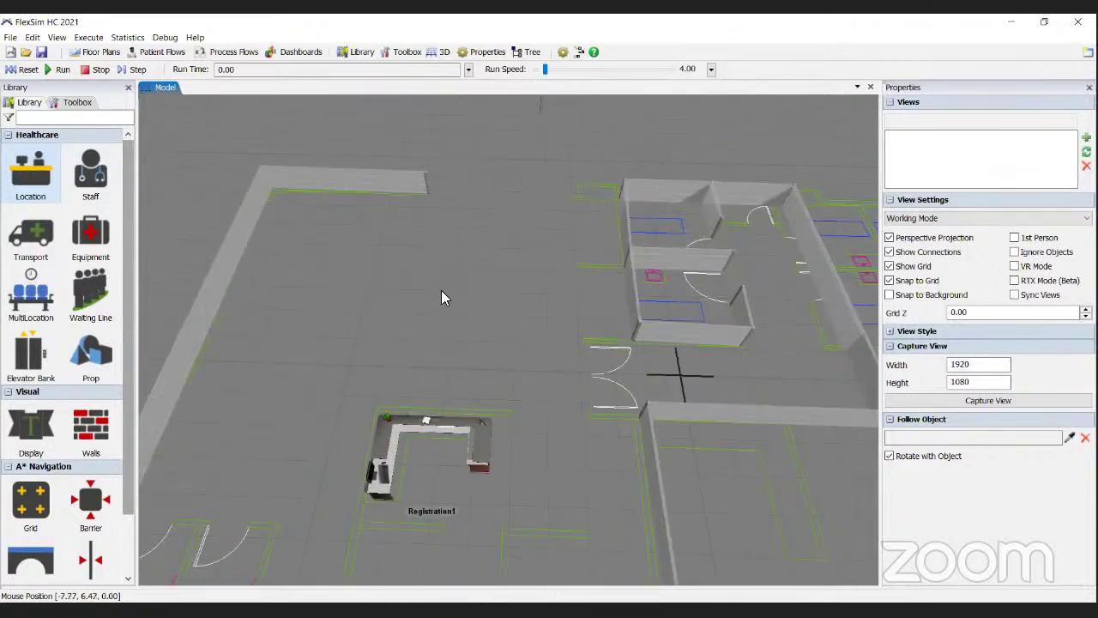
left_click(72, 286)
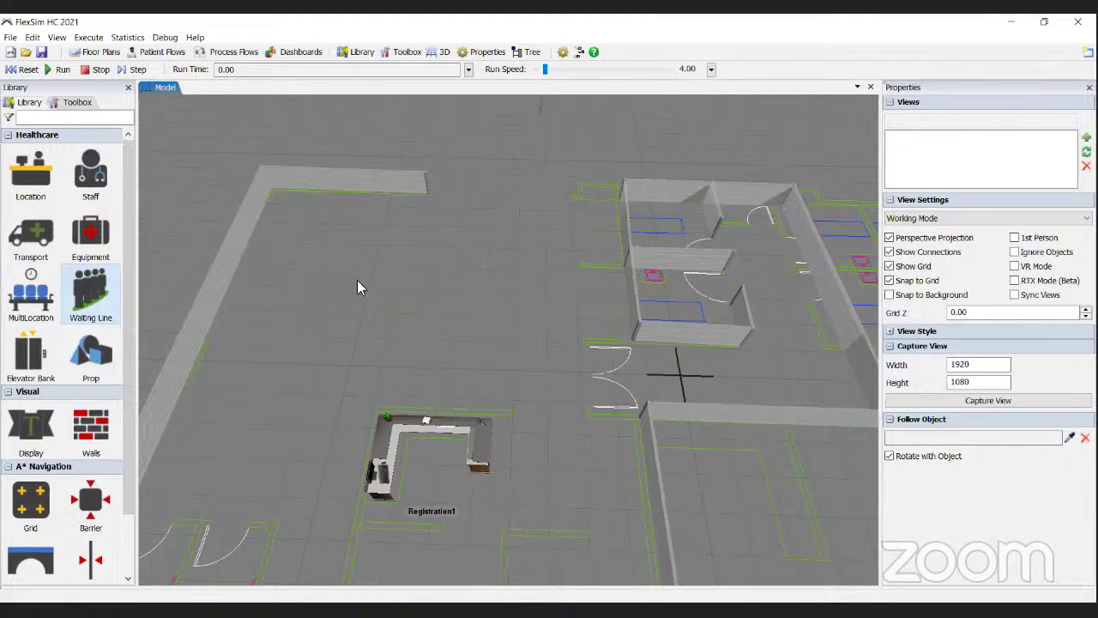
left_click(115, 294)
mouse_move(402, 289)
left_mouse_down()
mouse_move(549, 296)
mouse_move(502, 349)
mouse_move(407, 382)
left_mouse_up()
left_click_drag(397, 286, 439, 228)
left_click(497, 314)
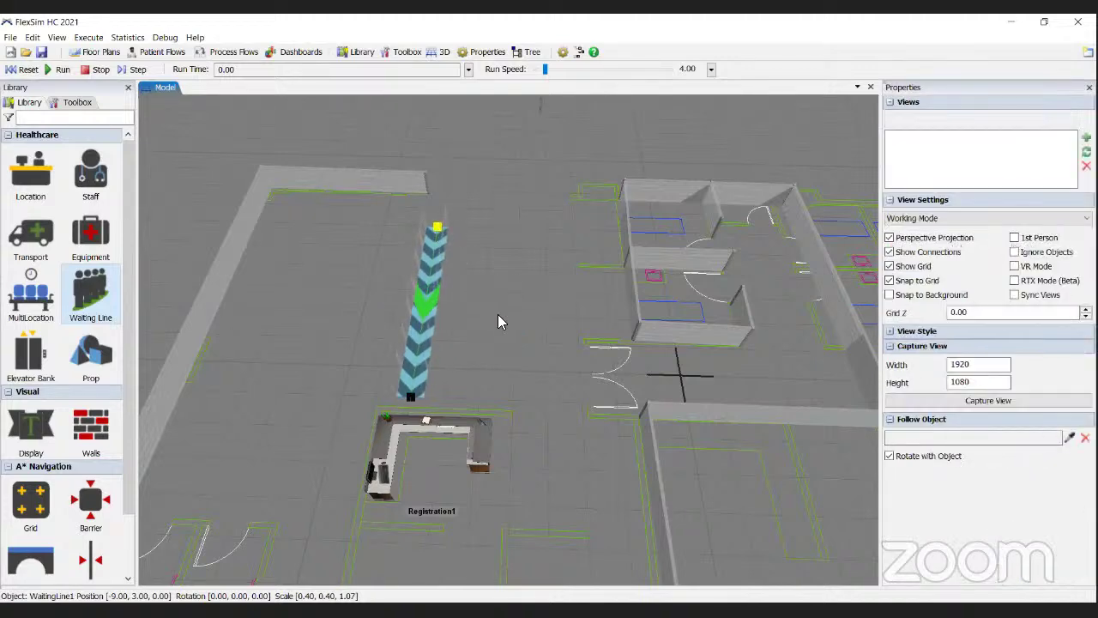
right_click_drag(483, 305, 686, 321)
left_click(578, 326)
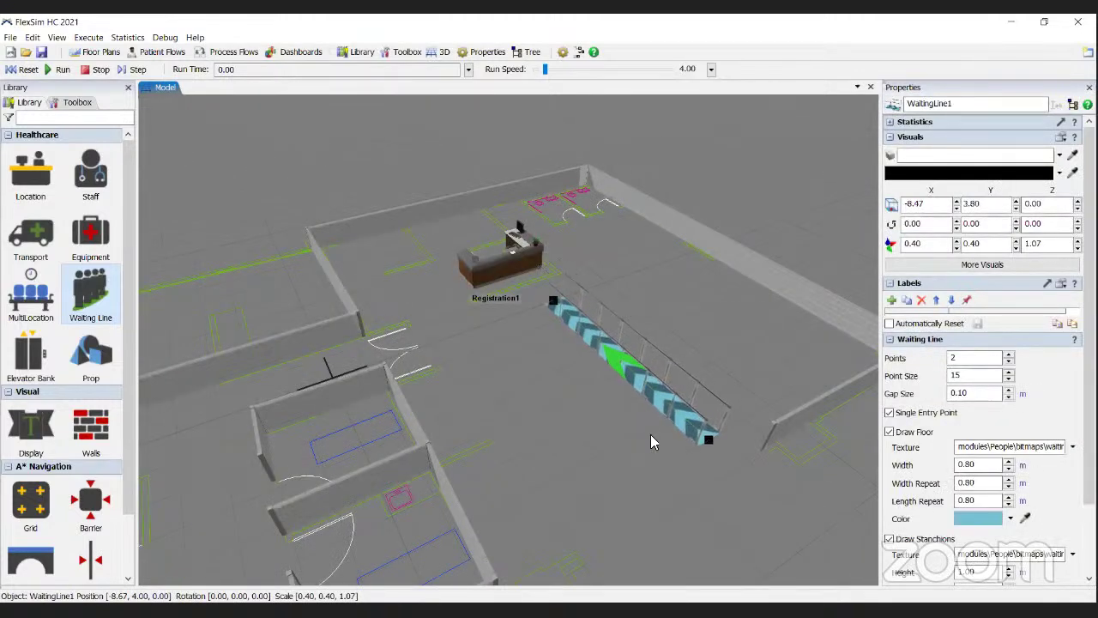
left_click(675, 320)
Place a Bed in the walled exam room beside the double doors, at about X -1.00, Y 2.75
right_click_drag(563, 346, 429, 397)
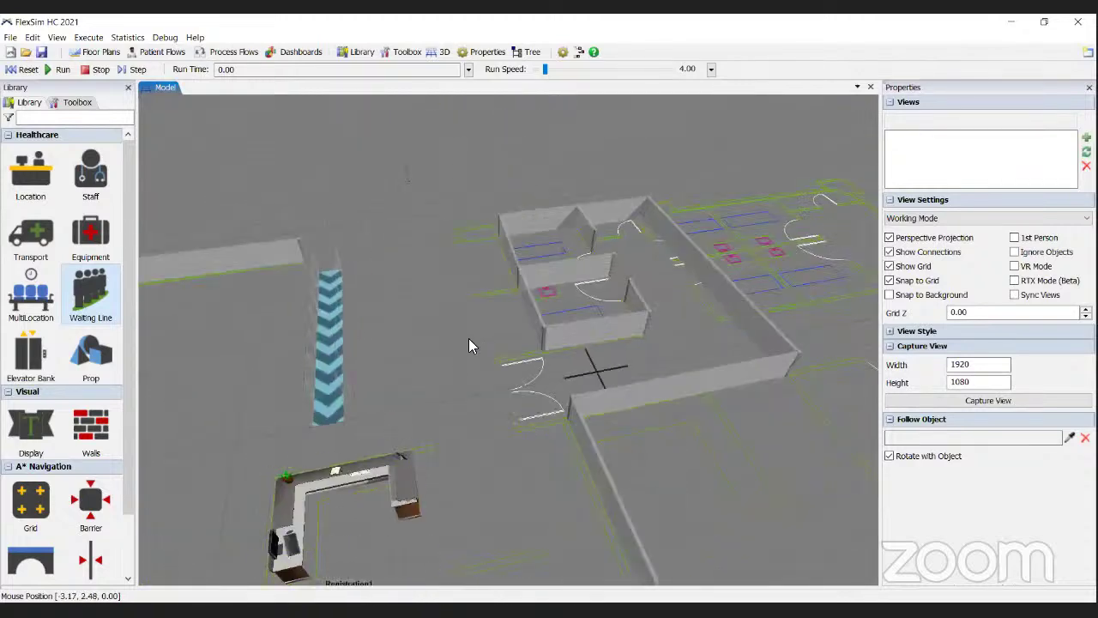
right_click_drag(477, 336, 48, 152)
scroll(258, 386, "up", 3)
left_click_drag(31, 170, 168, 201)
mouse_move(30, 176)
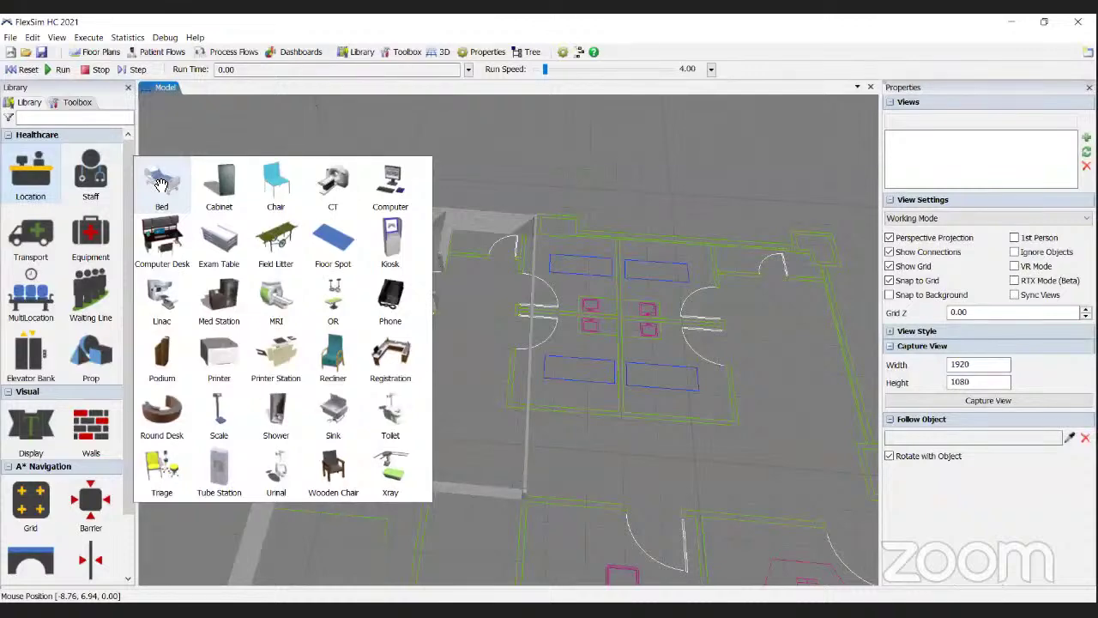
left_click_drag(160, 187, 338, 354)
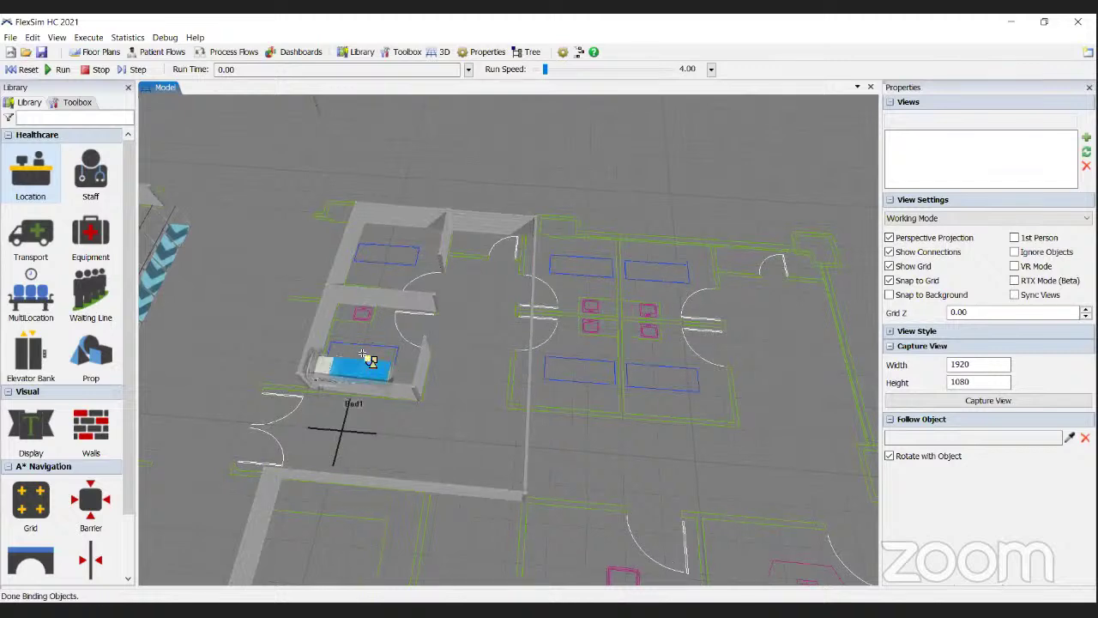
left_click(356, 360)
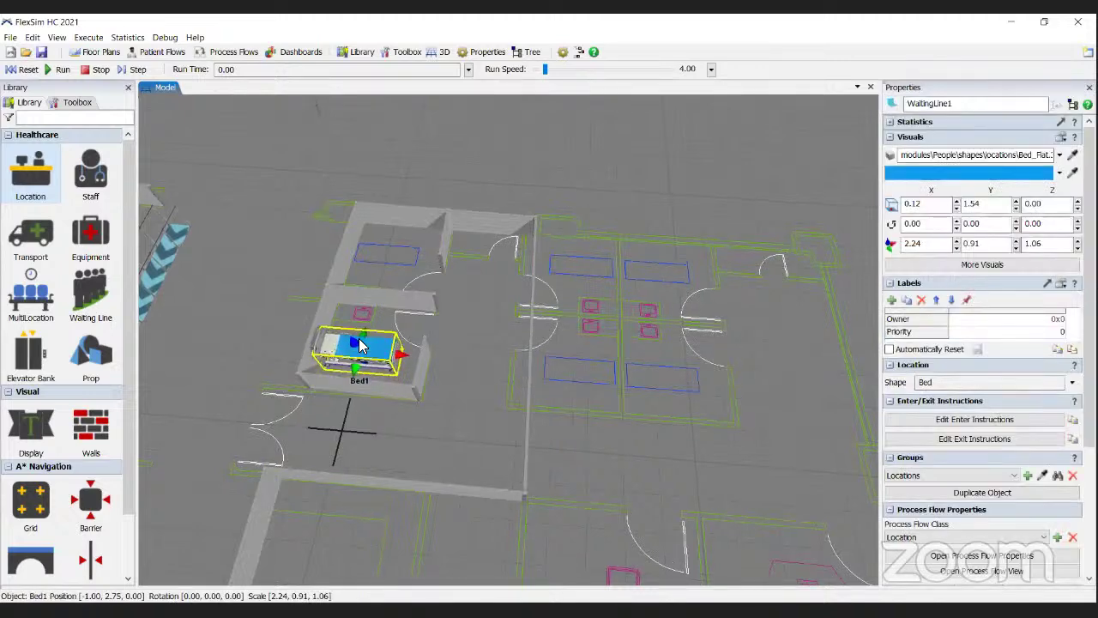
left_click(444, 368)
Add a Clerk behind the registration desk at about X -7.48, Y -2.56, and set its colour to light green (159, 220, 107)
right_click_drag(392, 351, 360, 350)
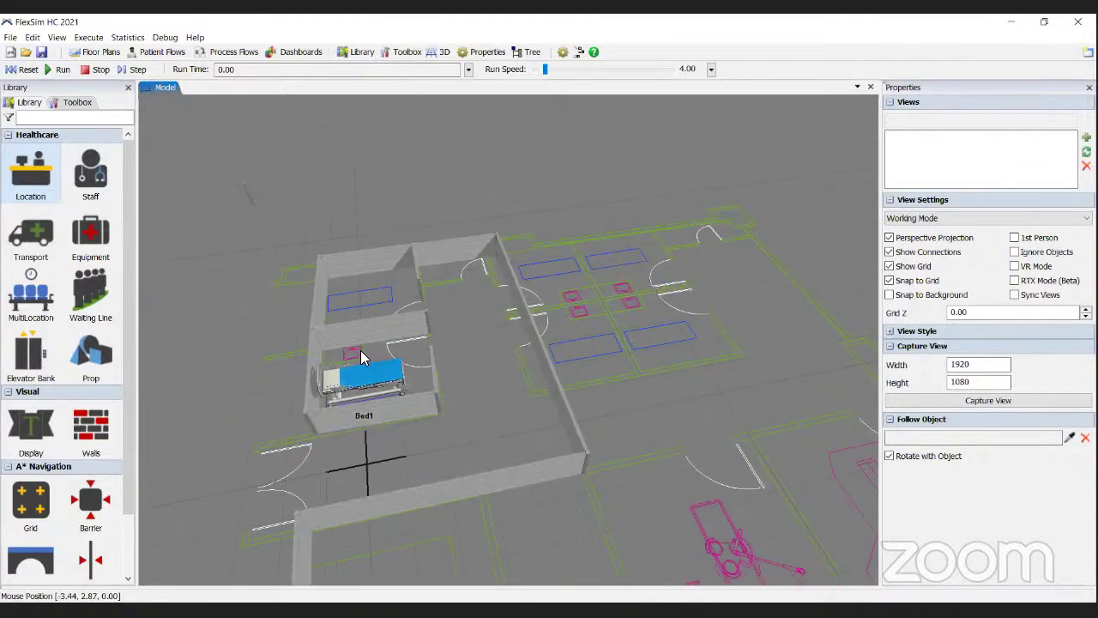
left_click_drag(360, 350, 354, 326)
right_click_drag(353, 326, 354, 325)
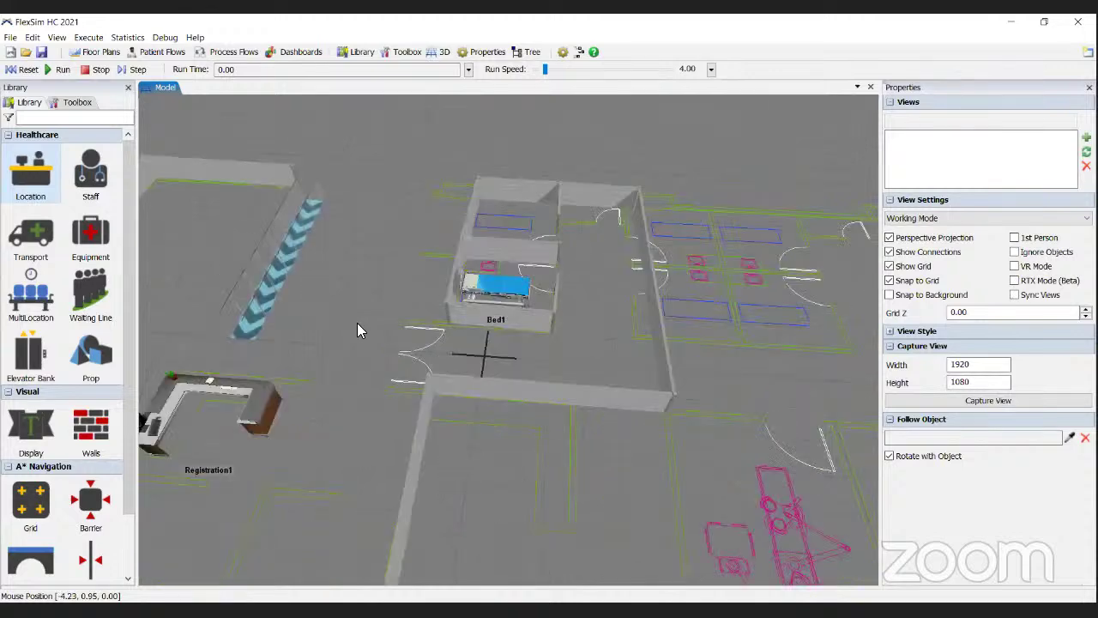
left_click(89, 178)
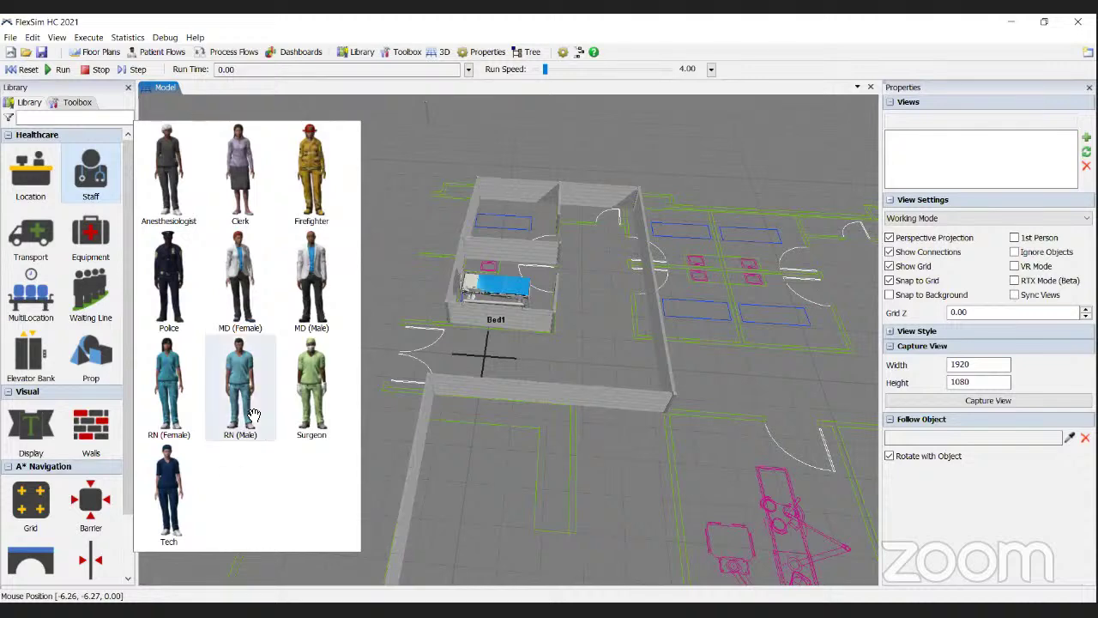
left_click(231, 177)
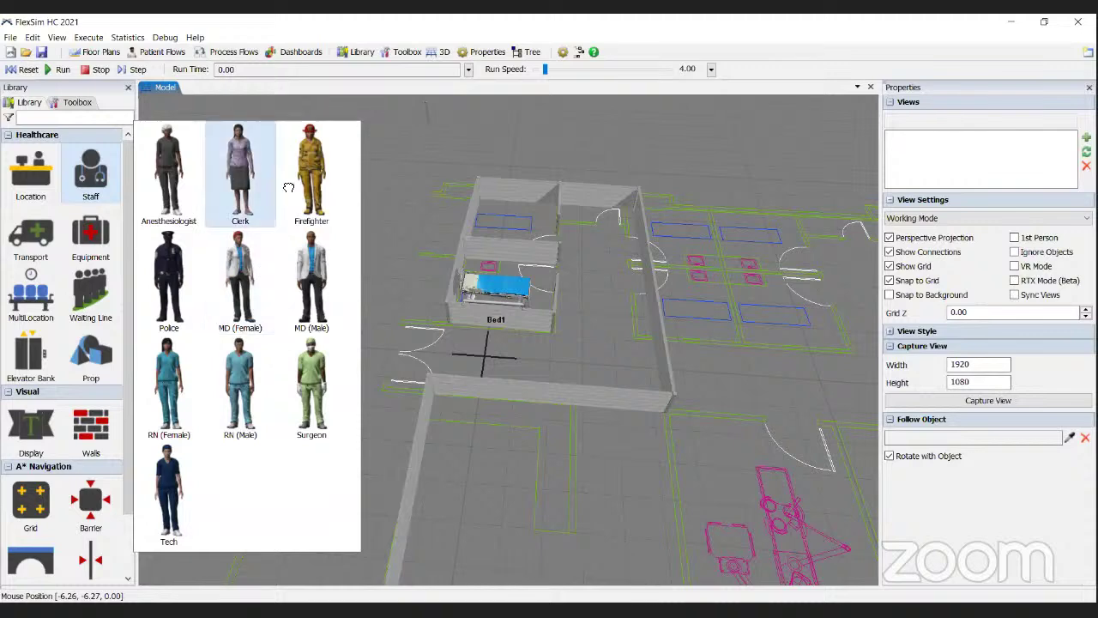
left_click_drag(410, 347, 184, 403)
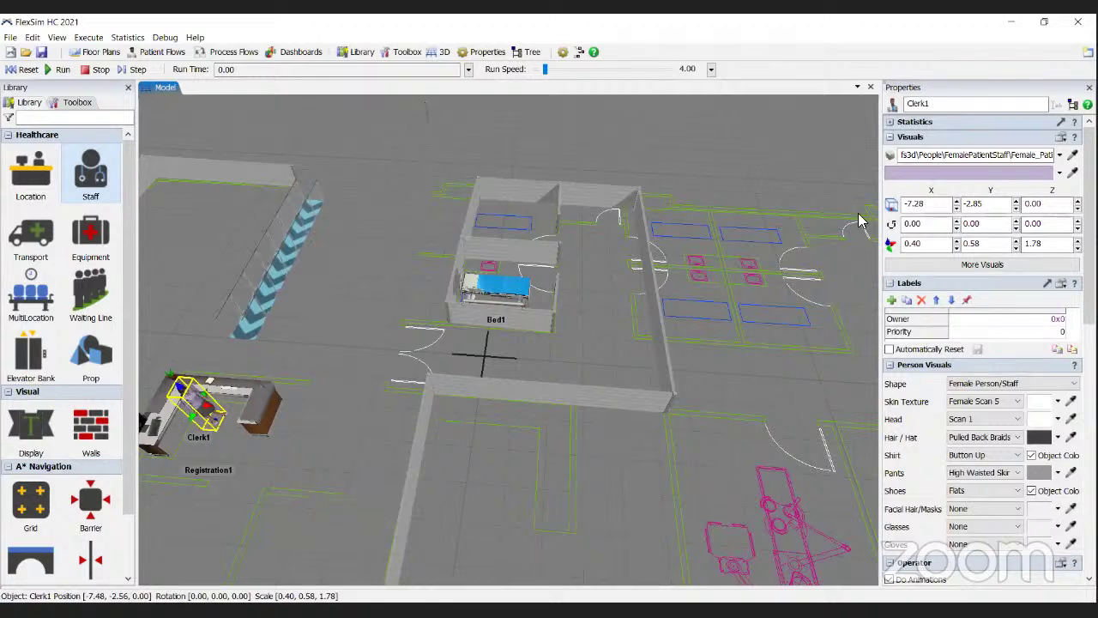
left_click(1059, 173)
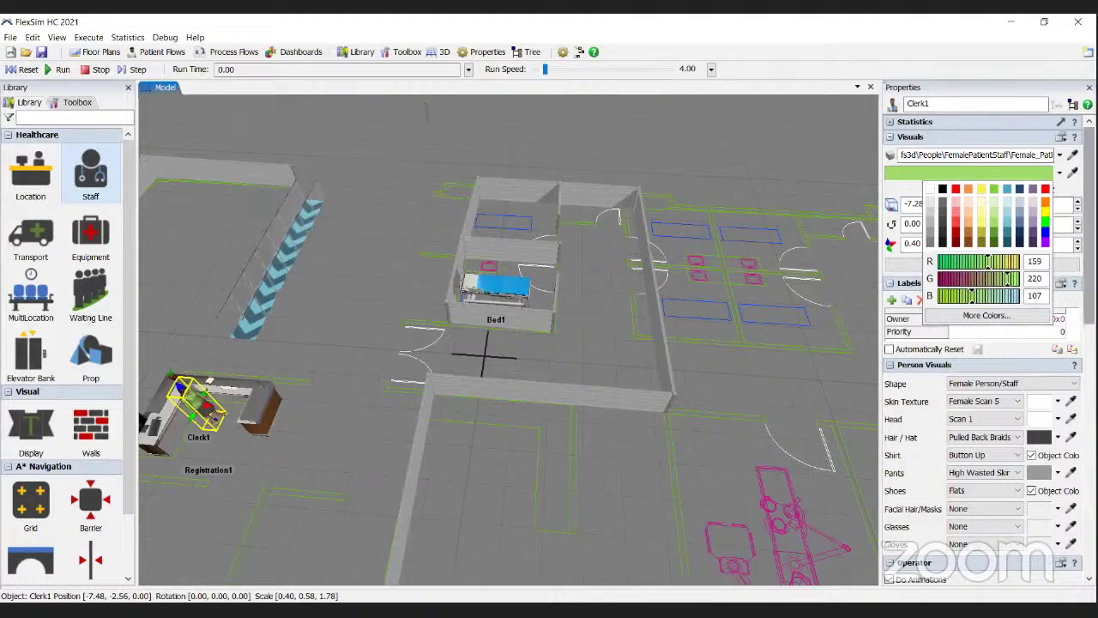
Change the clerk's hair style to Ponytail
scroll(1090, 257, "down", 5)
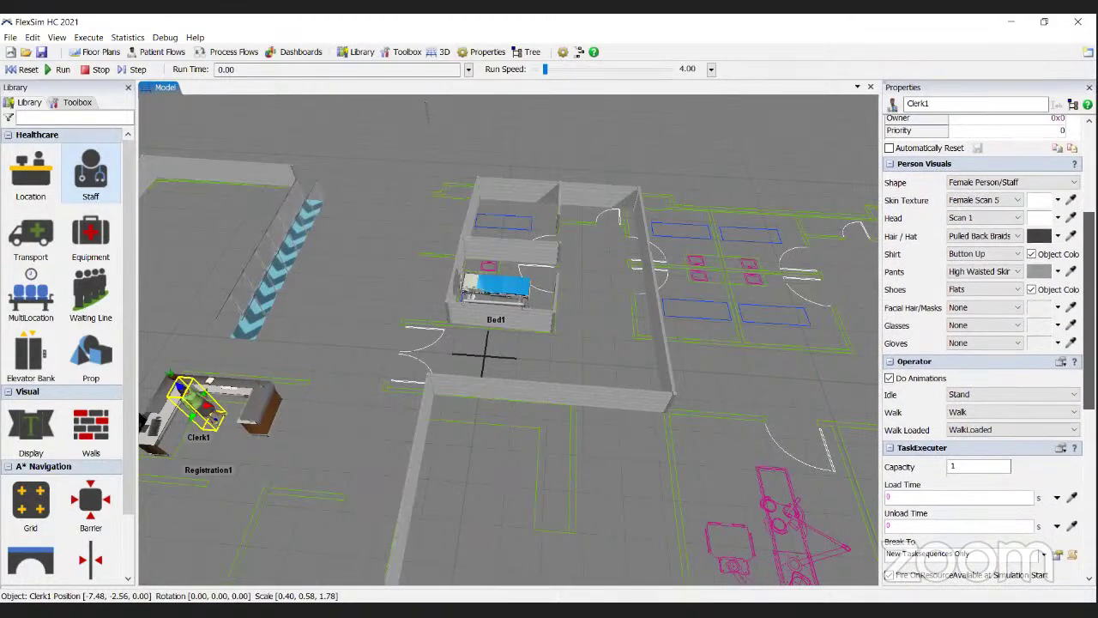
scroll(932, 172, "down", 1)
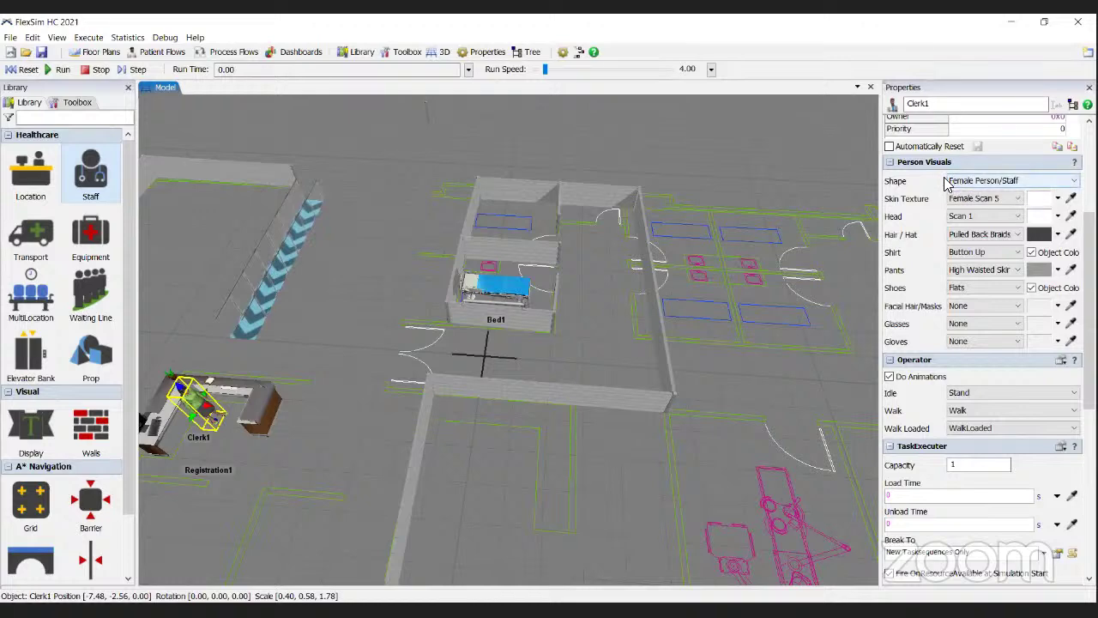
left_click(952, 237)
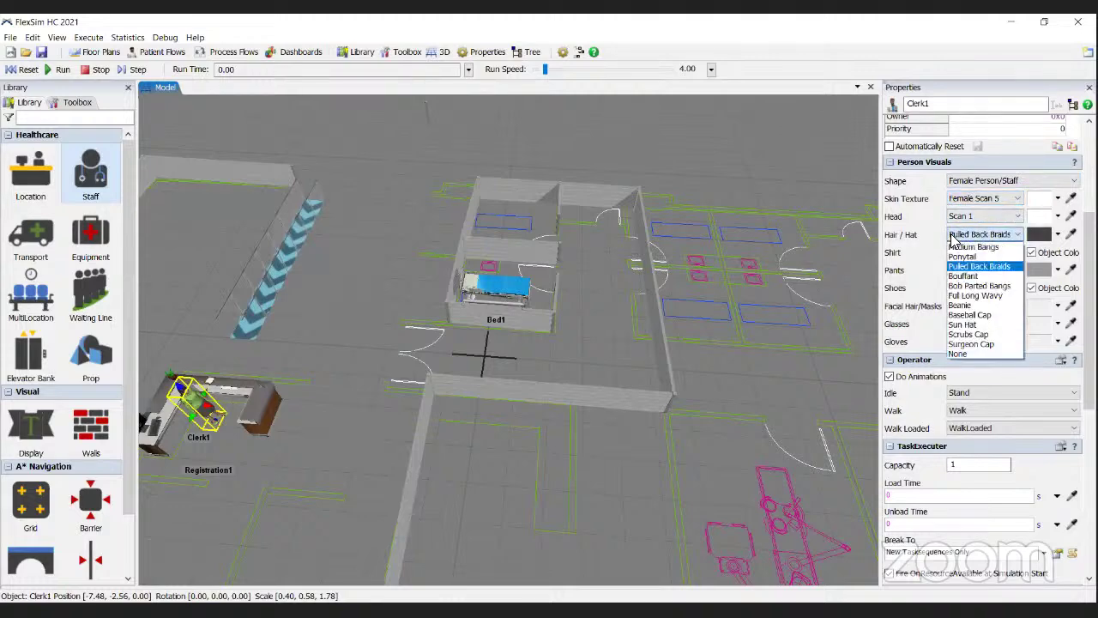
left_click(399, 459)
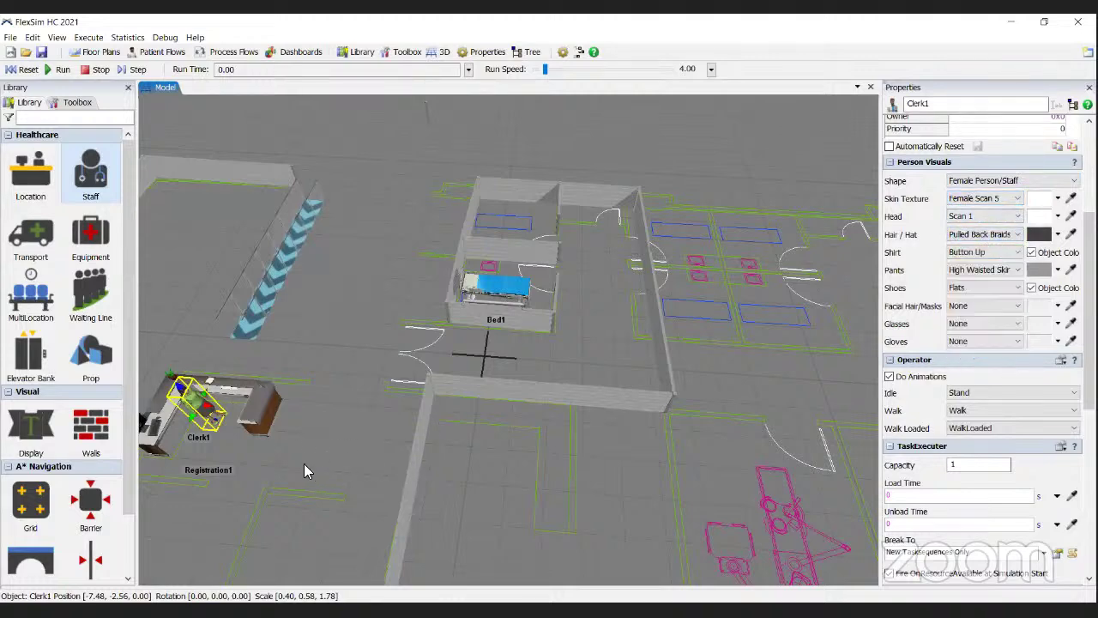
left_click_drag(228, 457, 454, 515)
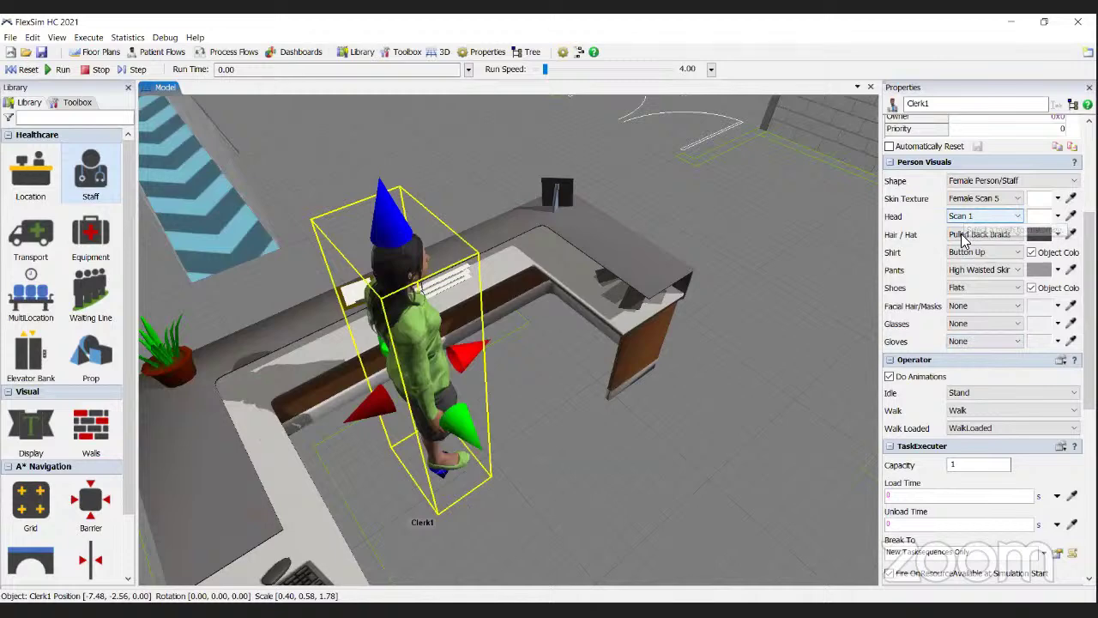
left_click(962, 234)
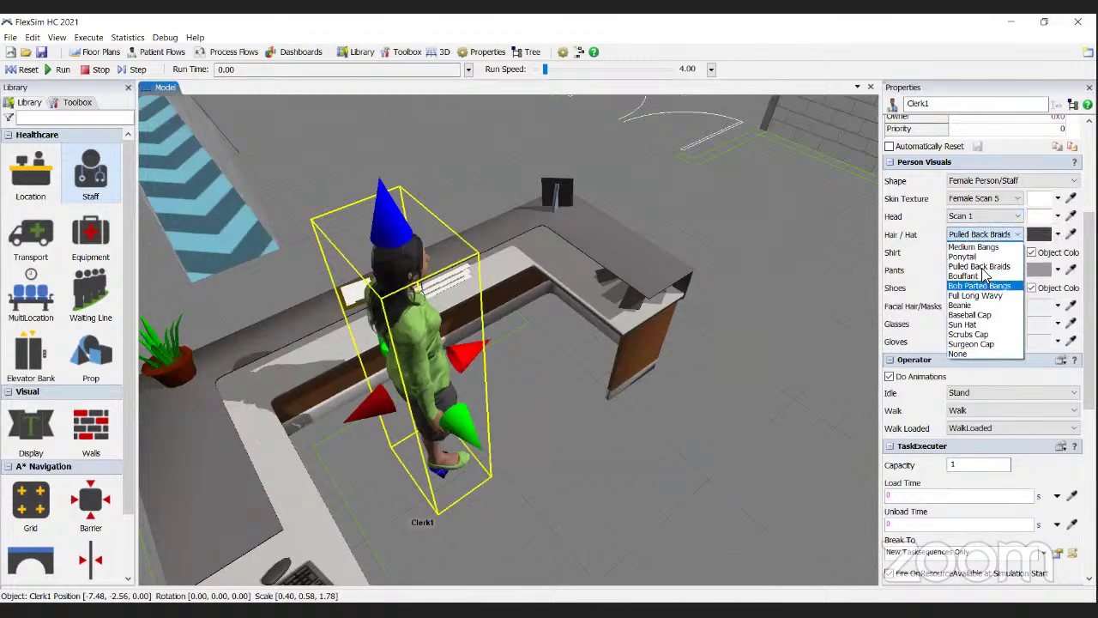
left_click(962, 256)
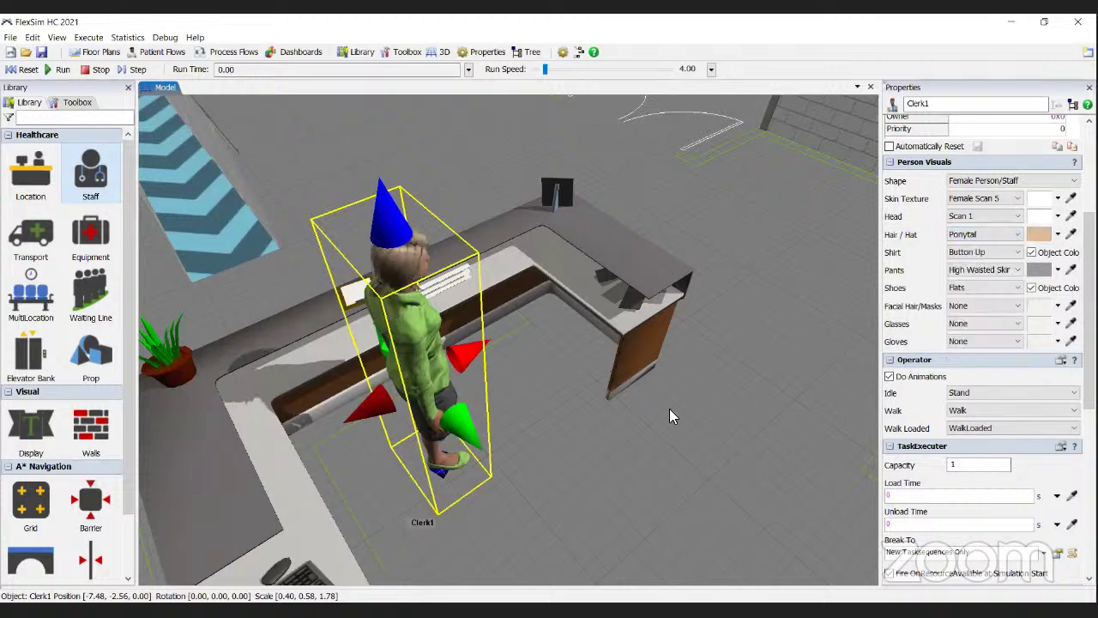
Move the clerk slightly back from the registration counter, to about X -7.40, Y -2.90
left_click(654, 428)
right_click_drag(654, 428, 448, 360)
scroll(635, 420, "down", 4)
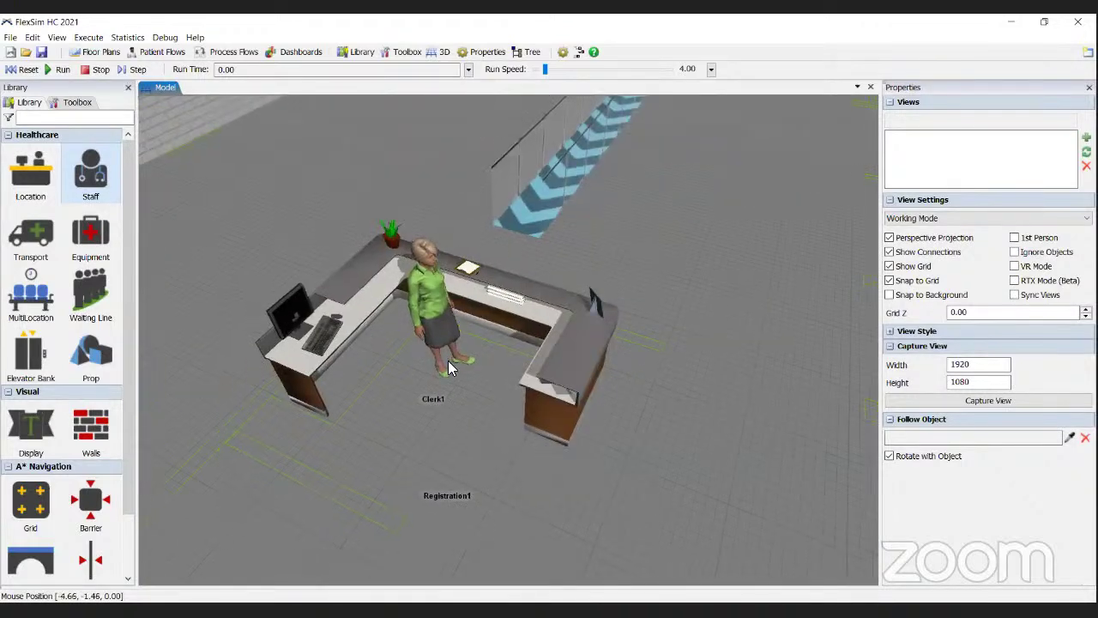
left_click(399, 337)
scroll(400, 336, "down", 2)
left_click(691, 324)
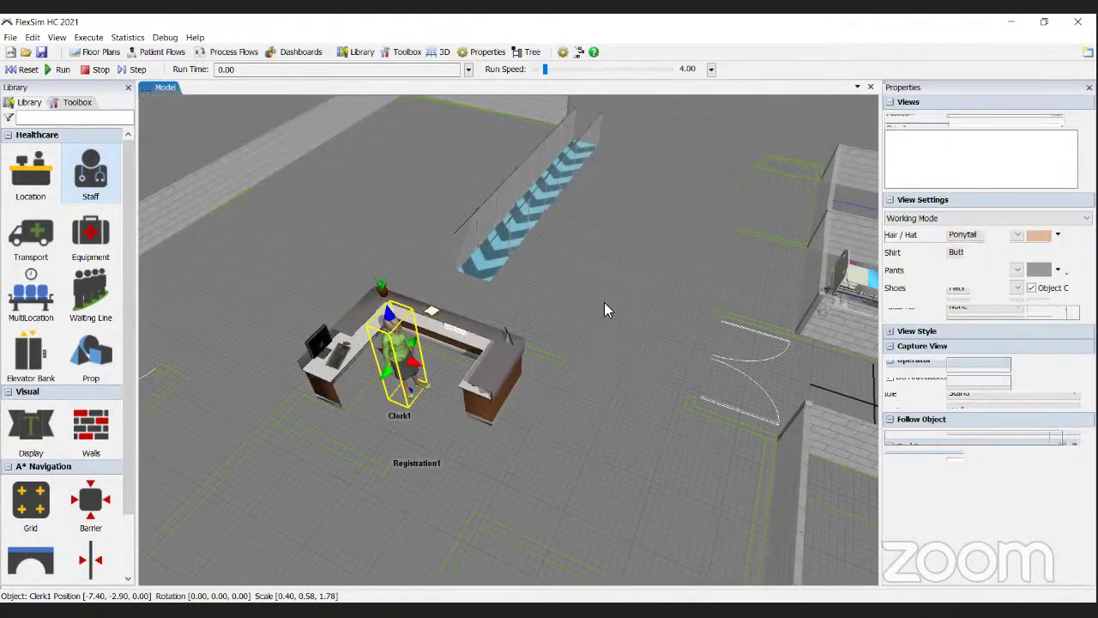
Add an MD staff member beside the bed in the walled exam room, at about X 0.65, Y 3.60
left_click_drag(340, 166, 562, 265)
left_click(596, 262)
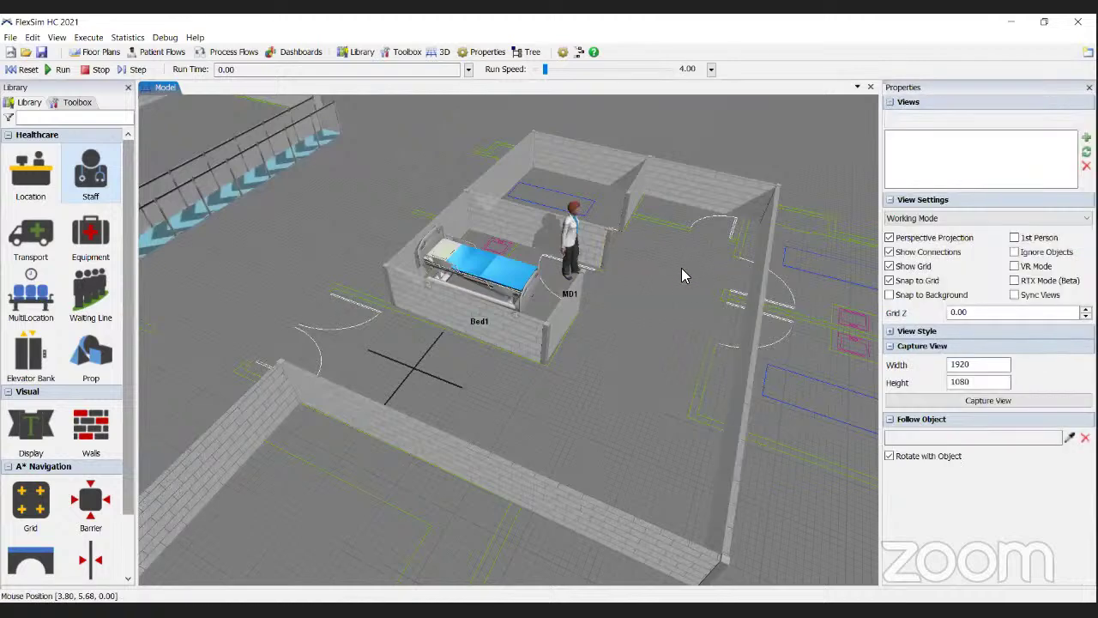
mouse_move(600, 254)
right_mouse_down()
mouse_move(584, 247)
mouse_move(600, 241)
right_mouse_up()
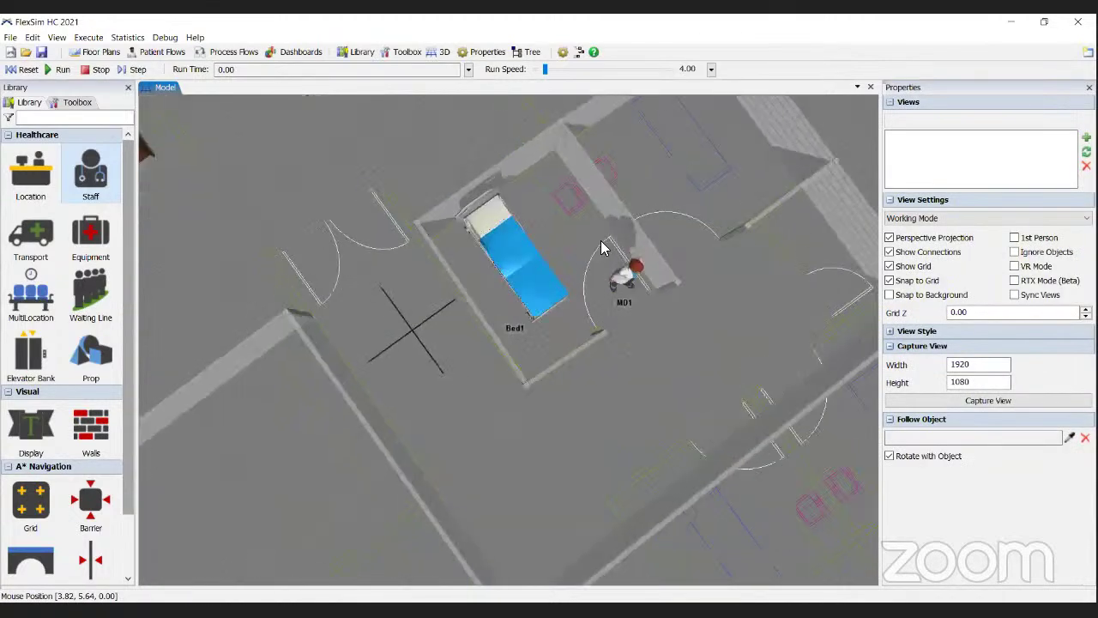
left_click_drag(626, 274, 592, 250)
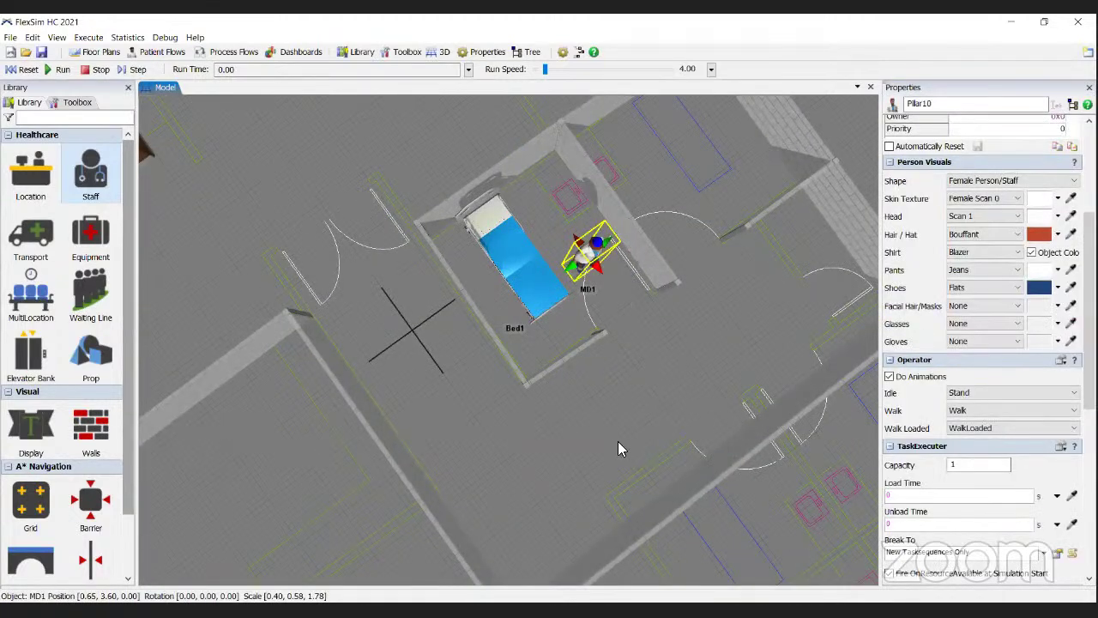
left_click(443, 433)
Review the whole layout and examine the Transport, Equipment, MultiLocation and Prop objects available in the library
right_click_drag(444, 433, 476, 318)
left_click_drag(474, 313, 535, 316)
right_click_drag(536, 315, 535, 316)
left_click_drag(535, 316, 656, 293)
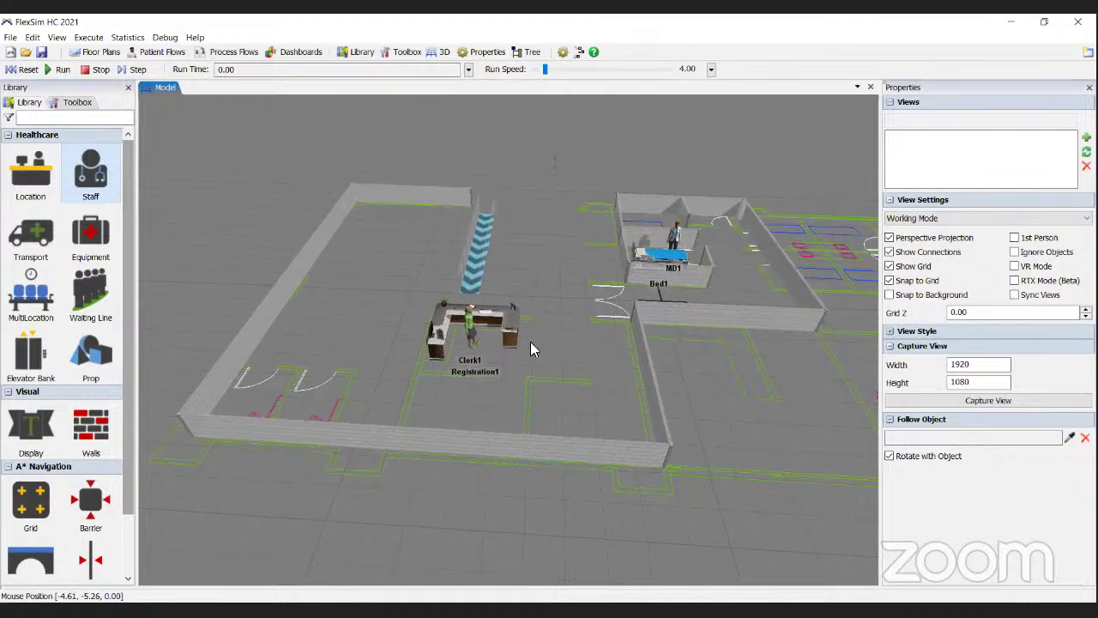
scroll(534, 335, "down", 5)
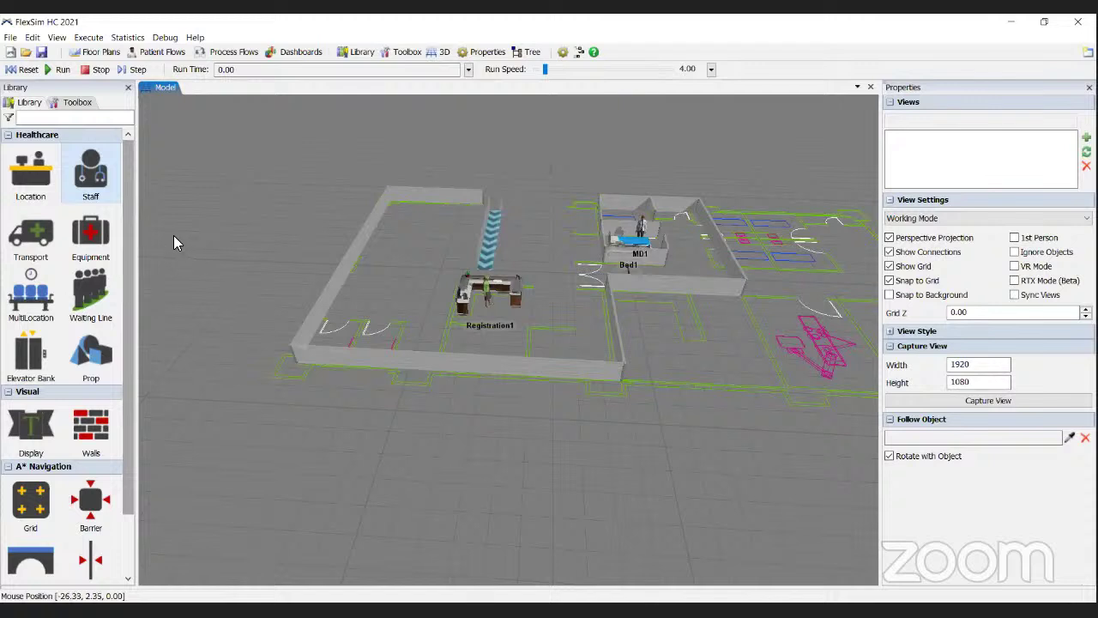
left_click(50, 235)
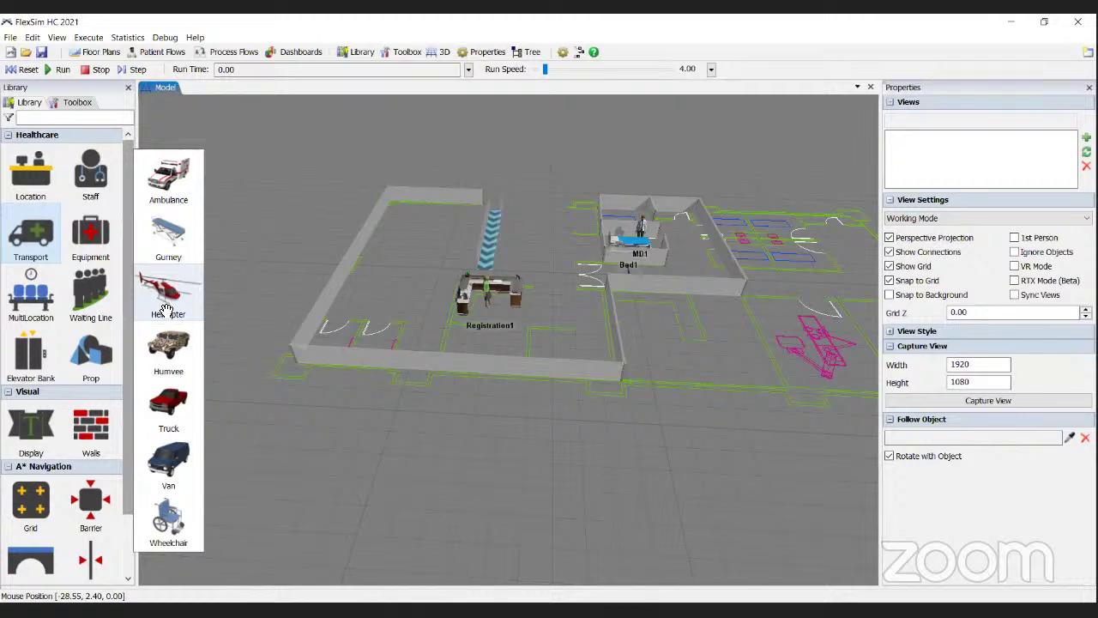
mouse_move(101, 234)
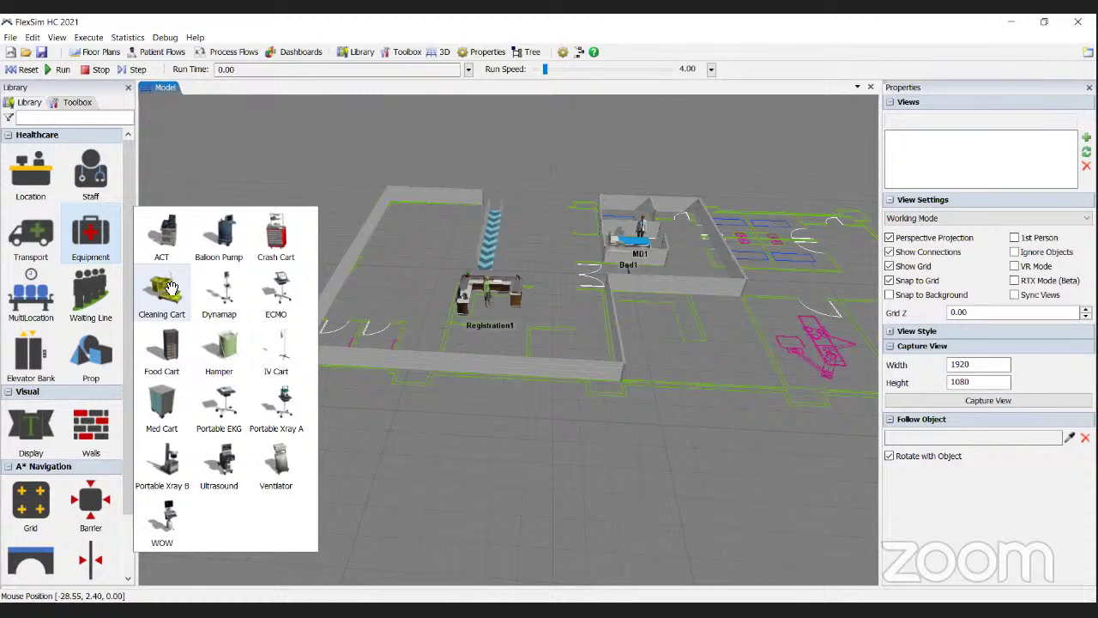
left_click(37, 292)
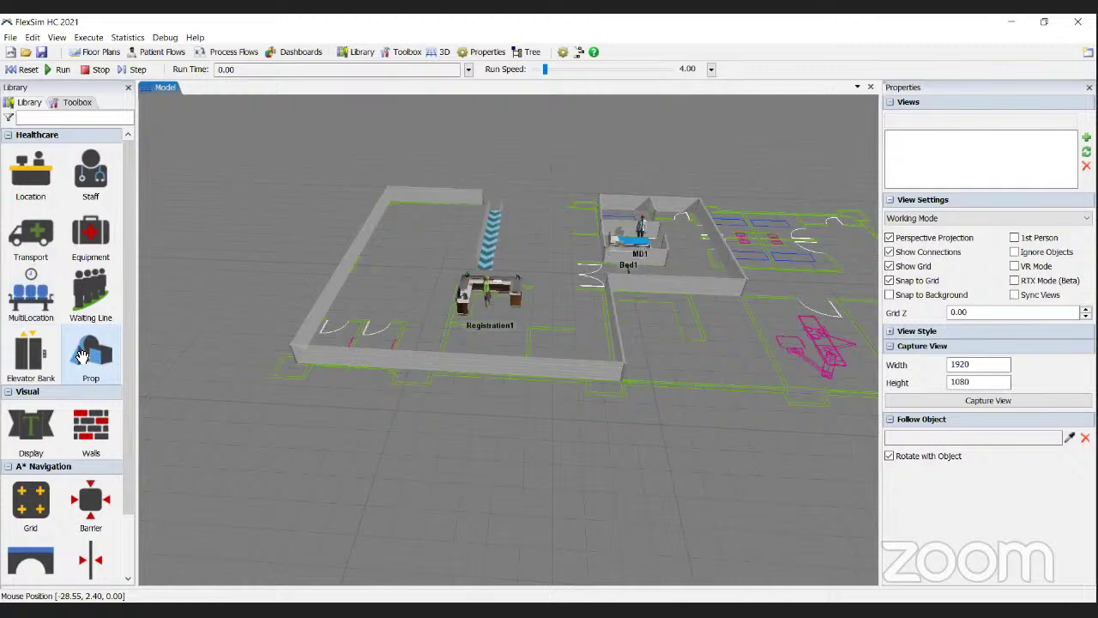
mouse_move(94, 352)
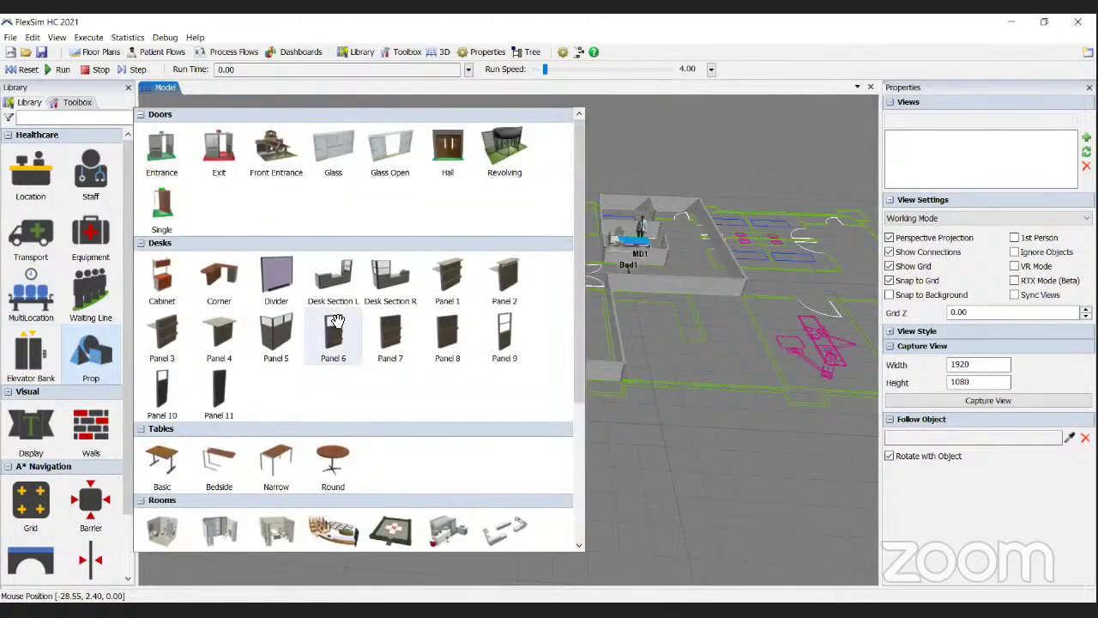
scroll(326, 309, "down", 3)
scroll(312, 289, "up", 3)
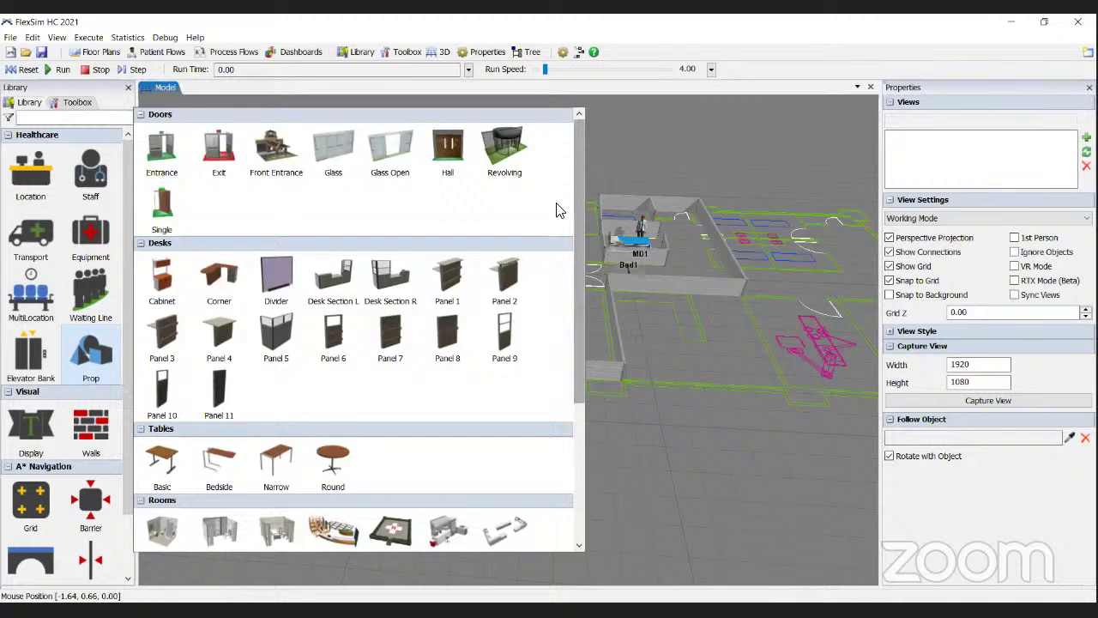
key("Escape")
Move the stray pillar farther outside the building, to about X -3.74, Y 19.00, and add a Front Entrance prop
left_click_drag(551, 292, 546, 433)
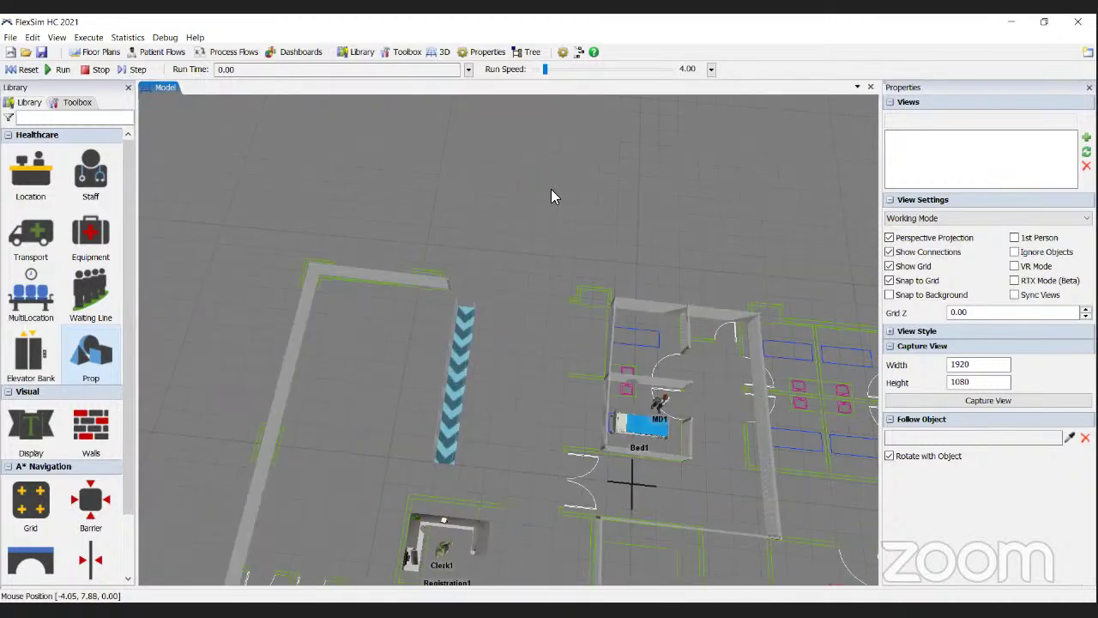
left_click_drag(553, 189, 572, 97)
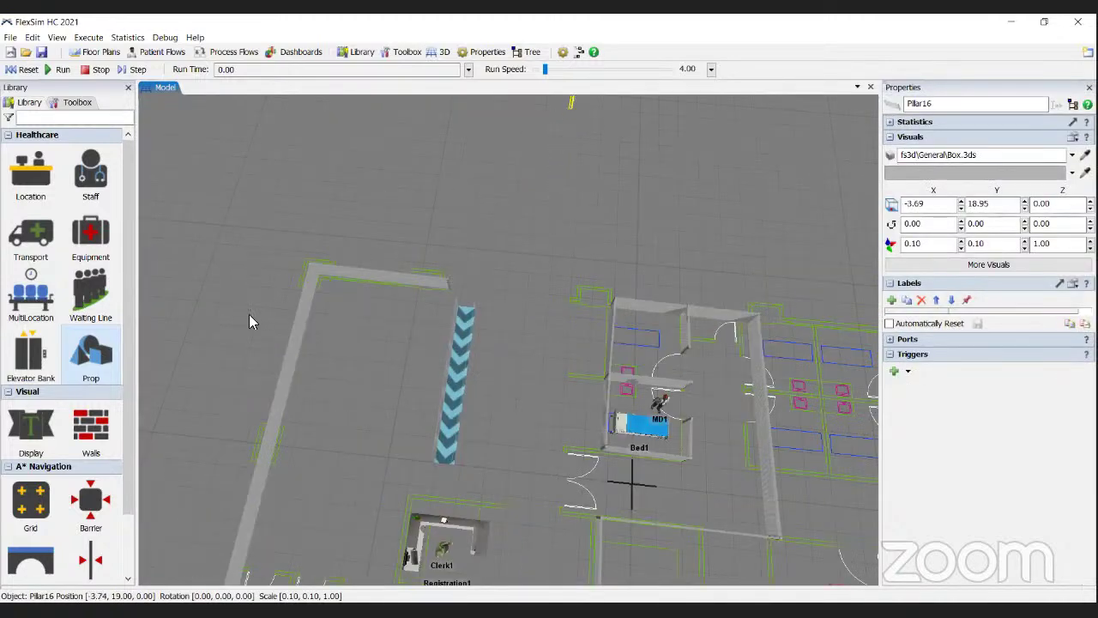
left_click(90, 358)
left_click(279, 156)
left_click(470, 221)
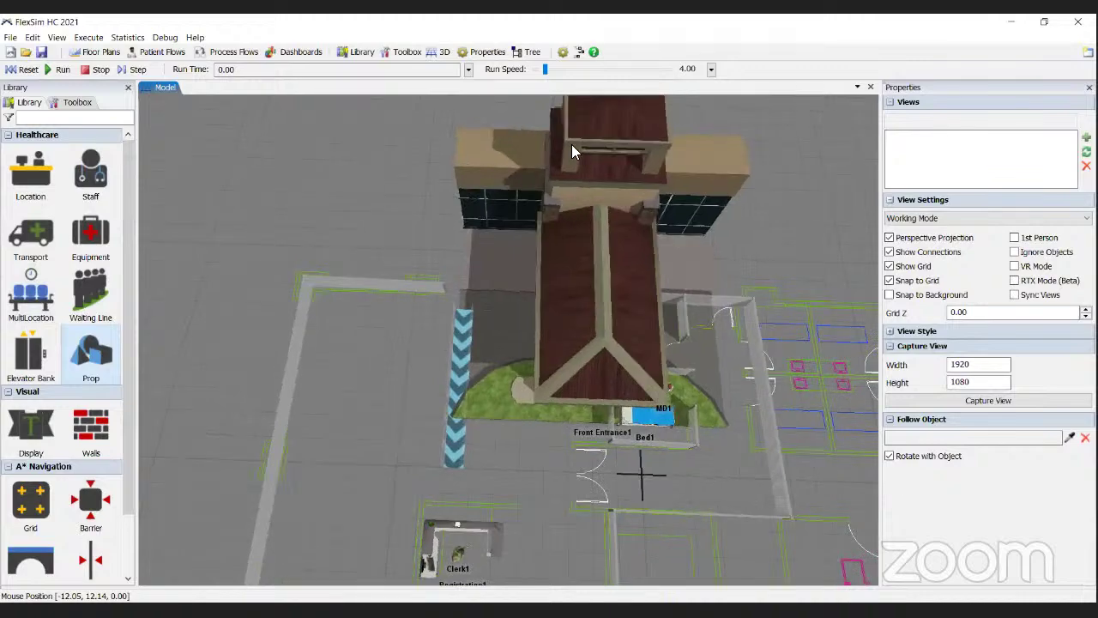
Rotate the front entrance to -178° about Z and position it over the outer wall gap, centred at about X -4.70, Y 13.09
left_click(551, 206)
right_click_drag(623, 205, 561, 313)
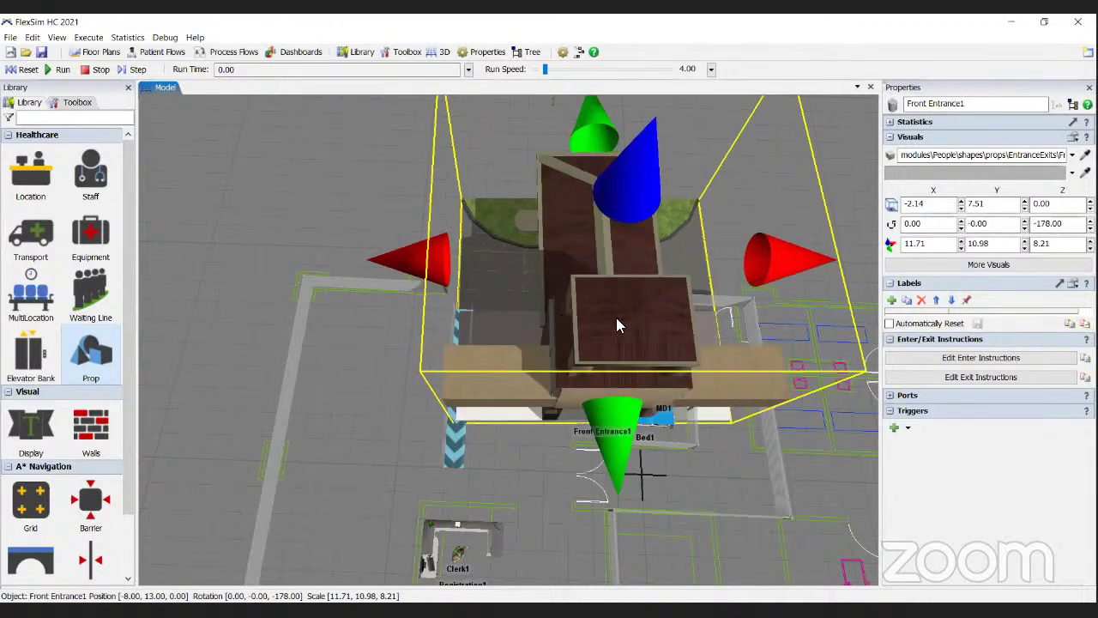
left_click_drag(545, 206, 551, 159)
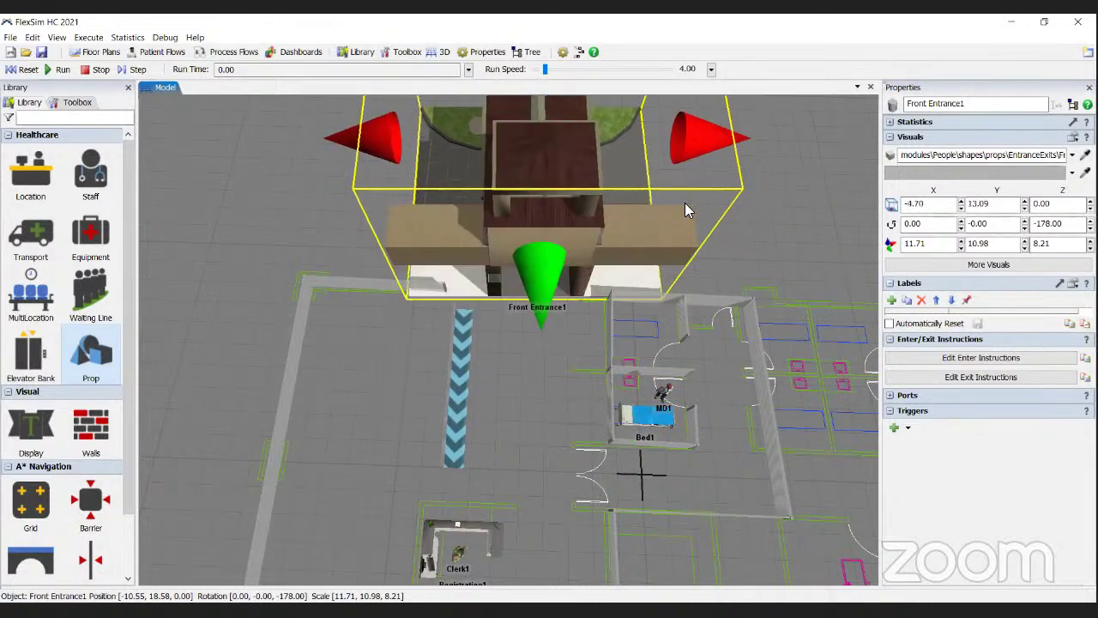
left_click(765, 228)
right_click_drag(786, 220, 760, 280)
right_click_drag(641, 215, 688, 112)
left_click(687, 110)
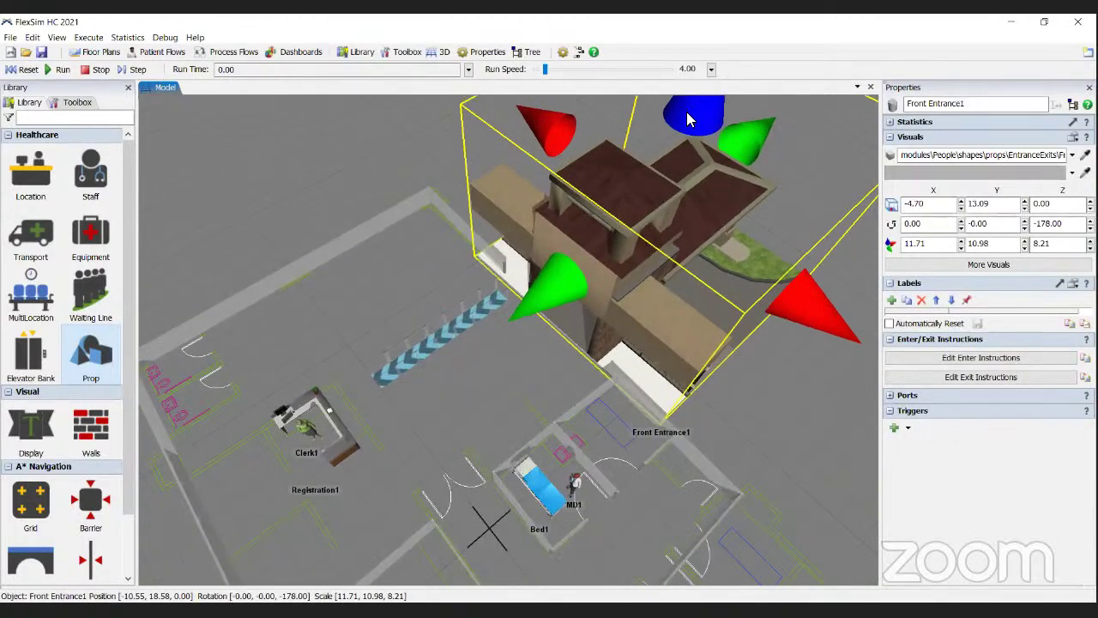
left_click(816, 402)
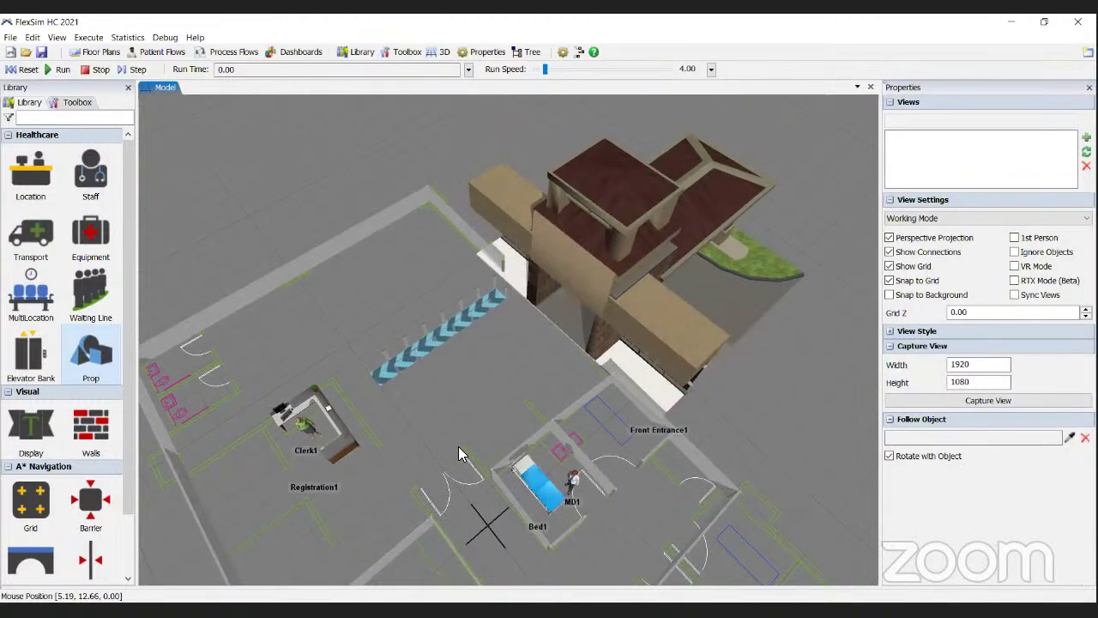
Move the stray pillar out from under the front entrance to the open ground beside it, at about X 3.6, Y 18.7
right_click_drag(460, 449, 537, 266)
left_click(534, 266)
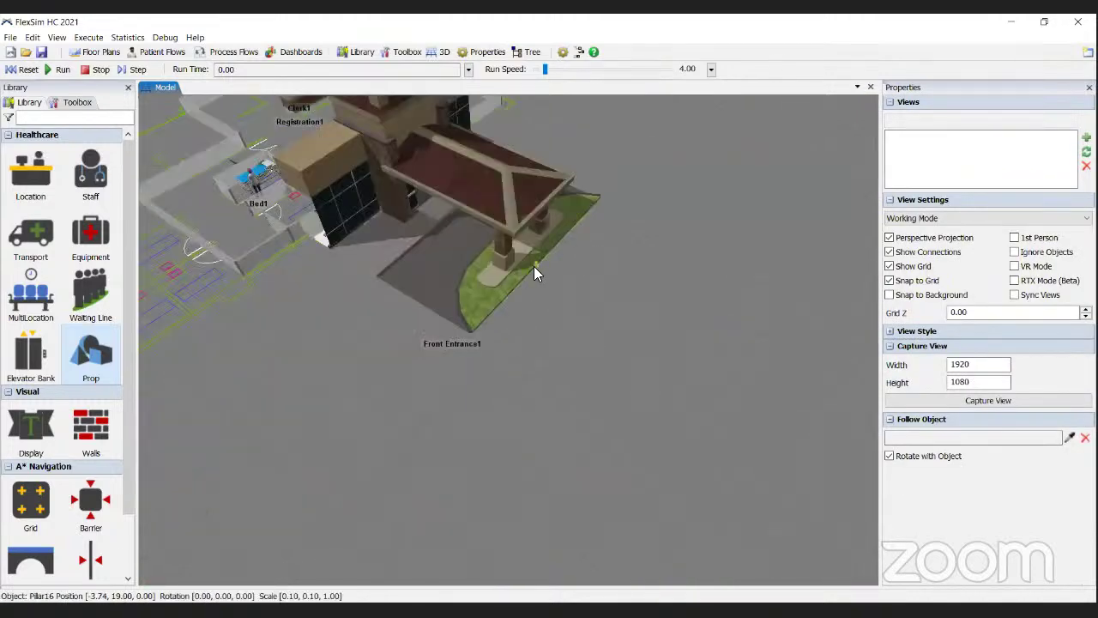
left_click(349, 363)
left_click_drag(458, 371, 460, 369)
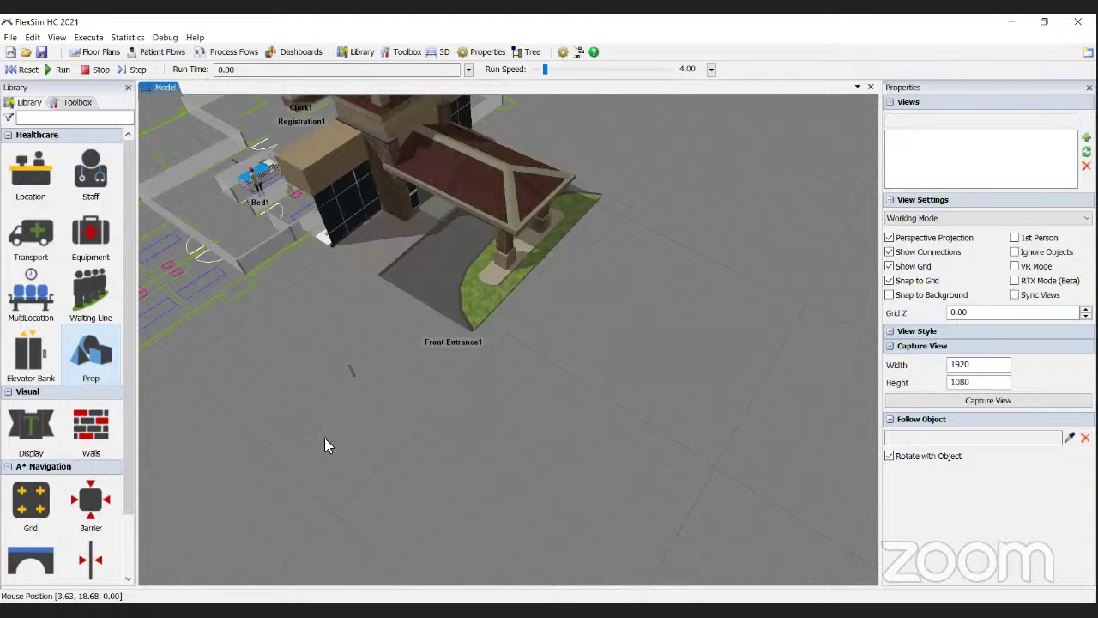
Inspect how the front entrance lines up with the outer wall and waiting line, and review the whole floor plan
right_click_drag(325, 438, 443, 453)
scroll(434, 446, "down", 4)
left_click_drag(434, 447, 419, 392)
scroll(419, 392, "up", 3)
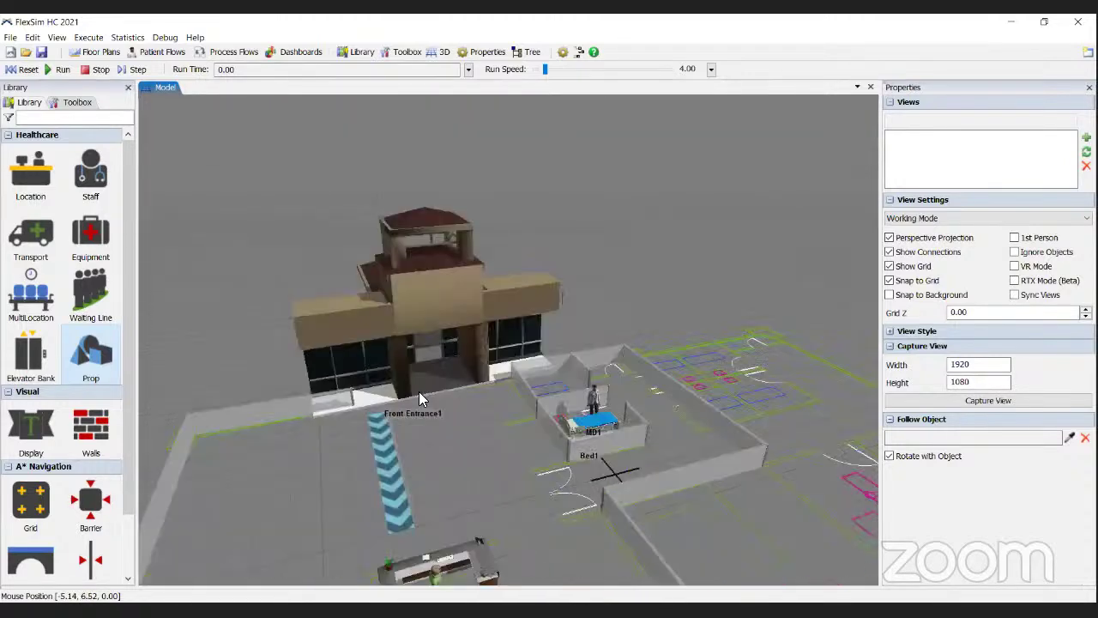
scroll(422, 401, "up", 5)
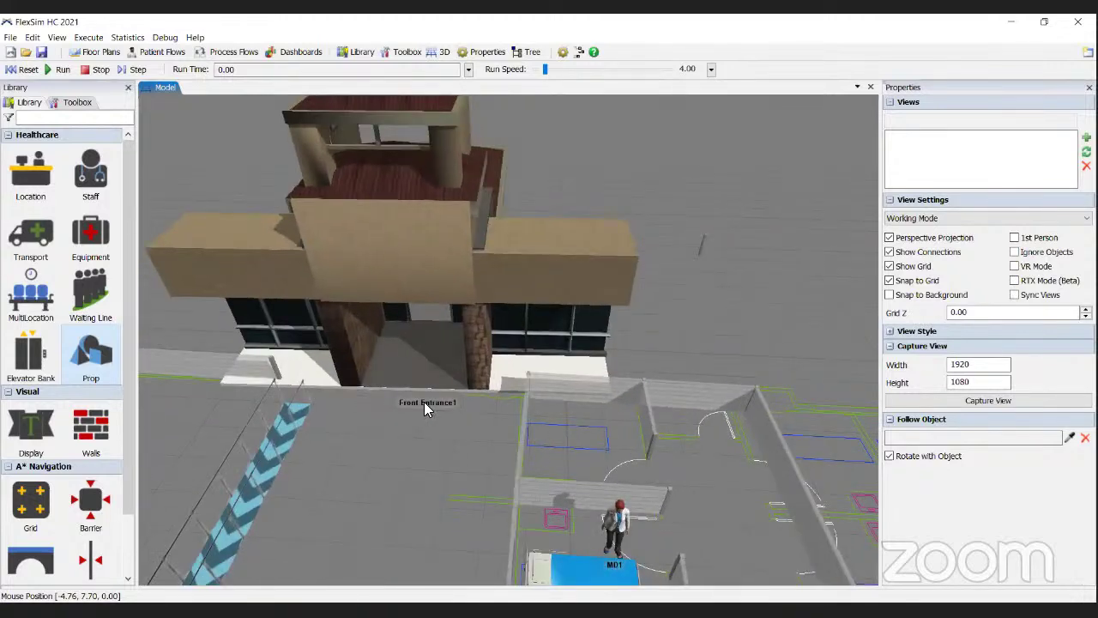
scroll(434, 343, "down", 6)
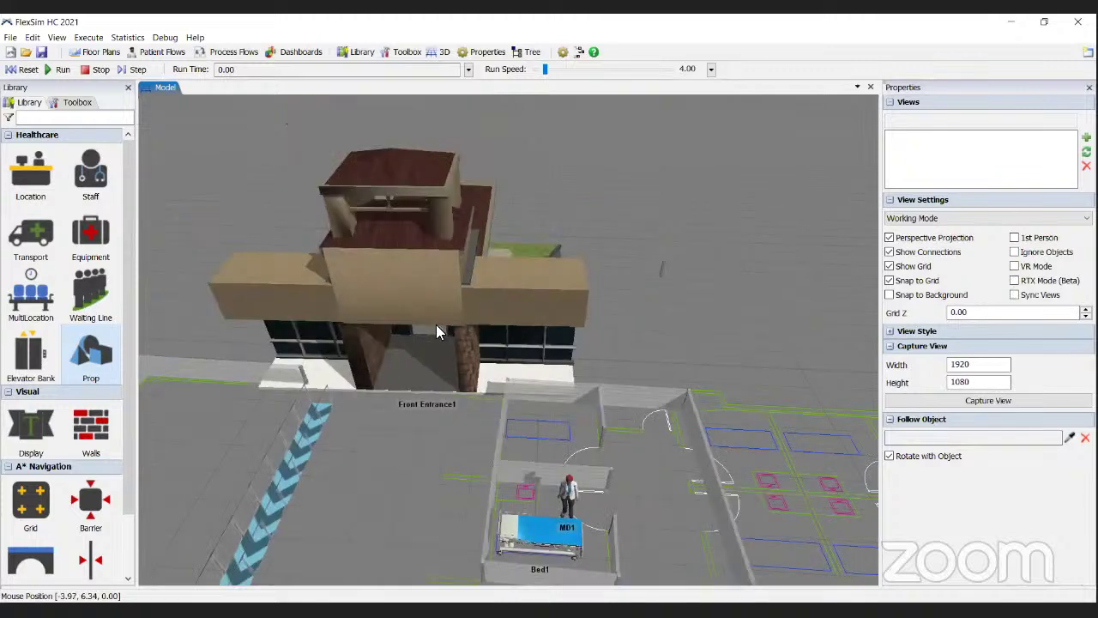
scroll(431, 340, "up", 2)
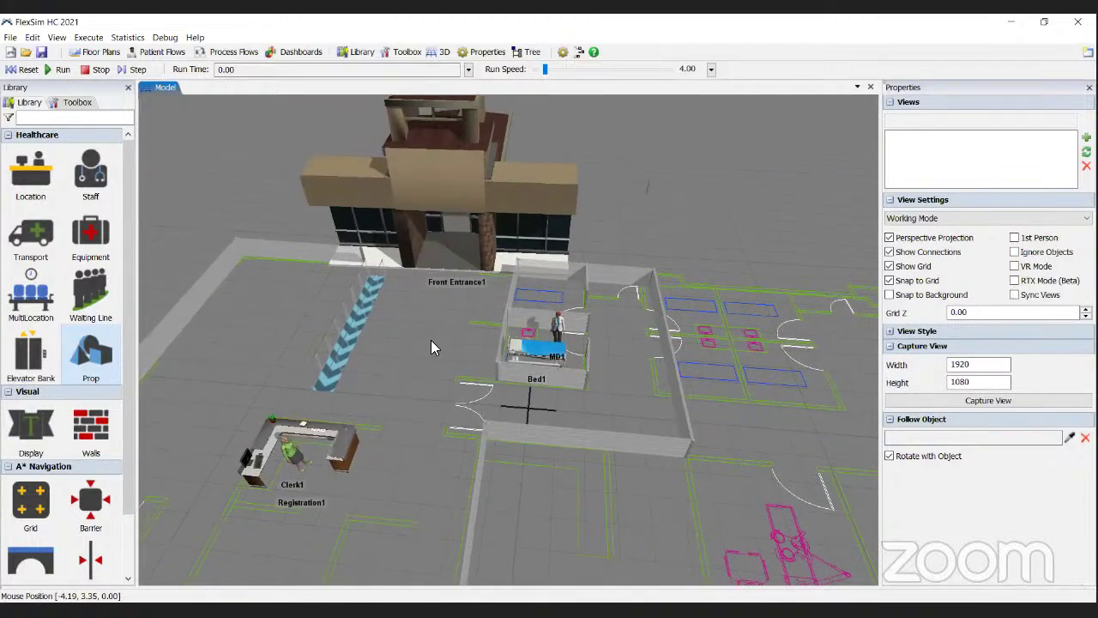
scroll(430, 340, "down", 3)
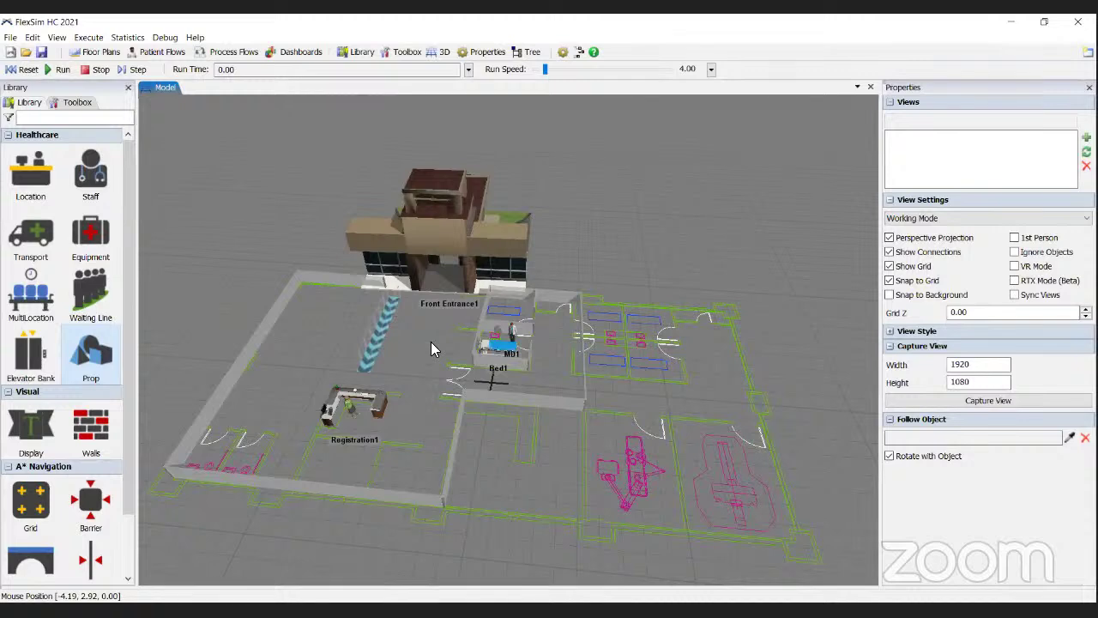
Place a MultiLocation group of chairs in the open waiting area between the outer wall and the waiting line
left_click(381, 345)
left_click(392, 374)
scroll(393, 386, "up", 2)
scroll(393, 394, "up", 1)
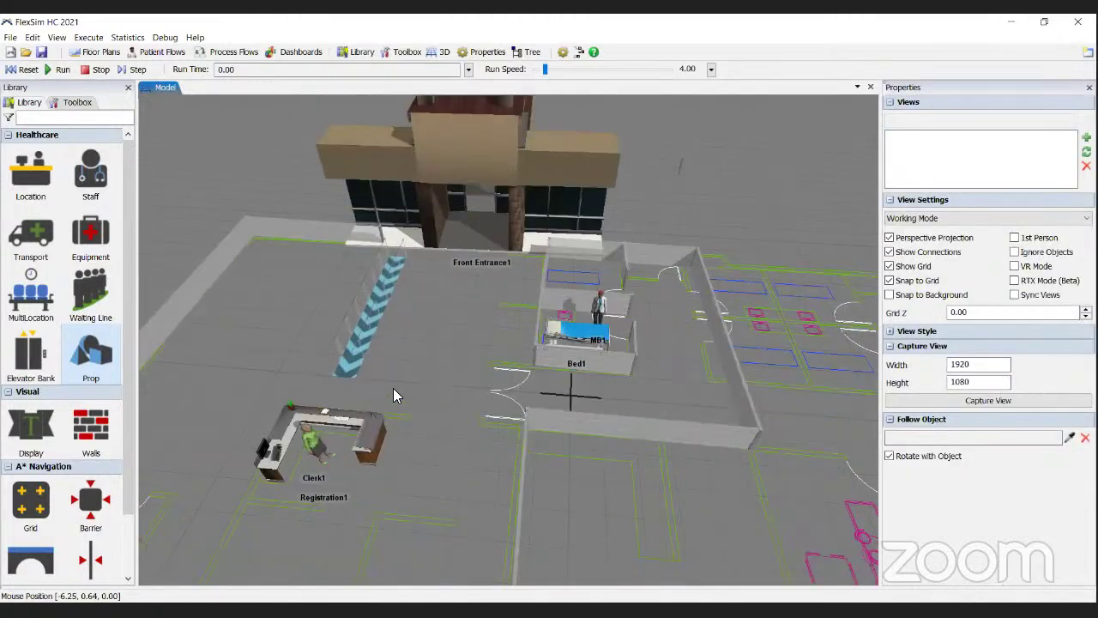
scroll(390, 395, "up", 3)
right_click_drag(514, 396, 482, 357)
left_click_drag(482, 357, 502, 372)
left_click(623, 365)
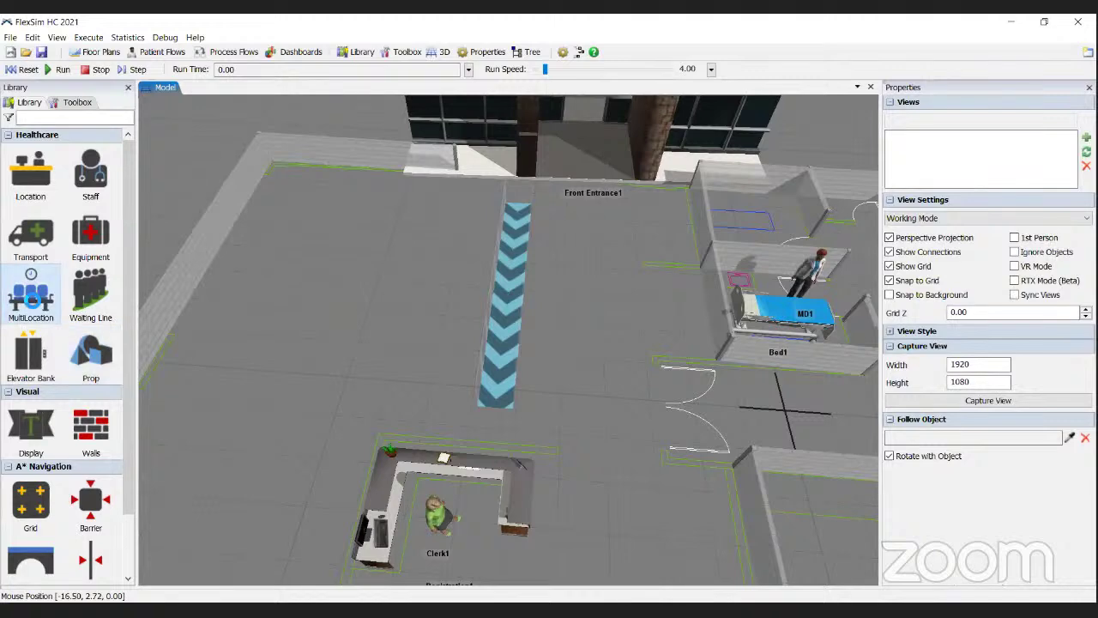
mouse_move(34, 295)
left_click_drag(191, 309, 349, 345)
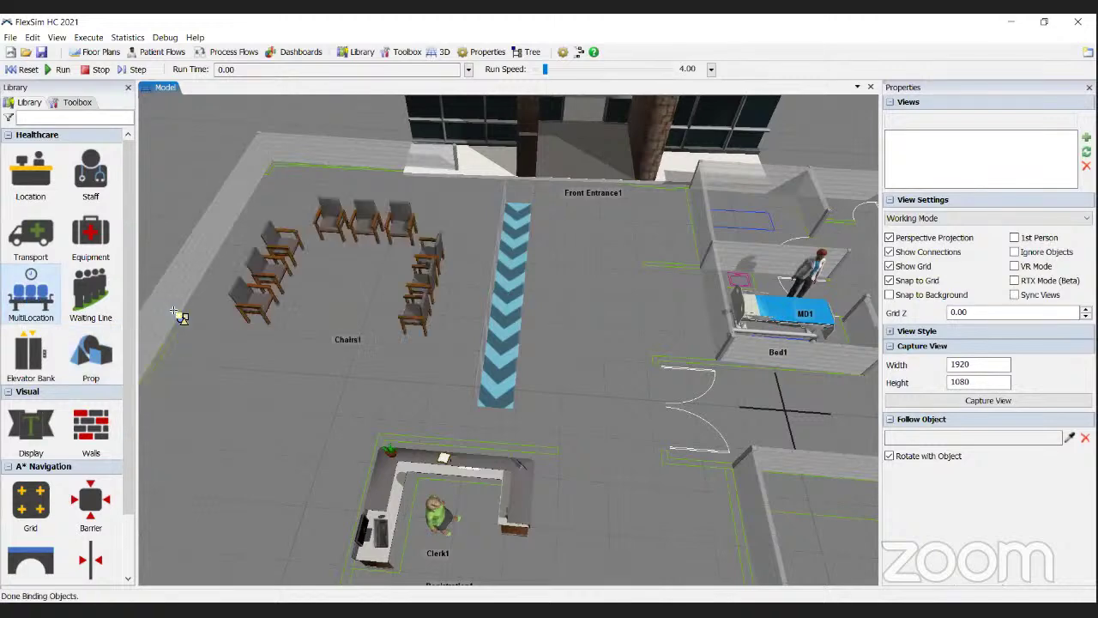
Rotate the chairs group 90° about Z and move it towards the outer wall, to about X -12.22, Y 3.15
left_click(358, 219)
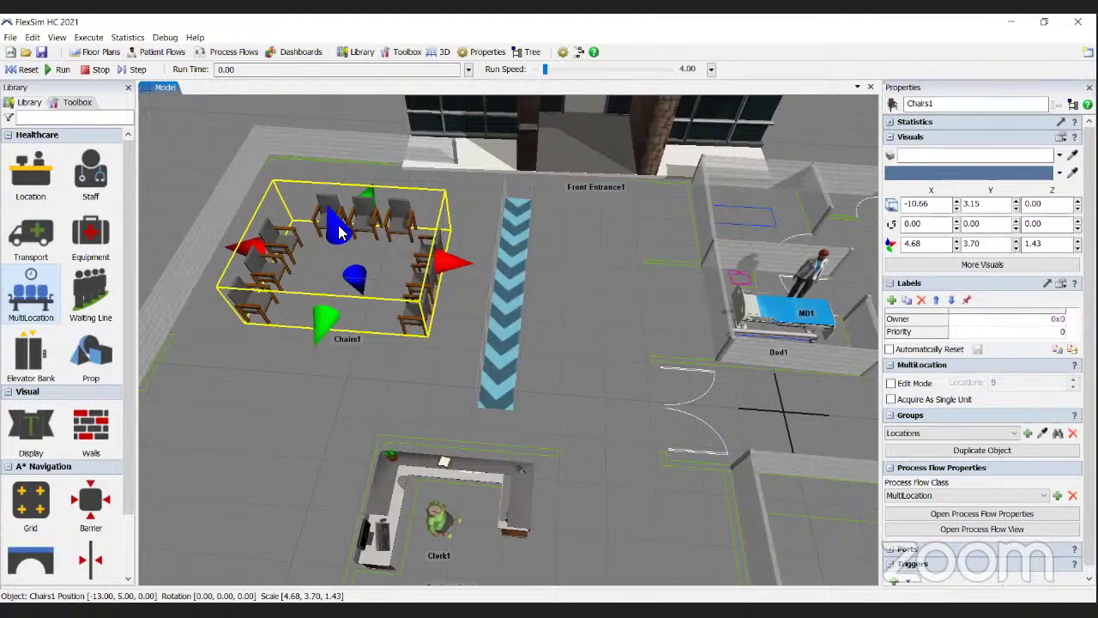
right_click_drag(340, 230, 310, 283)
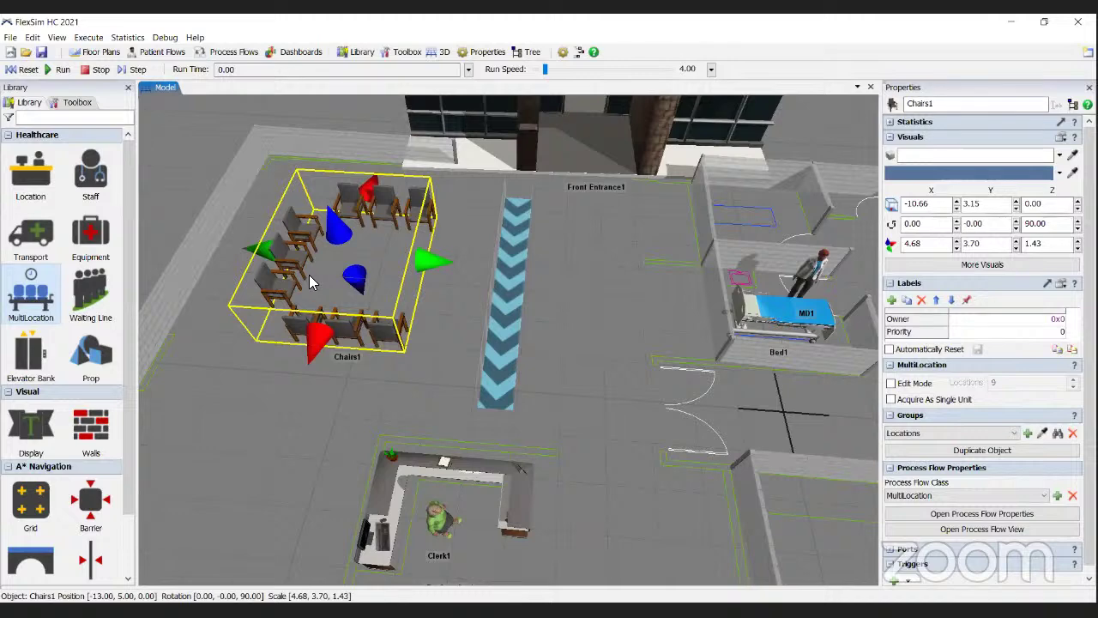
left_click_drag(299, 273, 244, 261)
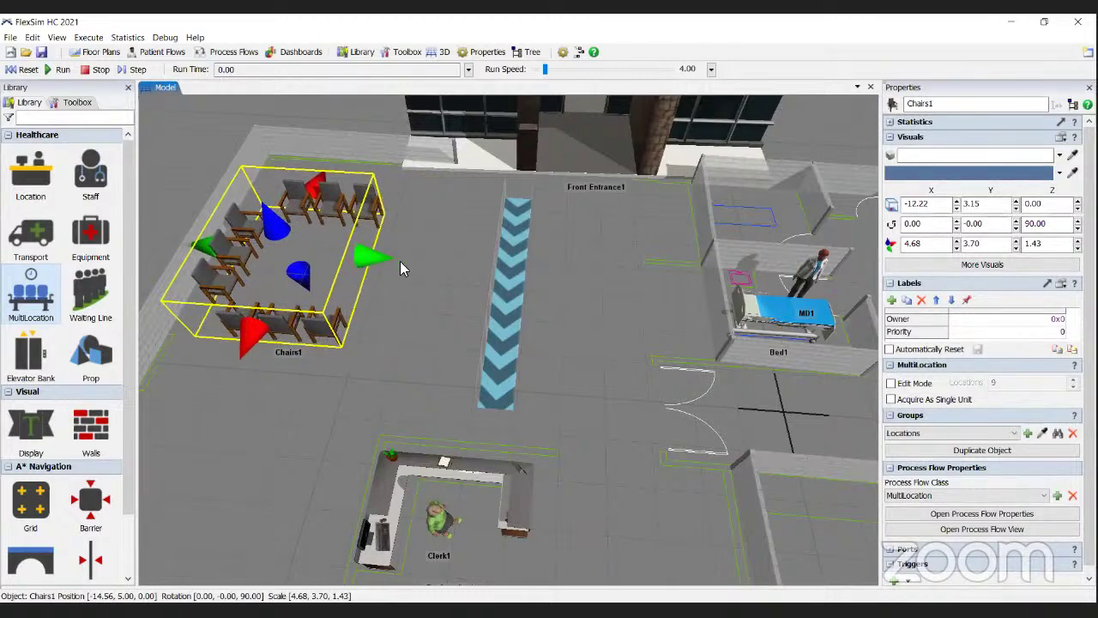
Turn on edit mode for the chairs group and raise its number of locations to 12
left_click(421, 345)
right_click_drag(427, 329, 306, 279)
left_click(328, 263)
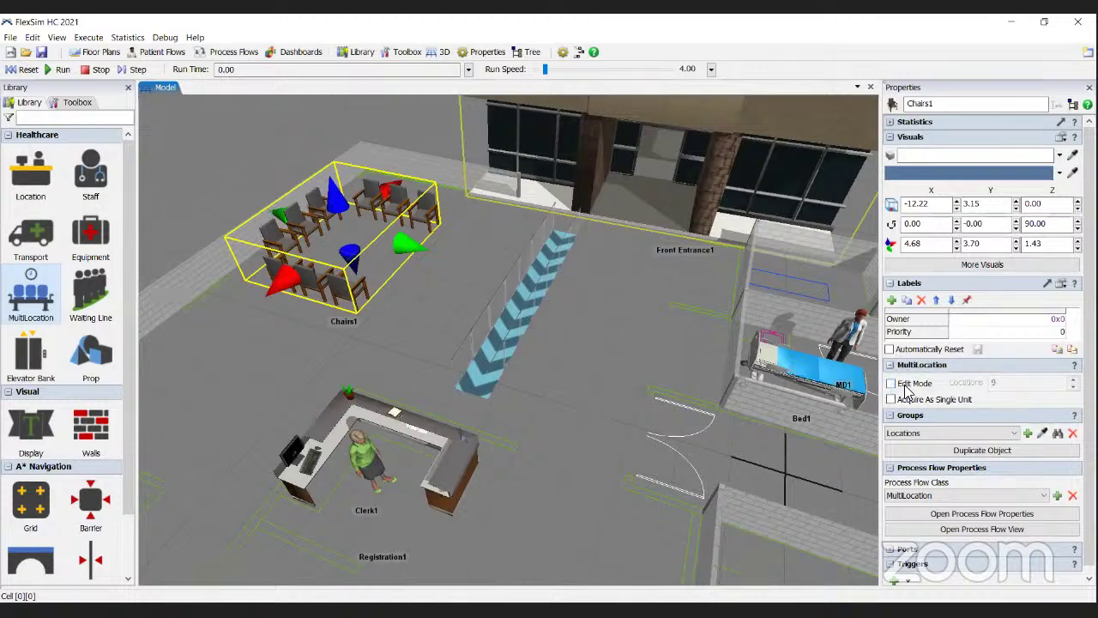
left_click(892, 384)
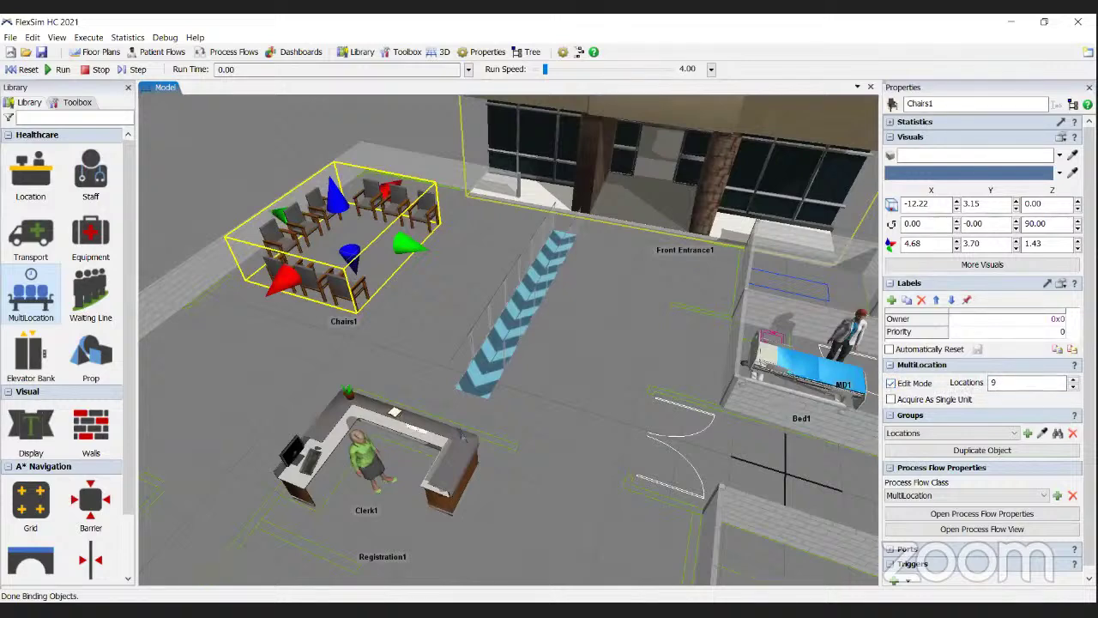
left_click(1073, 378)
key("Up")
key("Up")
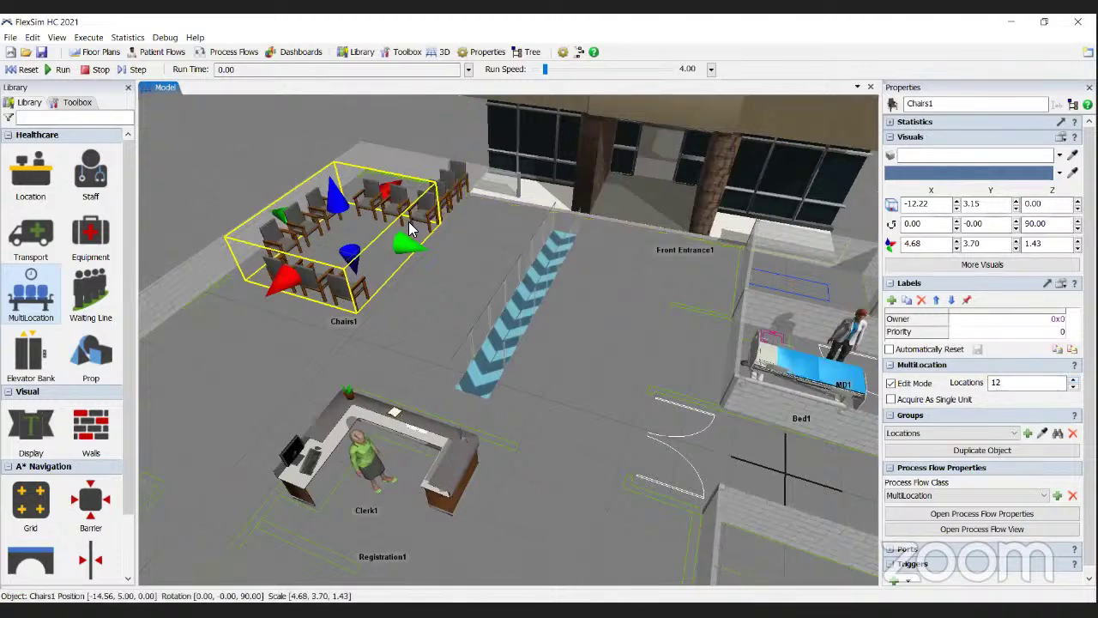
right_click_drag(411, 251, 411, 244)
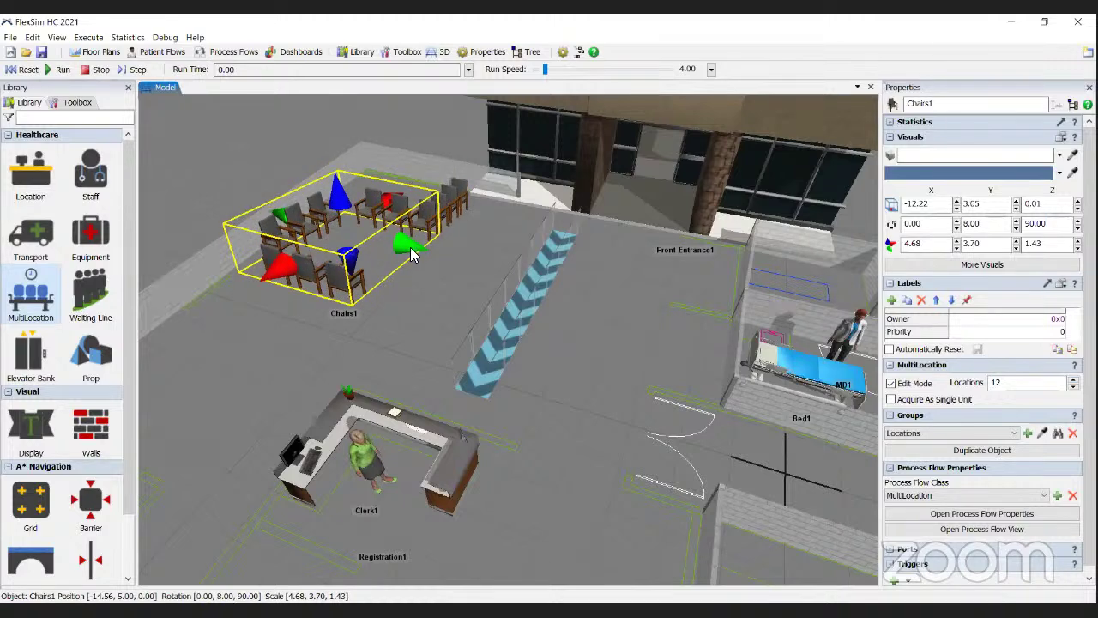
key("ctrl+z")
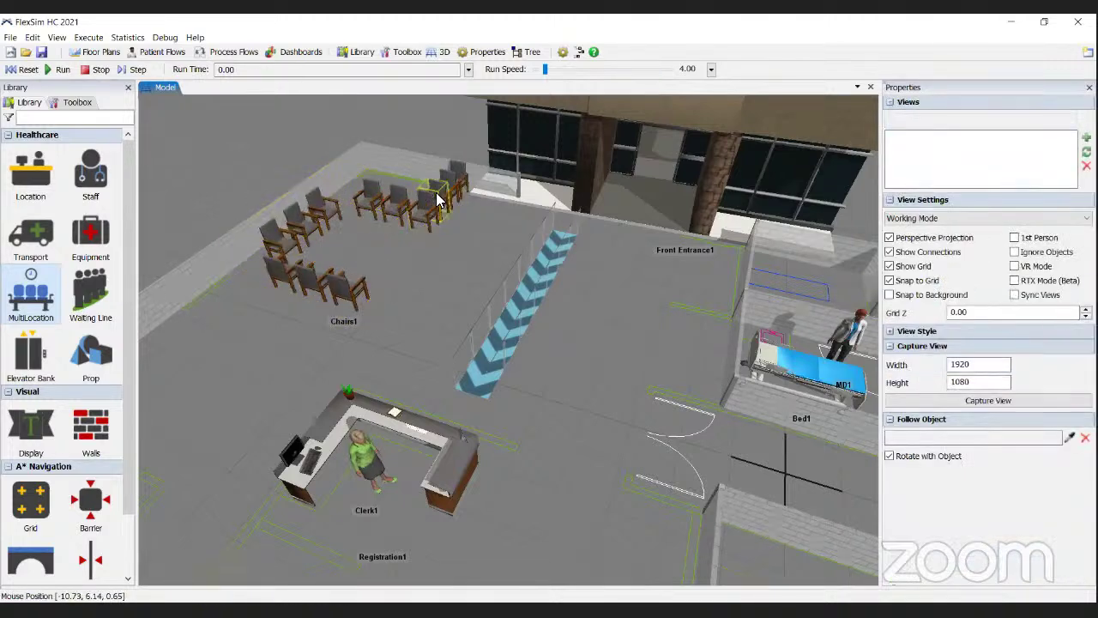
Move the three added chairs into line with the row along the entrance-side wall, extending it towards the waiting line
left_click(443, 203)
left_click_drag(443, 203, 488, 220)
left_click_drag(462, 182, 521, 238)
left_click(601, 288)
right_click_drag(626, 267, 532, 273)
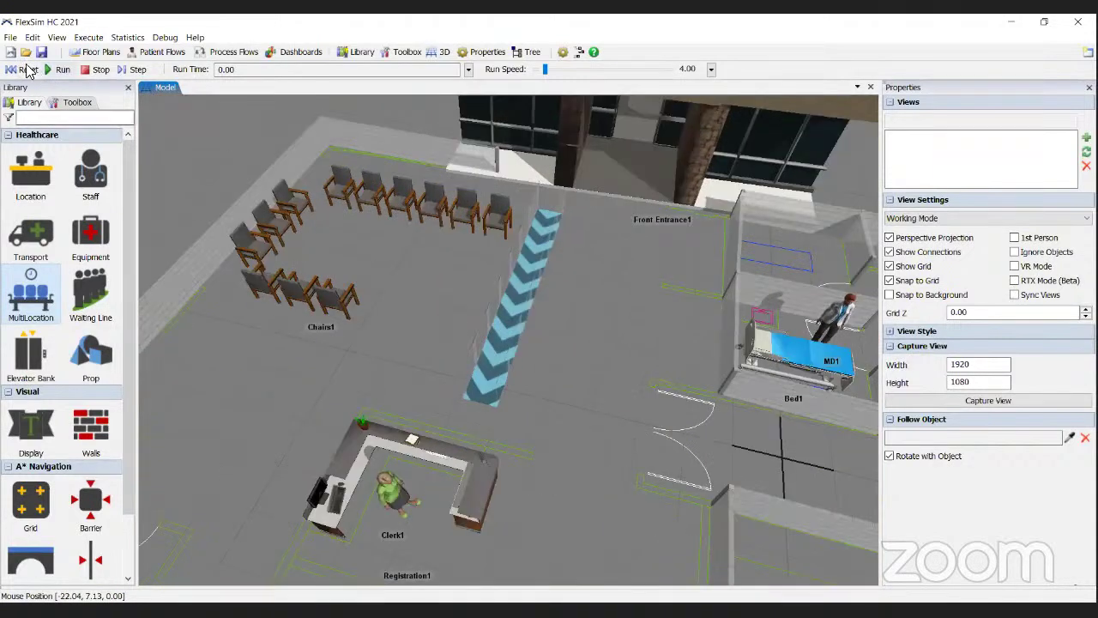
Reset the model and turn off edit mode for the chairs group
left_click(26, 70)
left_click(365, 199)
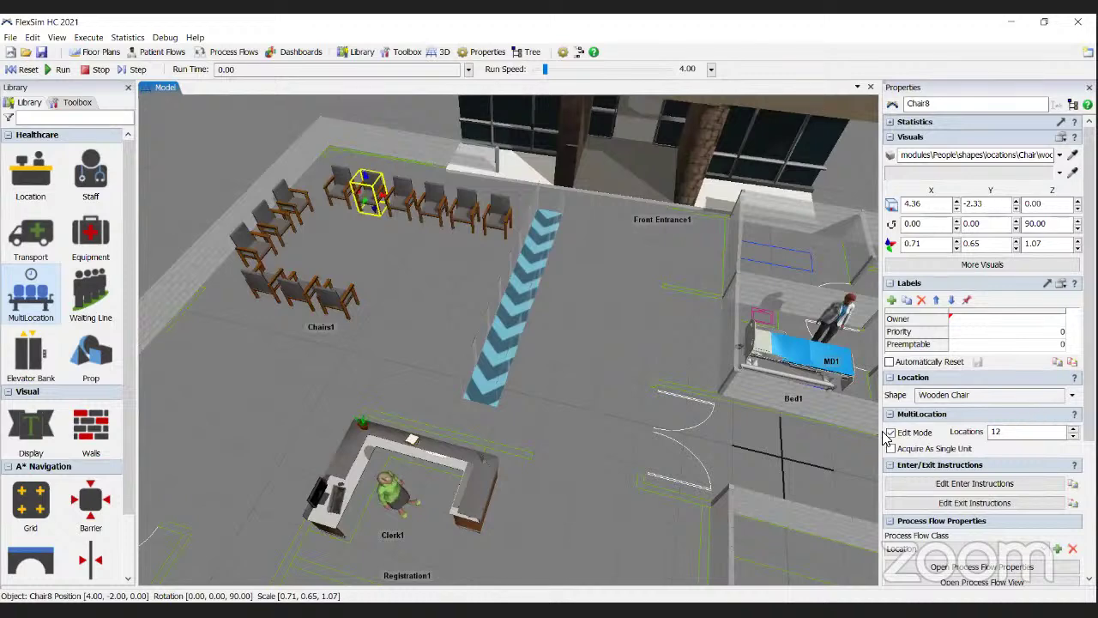
left_click(891, 433)
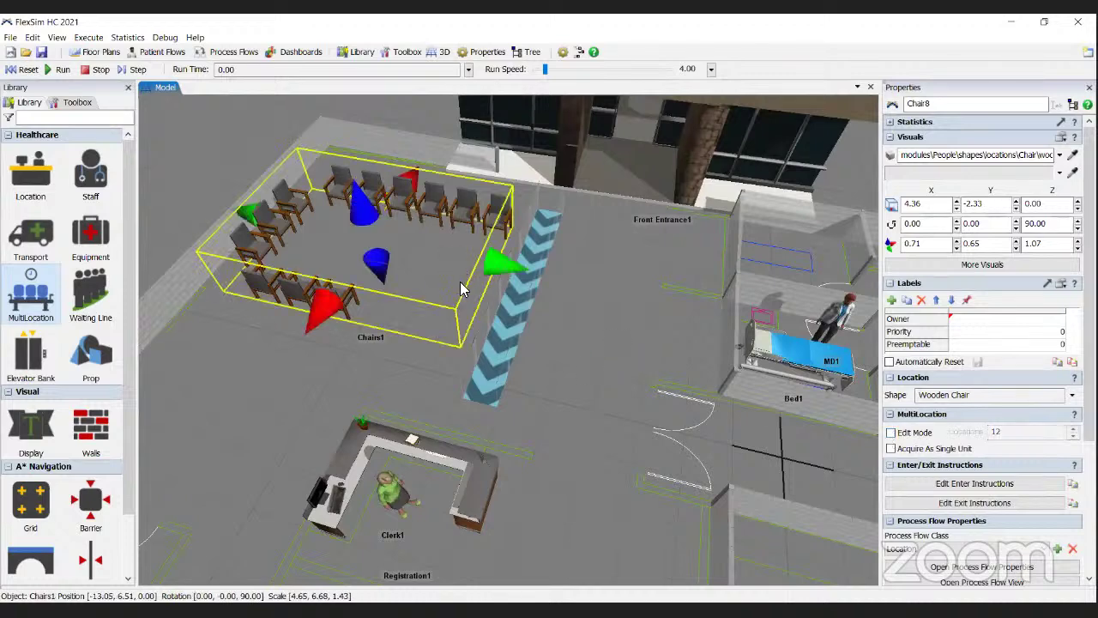
left_click(350, 299)
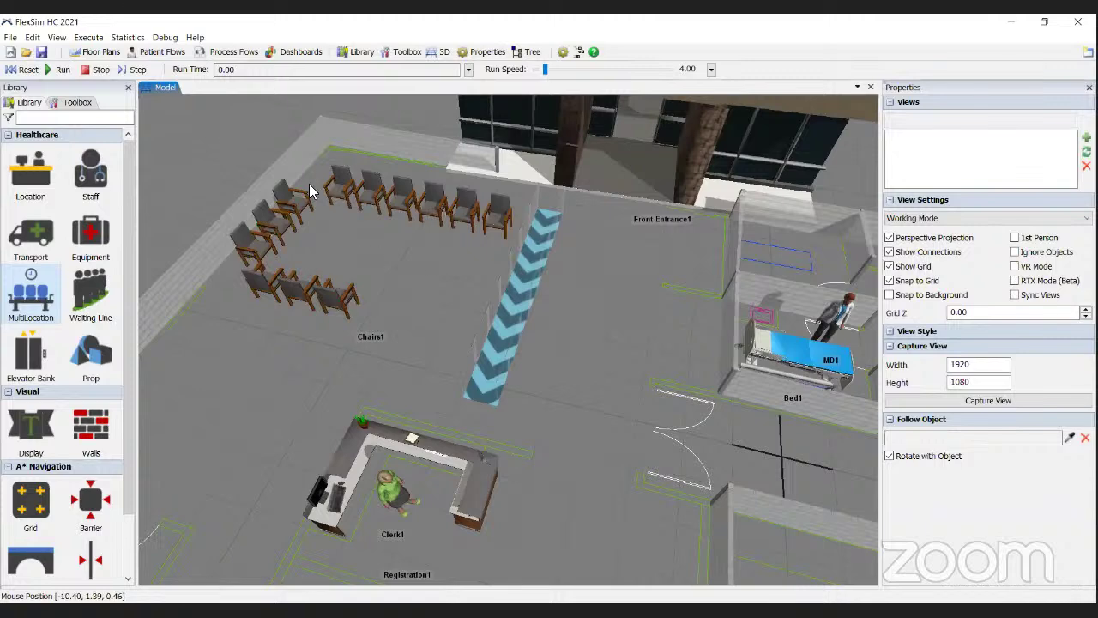
left_click(439, 179)
left_click(357, 364)
Add an A* grid outside the building and move the A* navigator away from the origin into the open room below
scroll(374, 261, "down", 2)
scroll(521, 306, "down", 3)
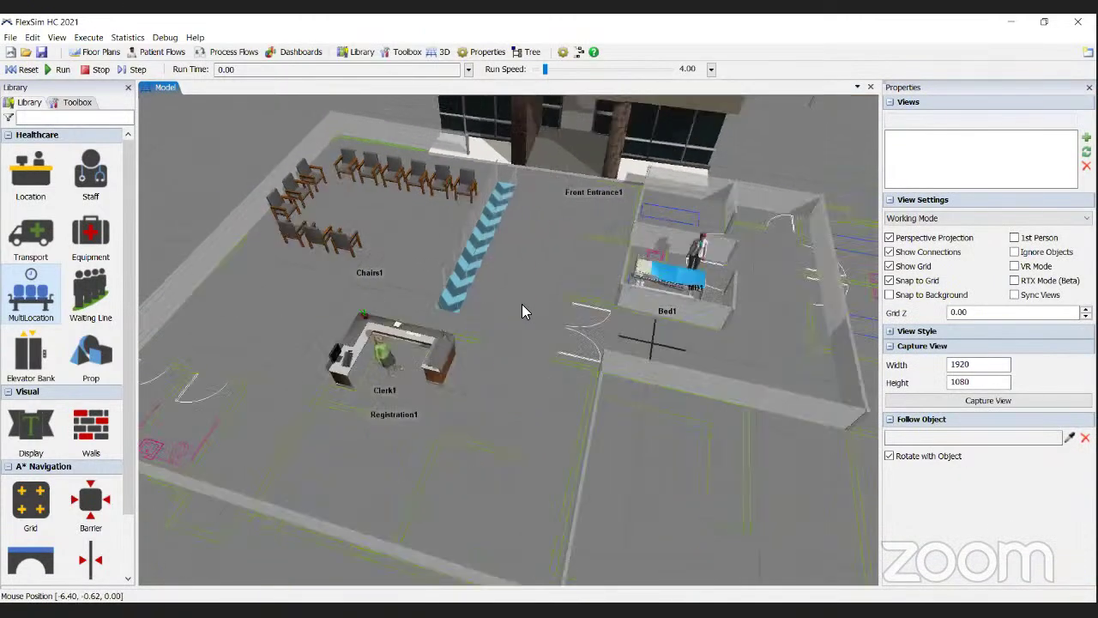
scroll(153, 397, "down", 1)
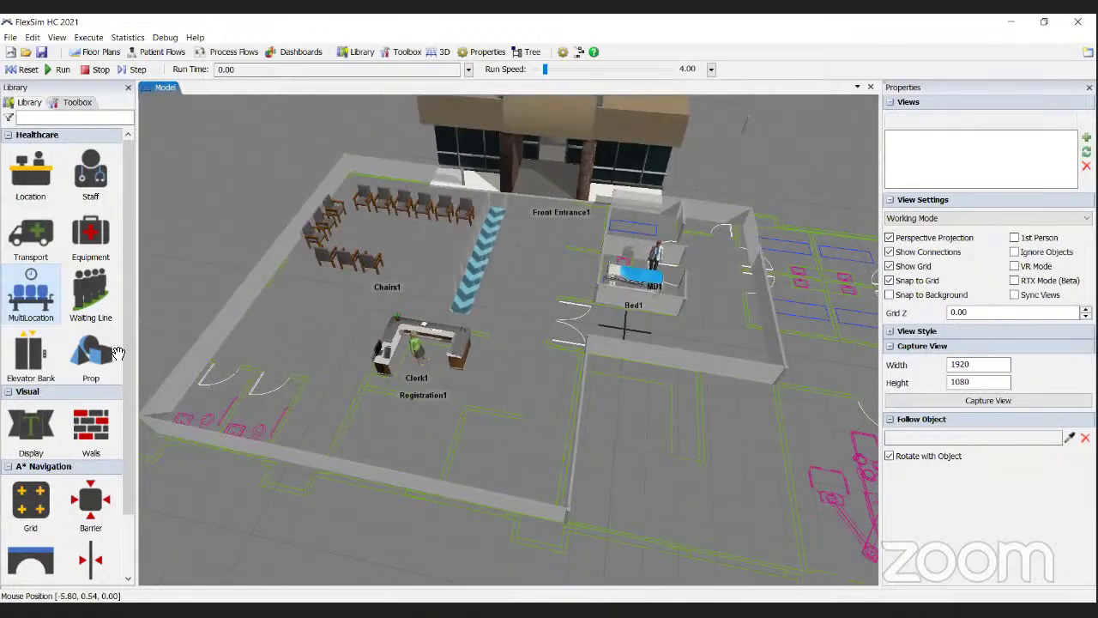
scroll(114, 357, "down", 1)
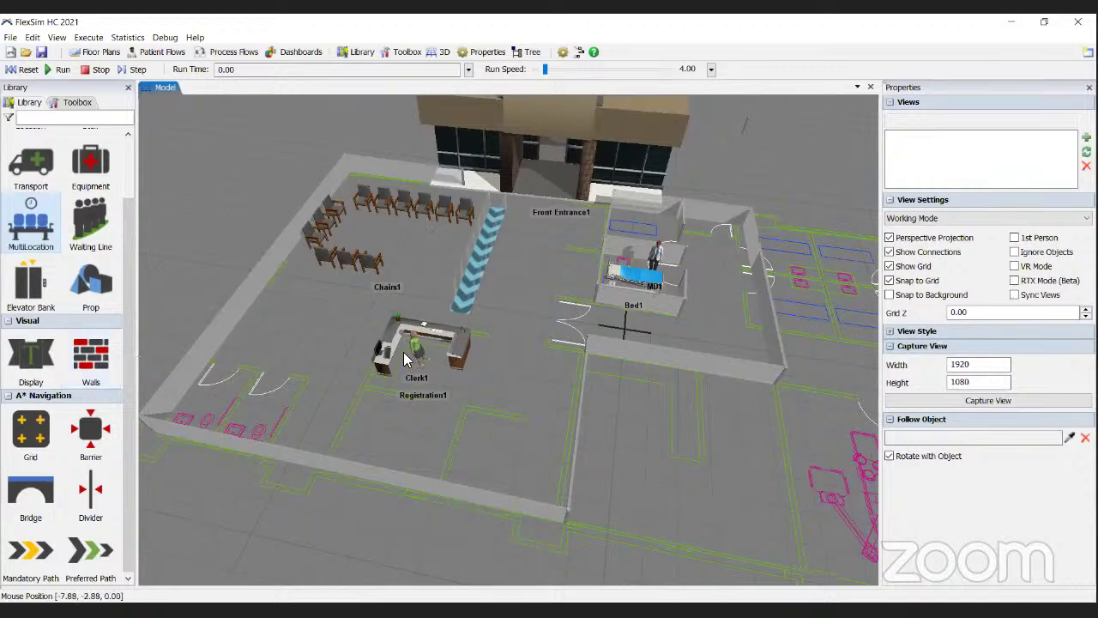
right_click_drag(519, 400, 448, 355)
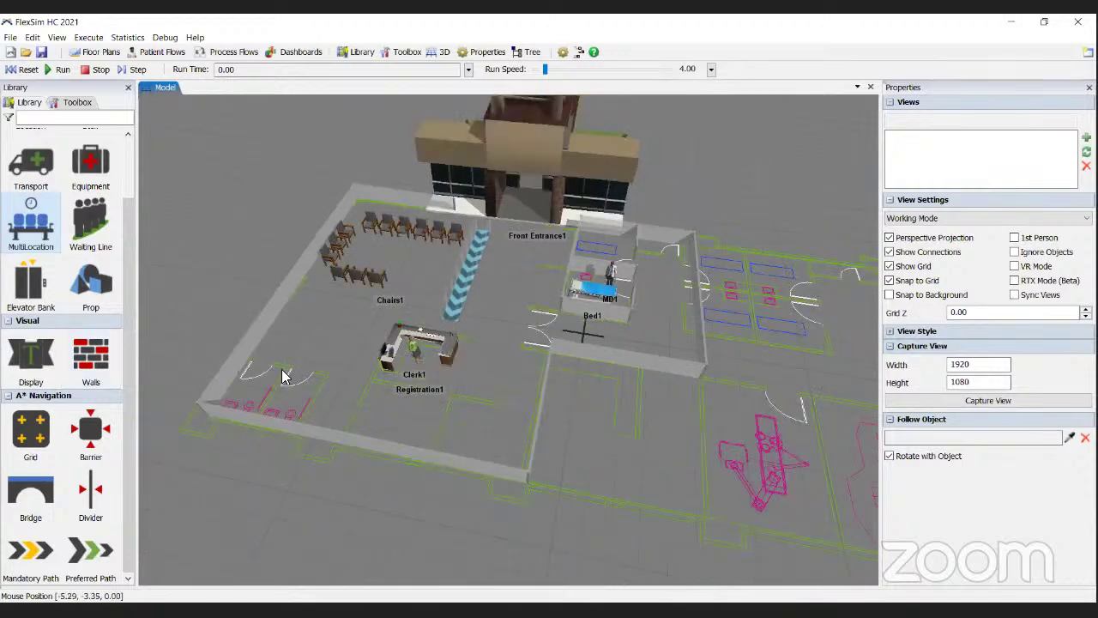
left_click_drag(283, 368, 323, 332)
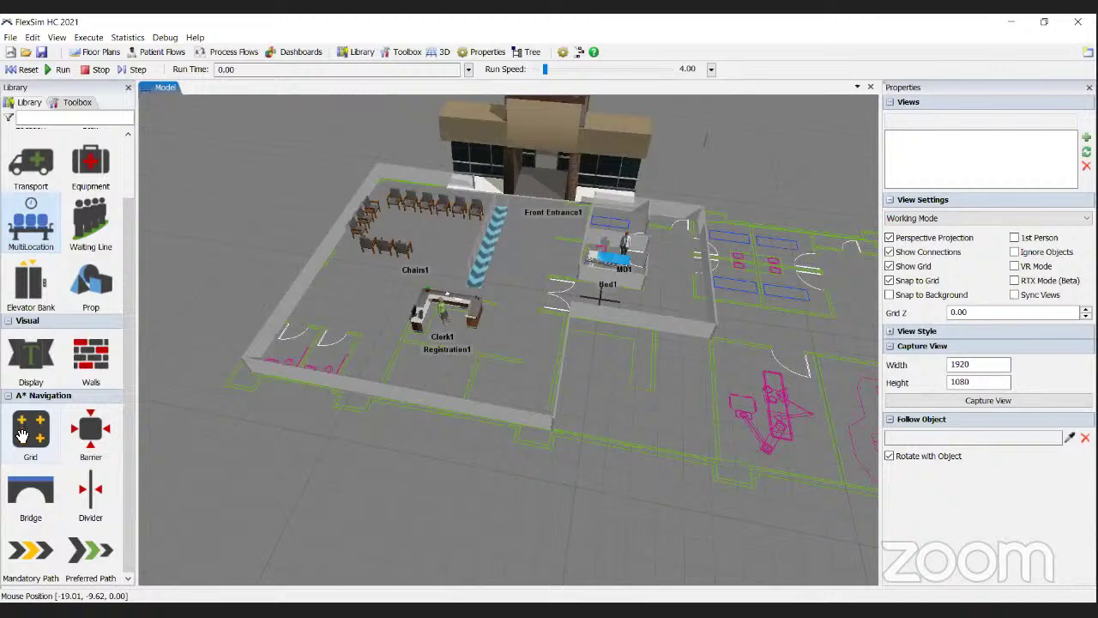
left_click(22, 435)
left_click_drag(25, 432, 199, 381)
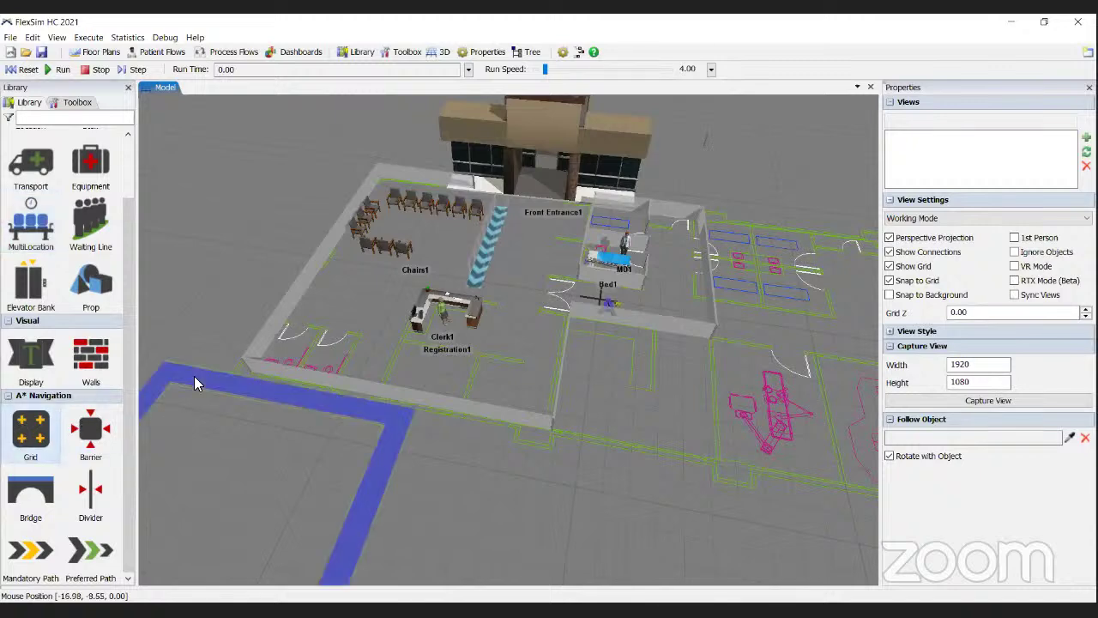
left_click_drag(606, 305, 590, 359)
Open the A* navigator's properties and add Walls, Registration1, Bed1 and WaitingLine1 as members
double_click(590, 354)
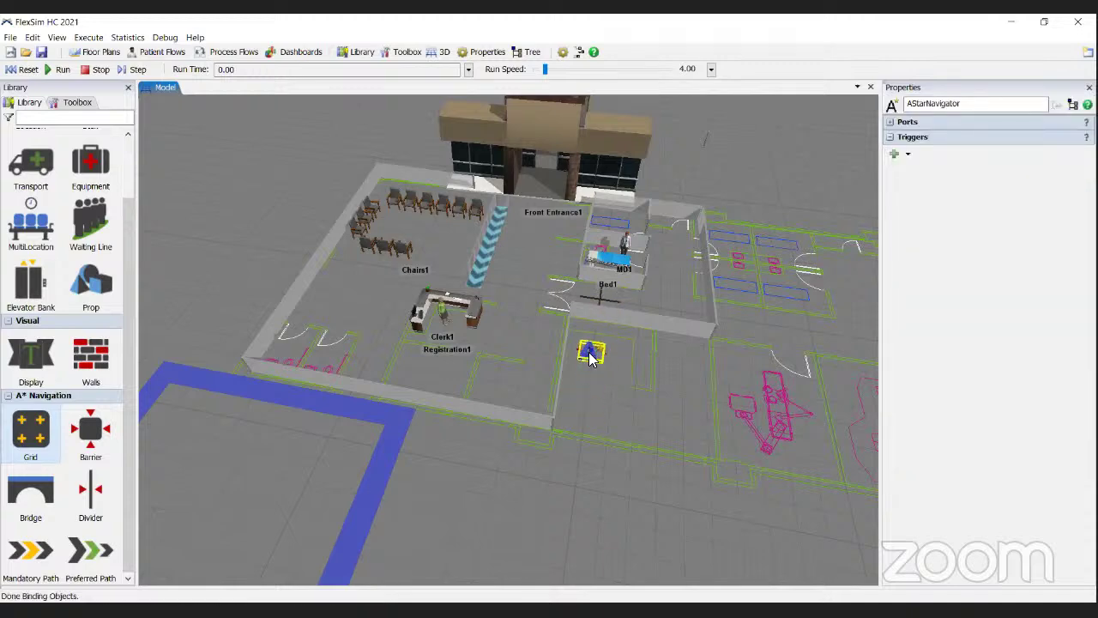
left_click(230, 329)
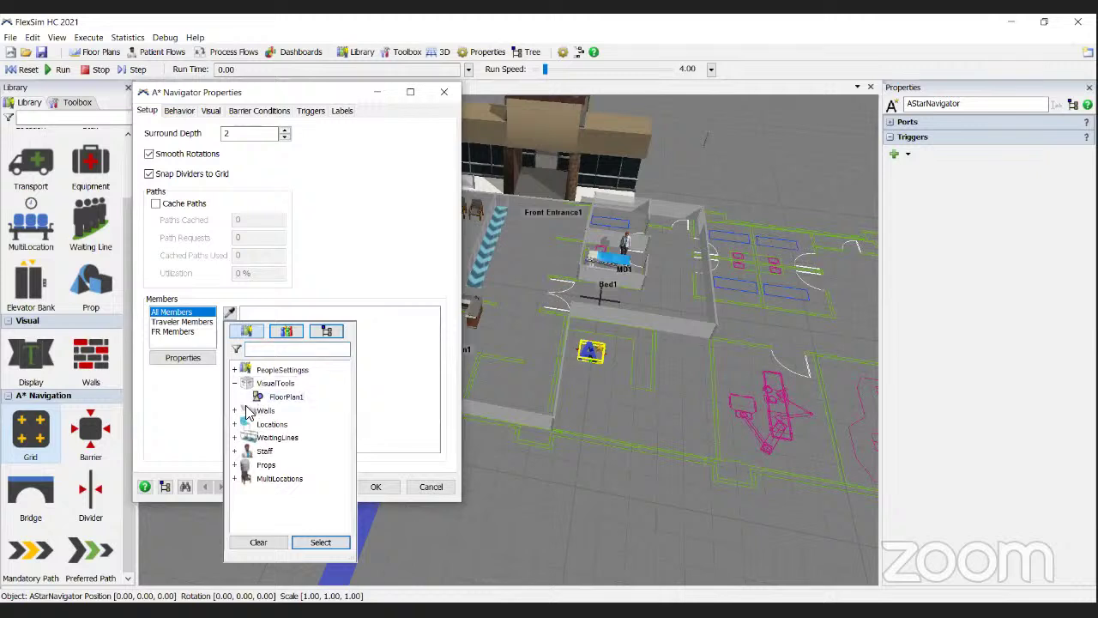
double_click(260, 409)
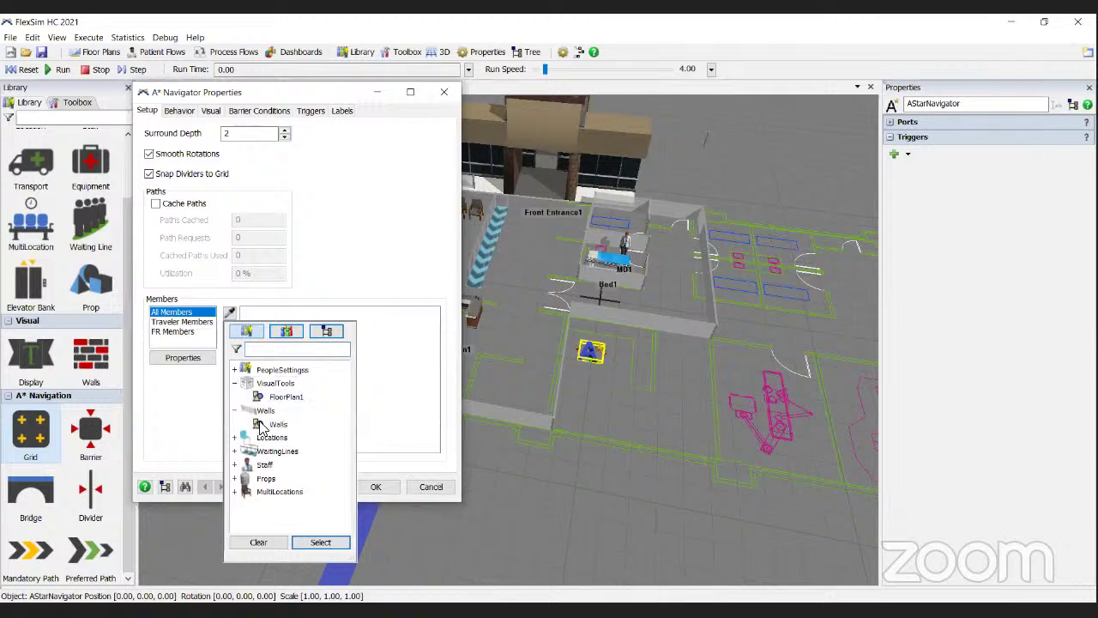
left_click(235, 438)
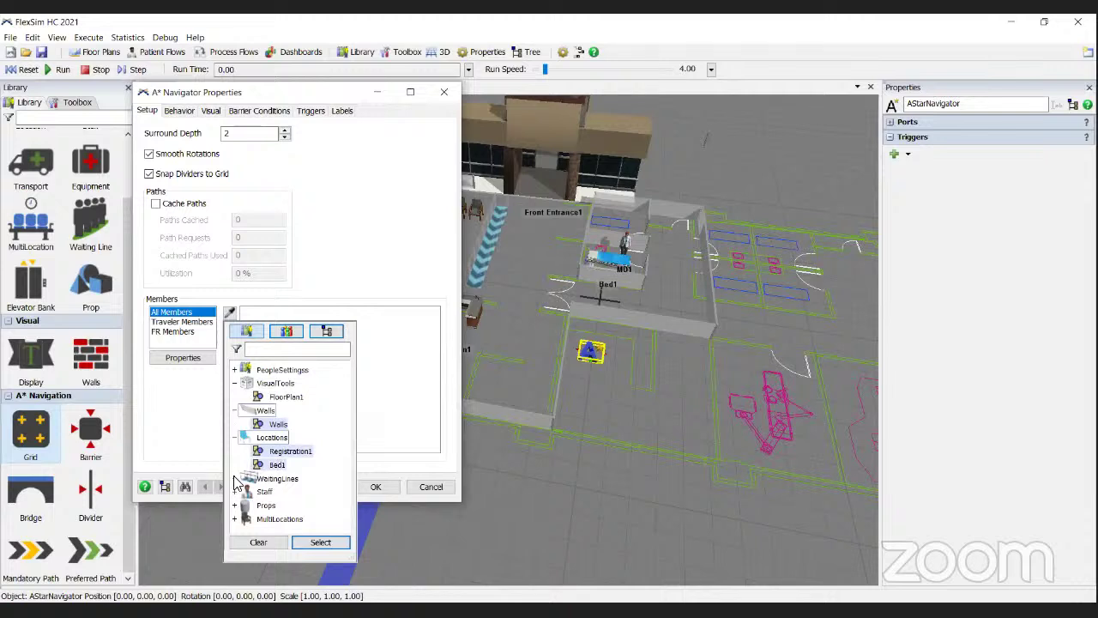
left_click(235, 479)
left_click(235, 505)
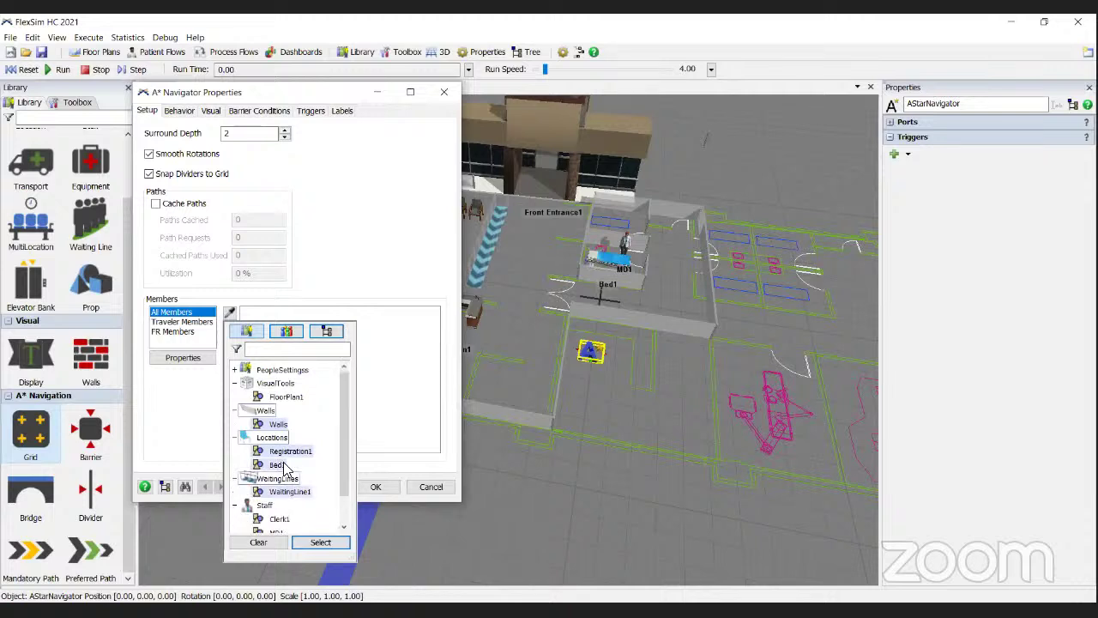
scroll(273, 490, "down", 1)
left_click(201, 333)
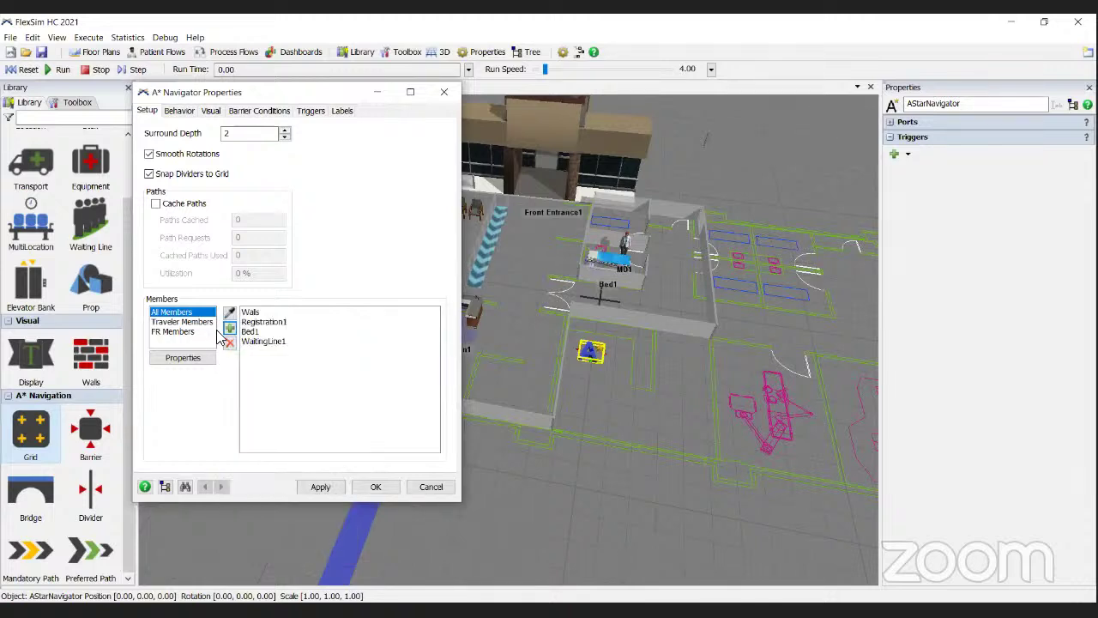
Add the staff Clerk1 and MD1 to the A* navigator's members, leaving out the front entrance prop
left_click(230, 328)
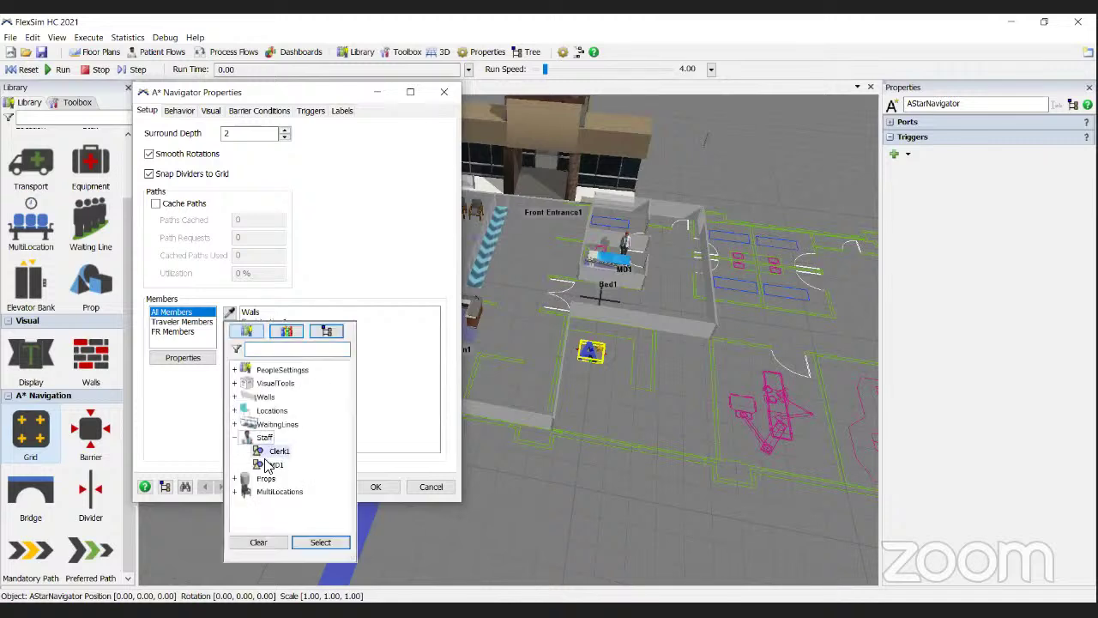
left_click(273, 464)
left_click(235, 478)
left_click(279, 494)
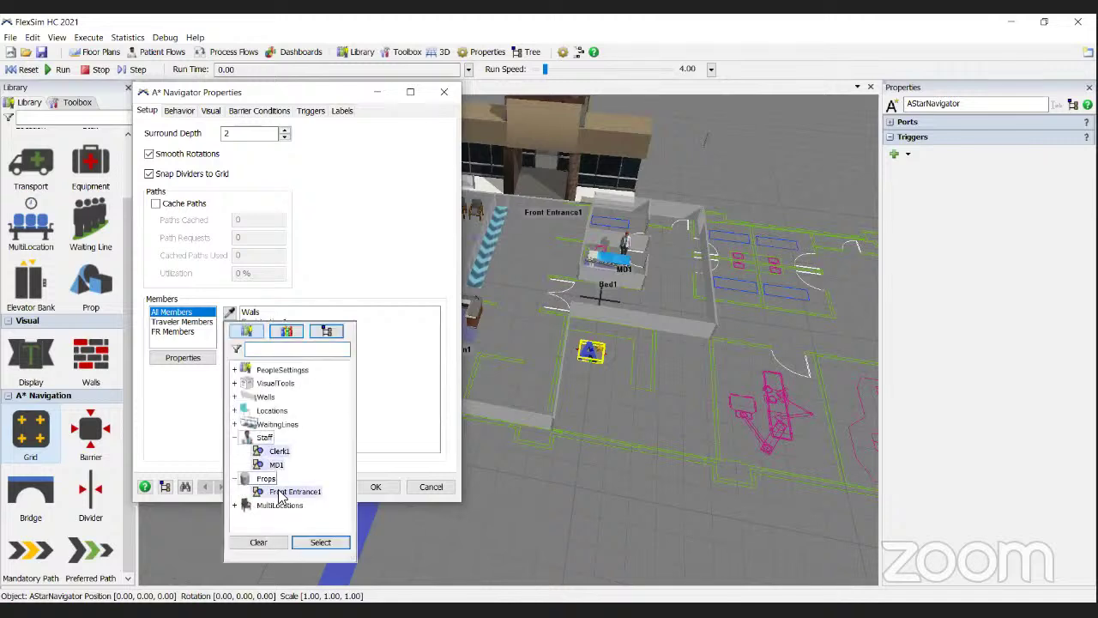
left_click(279, 492)
left_click(224, 363)
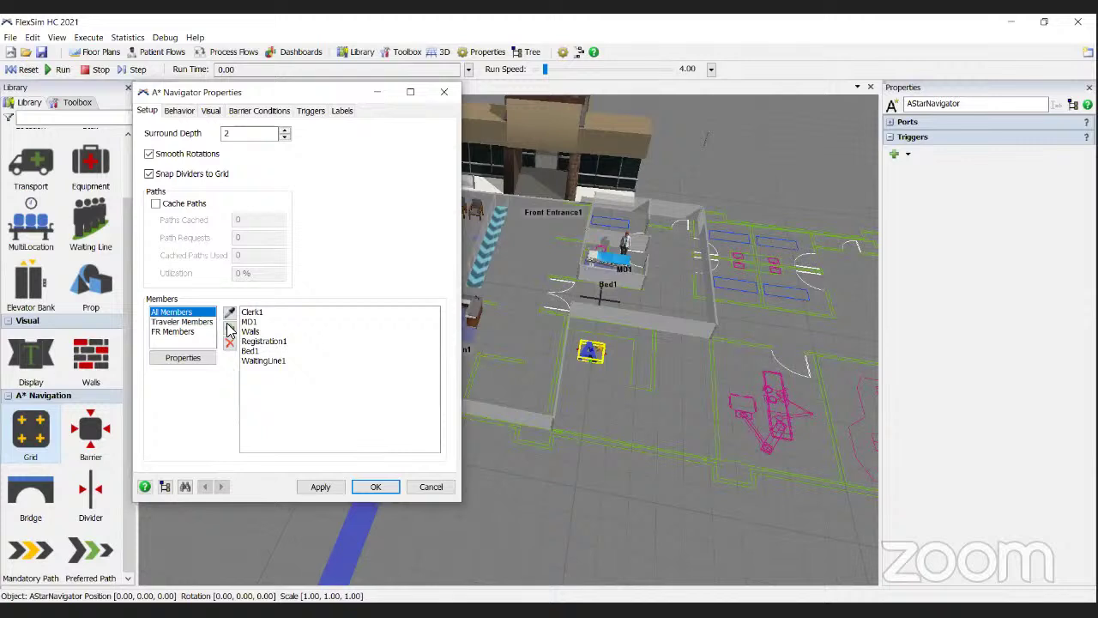
Add Chairs1 to the A* navigator's members, accept the properties and reset the model
left_click(229, 328)
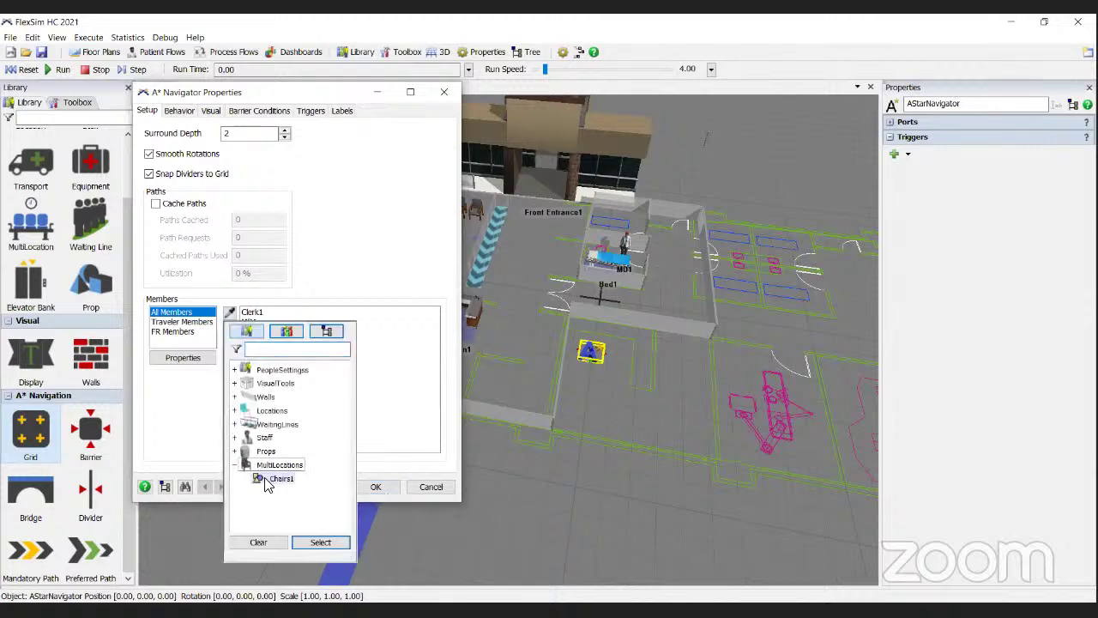
left_click(276, 478)
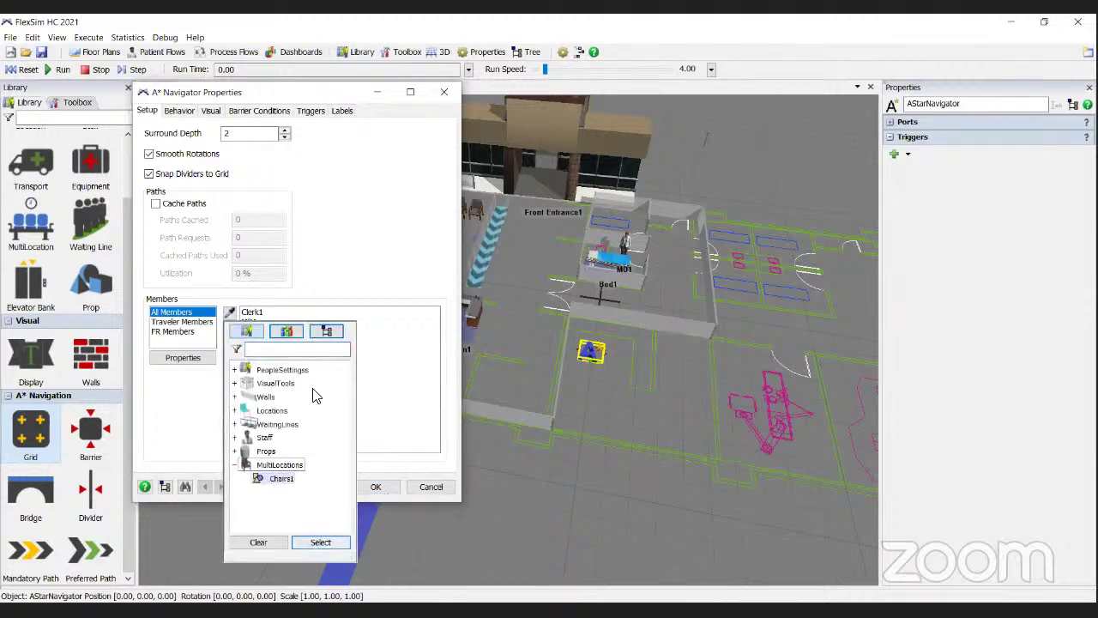
key("Return")
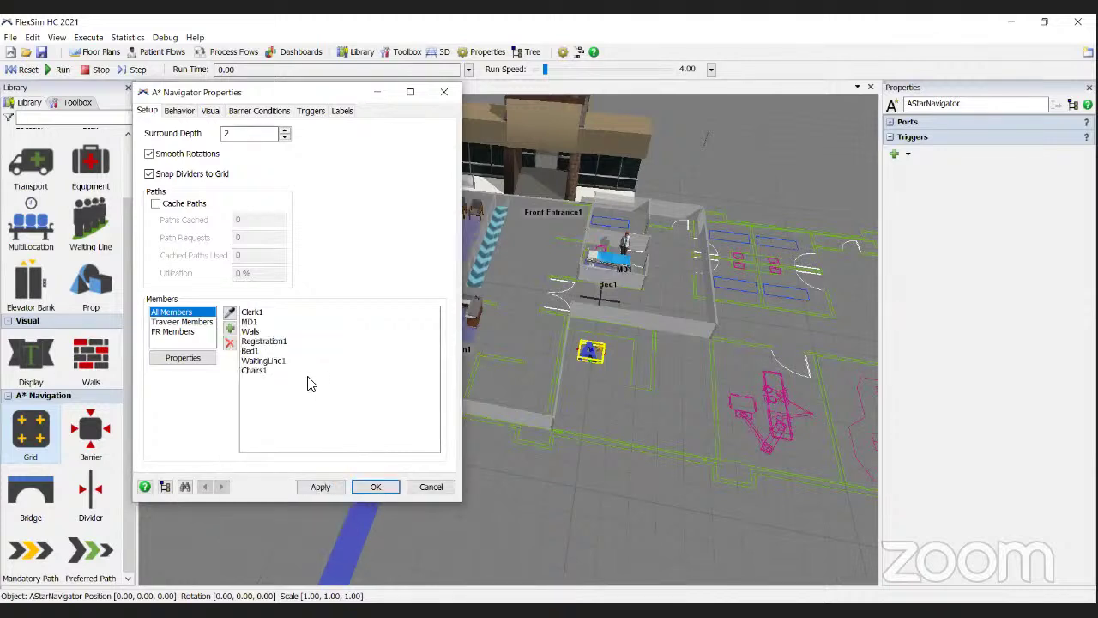
left_click(375, 486)
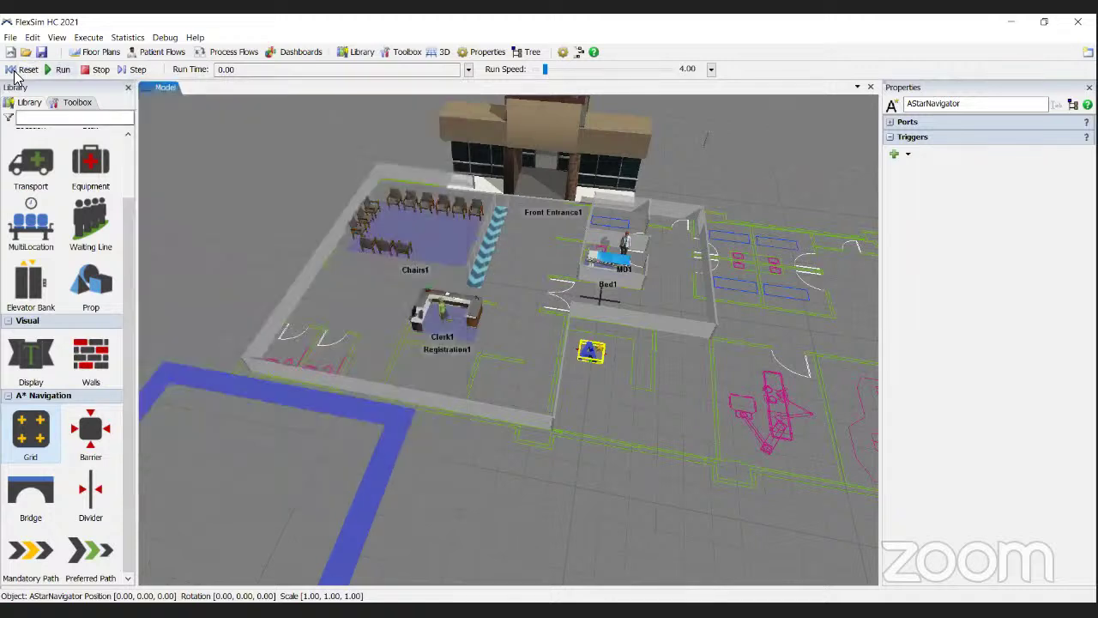
left_click(19, 70)
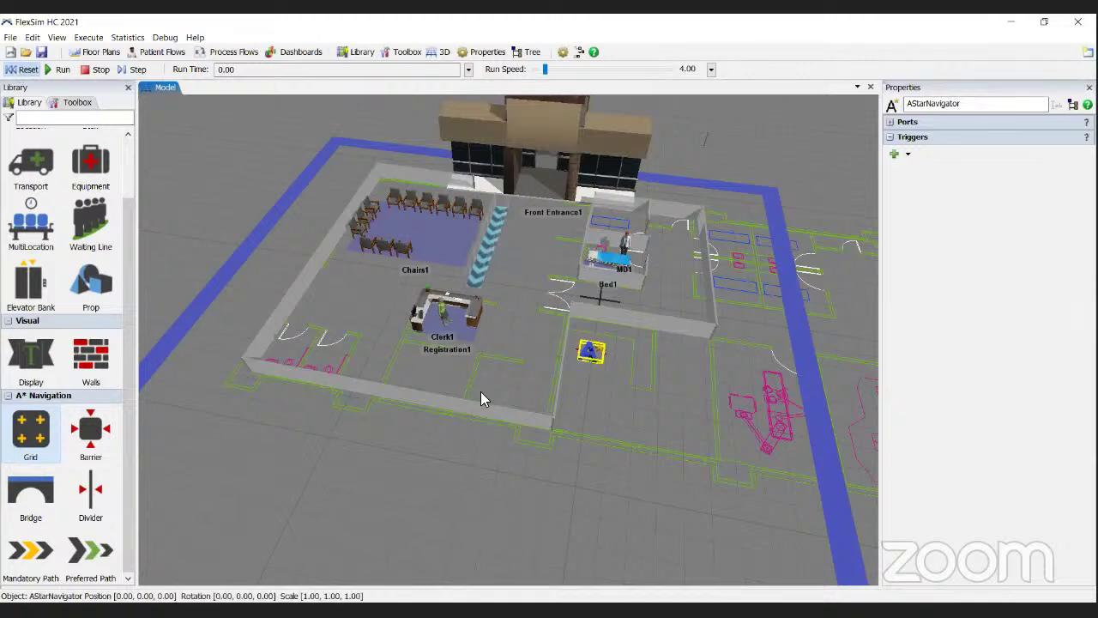
Add a patient process flow to the emergency room model
left_click(605, 446)
scroll(571, 281, "down", 5)
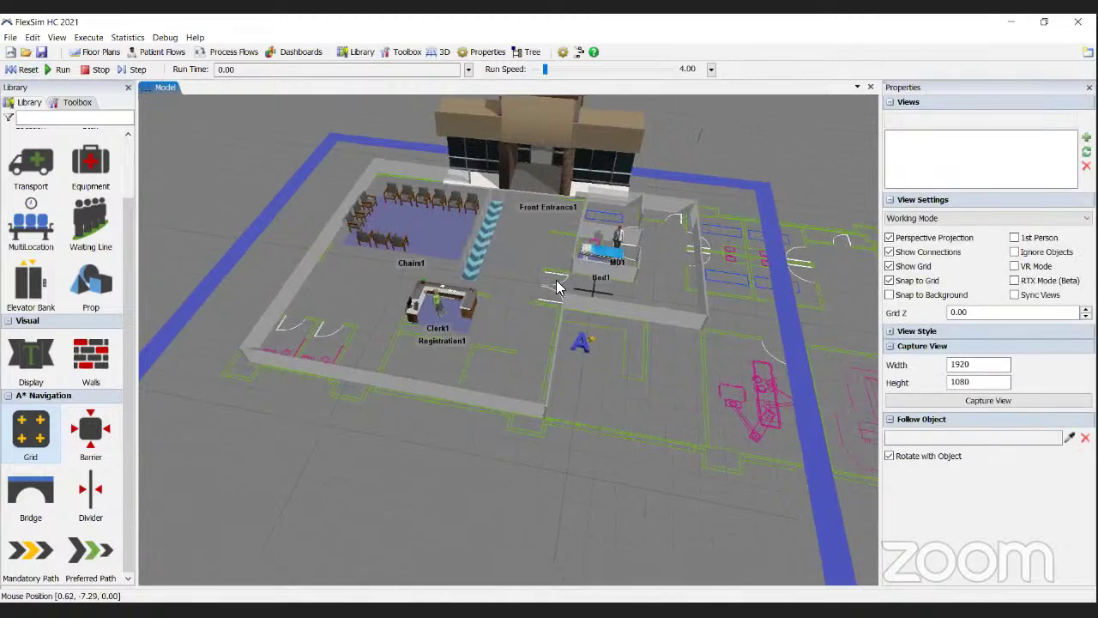
scroll(554, 392, "up", 5)
scroll(556, 386, "up", 3)
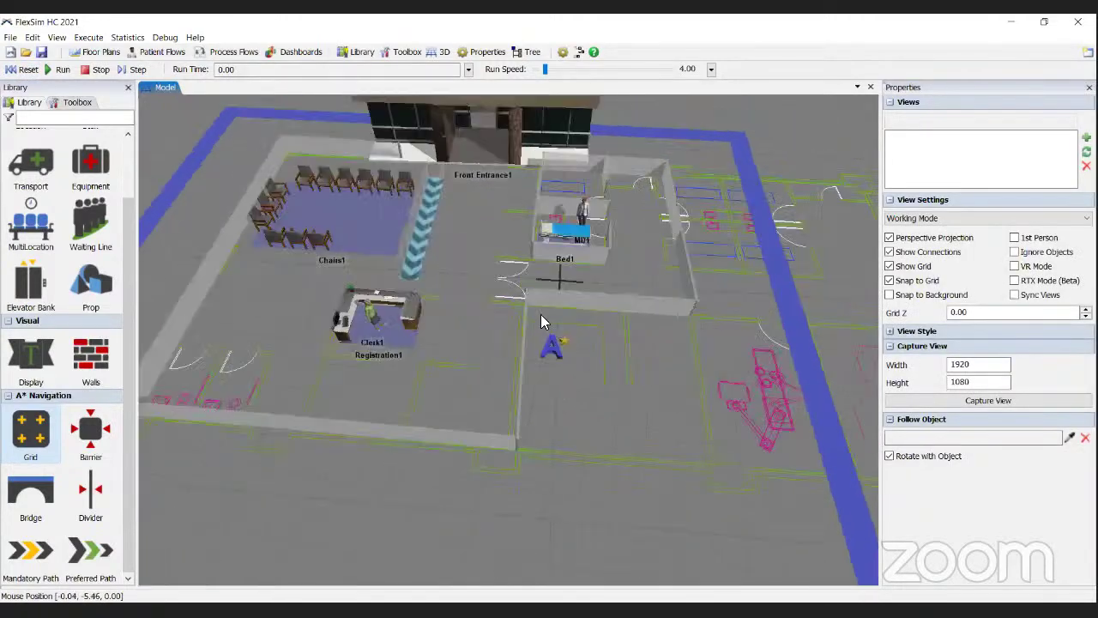
right_click_drag(356, 218, 257, 279)
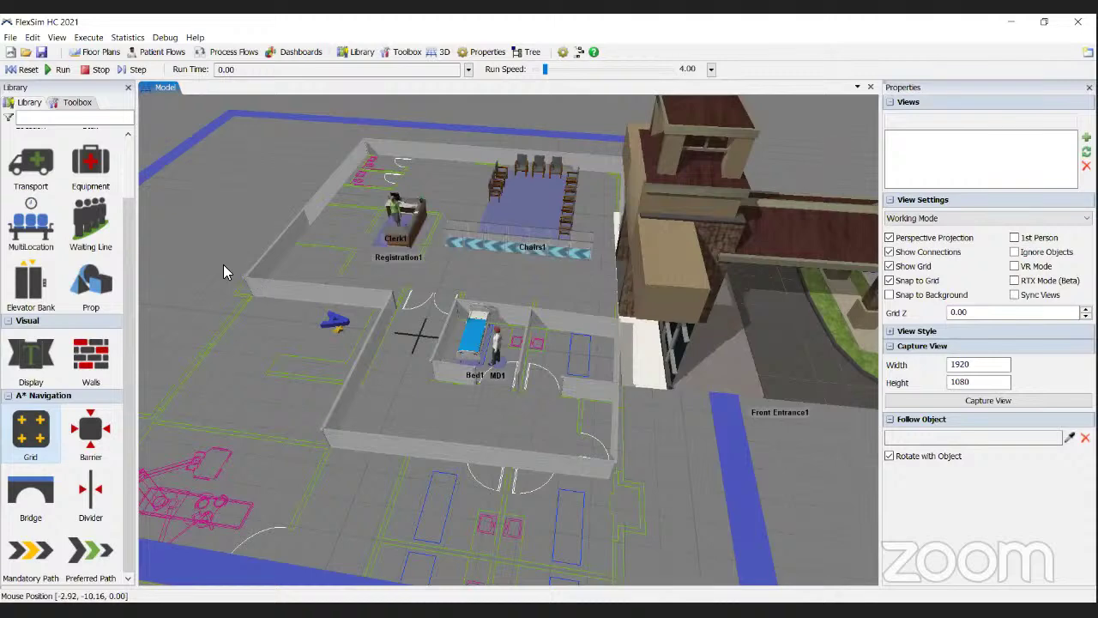
right_click_drag(506, 293, 542, 272)
right_click_drag(444, 234, 299, 256)
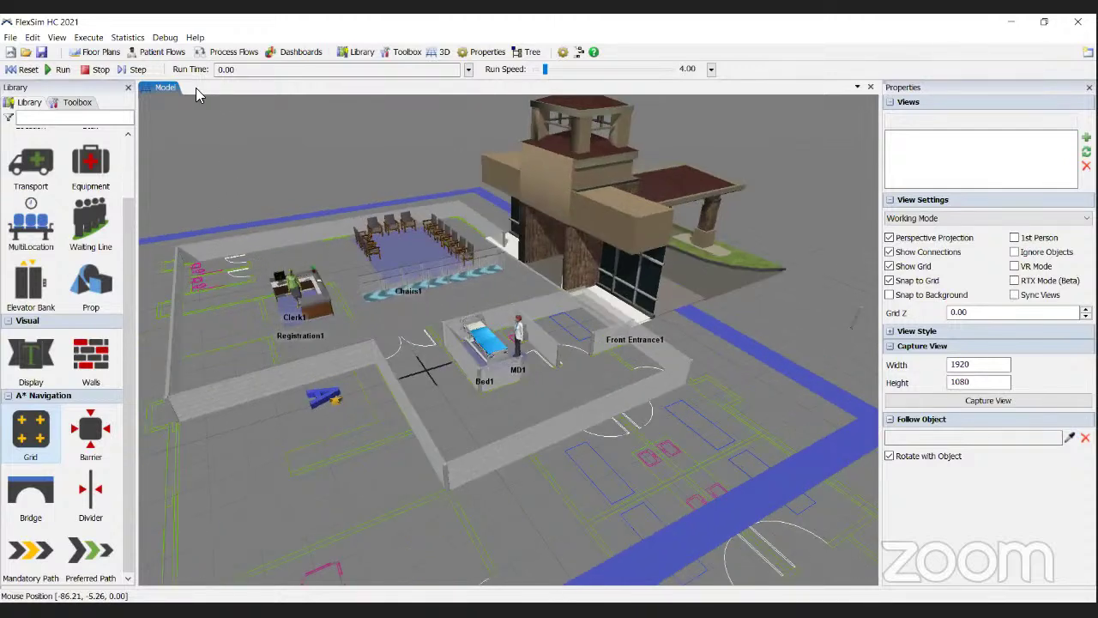
left_click(181, 57)
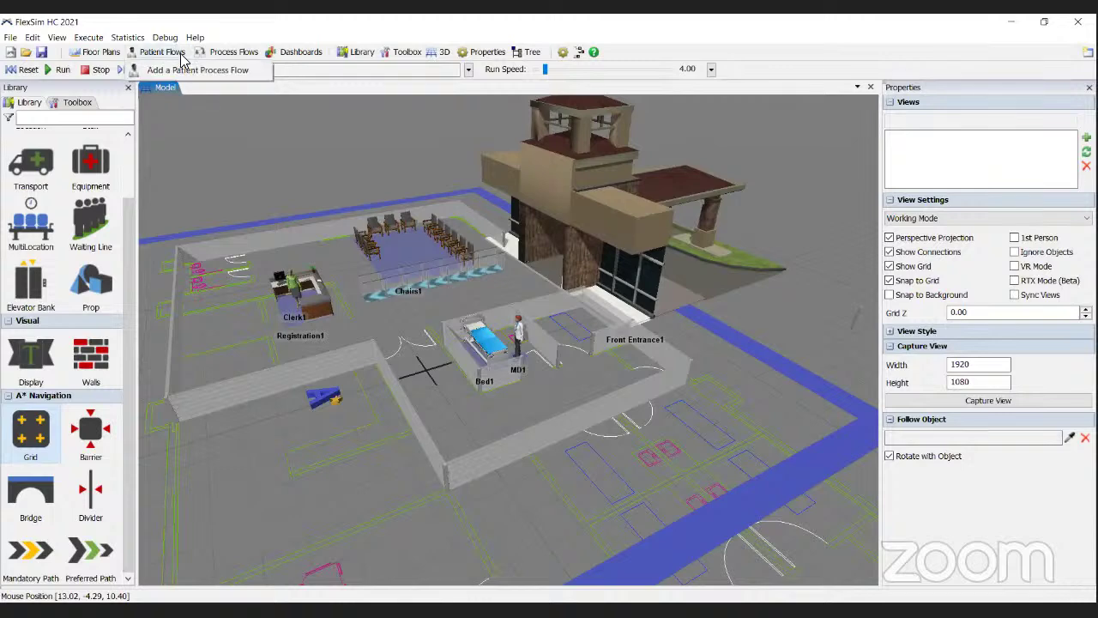
left_click(240, 75)
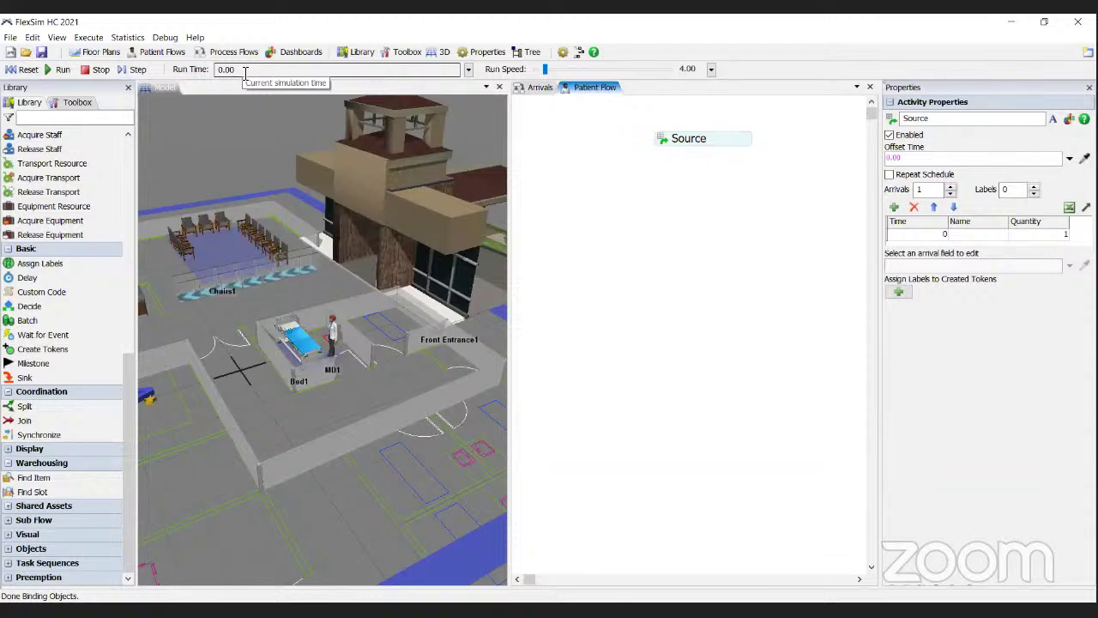
Open the arrival schedule of the Source activity in the Arrivals process flow for editing
left_click(228, 351)
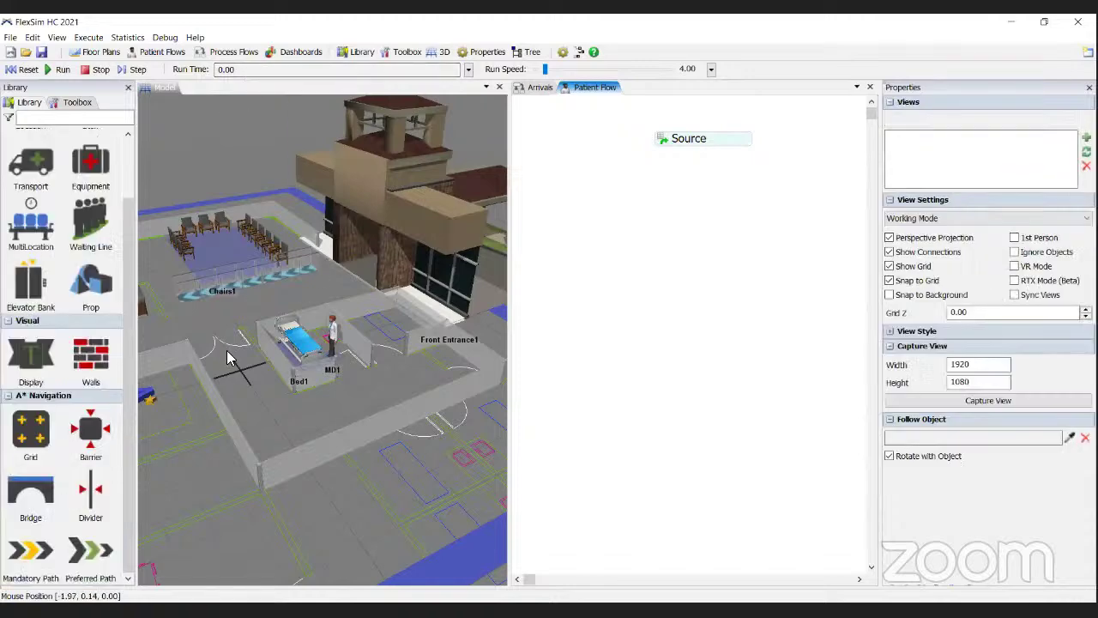
mouse_move(228, 351)
right_mouse_down()
mouse_move(272, 347)
mouse_move(243, 341)
right_mouse_up()
left_click(540, 87)
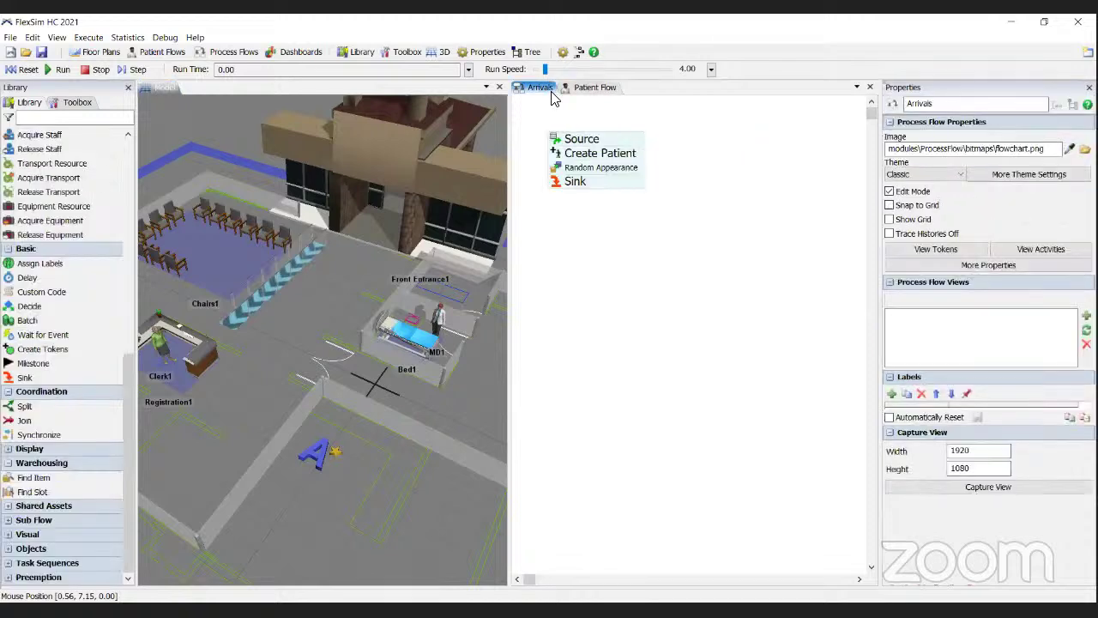
left_click(558, 144)
double_click(562, 141)
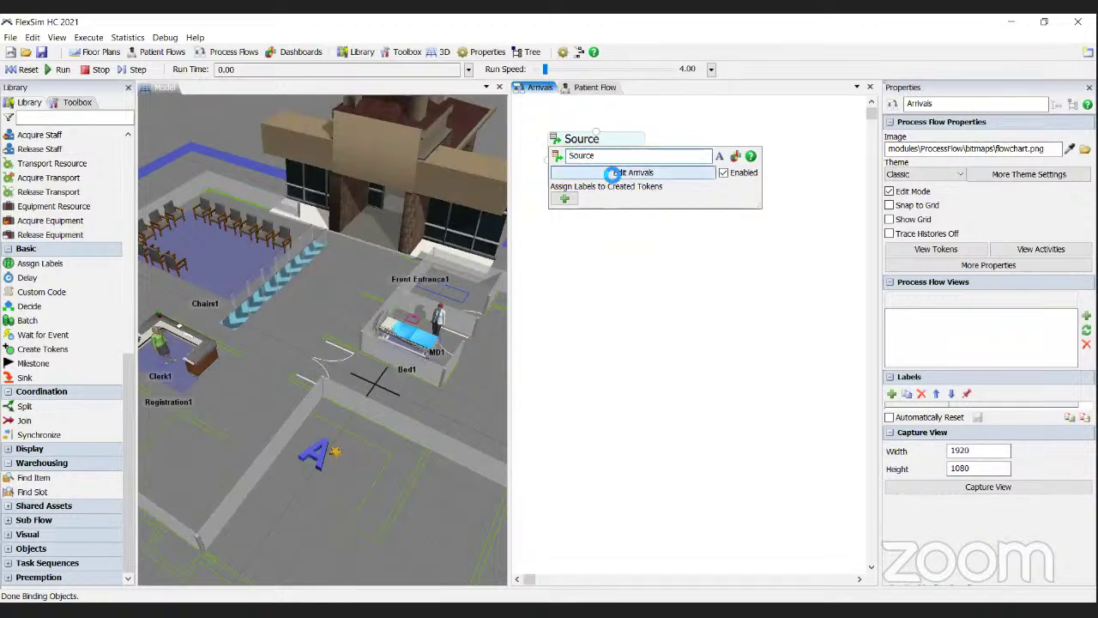
left_click(616, 173)
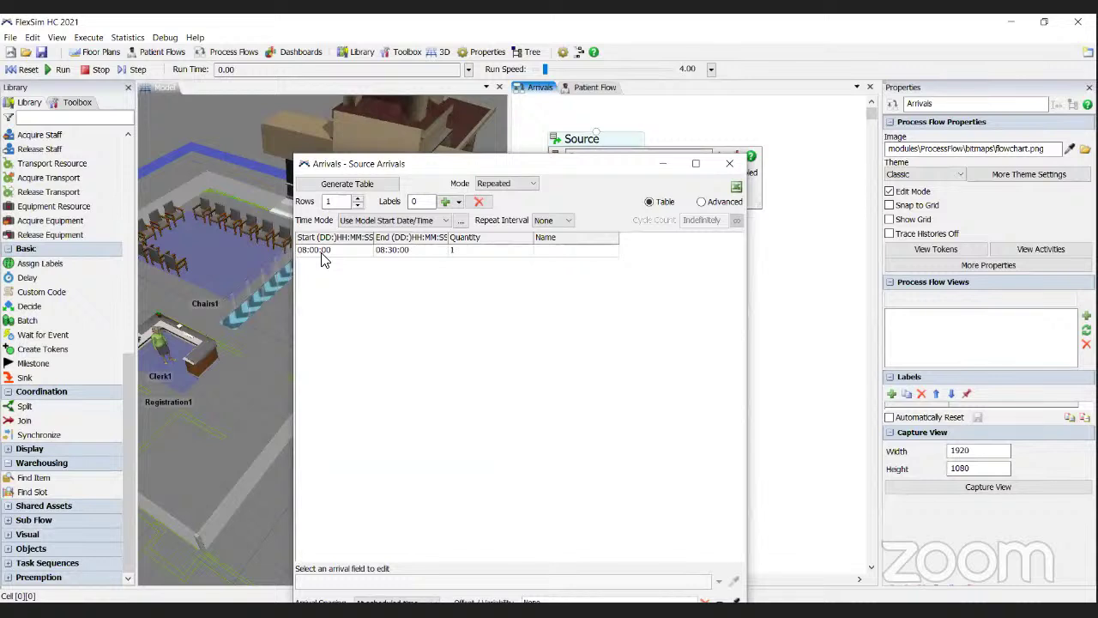
Set the quantity to 30 patients for the arrival row running from 08:00:00 to 08:30:00
left_click(410, 253)
left_click(461, 253)
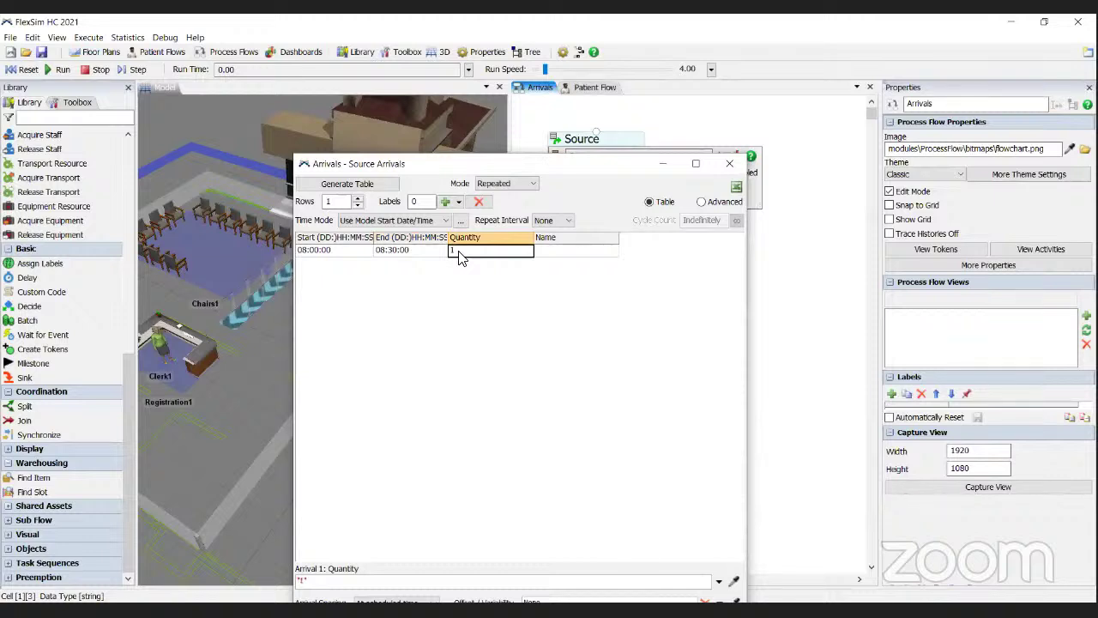
double_click(459, 254)
type("30")
left_click(471, 270)
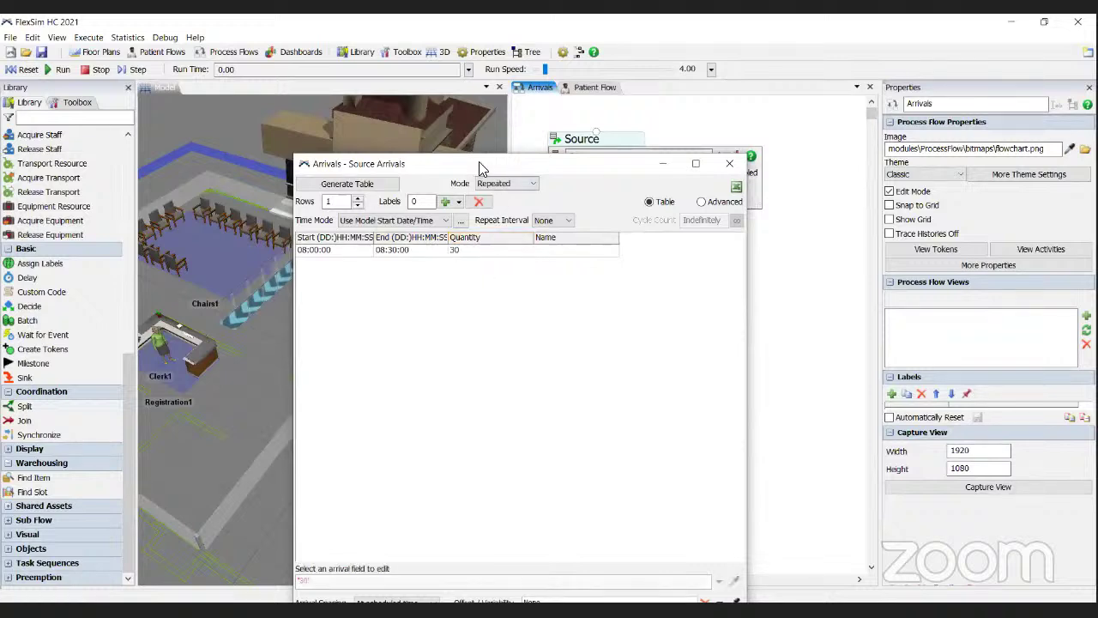
left_click_drag(482, 163, 534, 90)
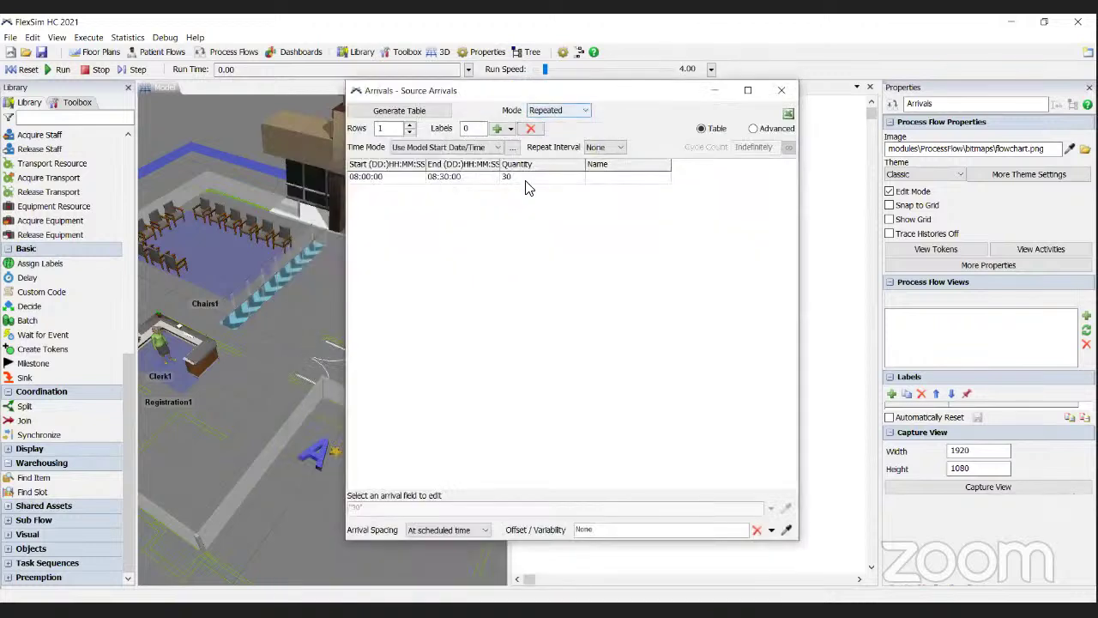
Set the arrival spacing to Randomly spaced and close the Source's arrival schedule
left_click(525, 179)
left_click(475, 178)
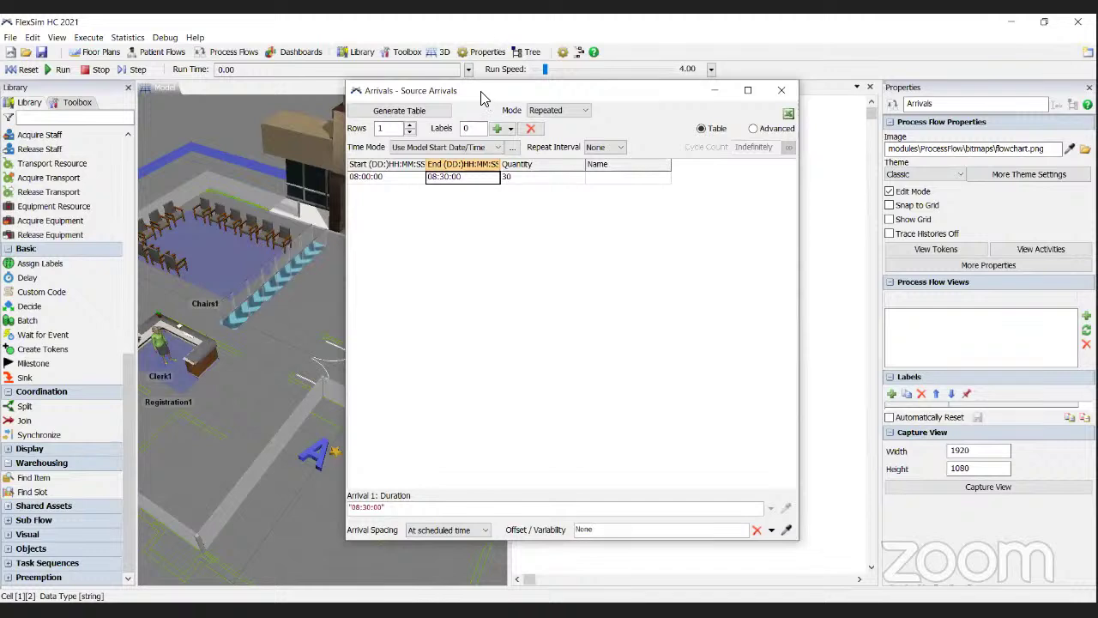
left_click_drag(482, 97, 489, 45)
left_click(455, 477)
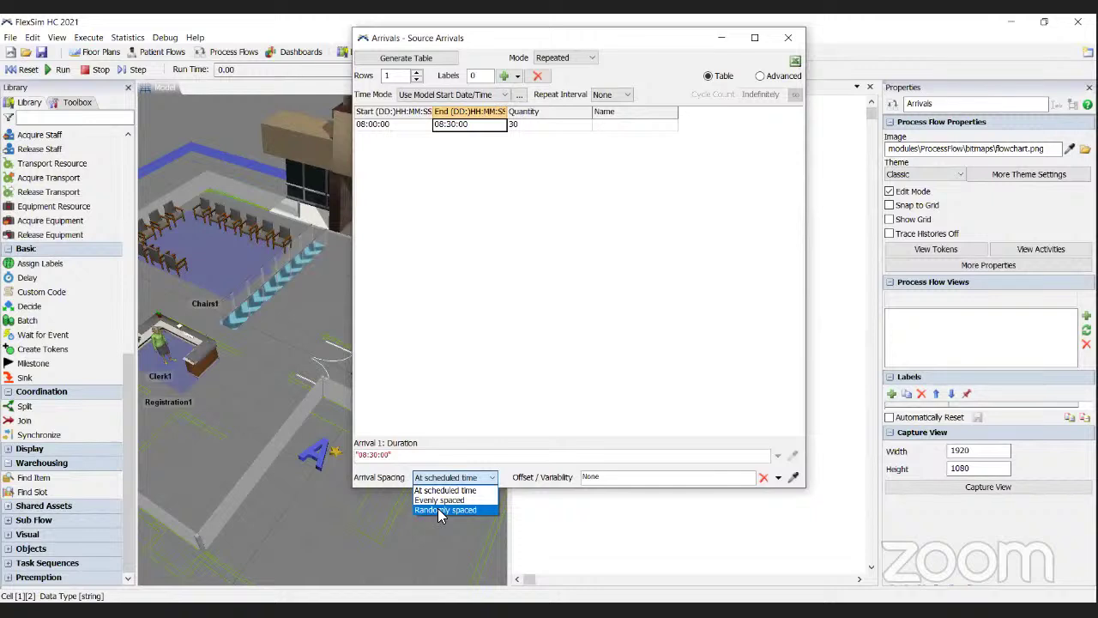
left_click(483, 512)
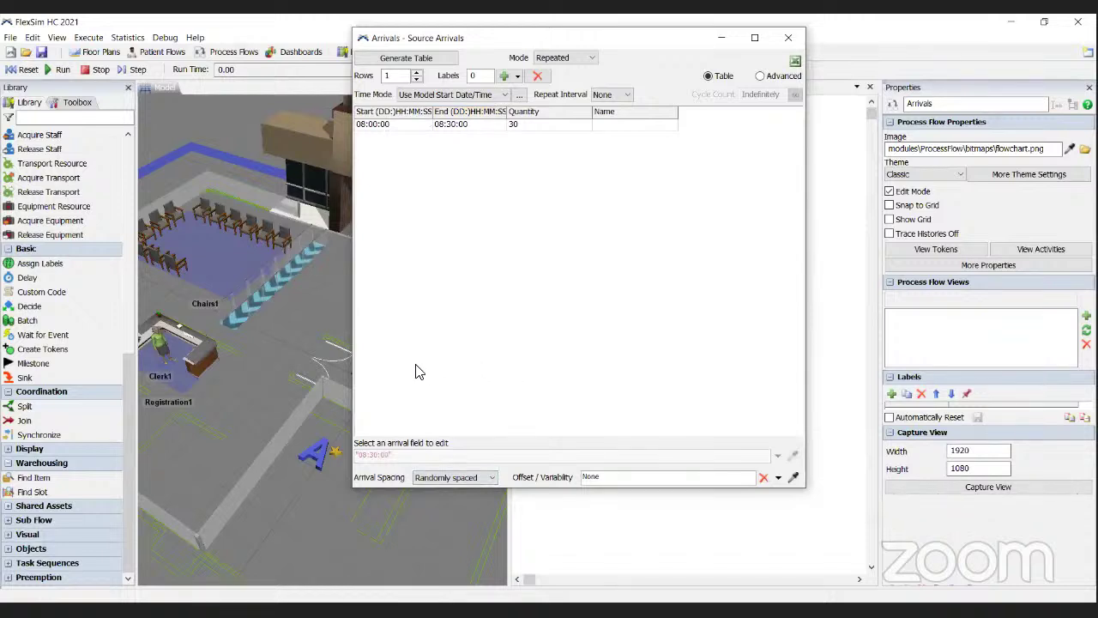
left_click(394, 126)
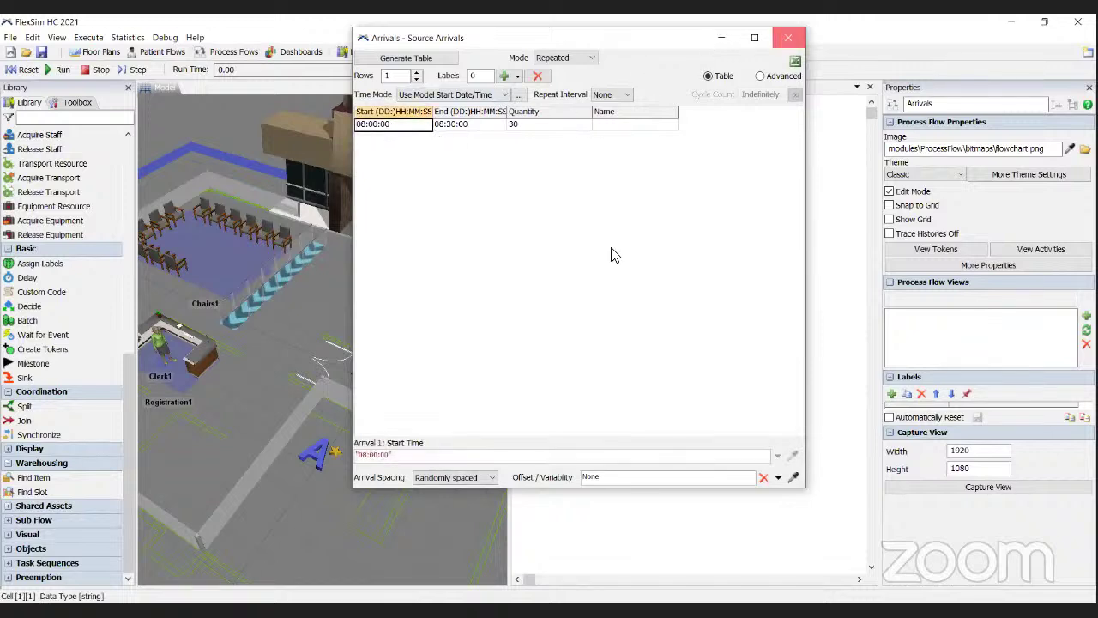
left_click(785, 40)
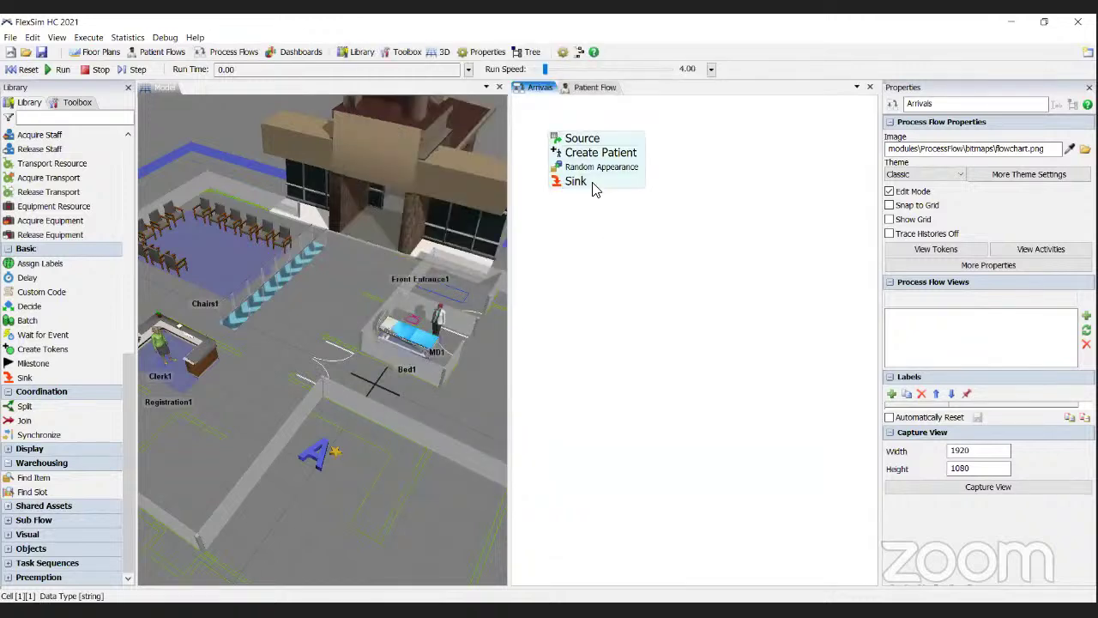
Open the Create Patient activity and review the percentages behind its Random Person option
double_click(558, 158)
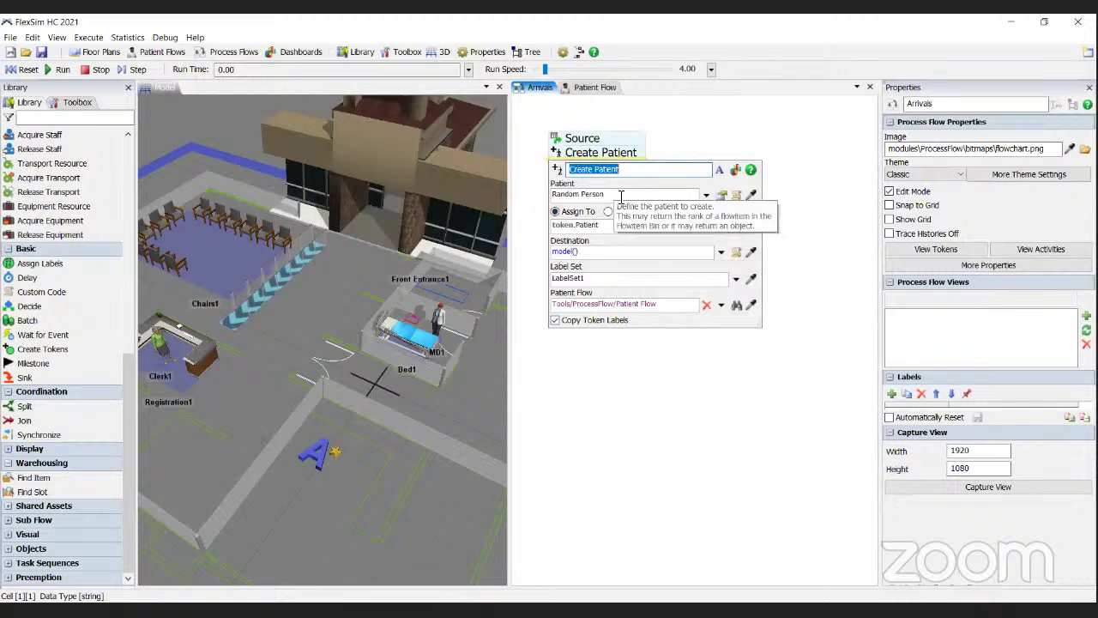
left_click(721, 196)
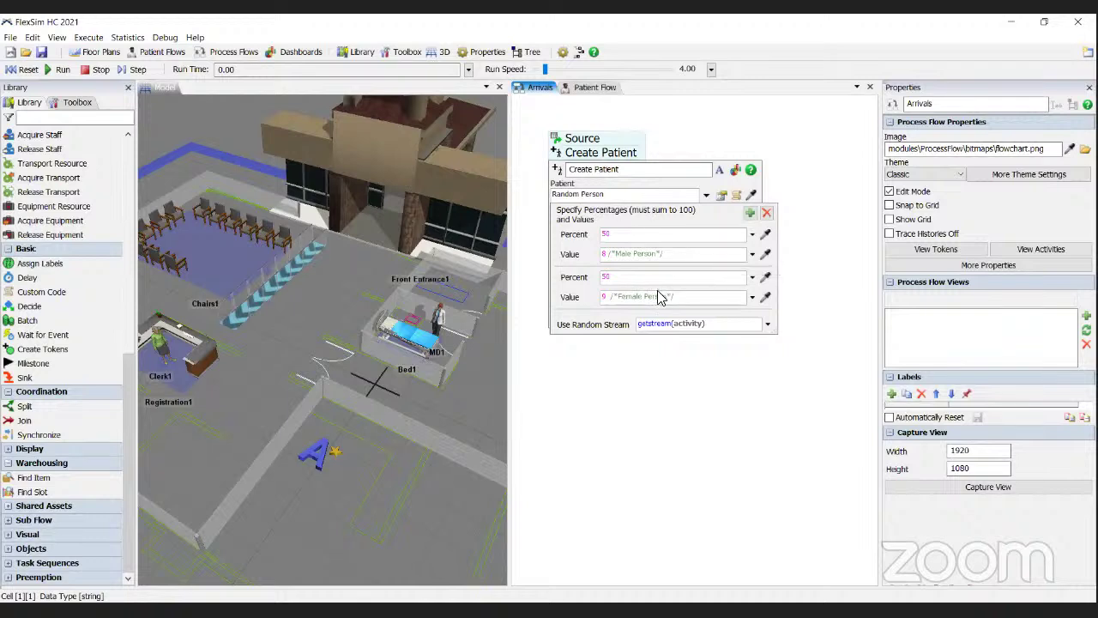
left_click(617, 185)
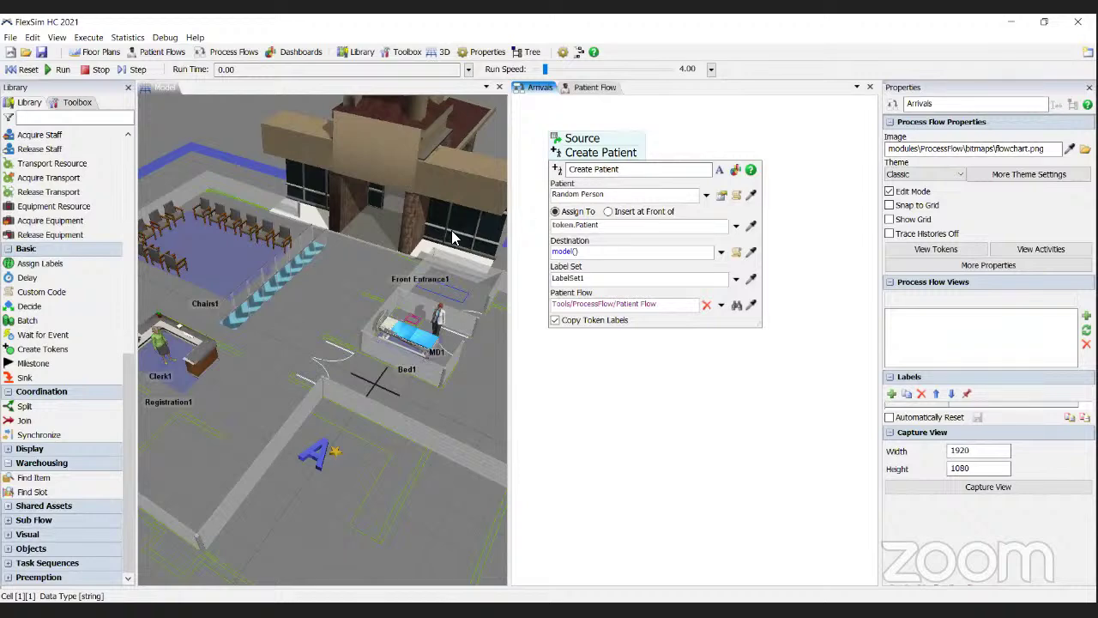
Sample the isolated wall pillar outside the building, Pillar16, as the destination of the Create Patient activity
left_click_drag(383, 291, 94, 405)
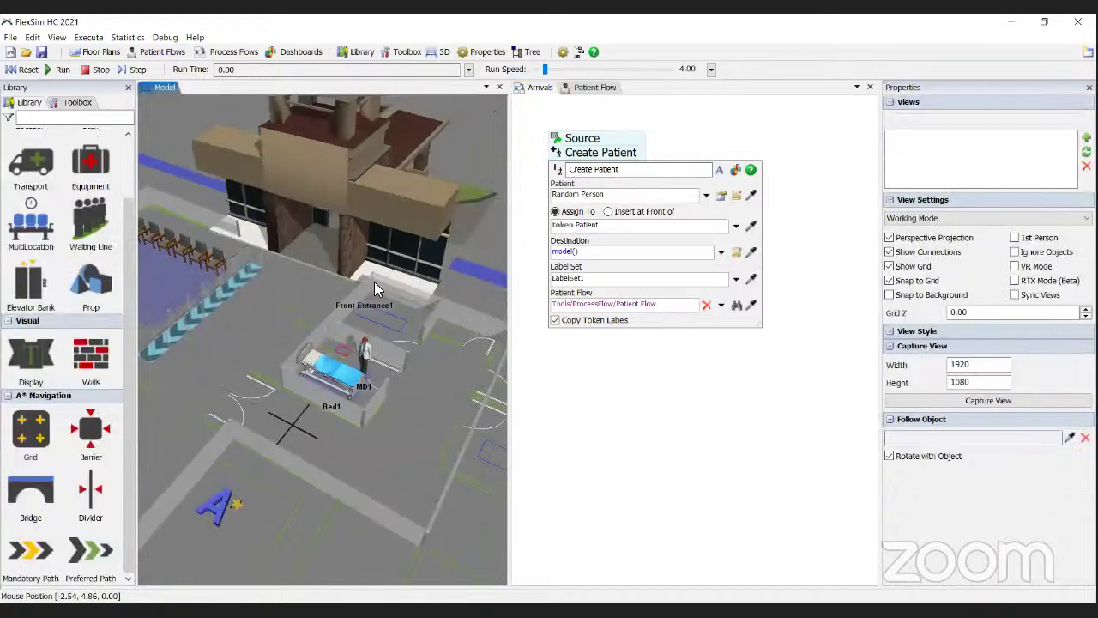
left_click(598, 252)
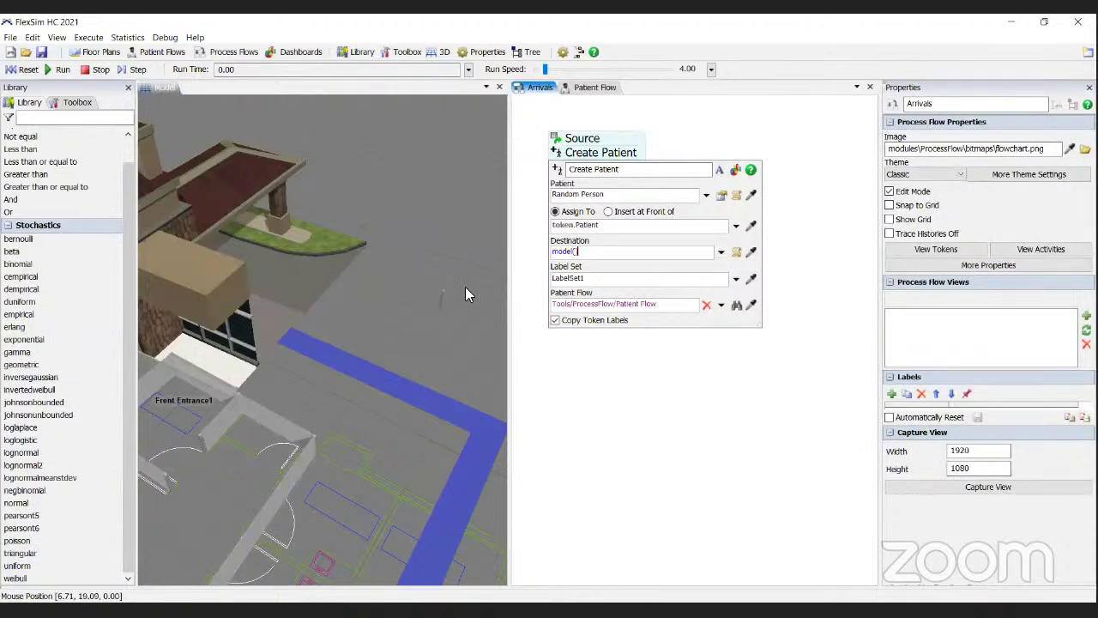
scroll(448, 326, "up", 6)
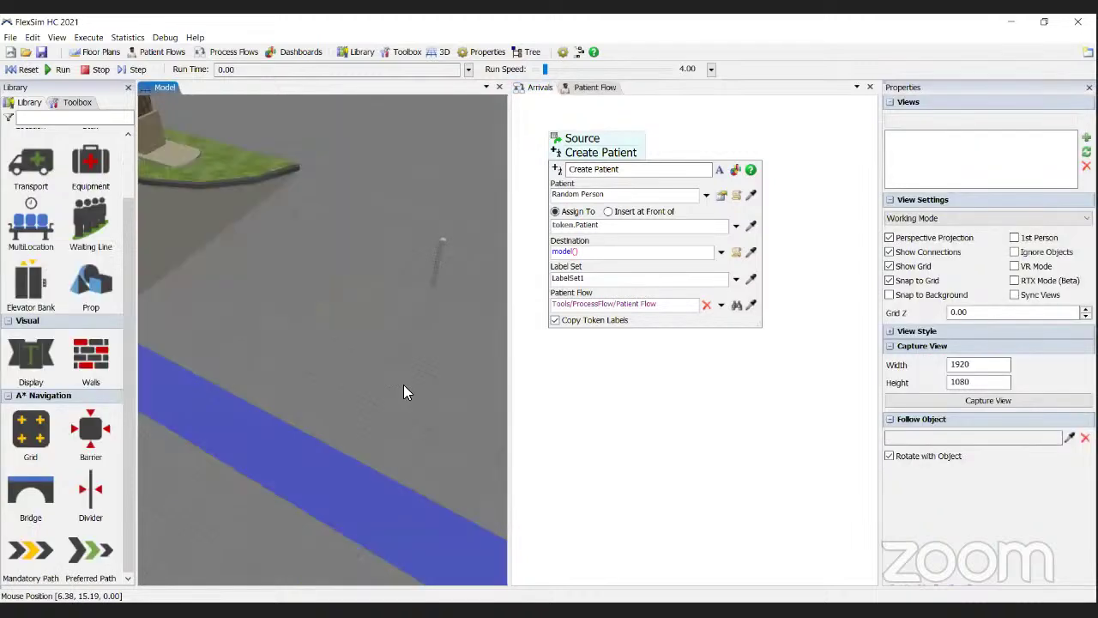
scroll(420, 366, "down", 2)
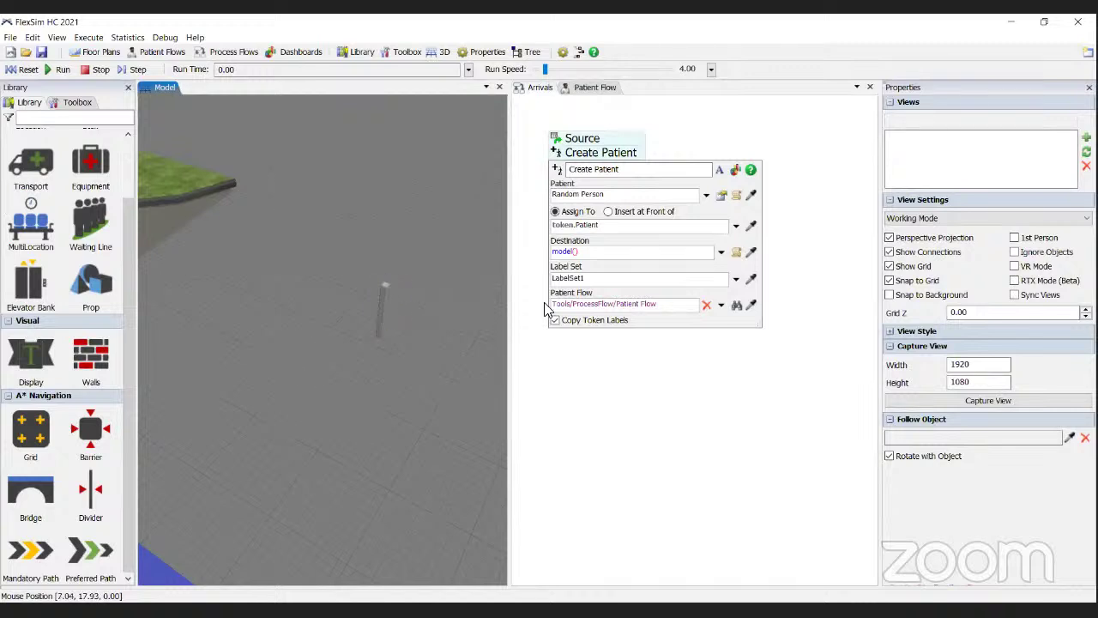
left_click(755, 253)
left_click(385, 287)
left_click(382, 332)
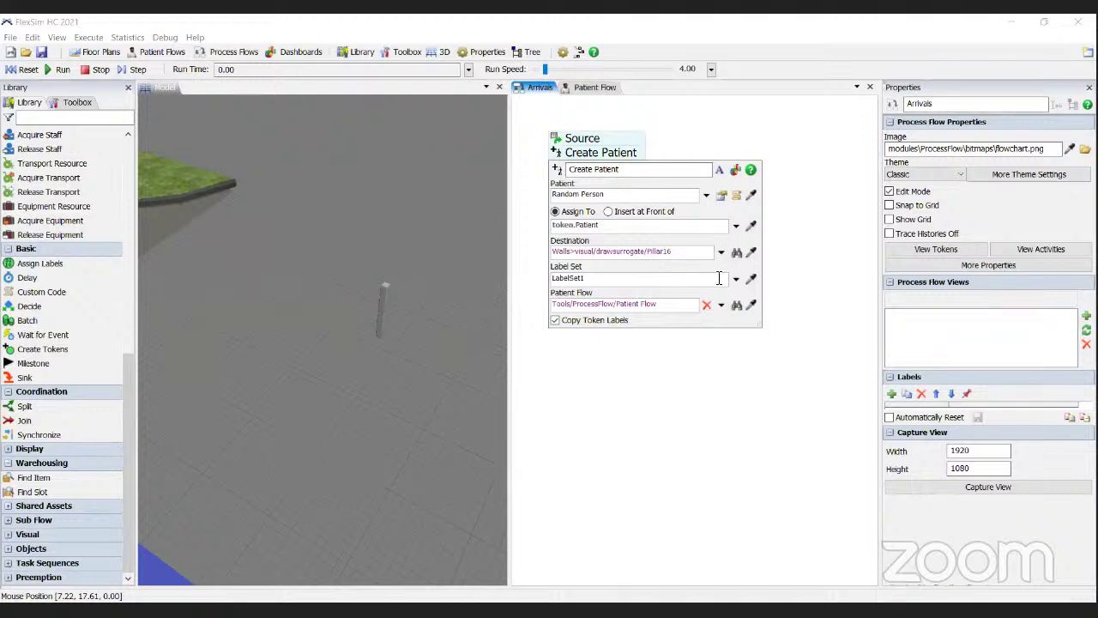
left_click(673, 370)
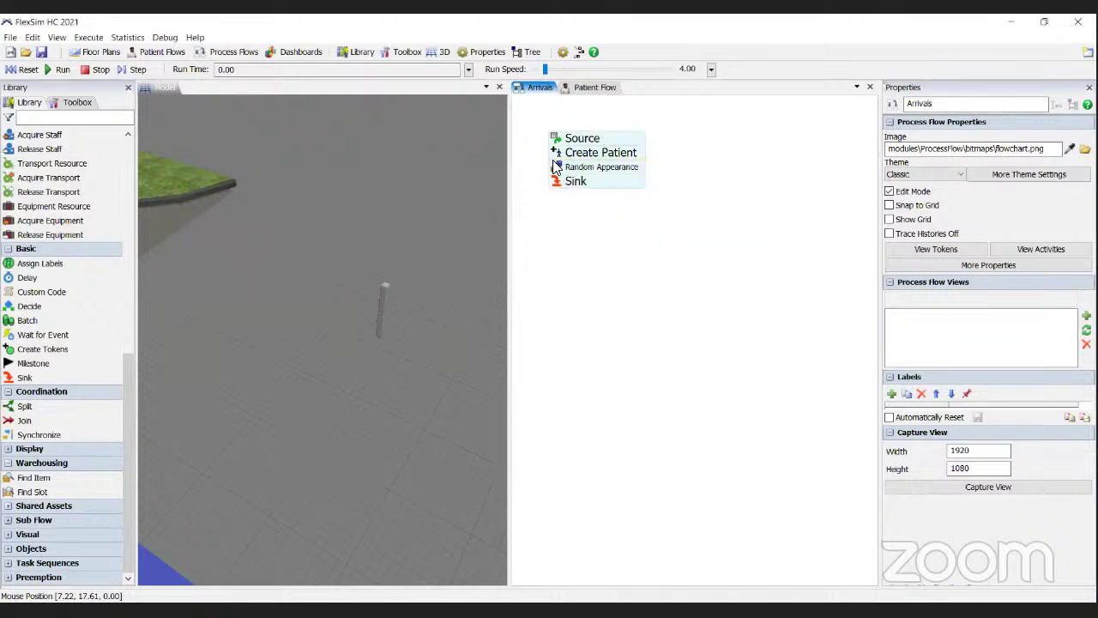
Examine the visual changes in the Random Appearance activity, including the facial hair, glasses and hair options
left_click(600, 167)
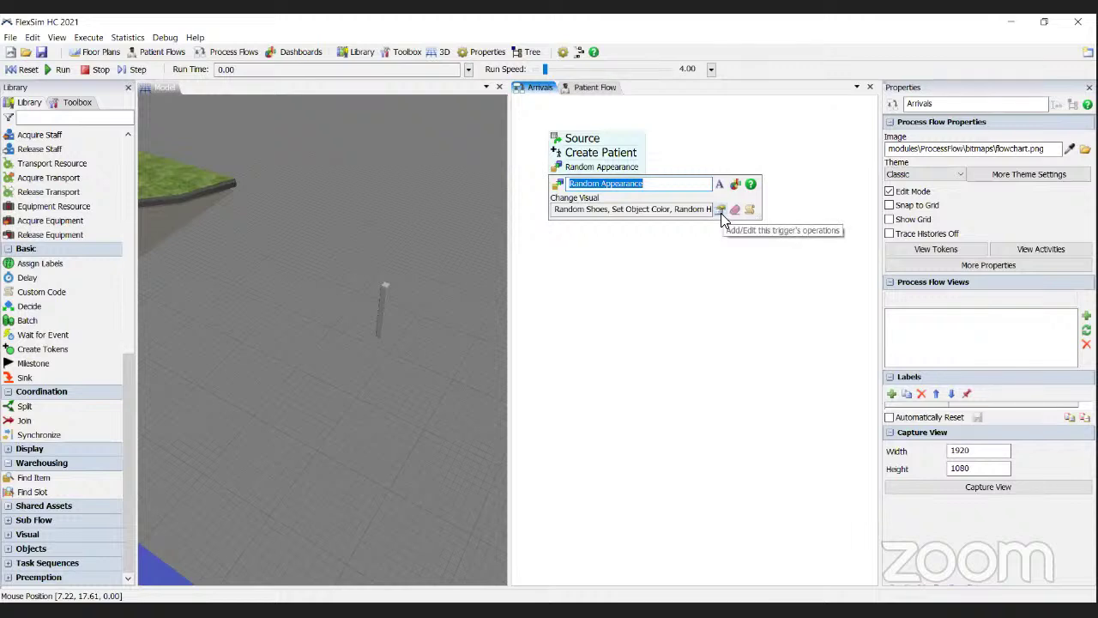
left_click(715, 209)
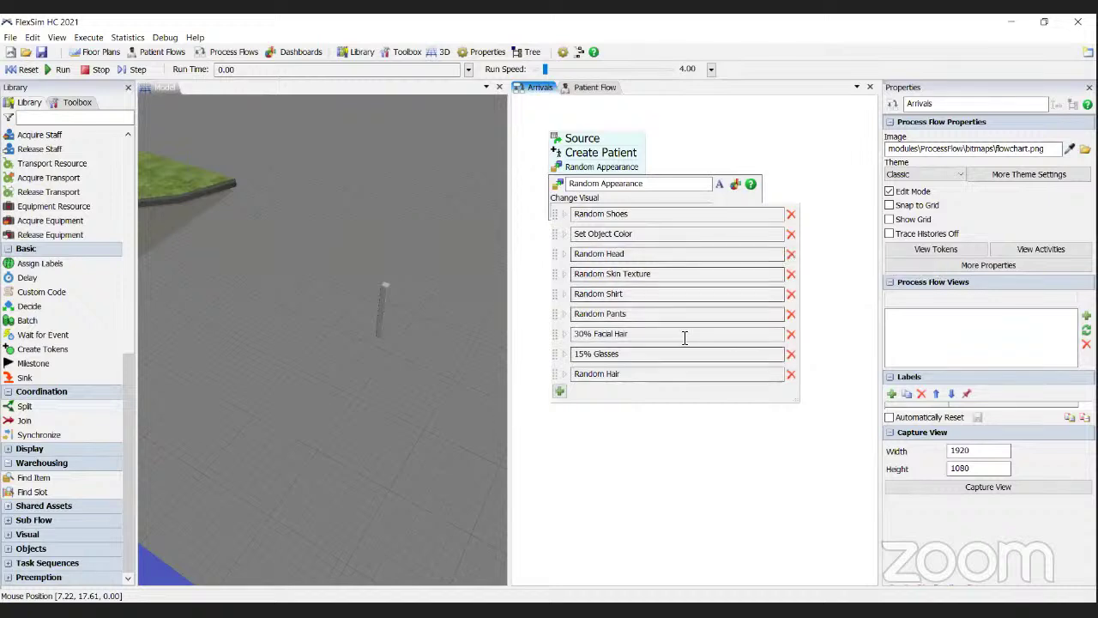
left_click_drag(620, 352, 576, 352)
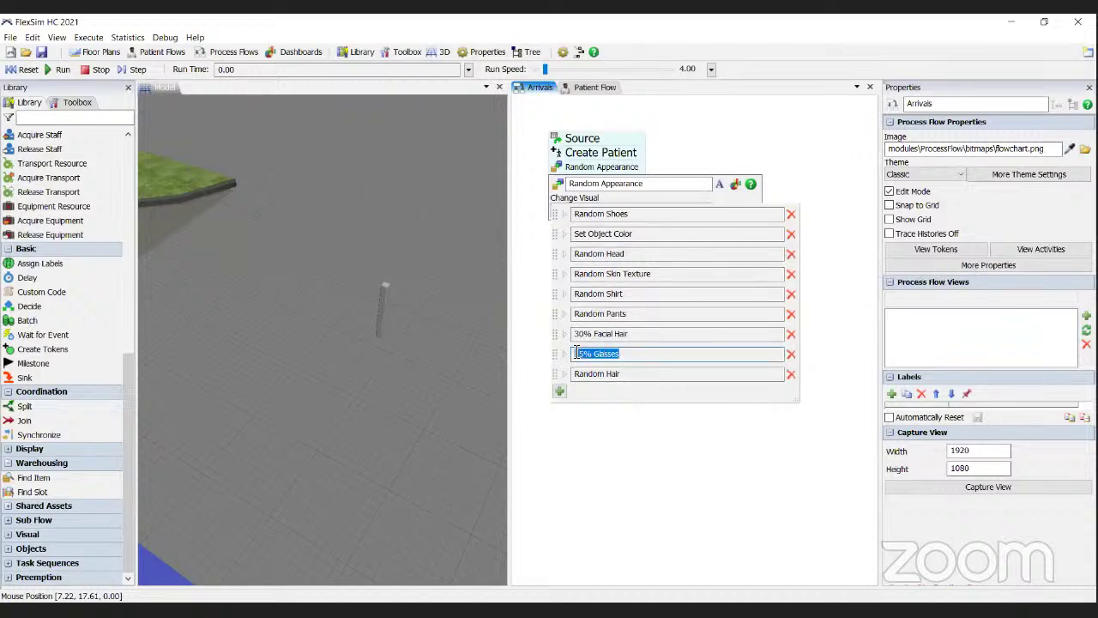
left_click(624, 335)
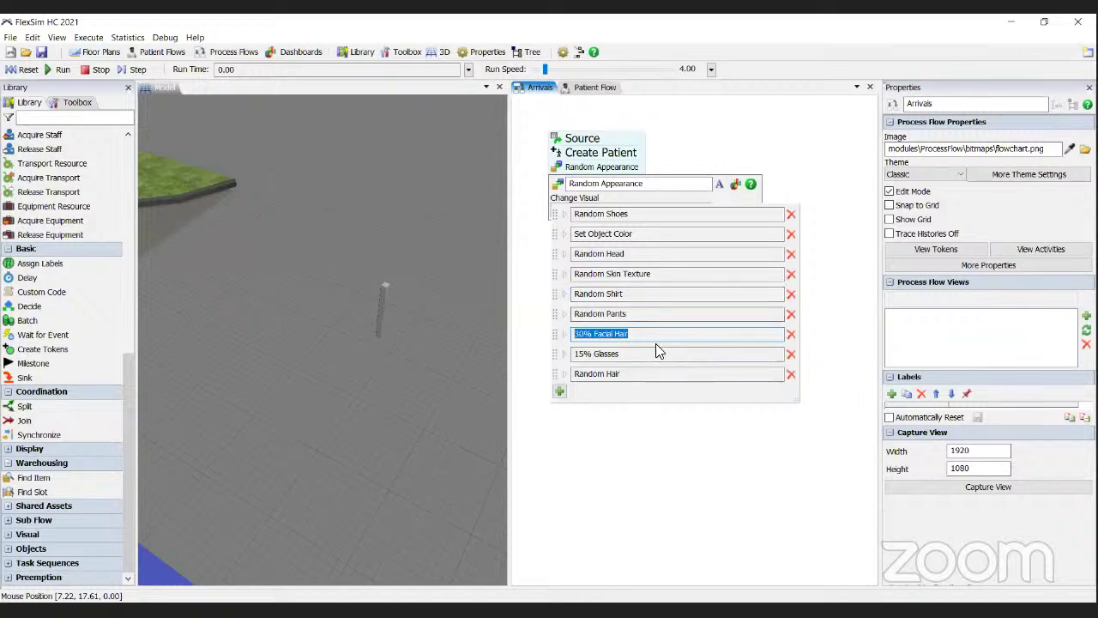
left_click(622, 374)
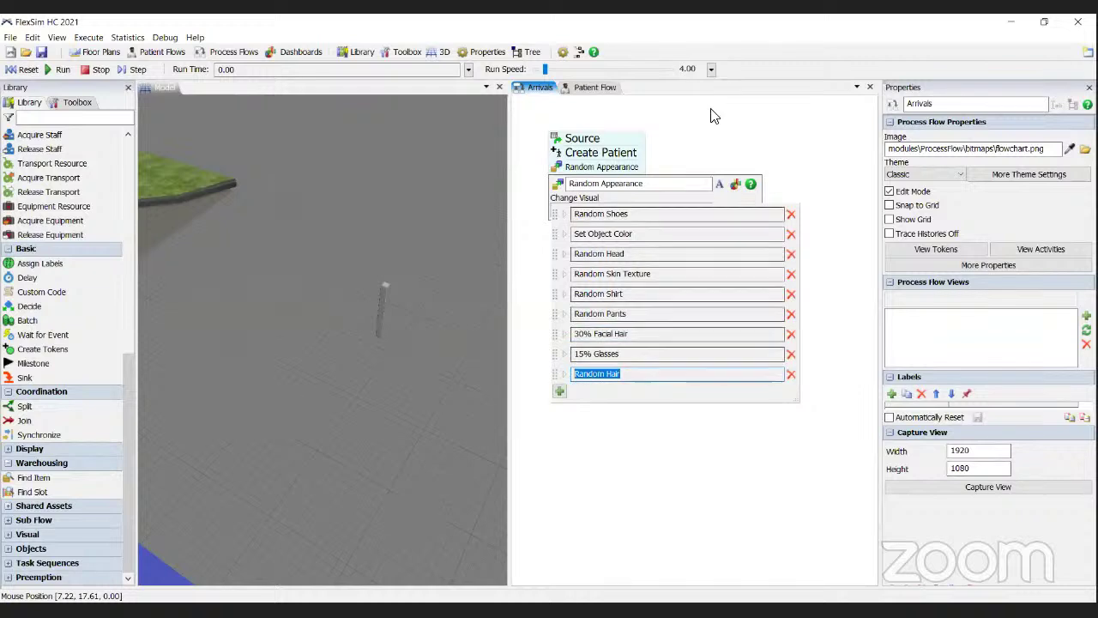
left_click(687, 130)
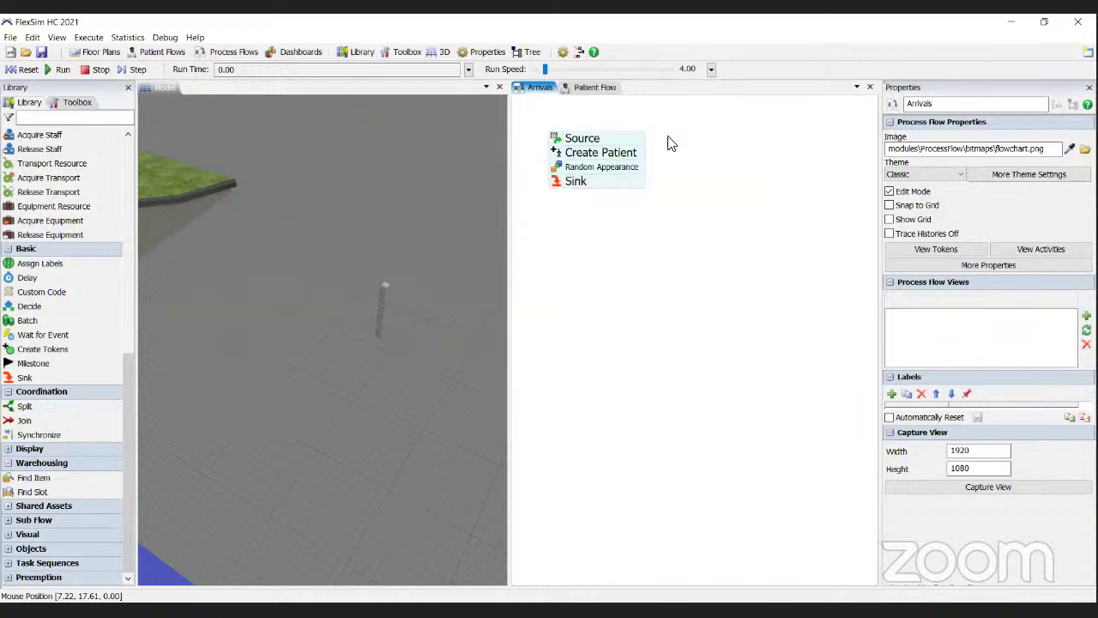
right_click_drag(283, 285, 418, 250)
scroll(419, 254, "down", 10)
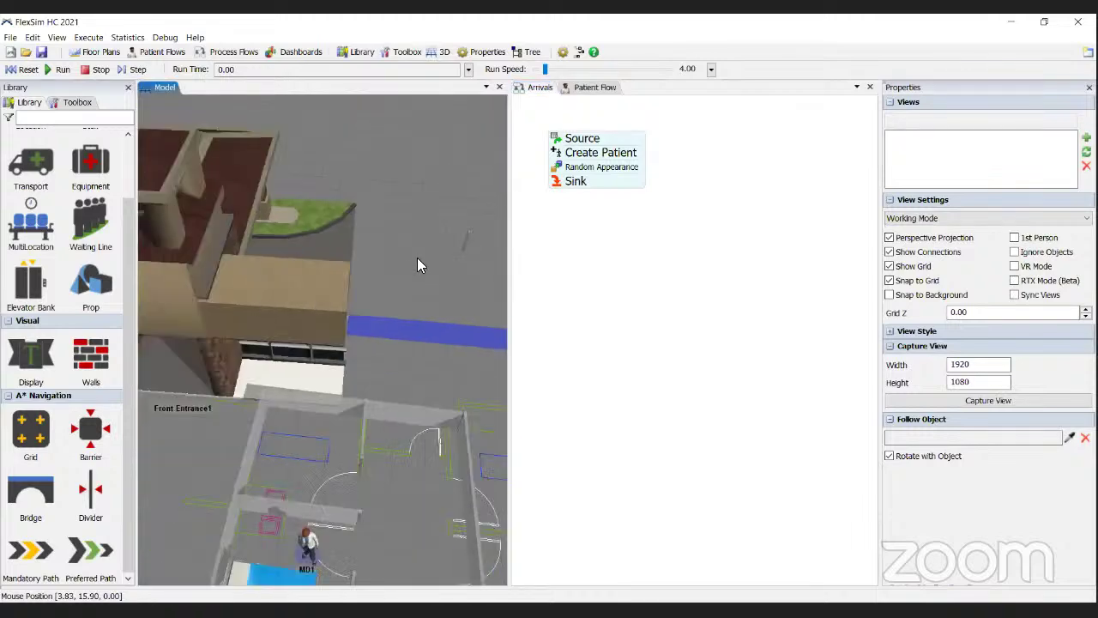
scroll(410, 242, "up", 5)
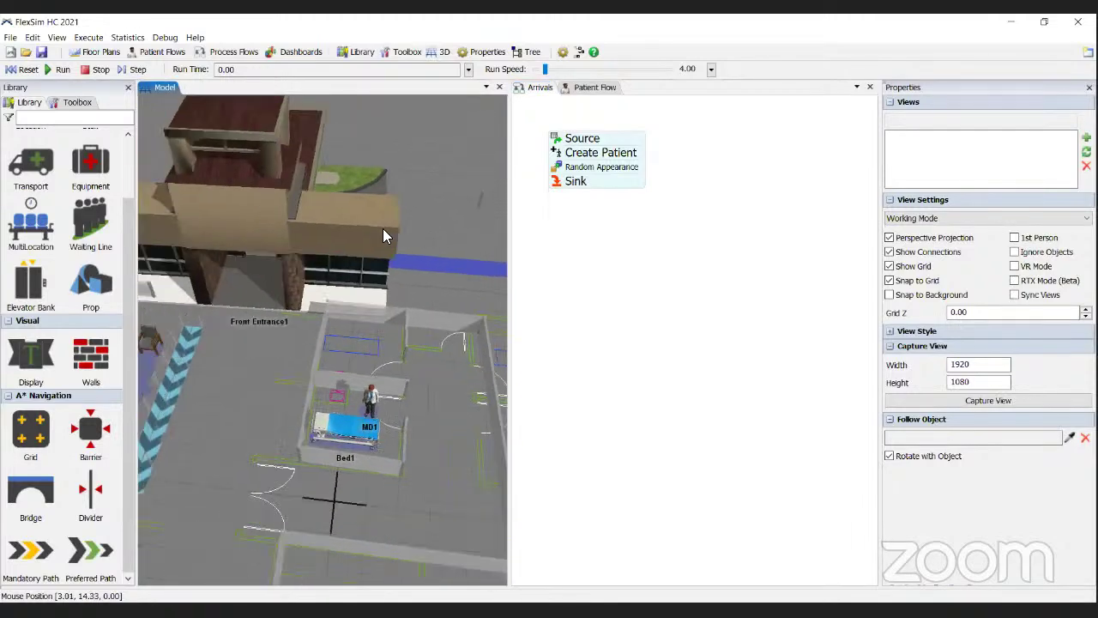
Connect the A* navigator to Pillar16 outside the building and reset the model
scroll(389, 214, "down", 5)
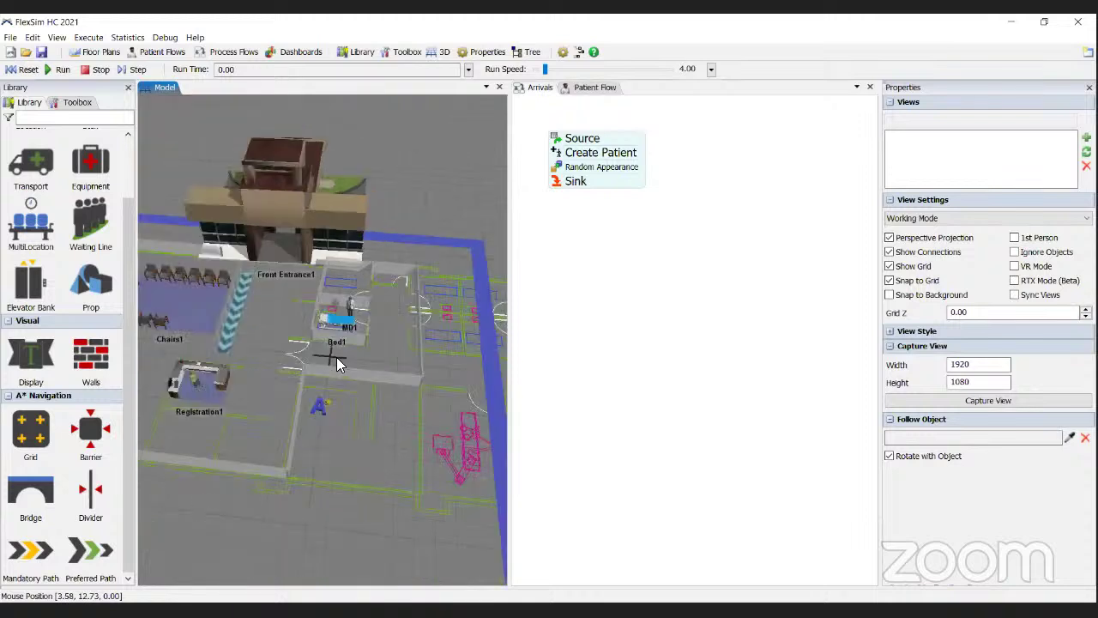
left_click(340, 362)
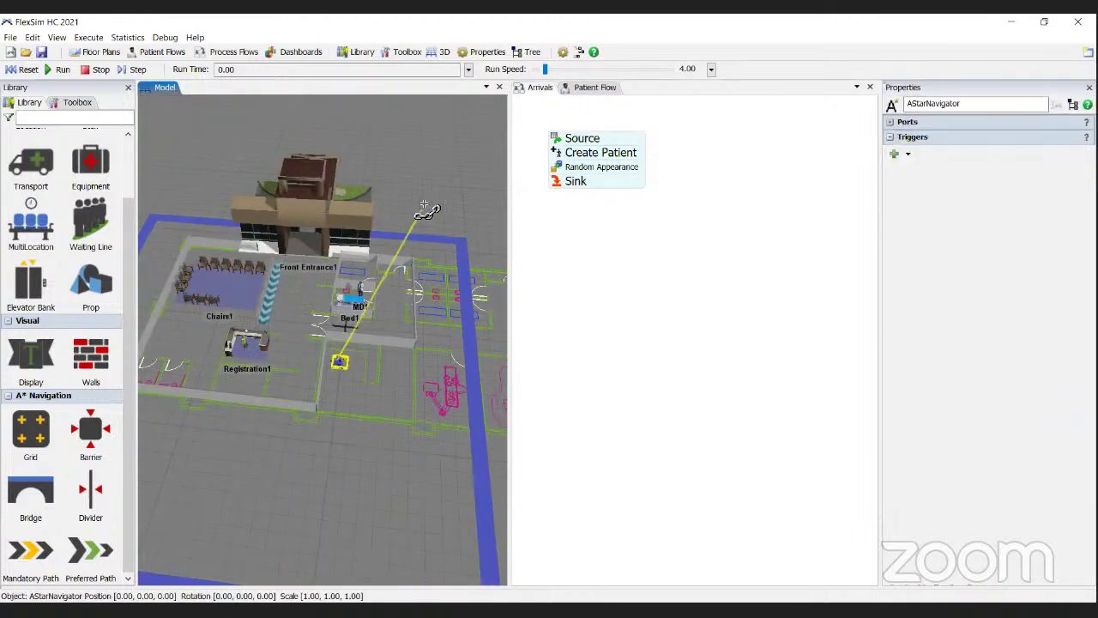
left_click_drag(420, 206, 421, 206)
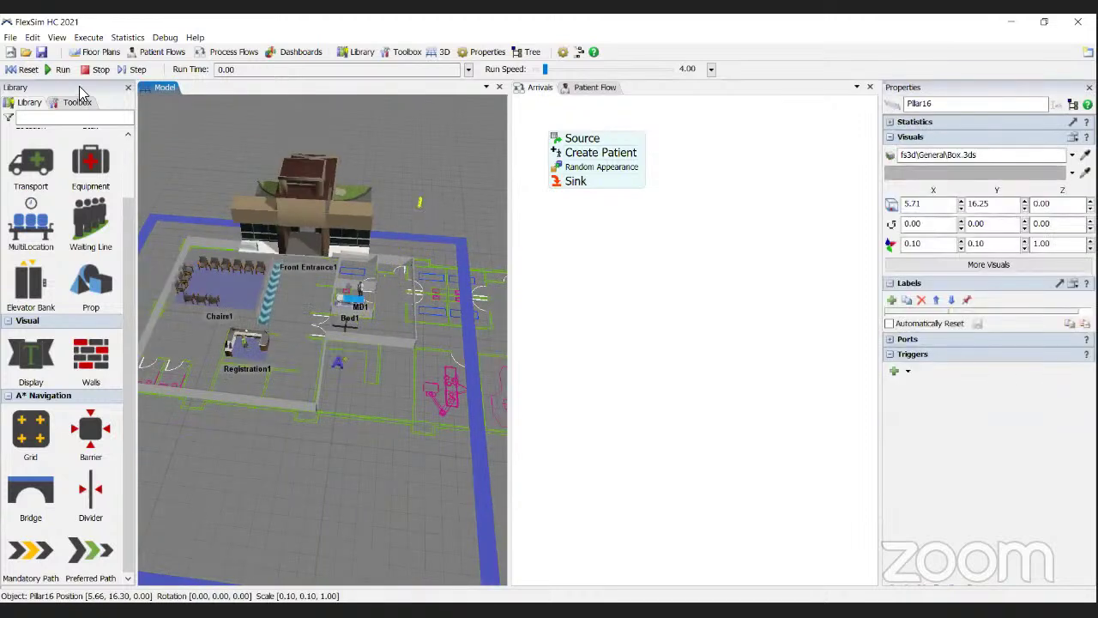
left_click(29, 70)
left_click(400, 200)
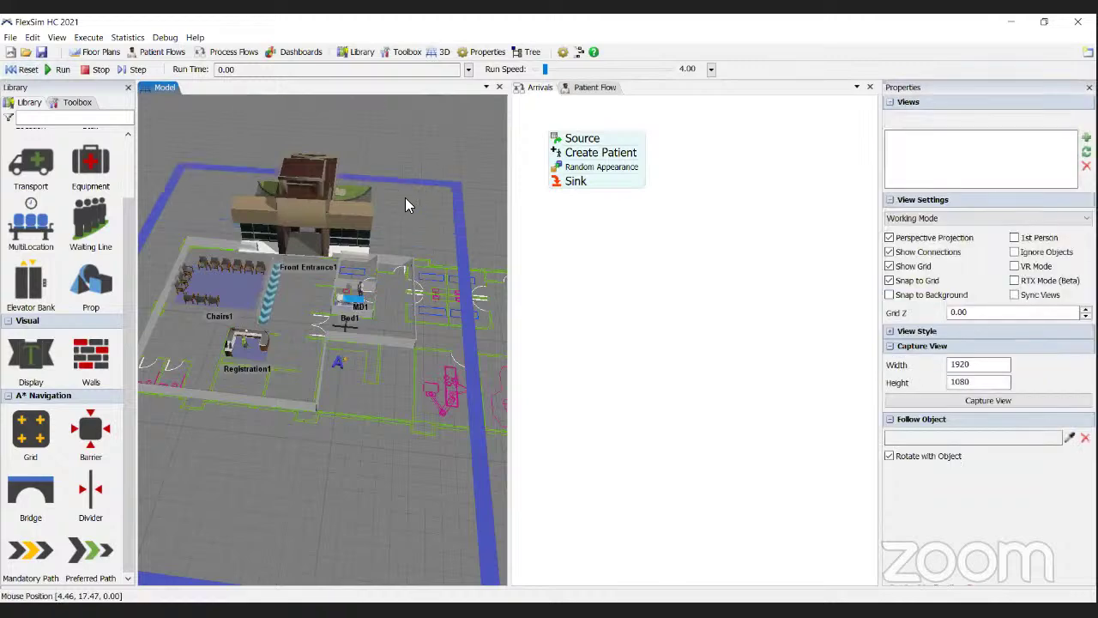
Open the Patient Flow and look over the healthcare activity sets available for it
left_click(580, 91)
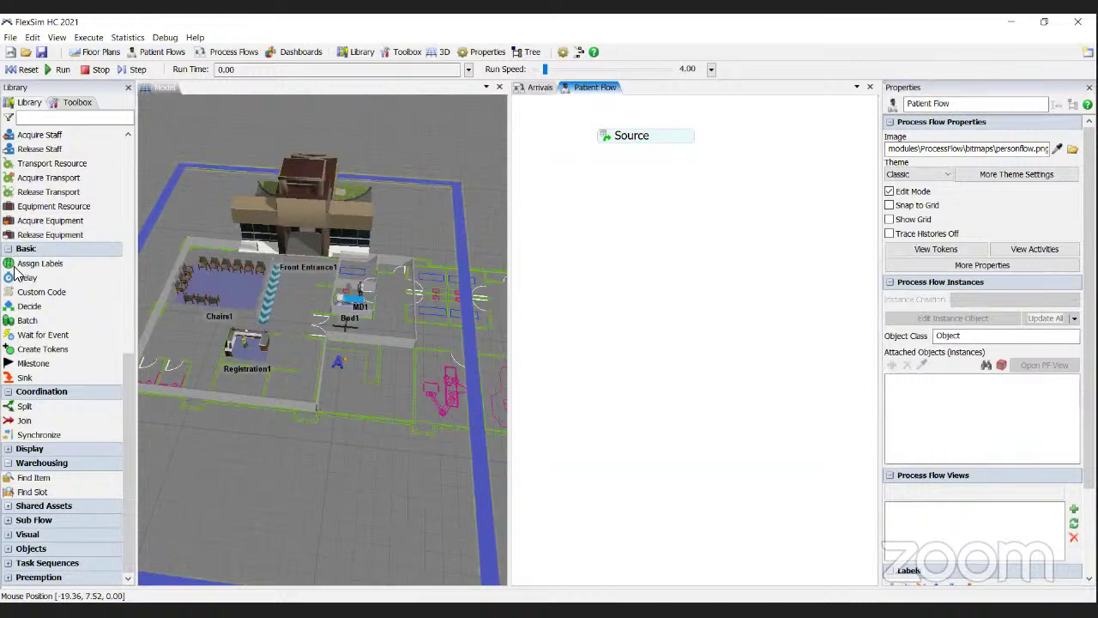
scroll(62, 361, "up", 3)
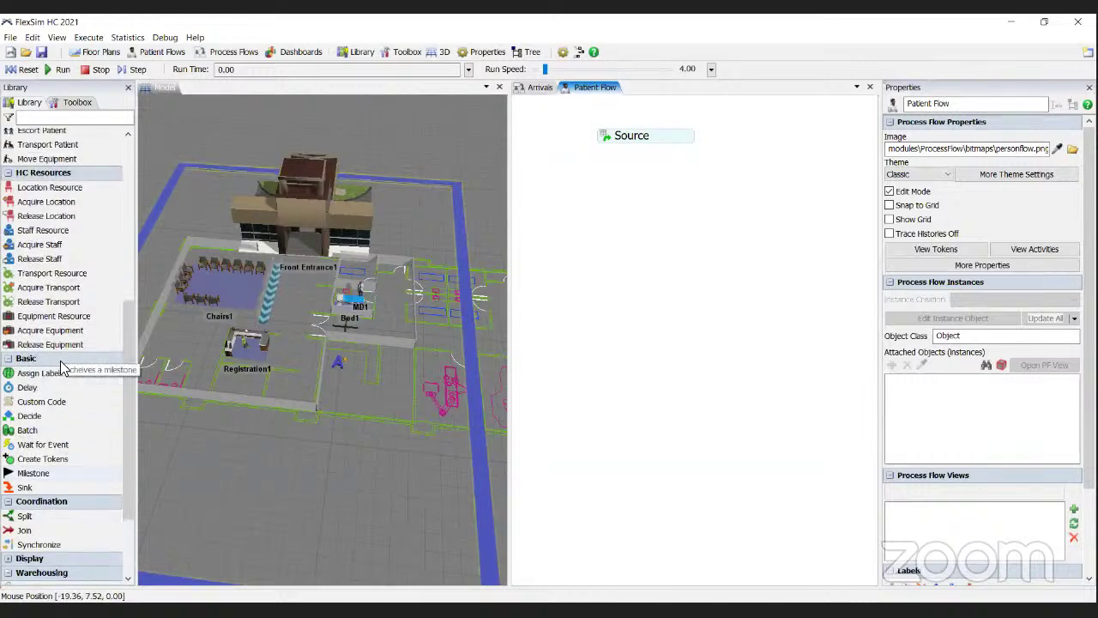
scroll(63, 360, "up", 9)
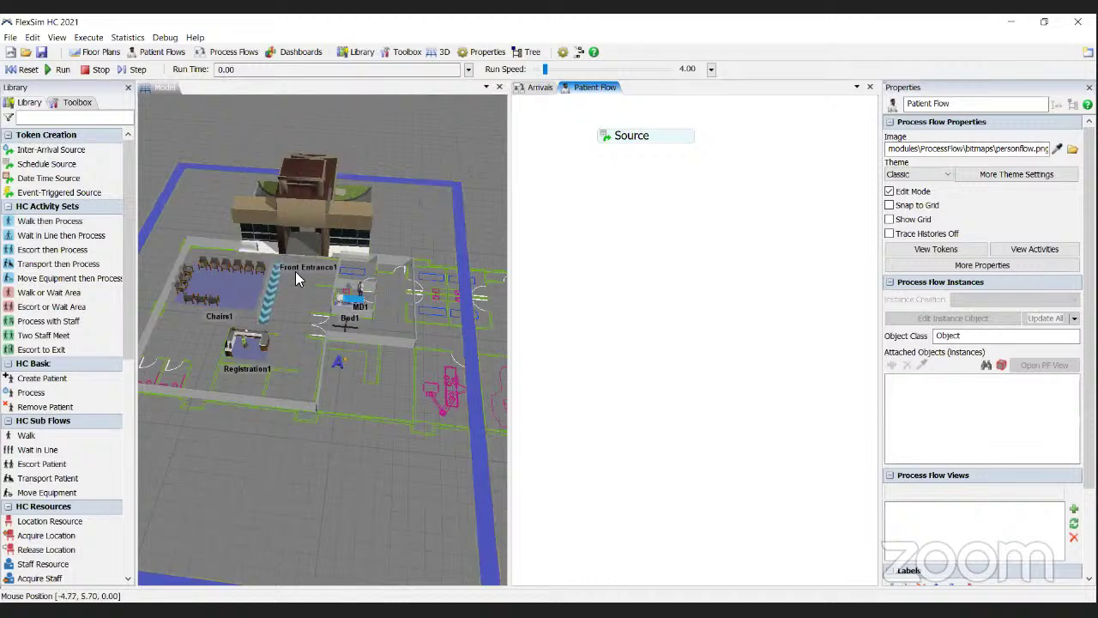
Add the waiting room chairs, Chairs1, to a new location group named Espera
scroll(289, 284, "up", 2)
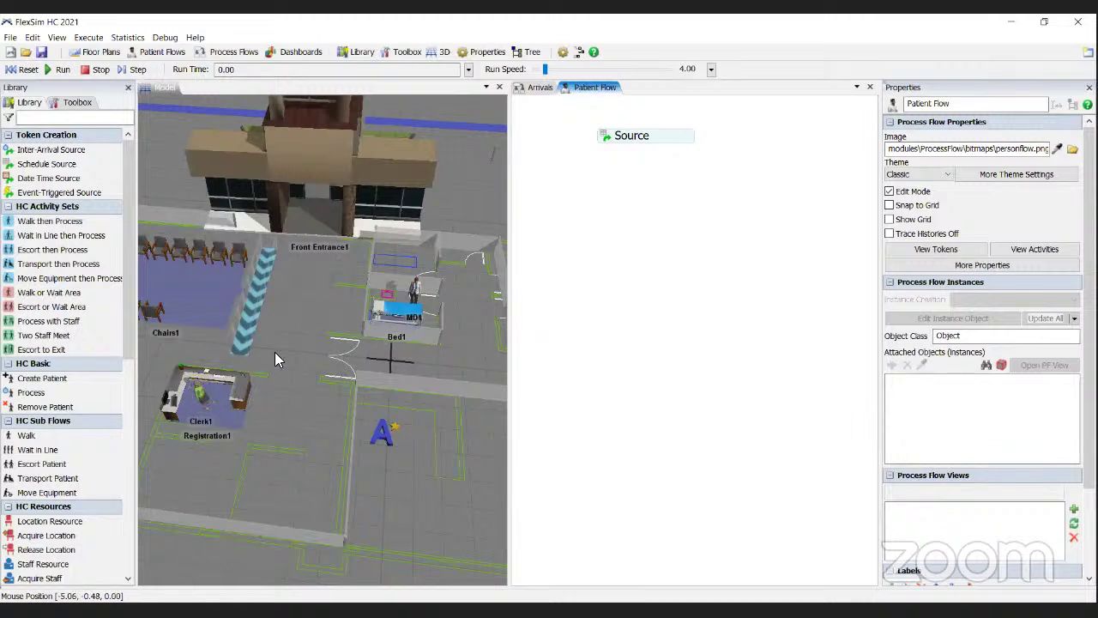
left_click_drag(274, 351, 295, 334)
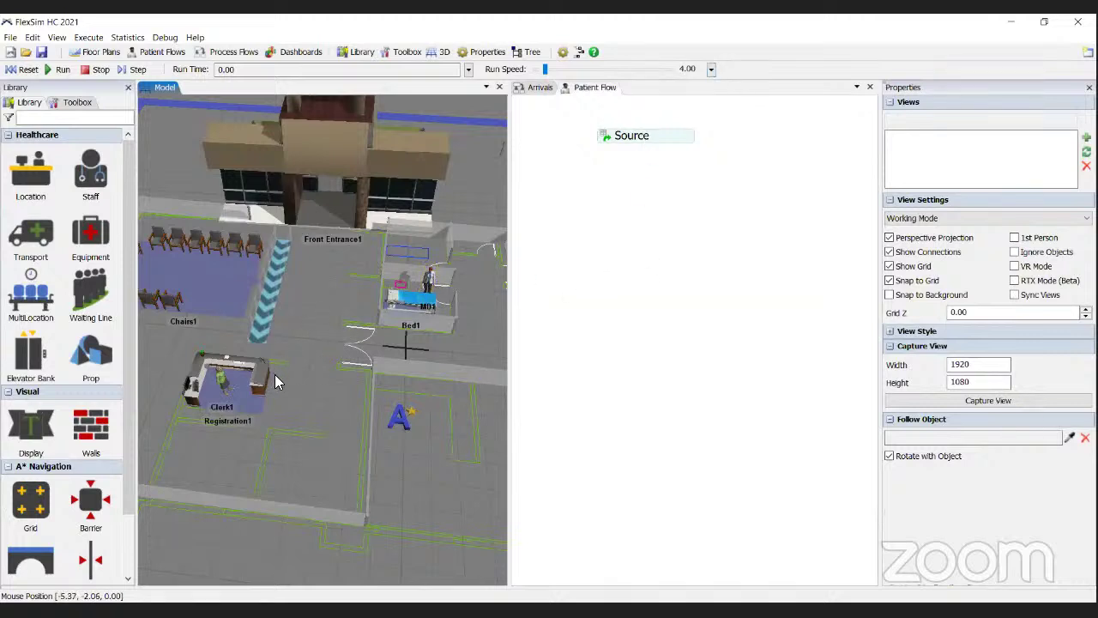
left_click_drag(230, 329, 261, 316)
right_click_drag(215, 298, 214, 298)
right_click(215, 298)
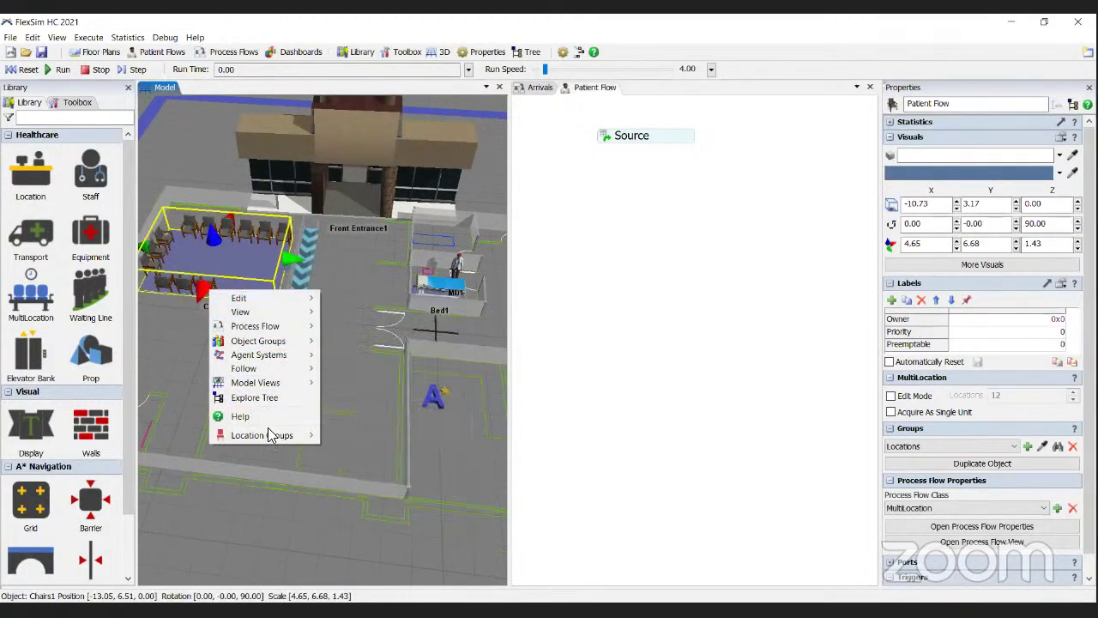
mouse_move(269, 444)
left_click(369, 439)
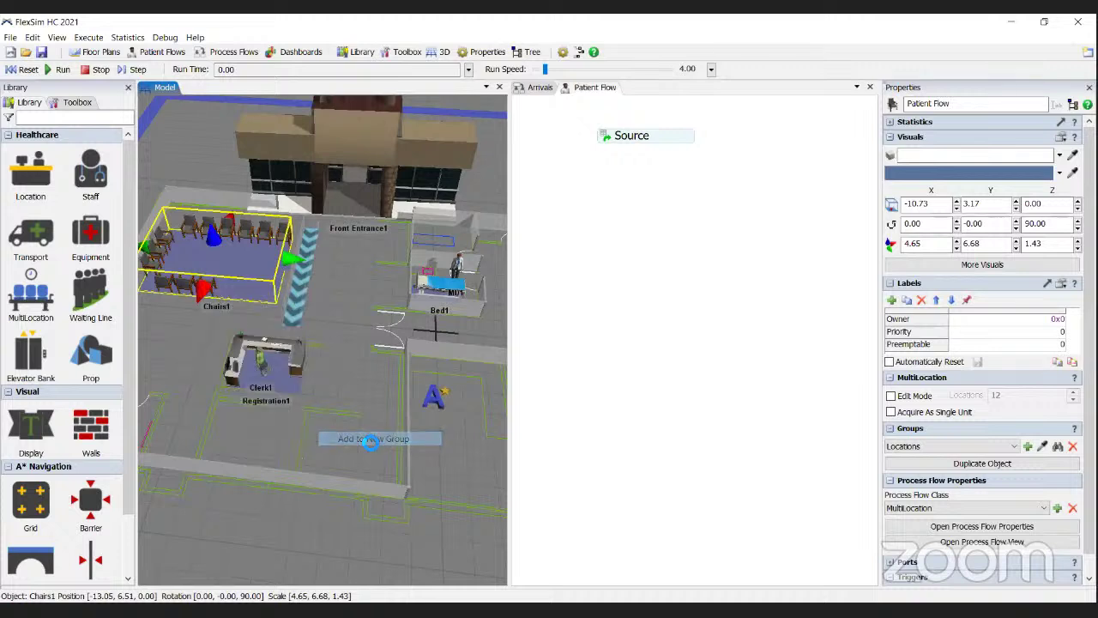
type("Espera")
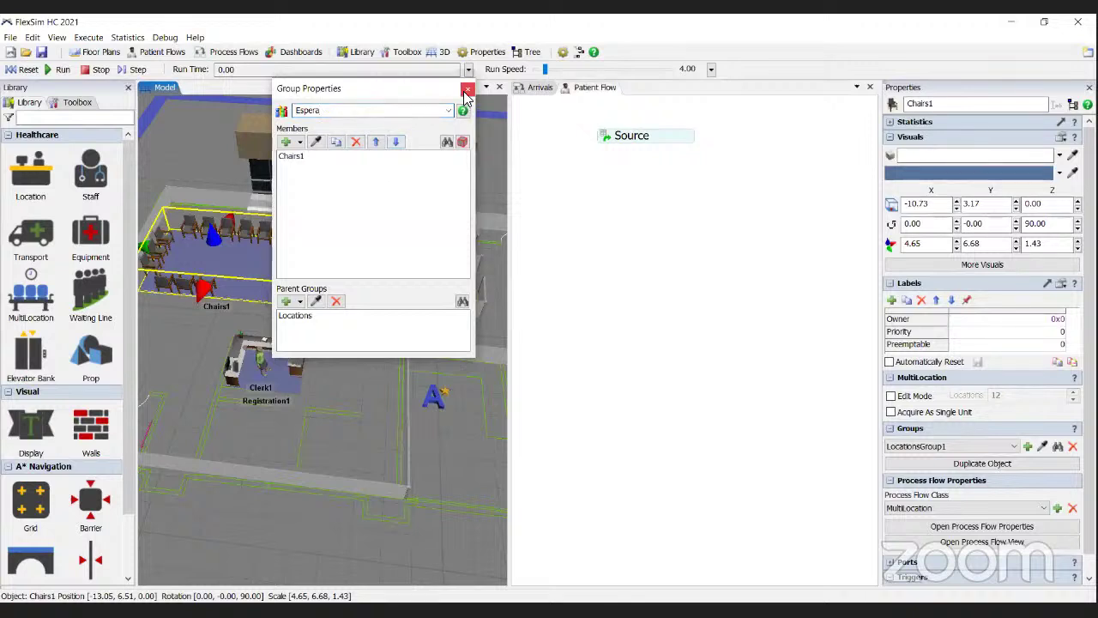
key("Escape")
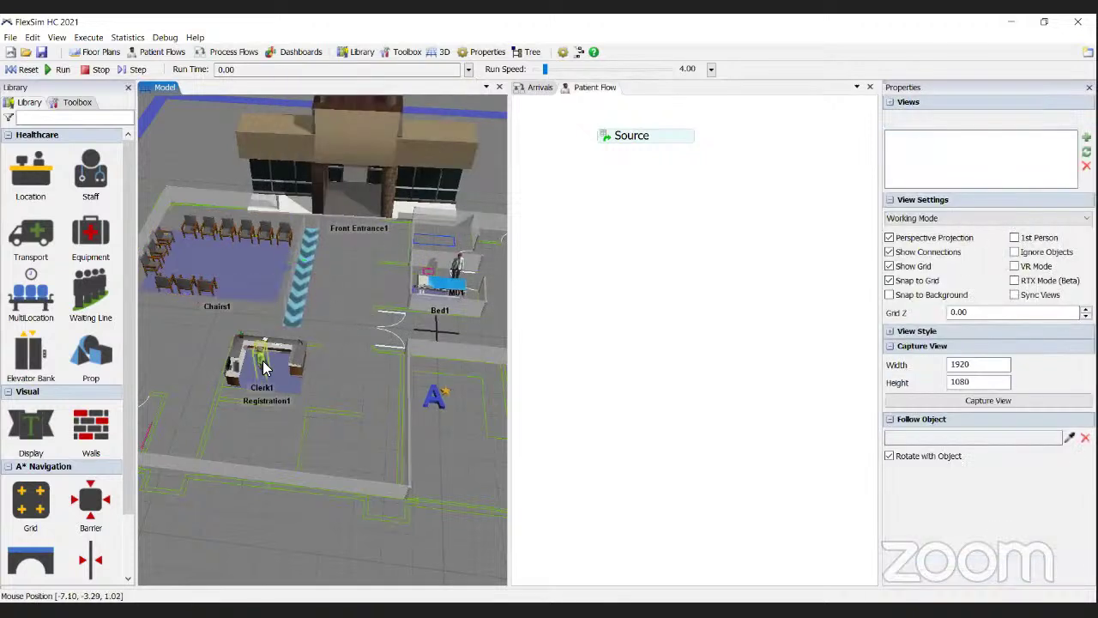
Add Clerk1 at the registration desk to a new staff group named Clerks
left_click(262, 367)
right_click(261, 368)
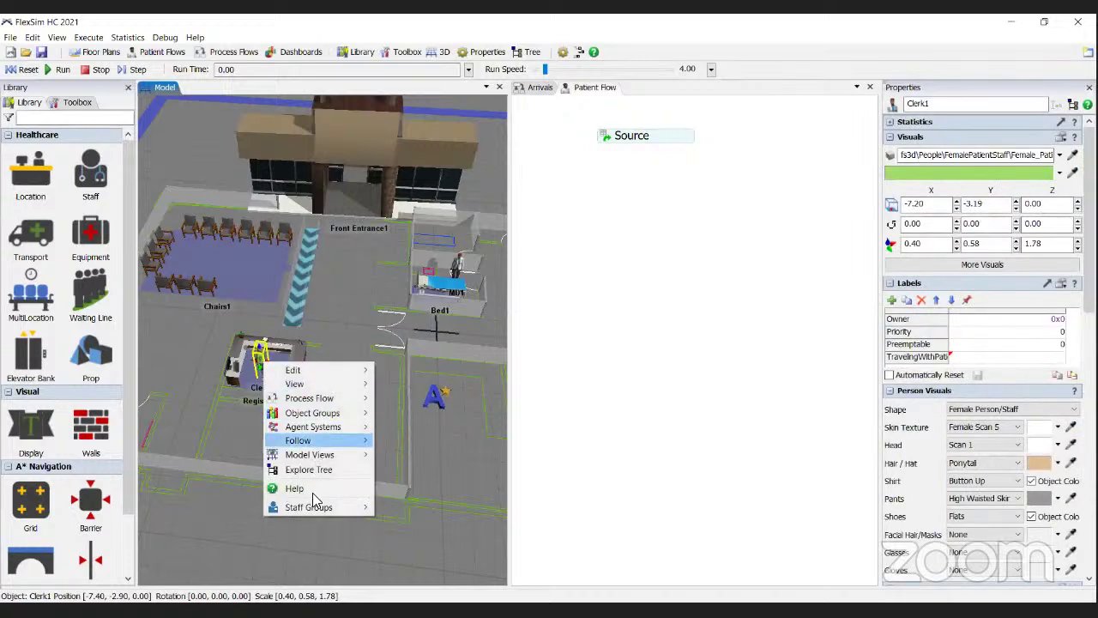
mouse_move(316, 507)
left_click(412, 510)
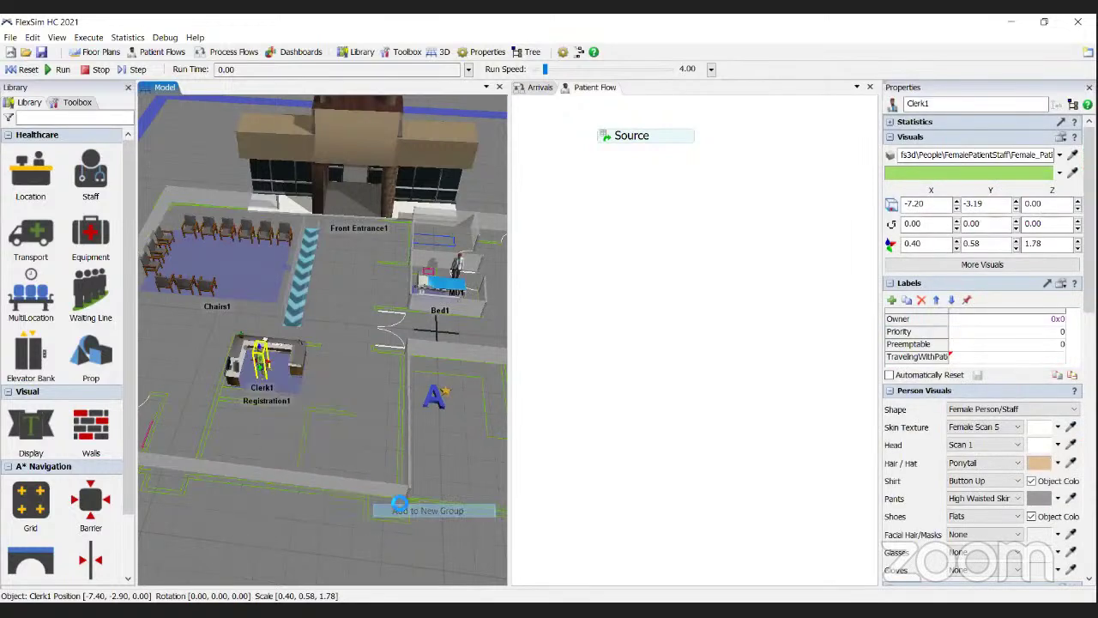
type("Clerks")
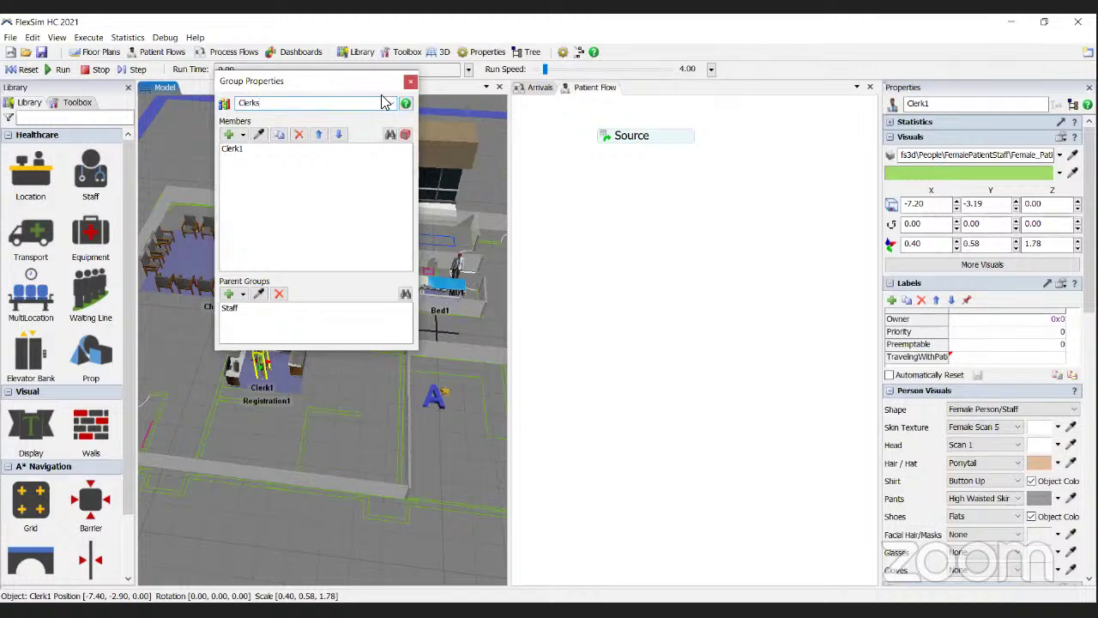
left_click(412, 82)
Add the Registration1 desk to a new location group named Registro
left_click(282, 345)
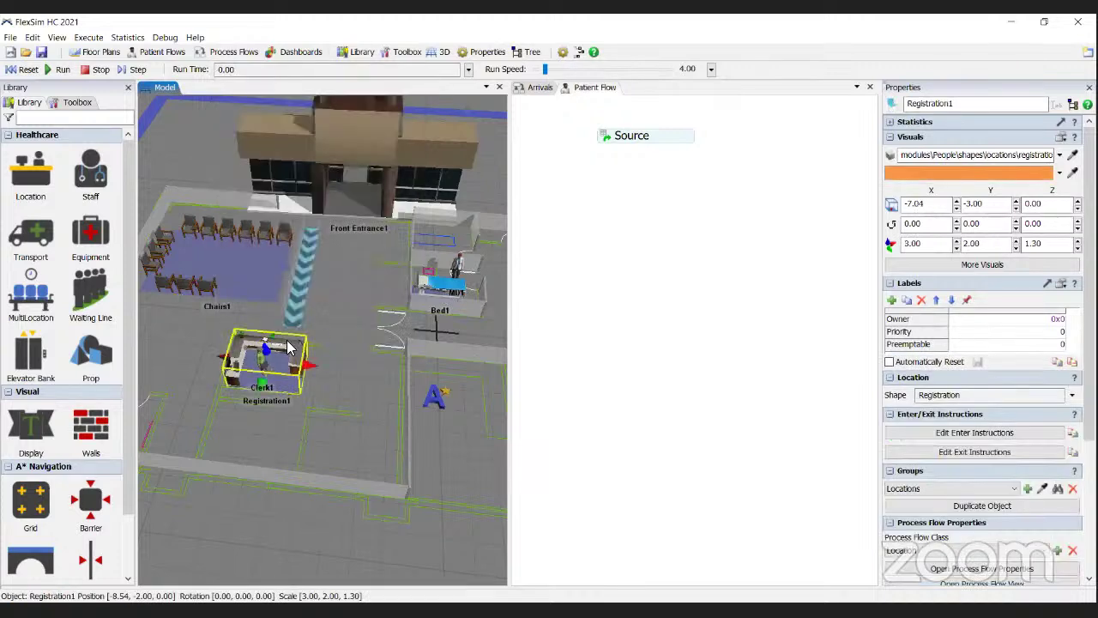
right_click(286, 342)
mouse_move(352, 487)
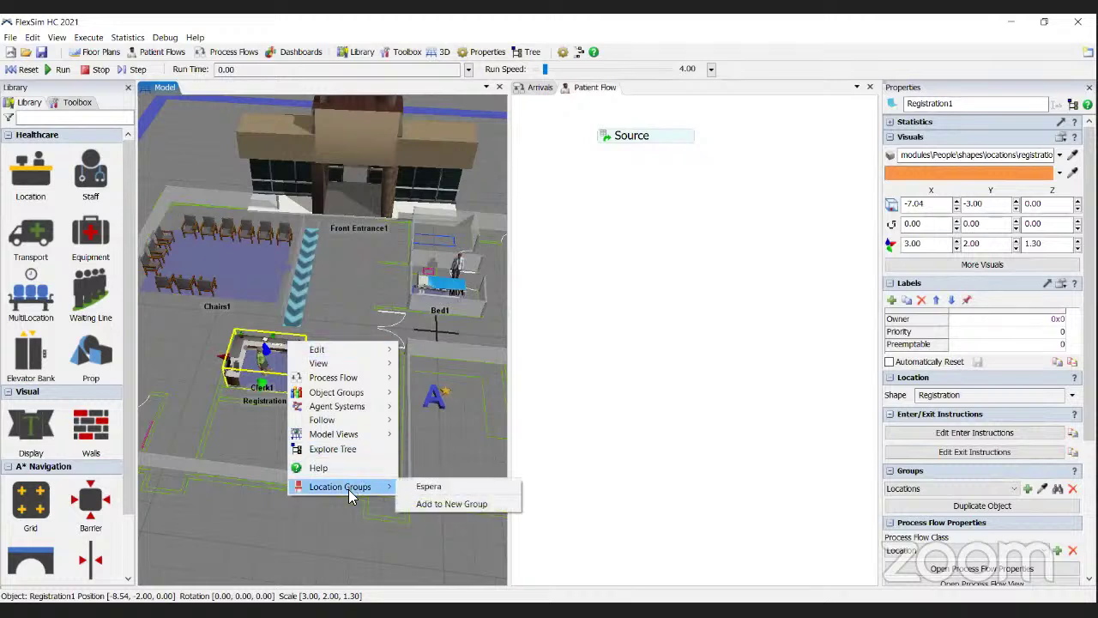
left_click(426, 504)
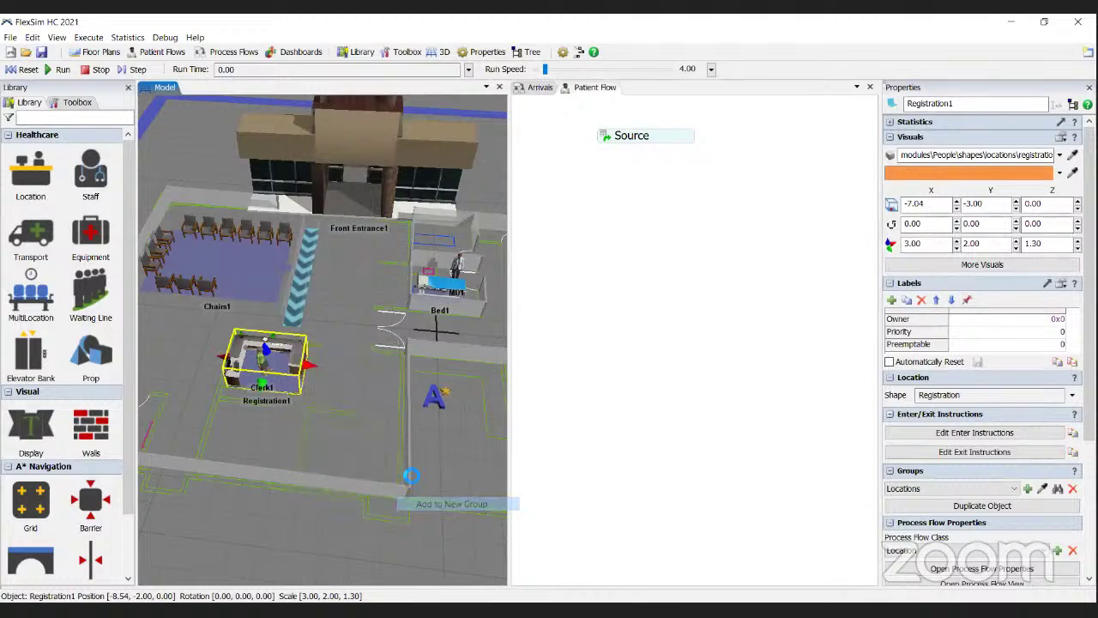
type("Registro")
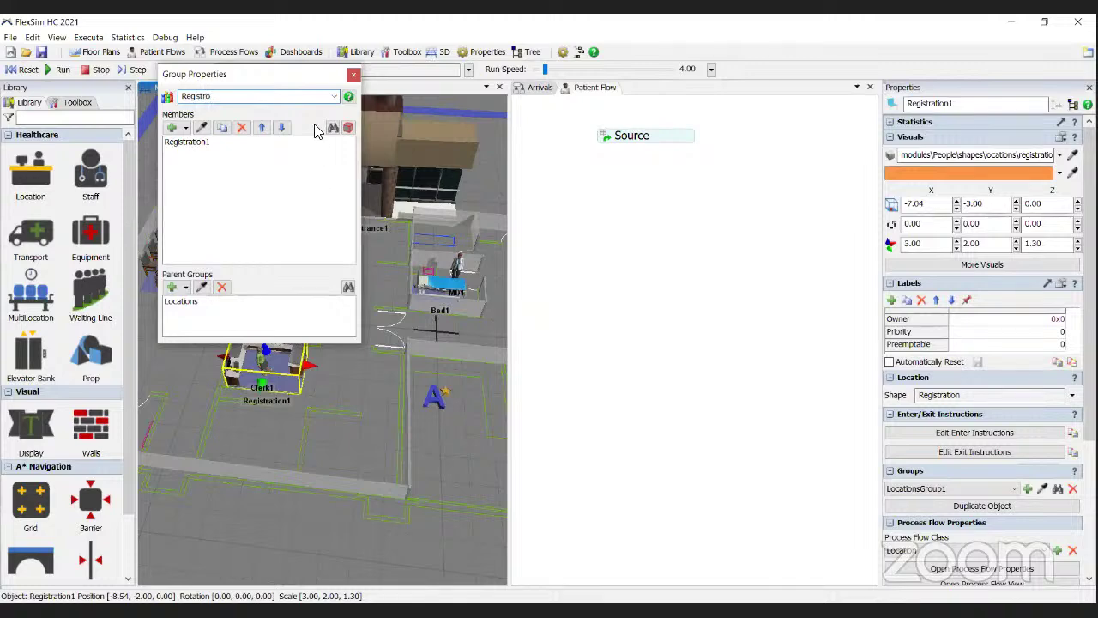
left_click(353, 76)
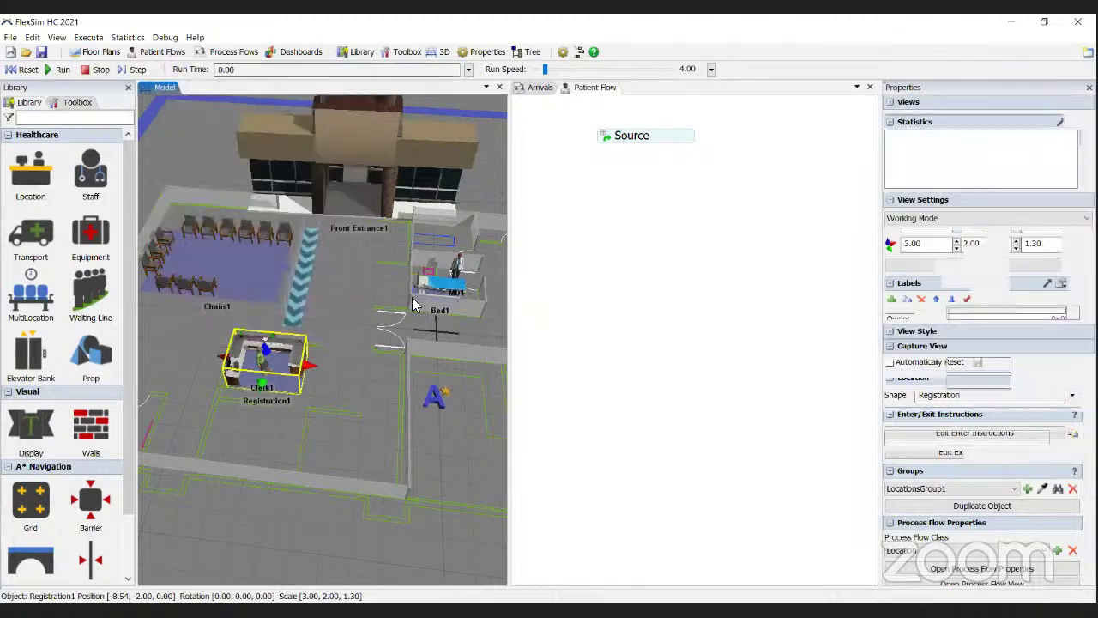
Add the doctor MD1 beside the bed to a new staff group named Medicos
left_click(457, 269)
left_click(458, 269)
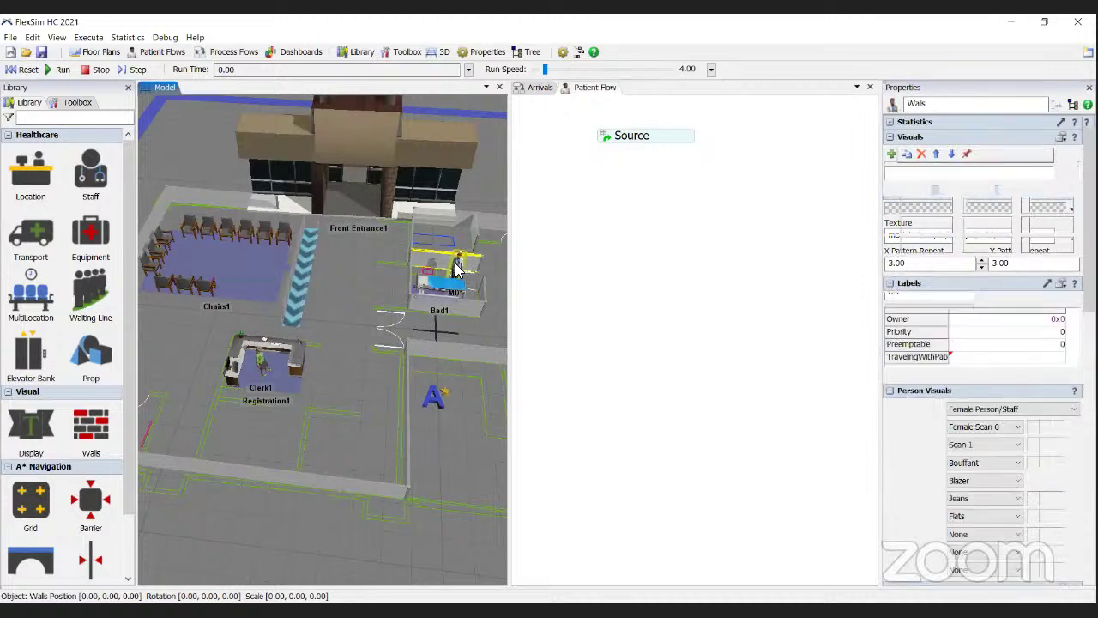
right_click(457, 269)
mouse_move(498, 410)
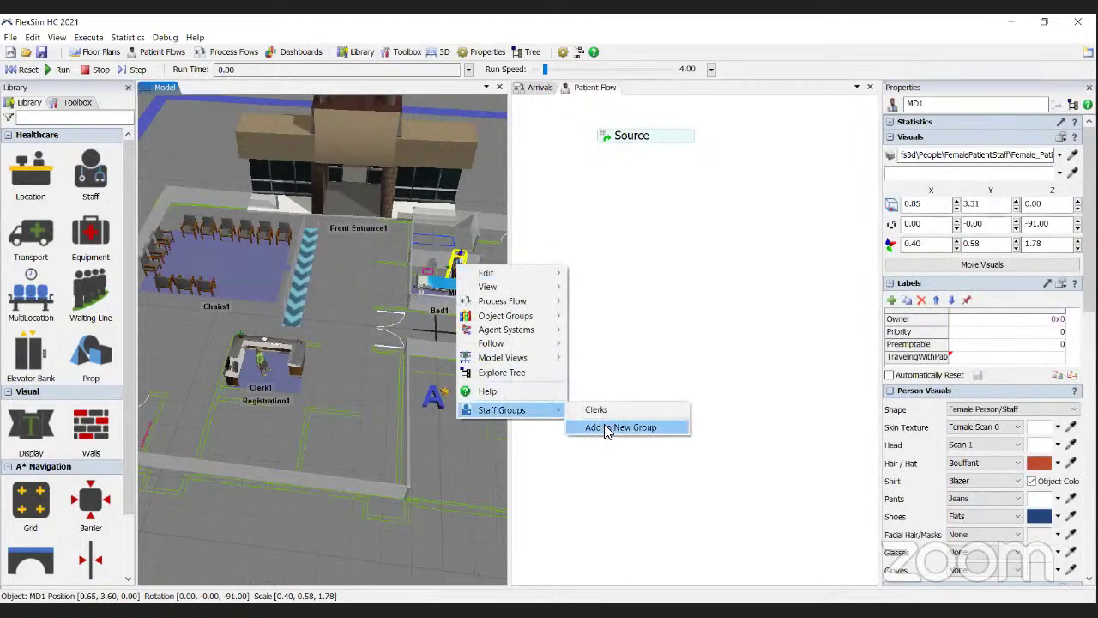
left_click(605, 427)
type("Medicos")
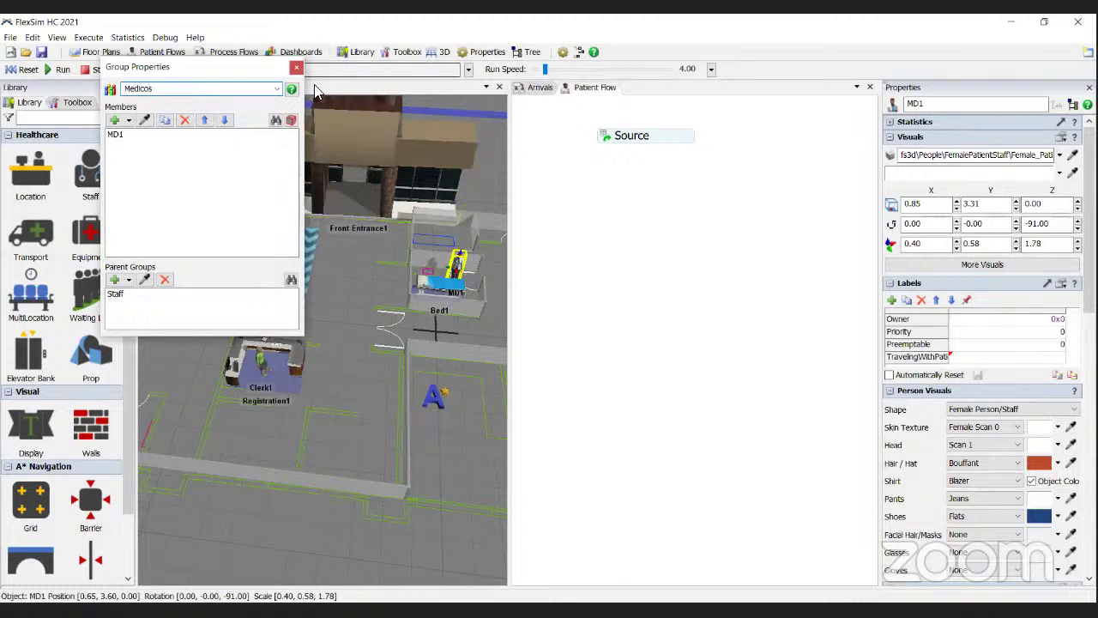
left_click(296, 66)
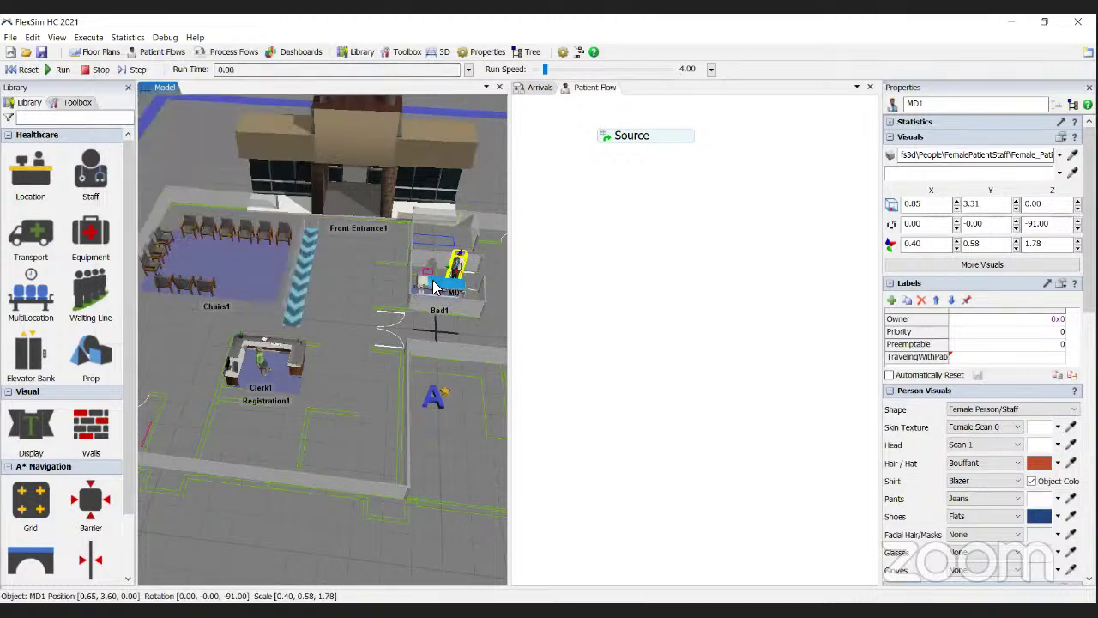
Add Bed1 to a new location group named Camas and clear the selection
right_click(435, 286)
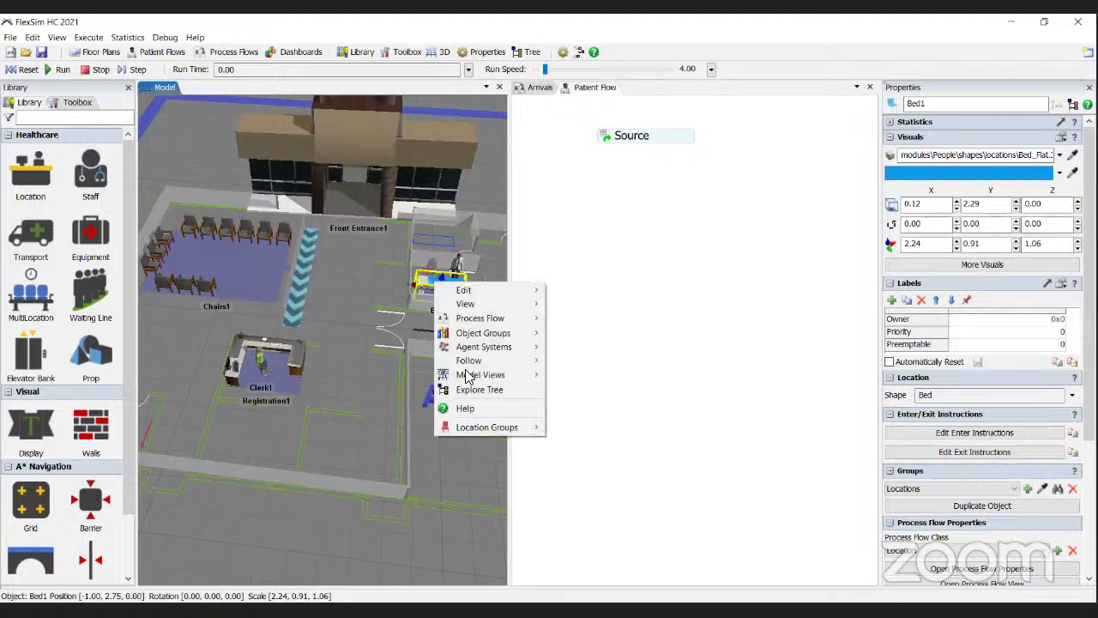
mouse_move(536, 426)
left_click(595, 458)
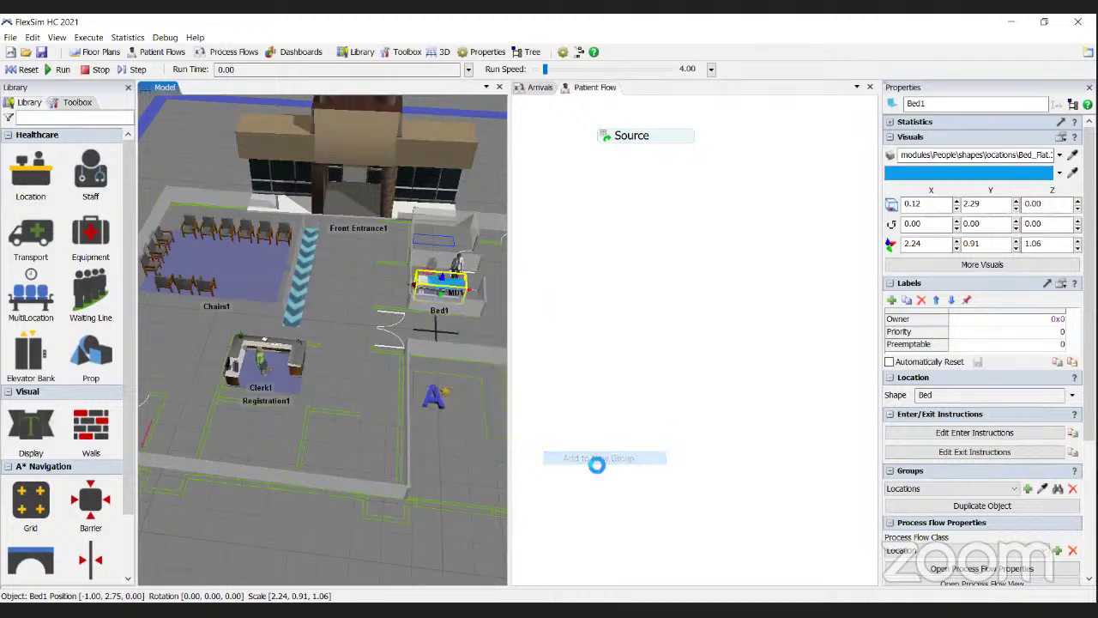
type("Camas")
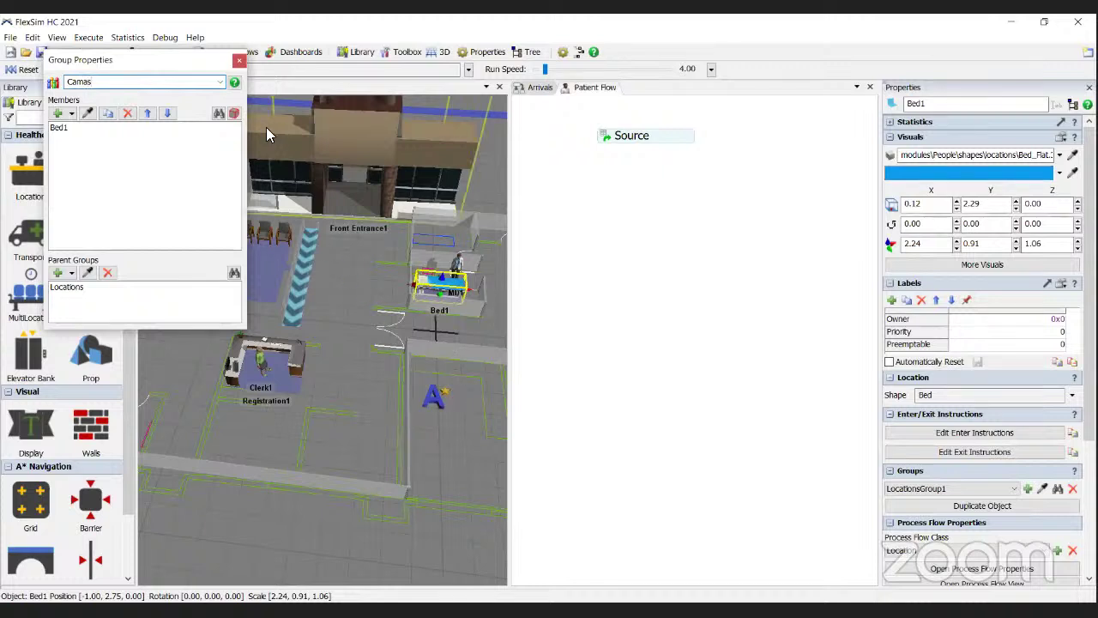
left_click(239, 63)
left_click(415, 262)
left_click(368, 252)
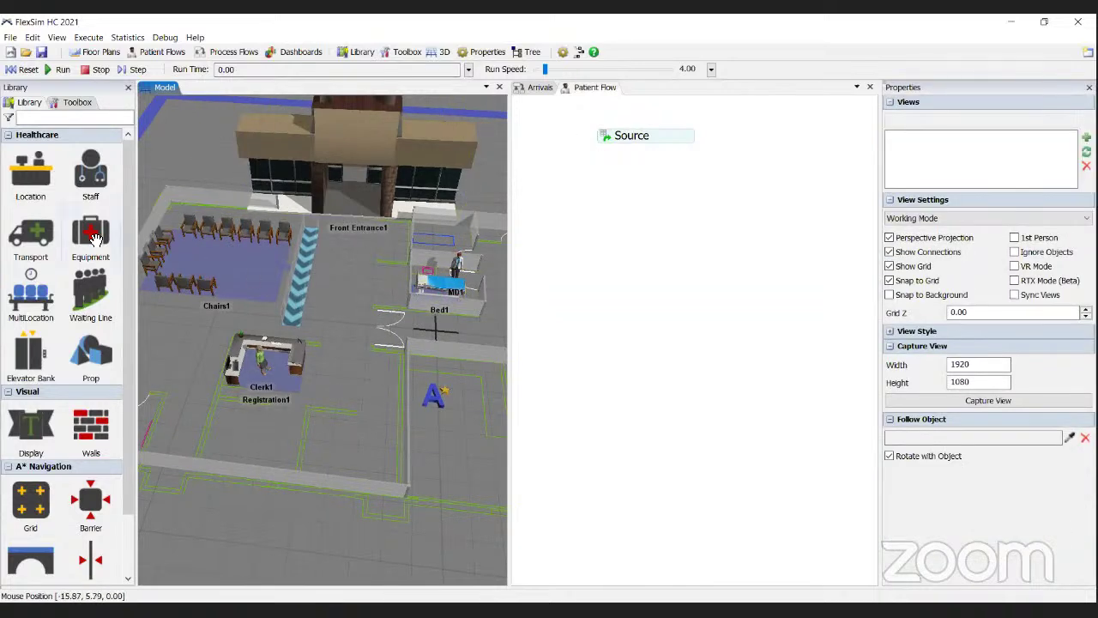
Add a Wait in Line then Process activity set below the Source in the Patient Flow
left_click(644, 310)
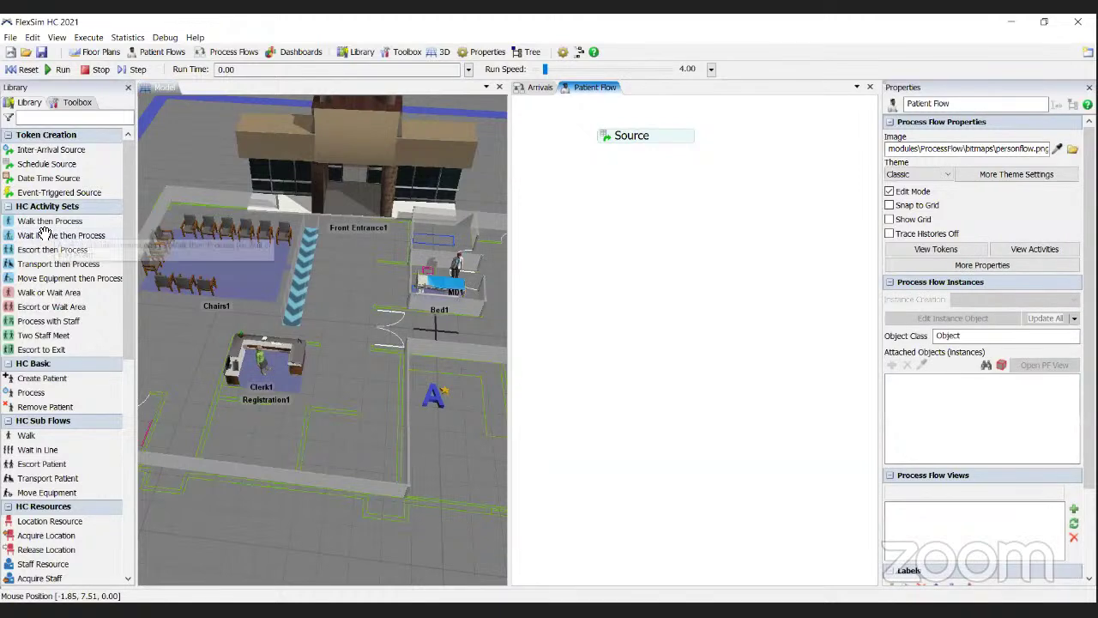
left_click_drag(44, 234, 496, 196)
left_click_drag(587, 200, 588, 201)
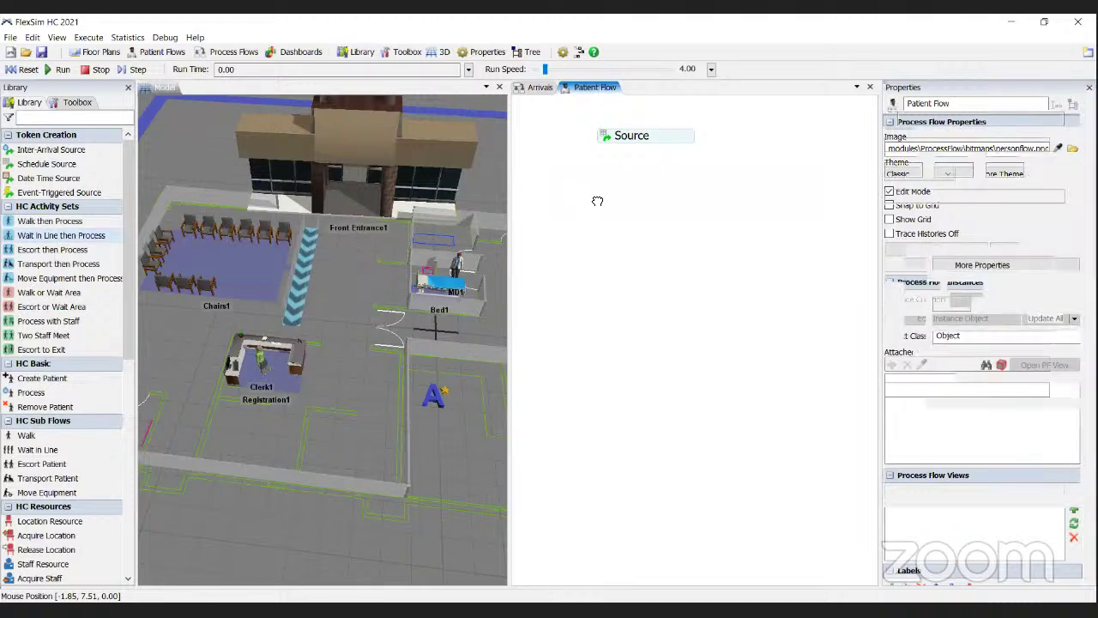
scroll(634, 199, "down", 3)
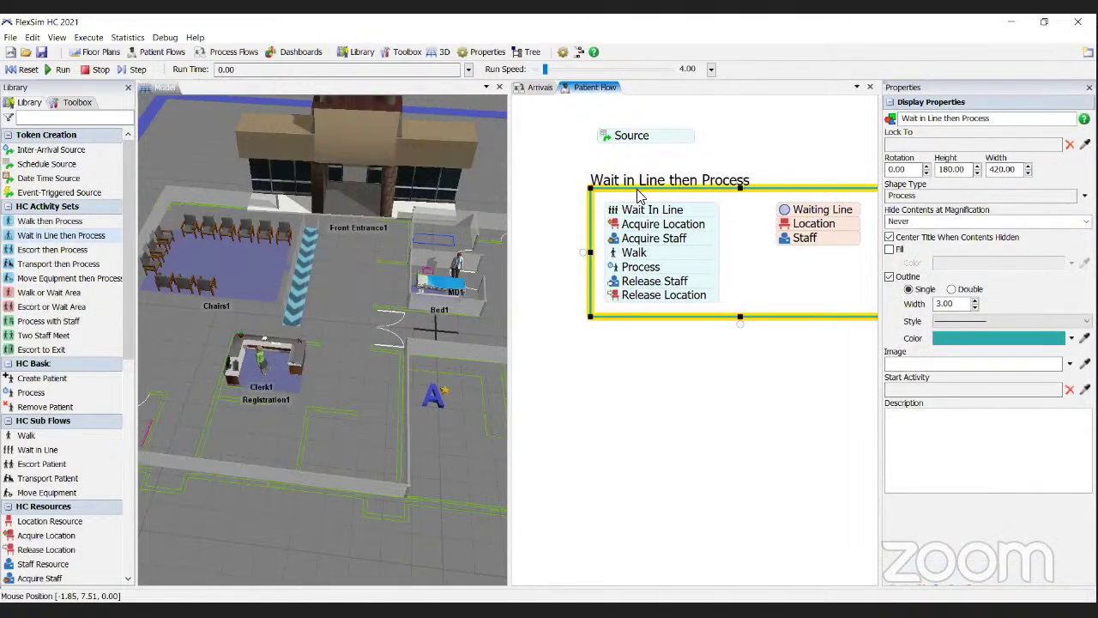
scroll(699, 147, "up", 3)
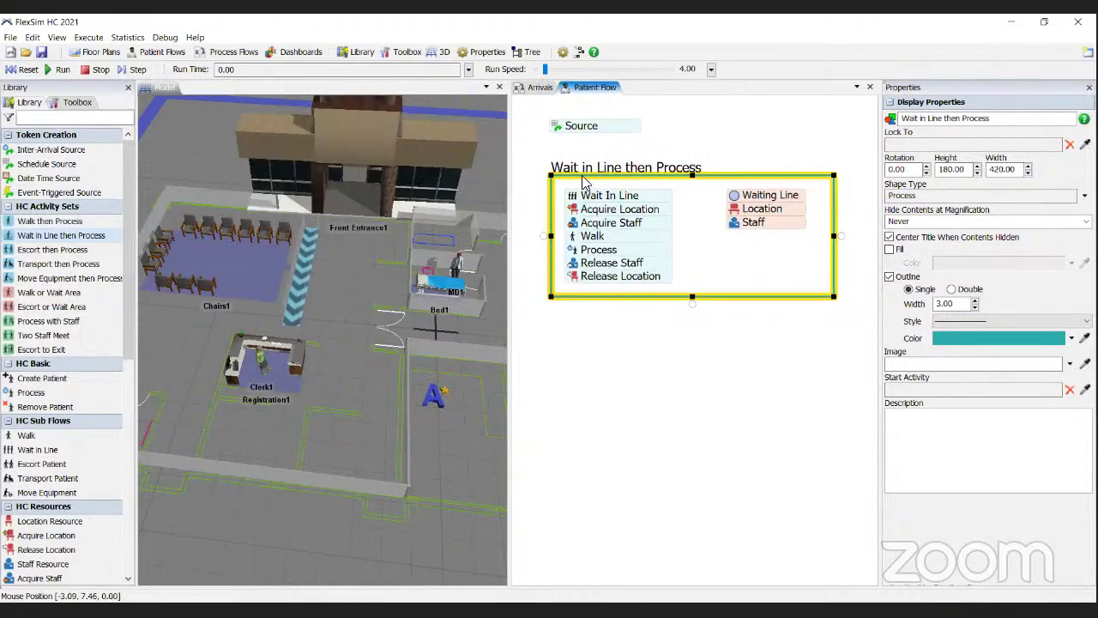
left_click(661, 147)
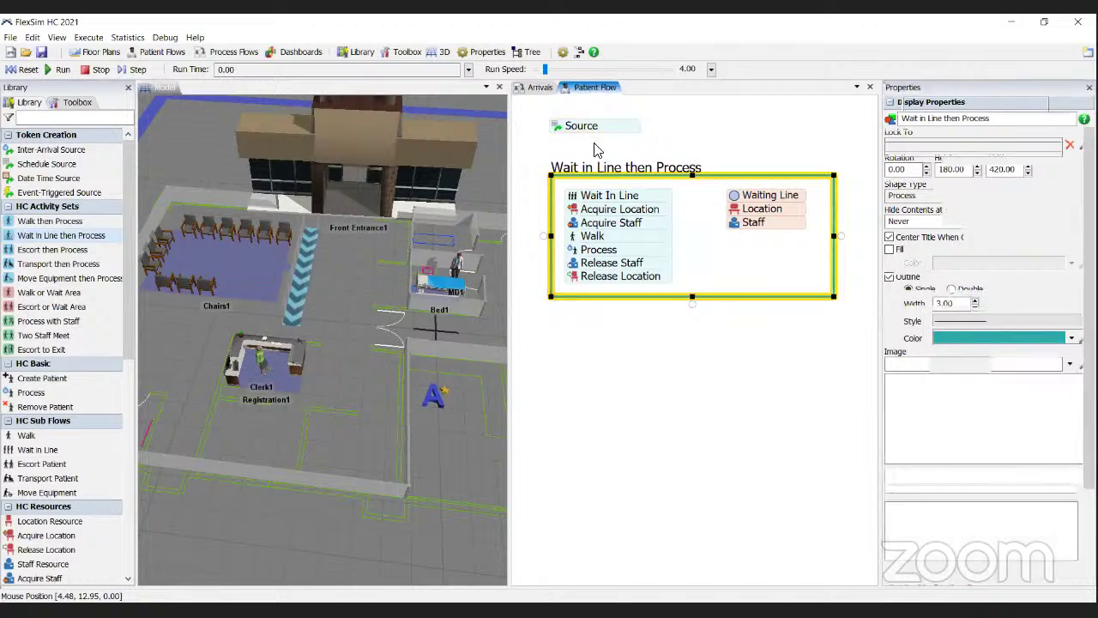
scroll(592, 140, "up", 1)
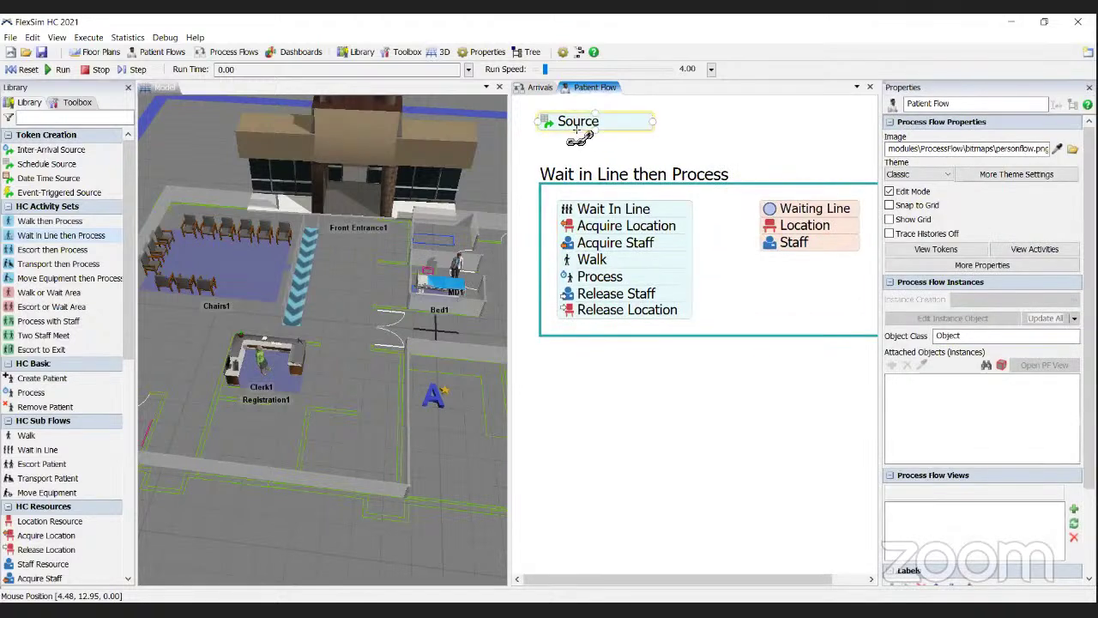
Connect the Source to the Wait In Line activity and select the Source to show its properties
left_click_drag(577, 142, 573, 214)
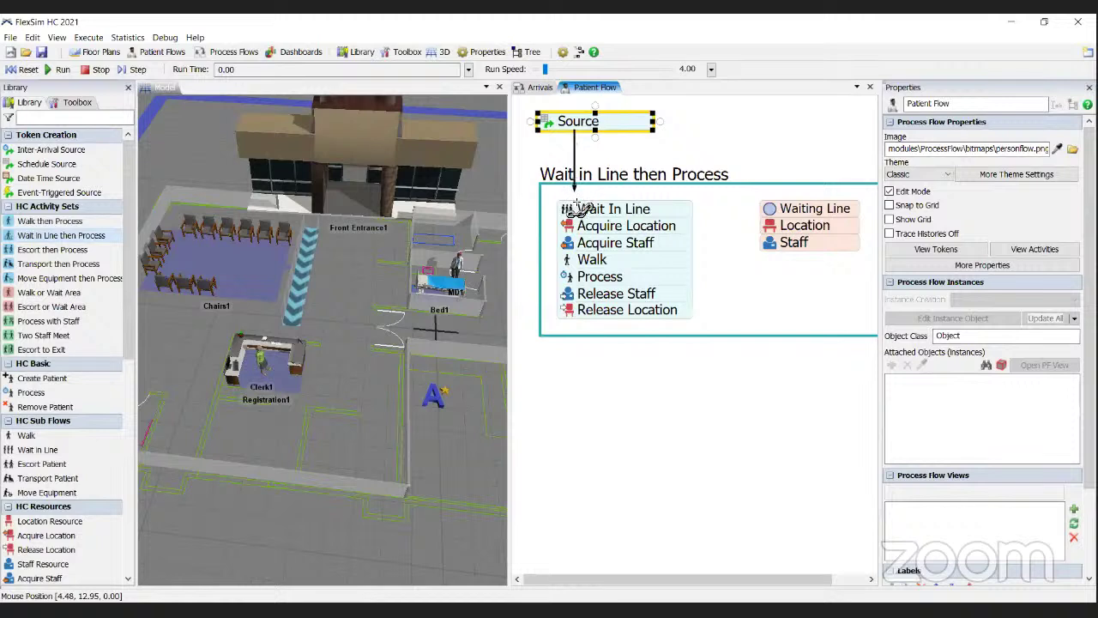
left_click(582, 124)
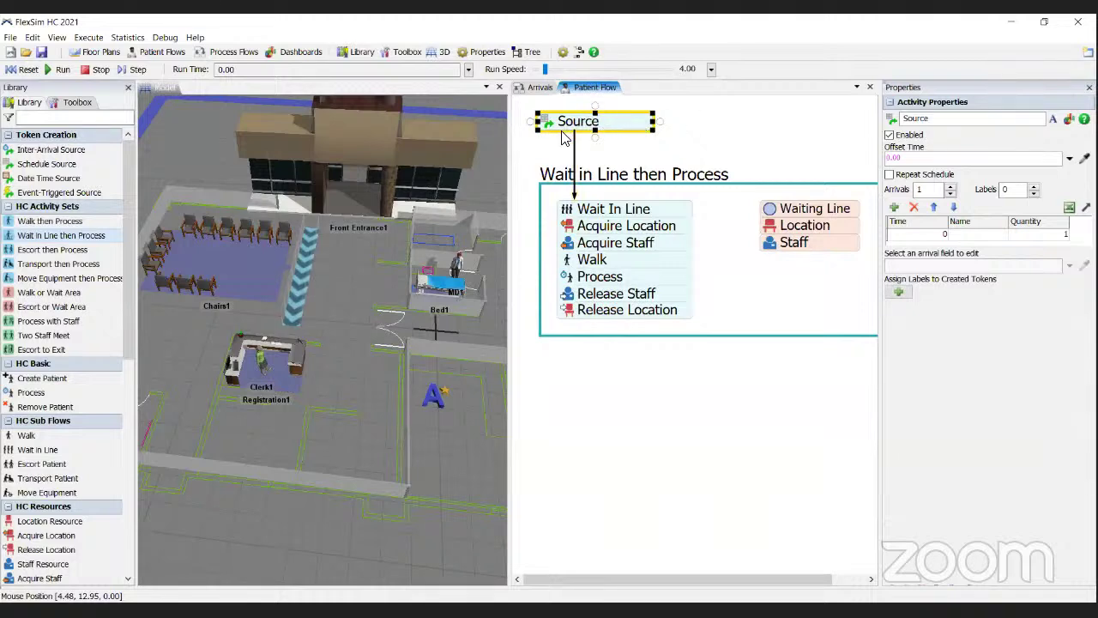
Examine the settings of the Wait In Line activity and the location resource options of the Acquire Location activity
left_click(566, 215)
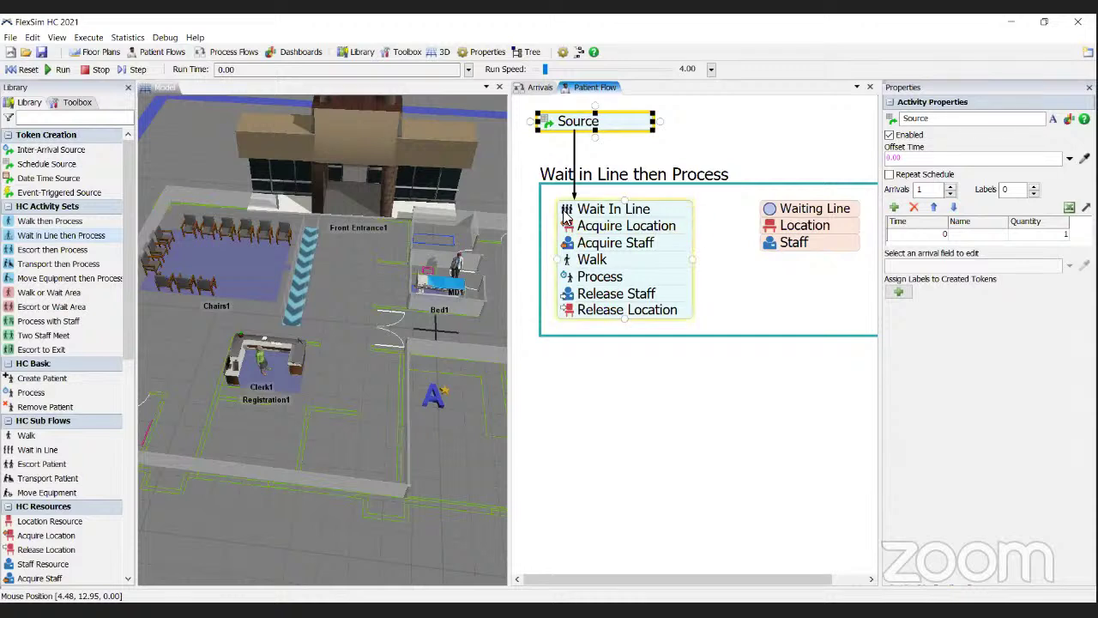
double_click(566, 216)
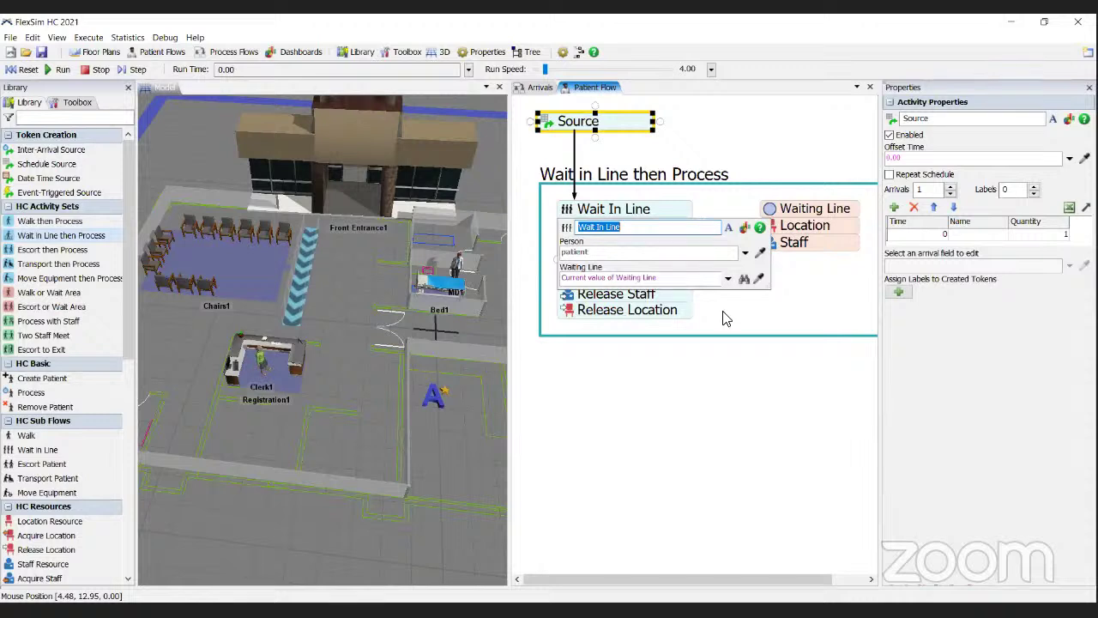
key("Escape")
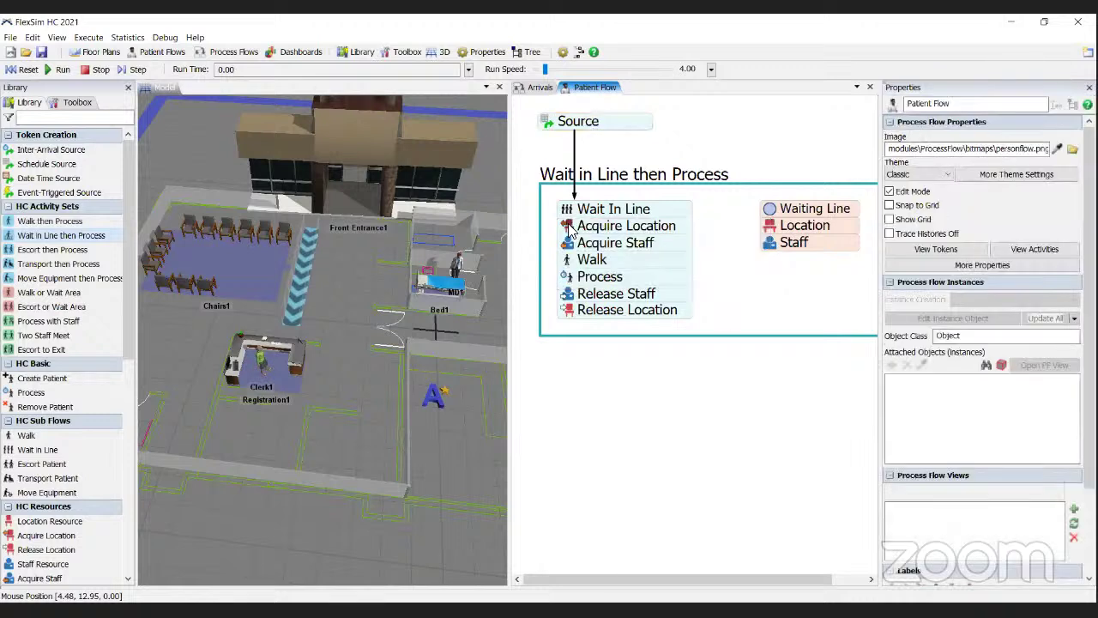
double_click(615, 232)
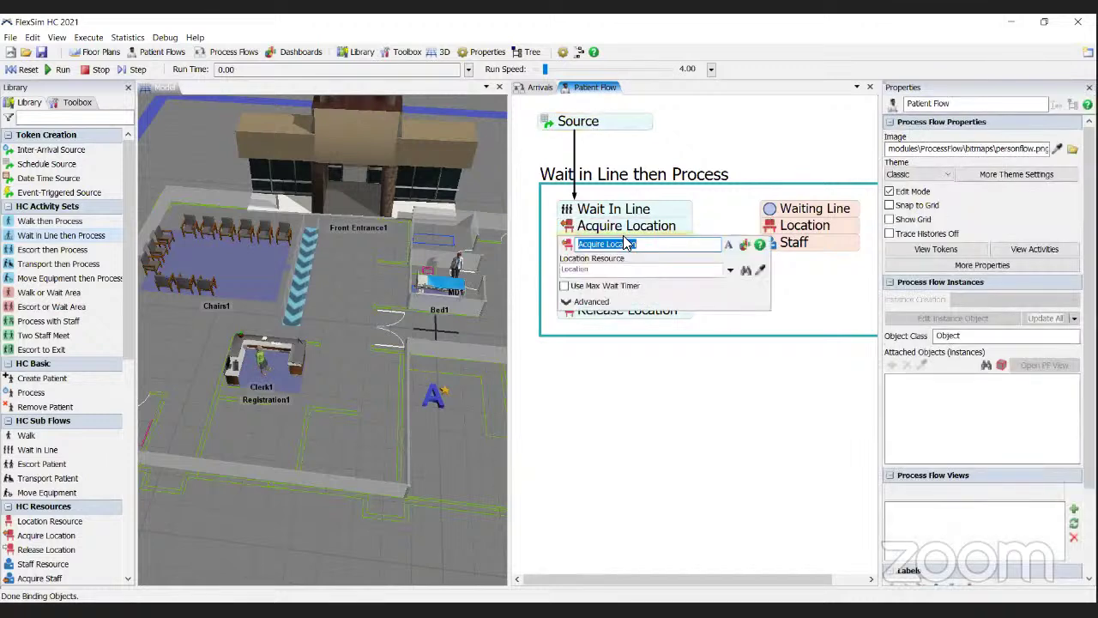
left_click(729, 269)
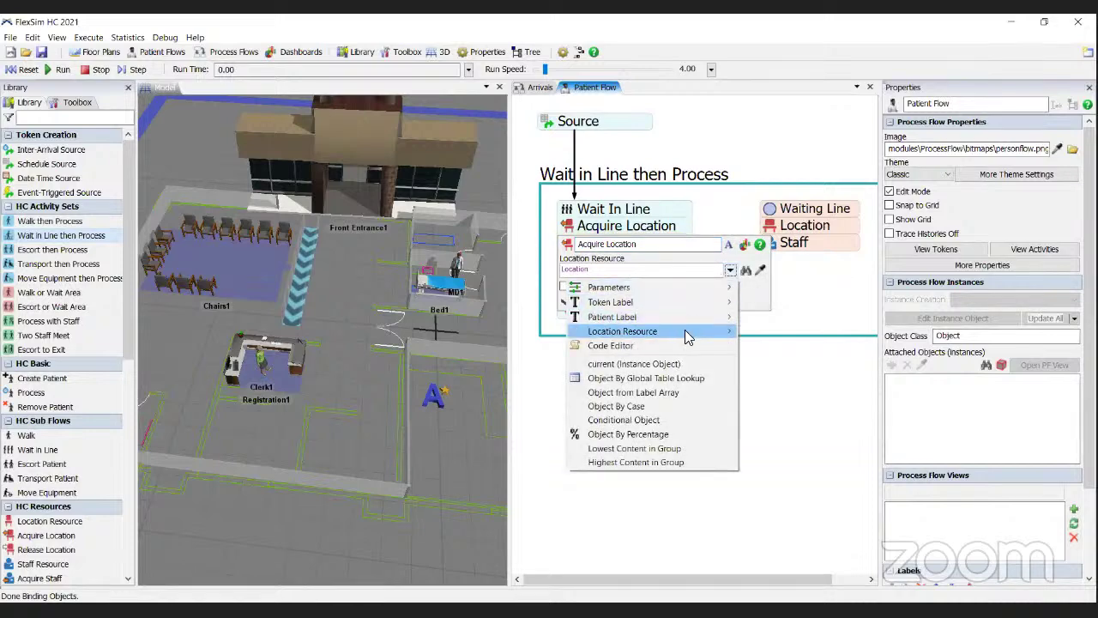
mouse_move(688, 332)
left_click(769, 231)
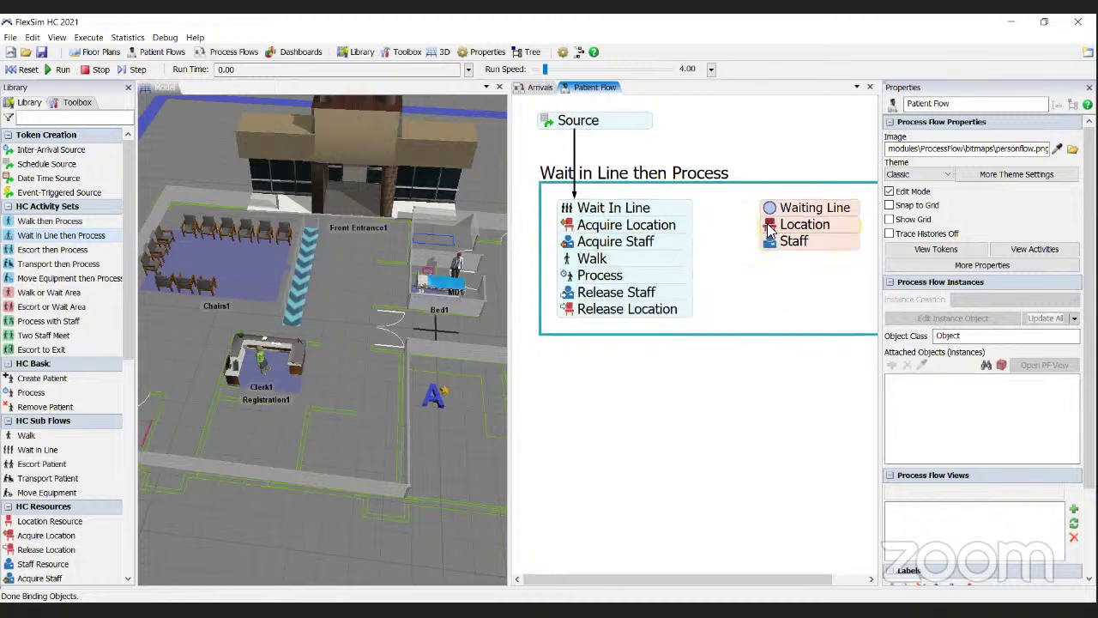
Rename the activity set's Location resource as Registro and assign it the Registro location group
double_click(769, 231)
type("Registro")
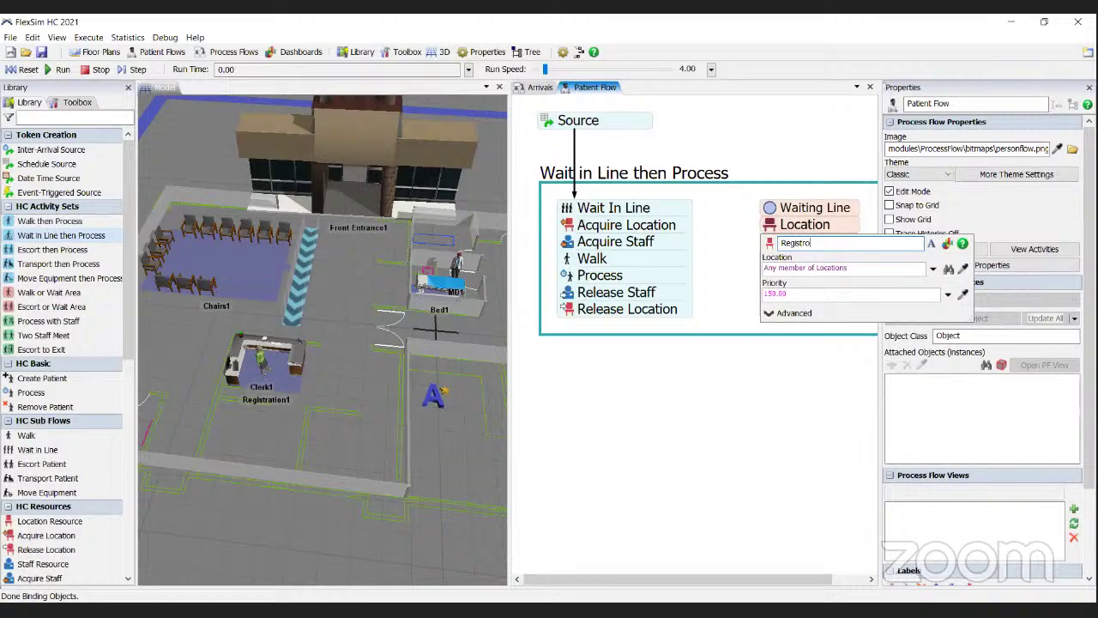
left_click(932, 269)
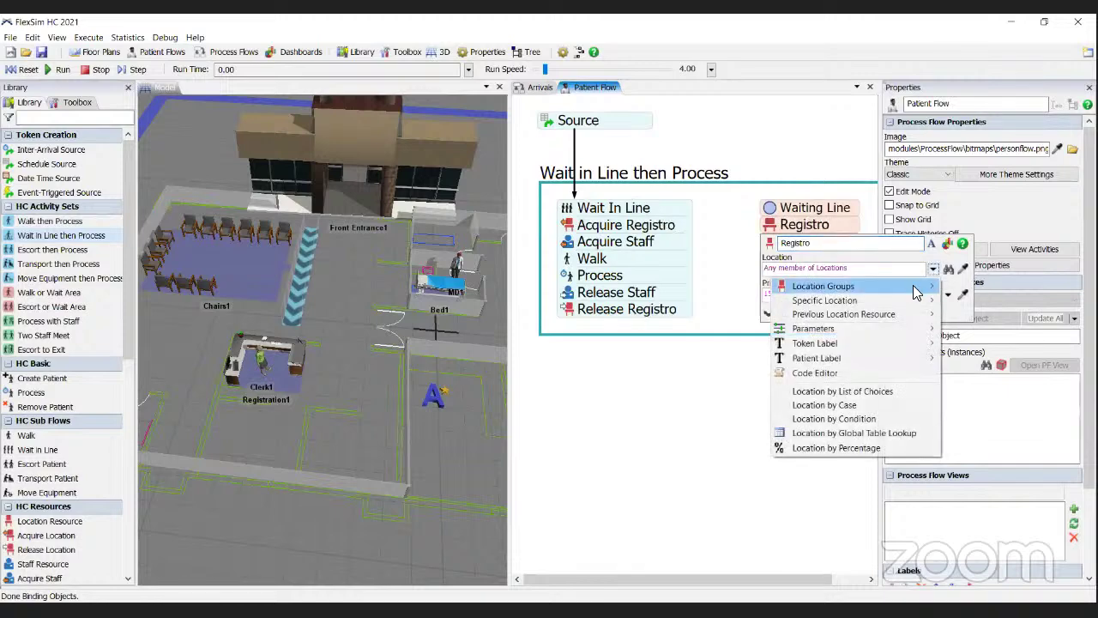
mouse_move(916, 292)
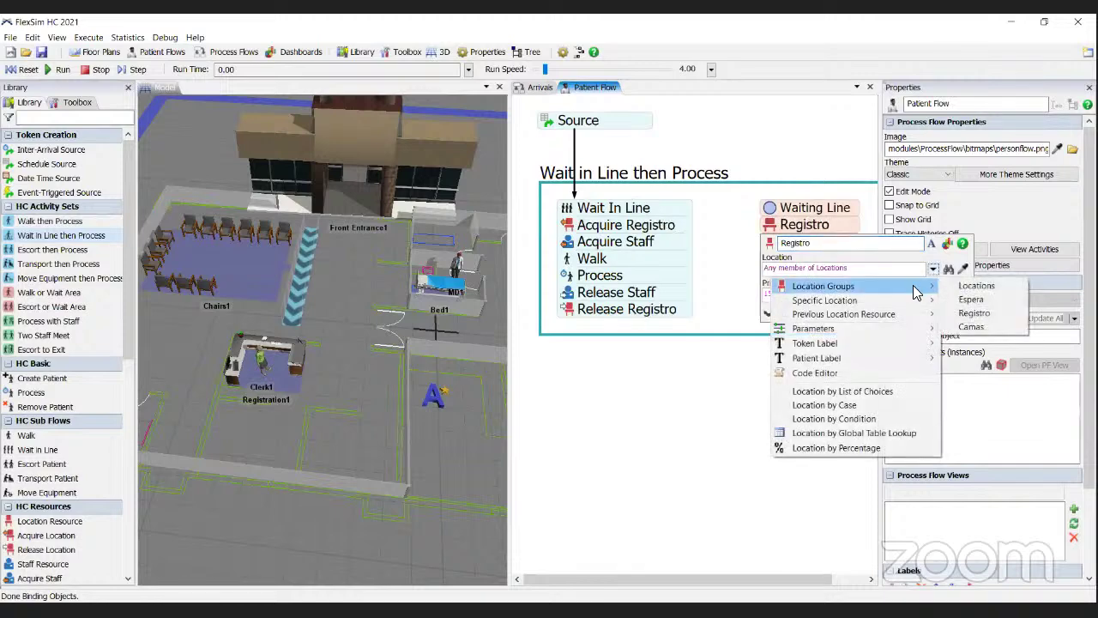
left_click(974, 313)
left_click(802, 367)
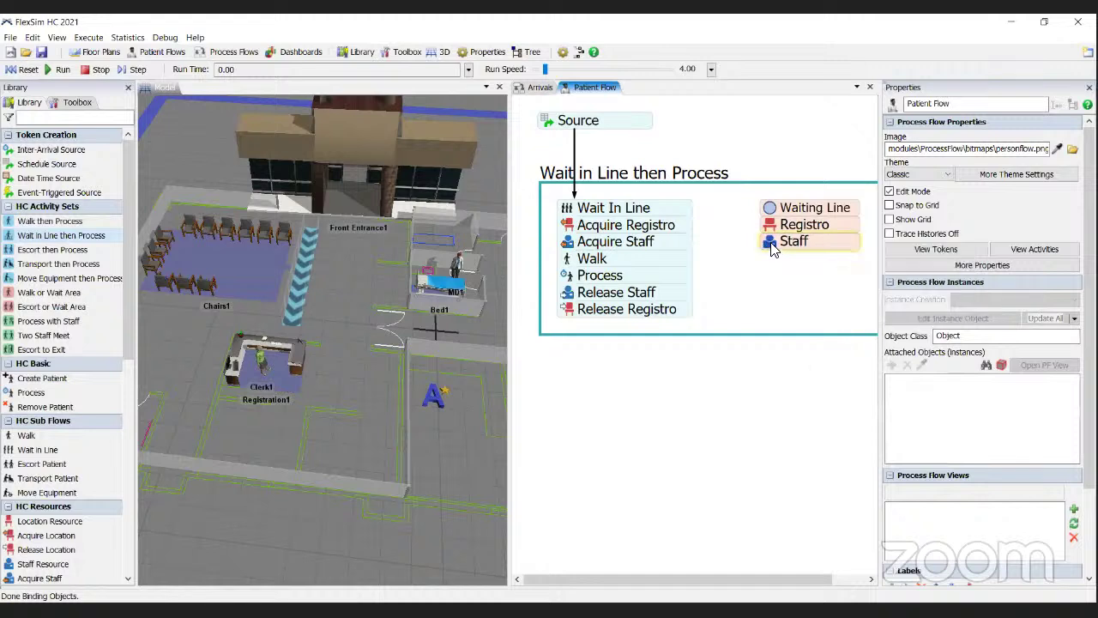
Set the Staff resource of the Wait in Line then Process set to any member of the Clerks group
left_click(774, 246)
left_click(933, 286)
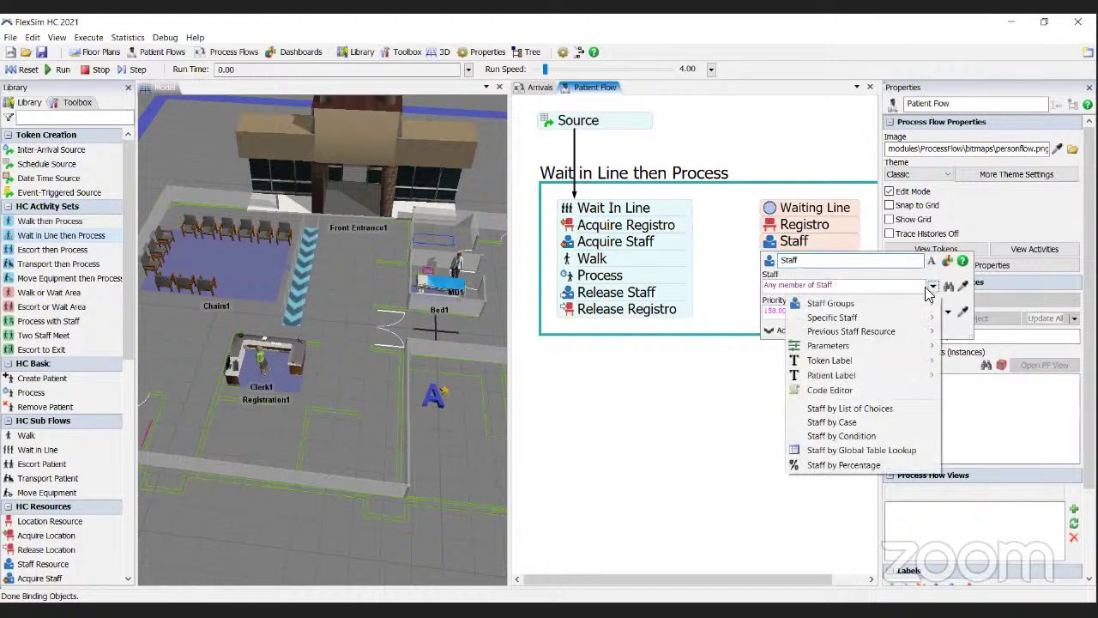
mouse_move(907, 303)
left_click(969, 317)
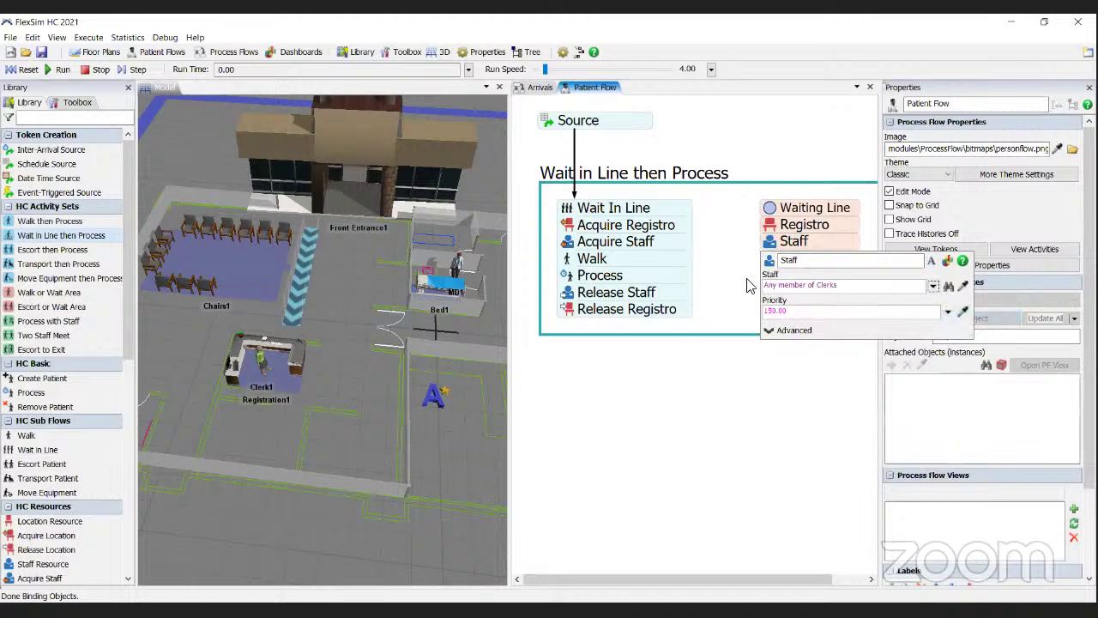
Rename the Staff resource in the patient flow as Clerks
left_click(775, 246)
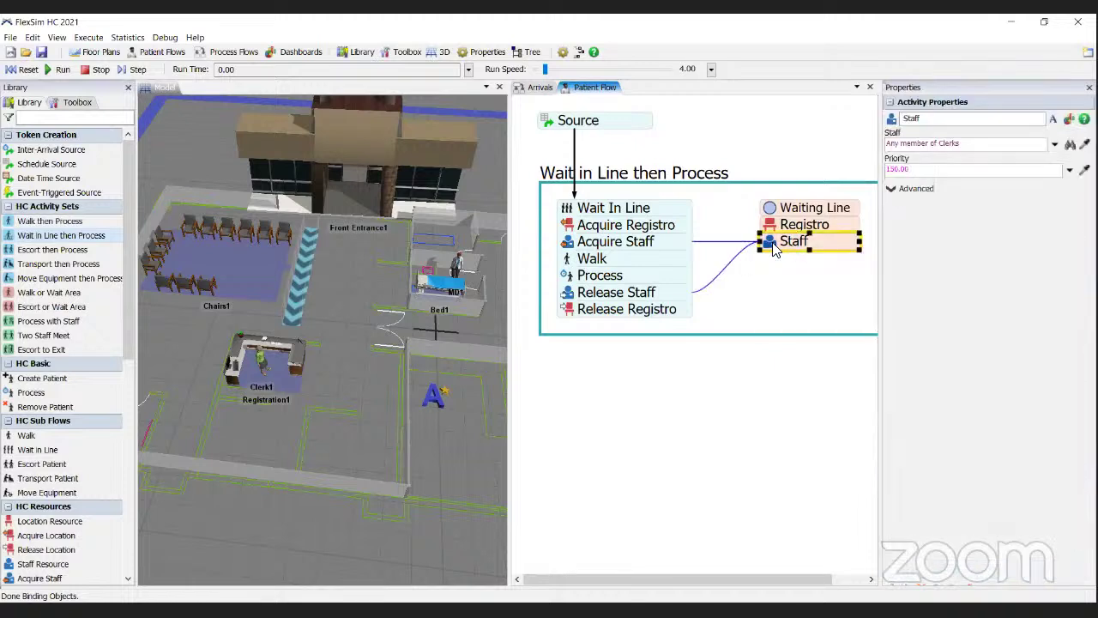
left_click(774, 247)
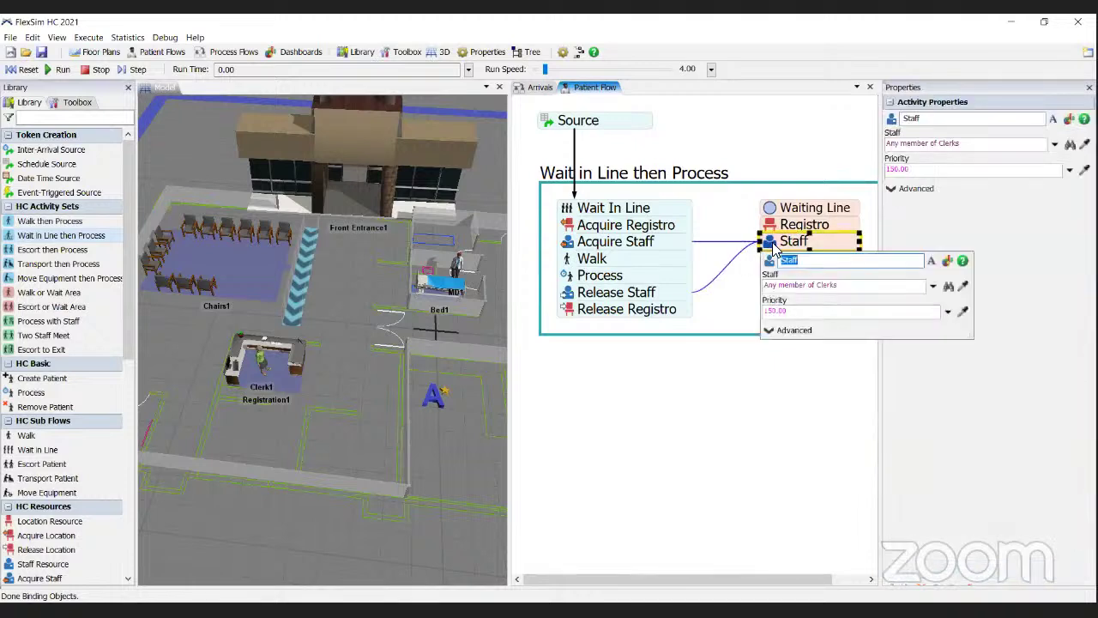
type("Clerks")
key("Return")
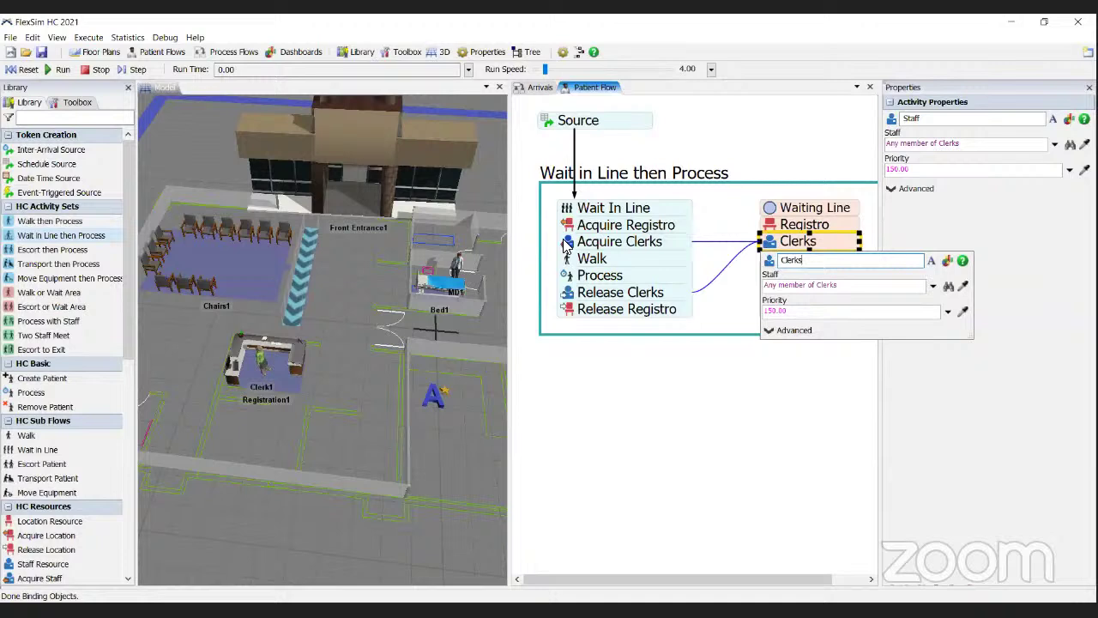
left_click(704, 397)
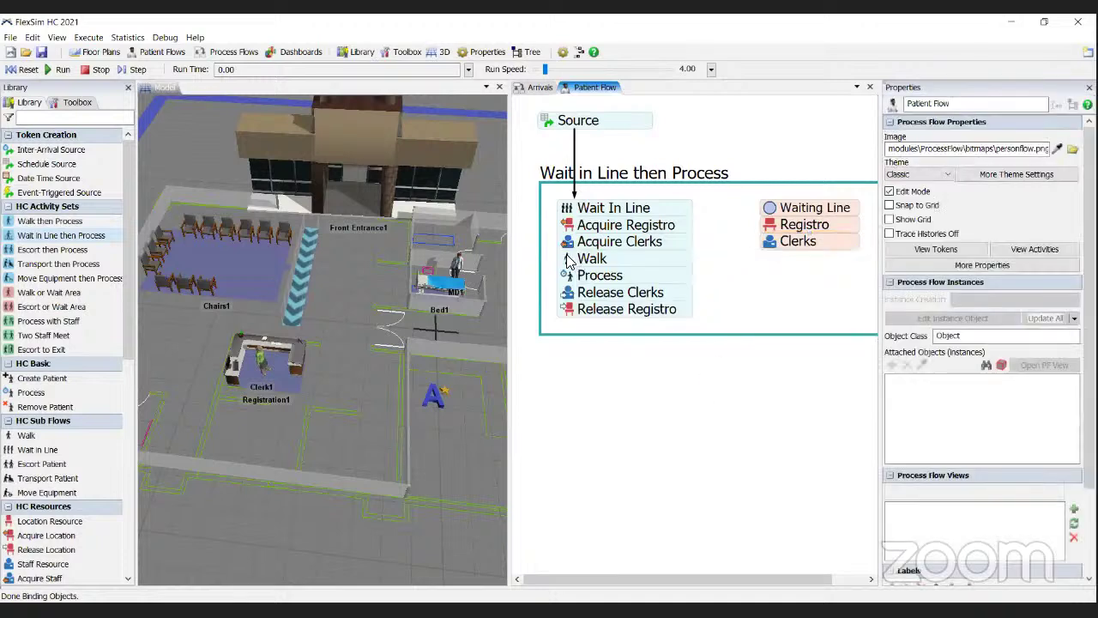
Set the Process activity's exponential process time to minutes(2) in place of its existing minutes value
left_click(568, 261)
left_click(567, 276)
triple_click(615, 319)
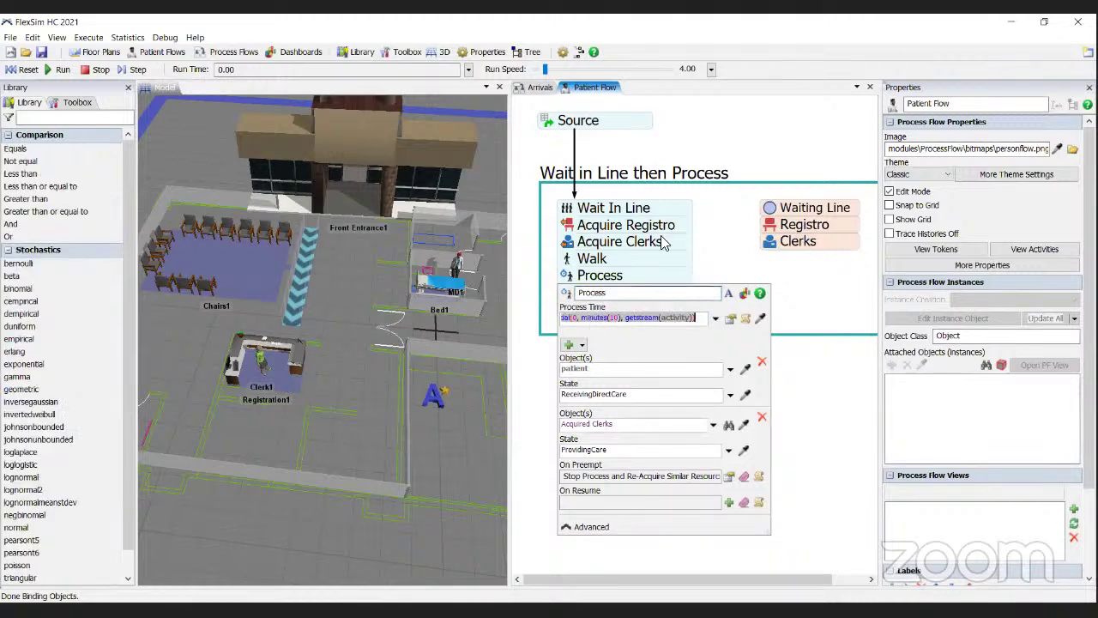
left_click(614, 318)
type("2")
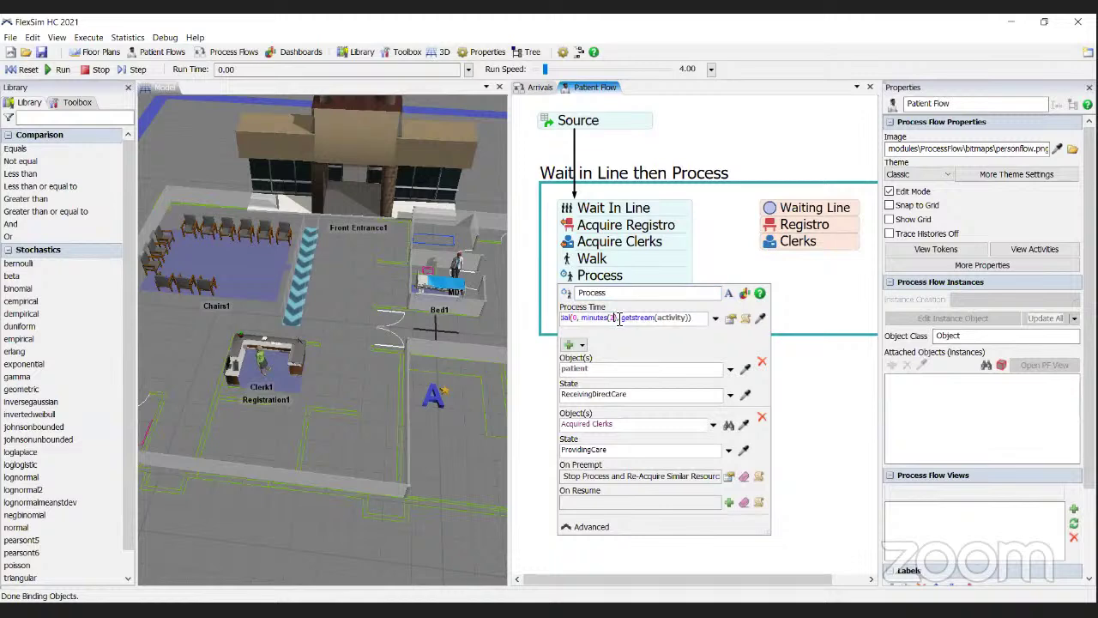
left_click(709, 276)
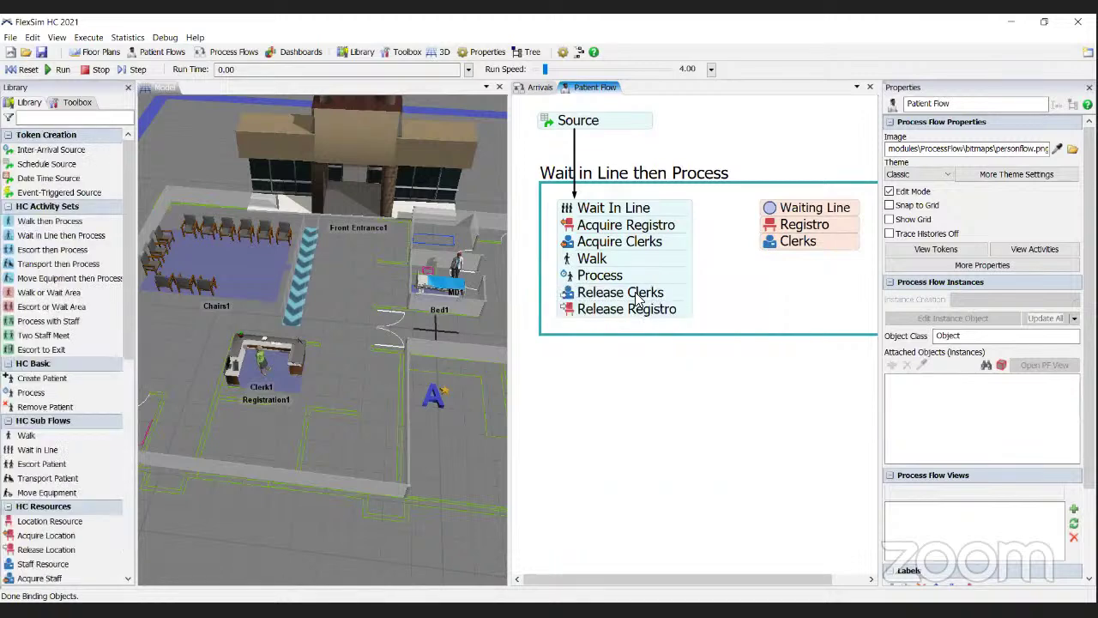
Stretch the Wait in Line then Process frame downward to make room for more activities below Release Registro
left_click(717, 334)
left_click_drag(717, 334, 719, 367)
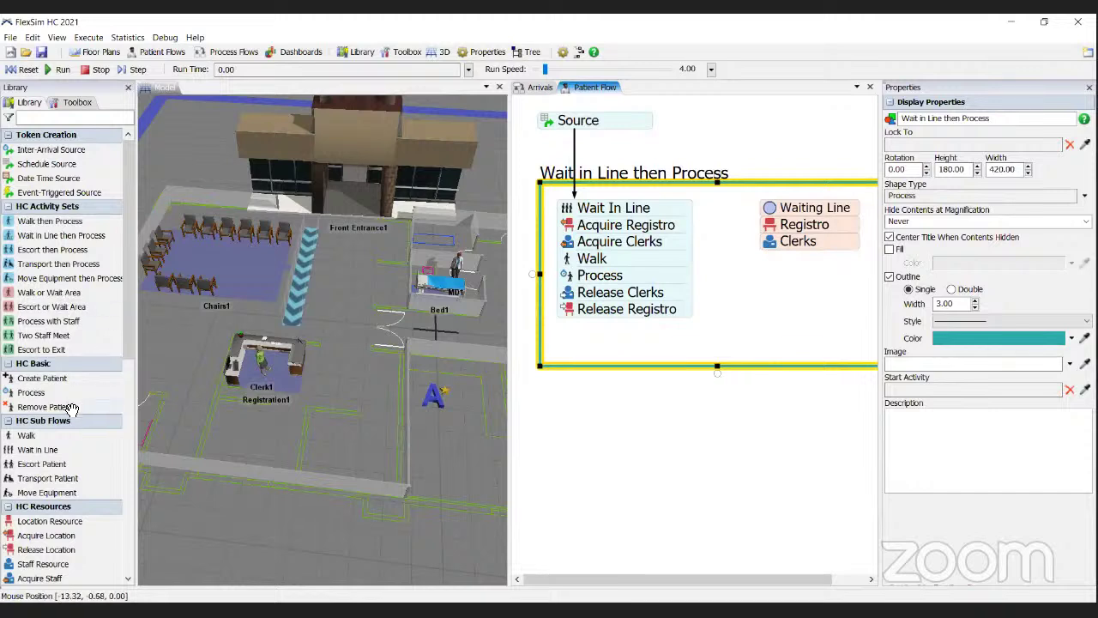
left_click_drag(733, 329, 734, 293)
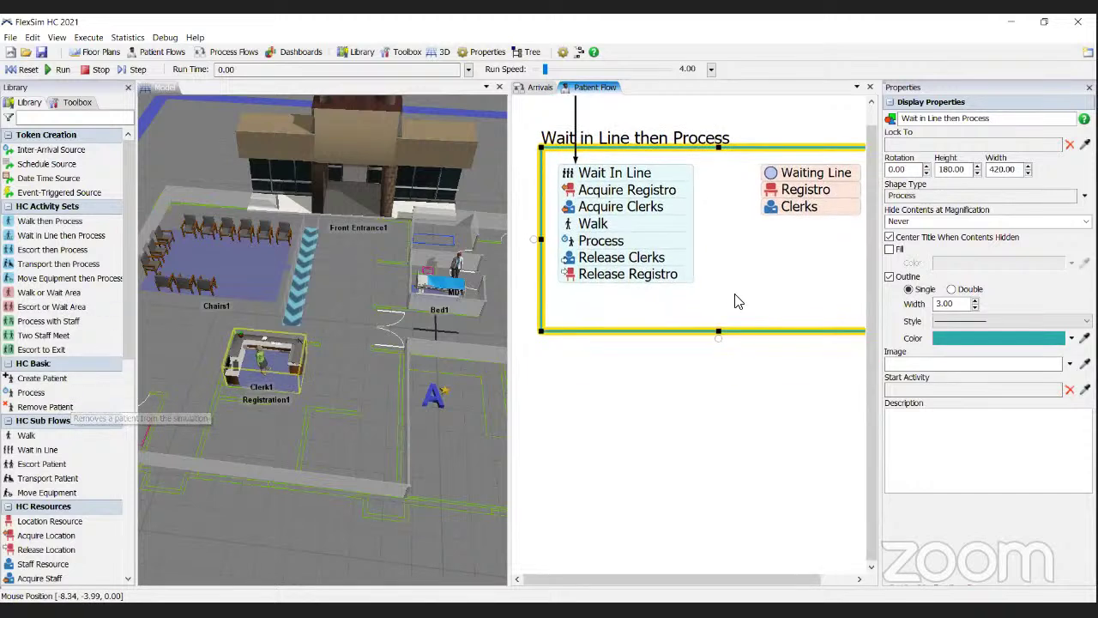
left_click(770, 287)
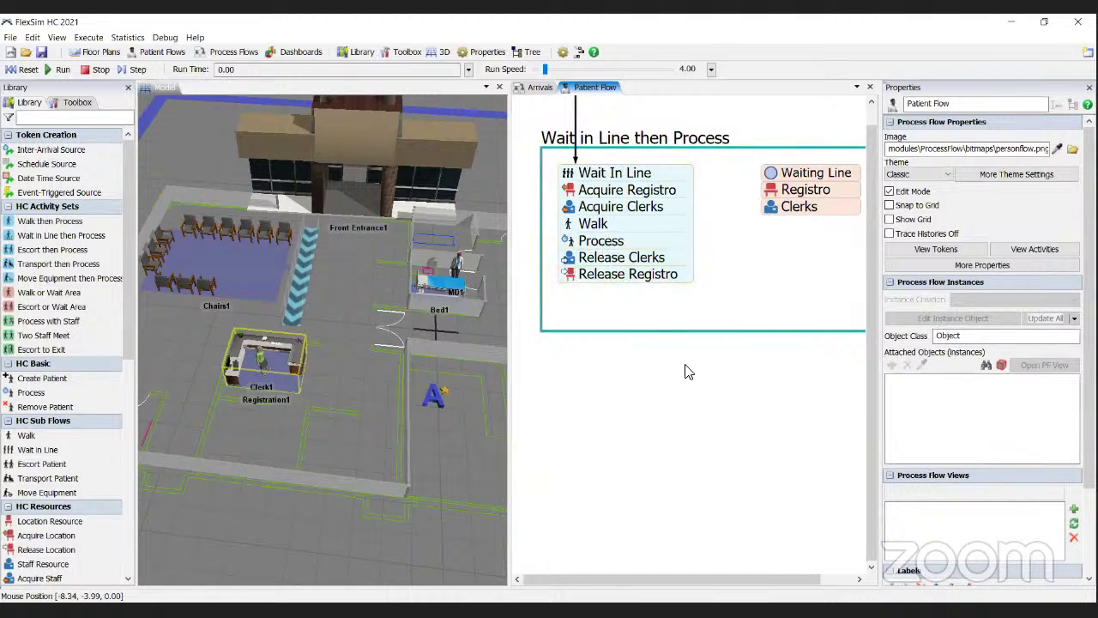
left_click(695, 332)
left_click_drag(719, 333, 723, 382)
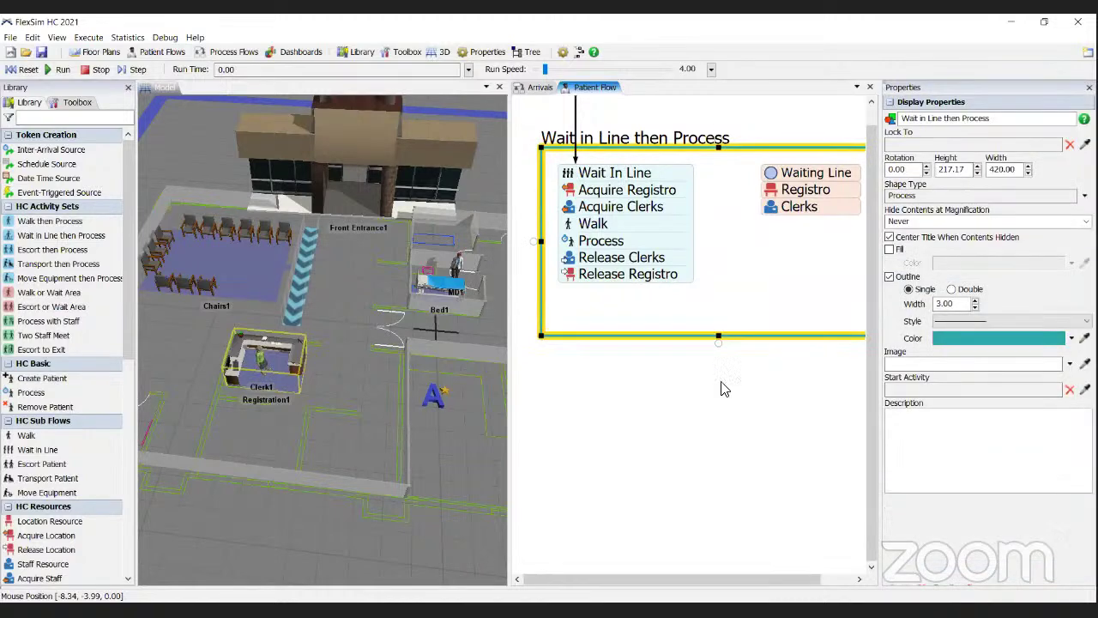
Detach Release Clerks from the activity block, attach Release Registro directly below Process, and place Release Clerks separately underneath
left_click(666, 217)
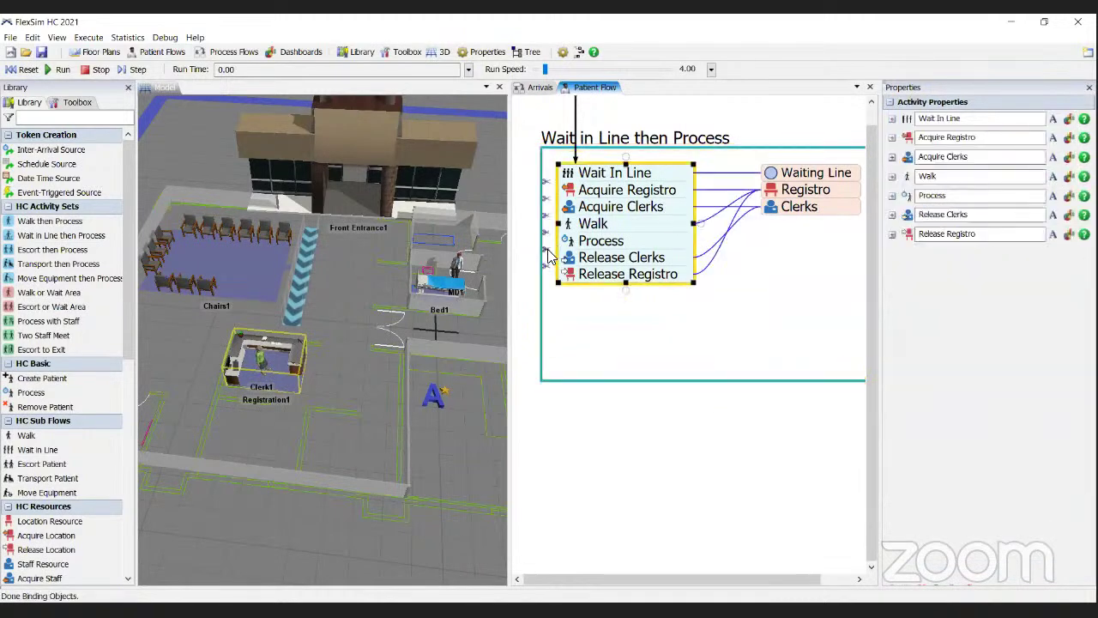
left_click_drag(549, 257, 544, 282)
left_click(545, 275)
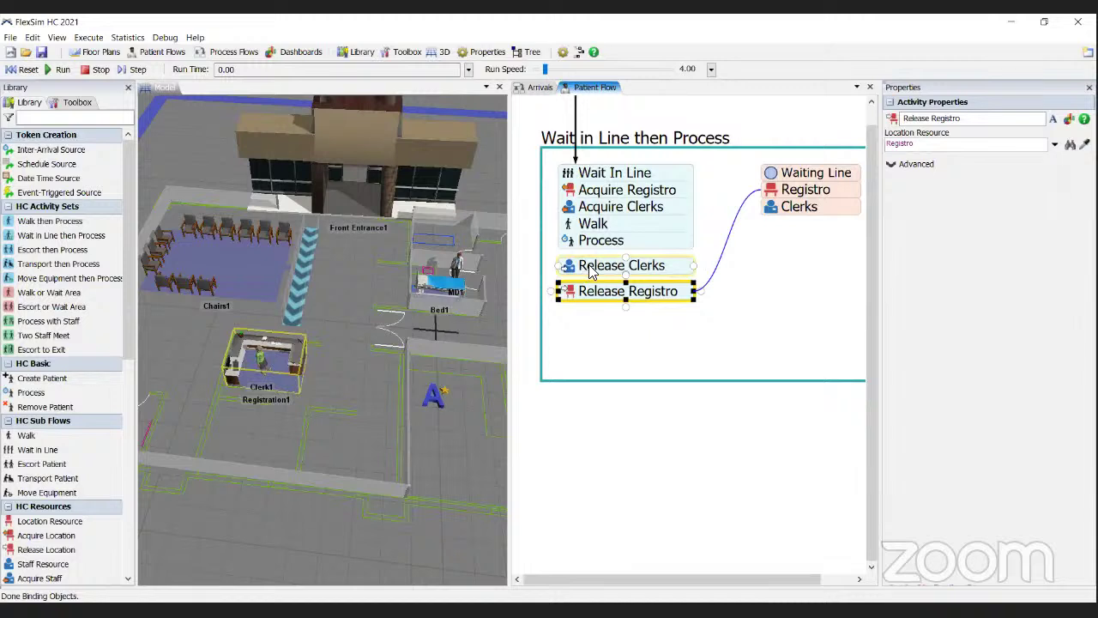
left_click_drag(600, 292, 601, 303)
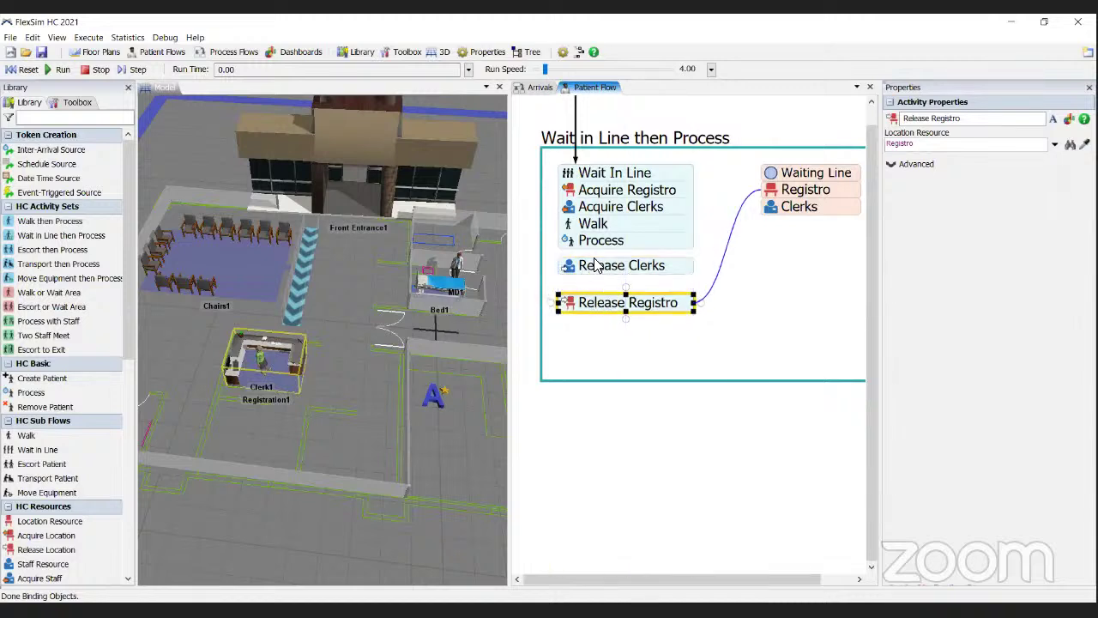
left_click_drag(596, 266, 735, 272)
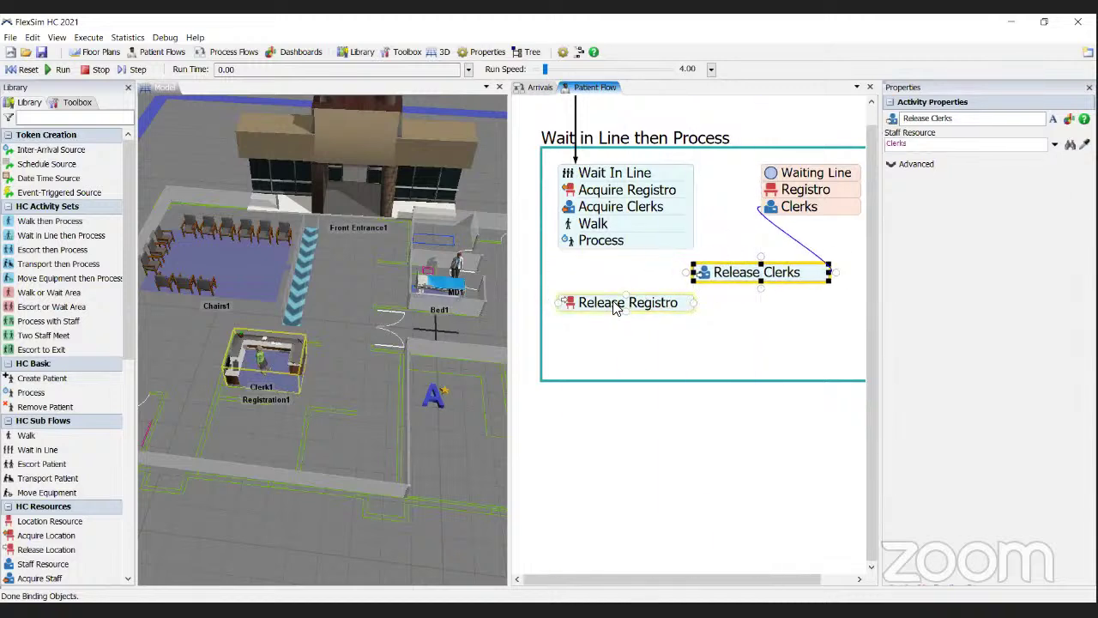
left_click_drag(615, 309, 619, 266)
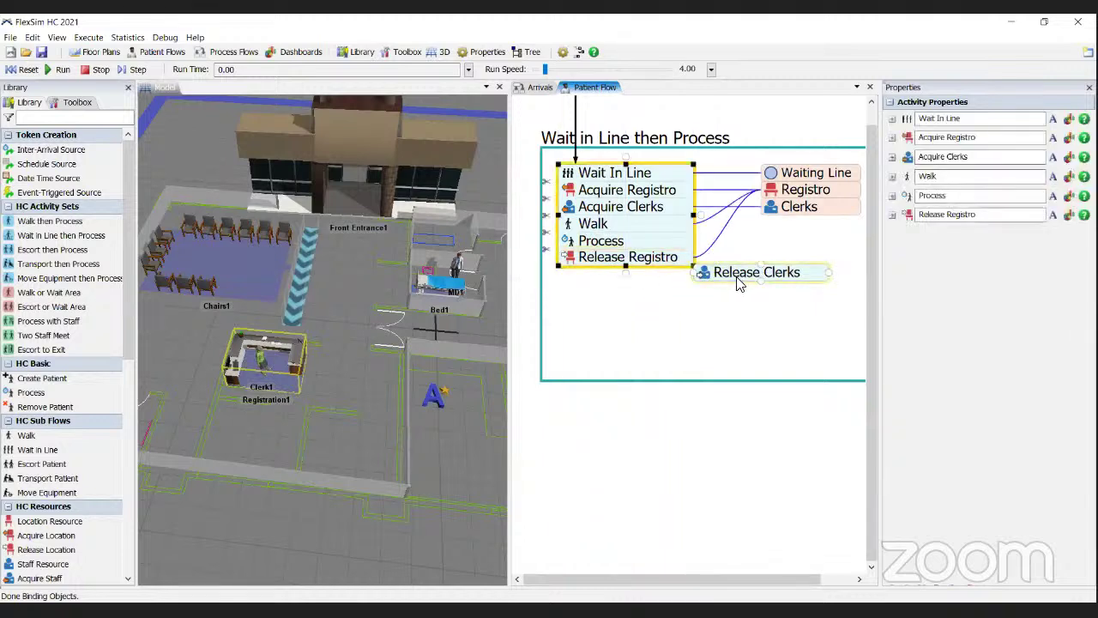
left_click_drag(738, 284, 607, 324)
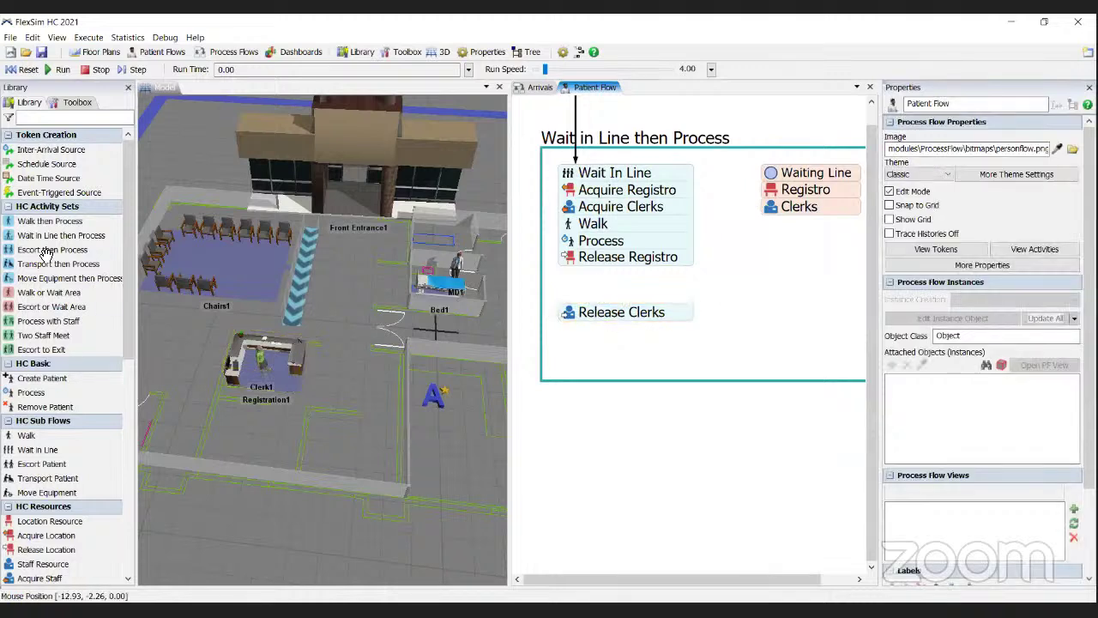
Add a Location Resource below the Clerks resource inside the frame and set its location to any member of the Espera group
left_click_drag(736, 290, 617, 240)
scroll(55, 407, "down", 2)
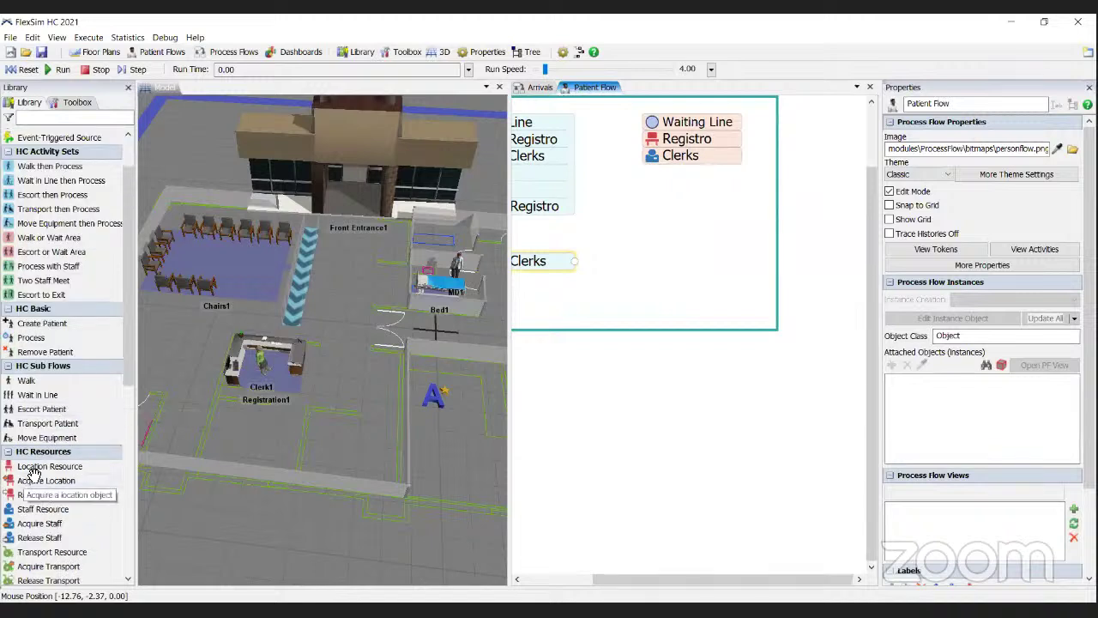
left_click(650, 221)
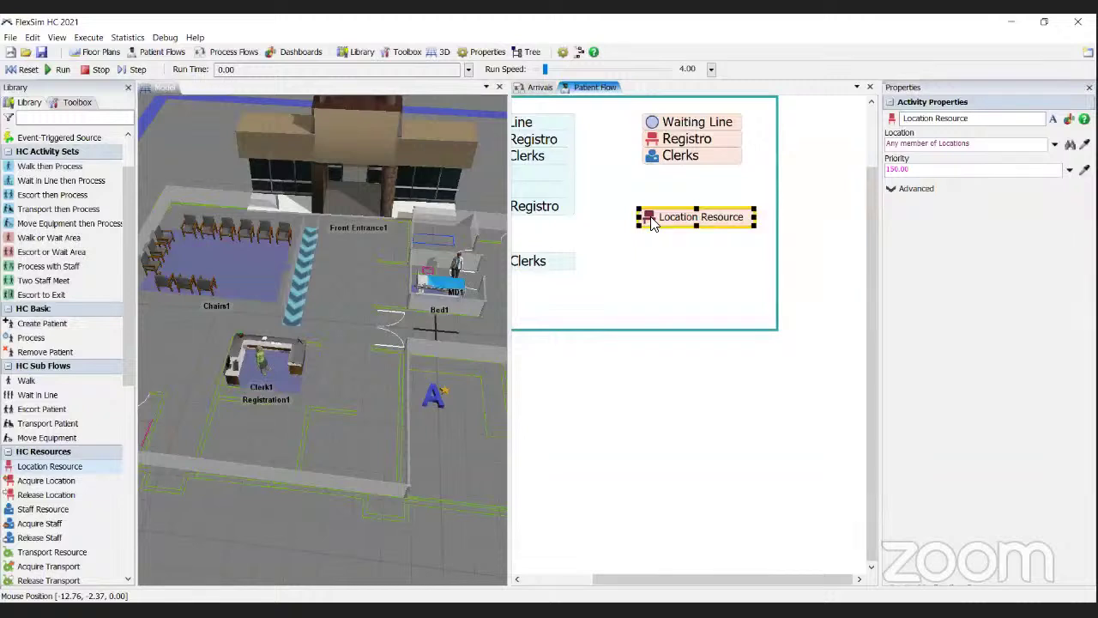
double_click(650, 222)
left_click(811, 261)
mouse_move(789, 283)
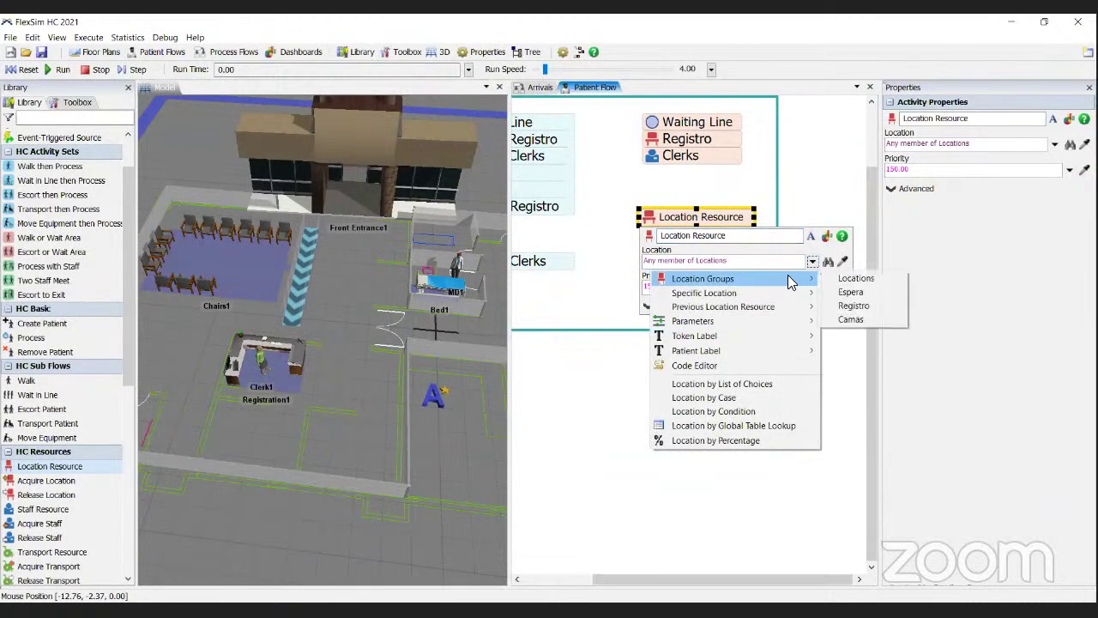
left_click(850, 291)
Rename the new location resource as Espera
left_click_drag(726, 236, 676, 239)
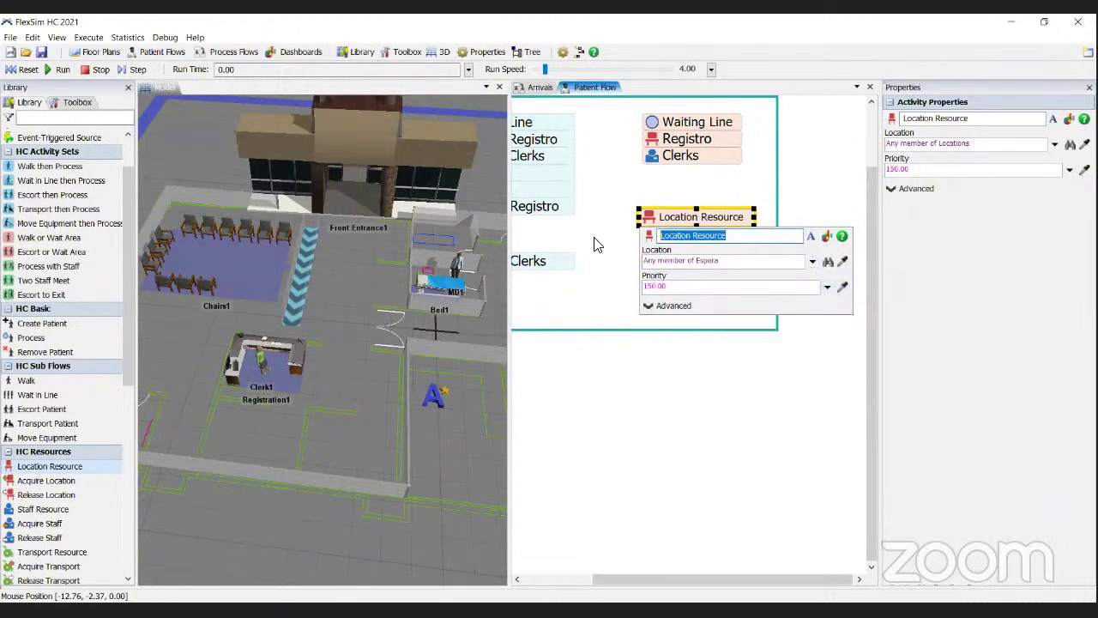
type("Espera")
key("Return")
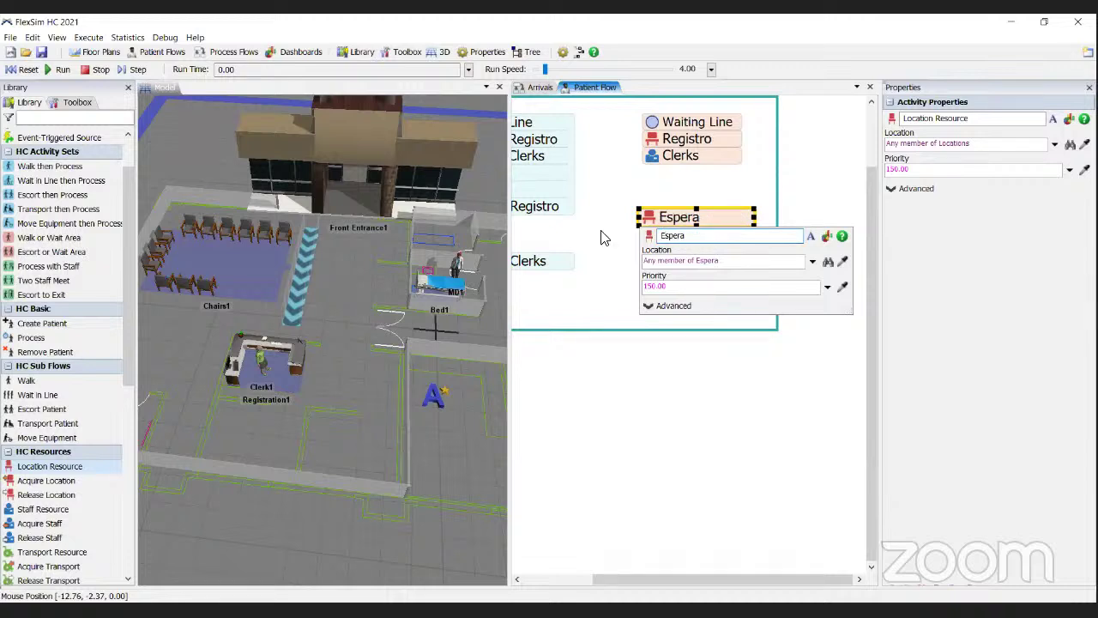
left_click(607, 210)
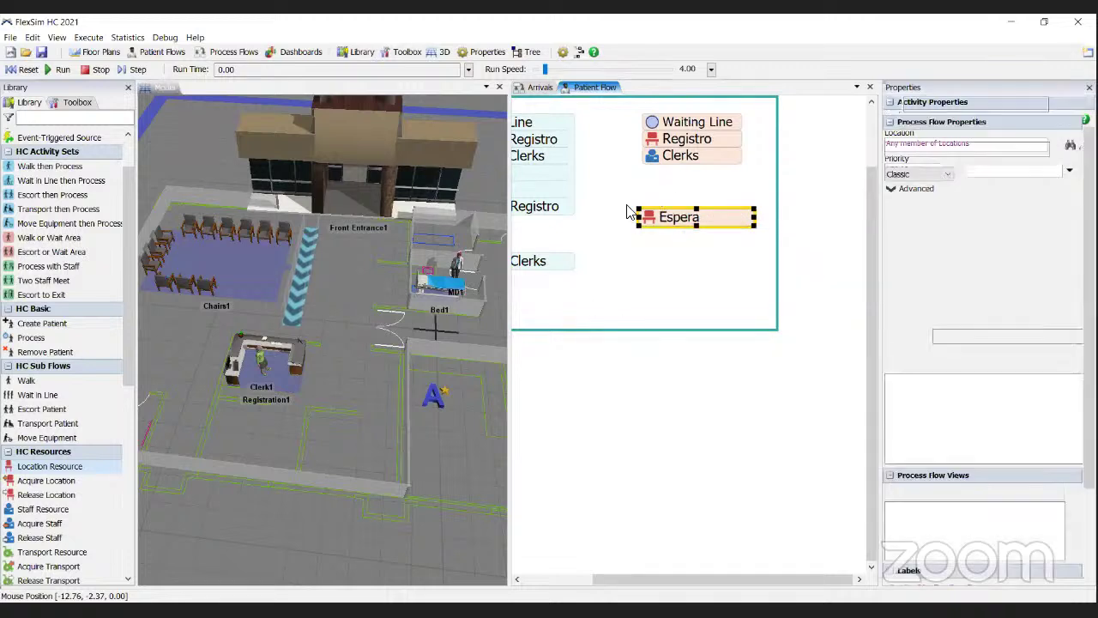
Add an Acquire Location activity above Release Clerks, using the Espera location resource
scroll(675, 203, "up", 1)
left_click_drag(675, 204, 734, 193)
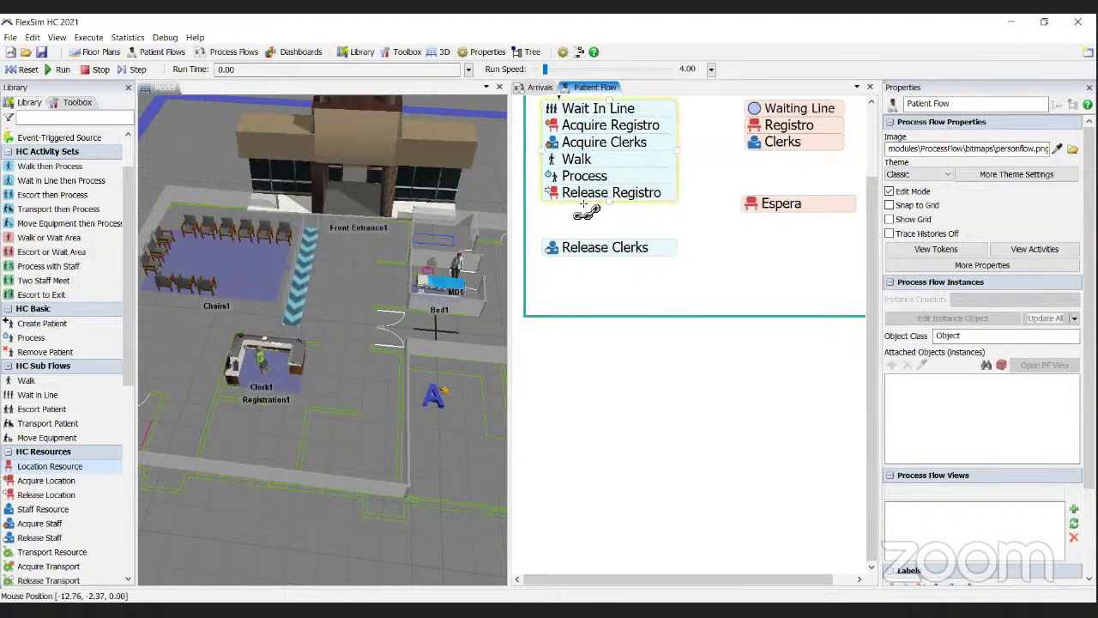
left_click(46, 480)
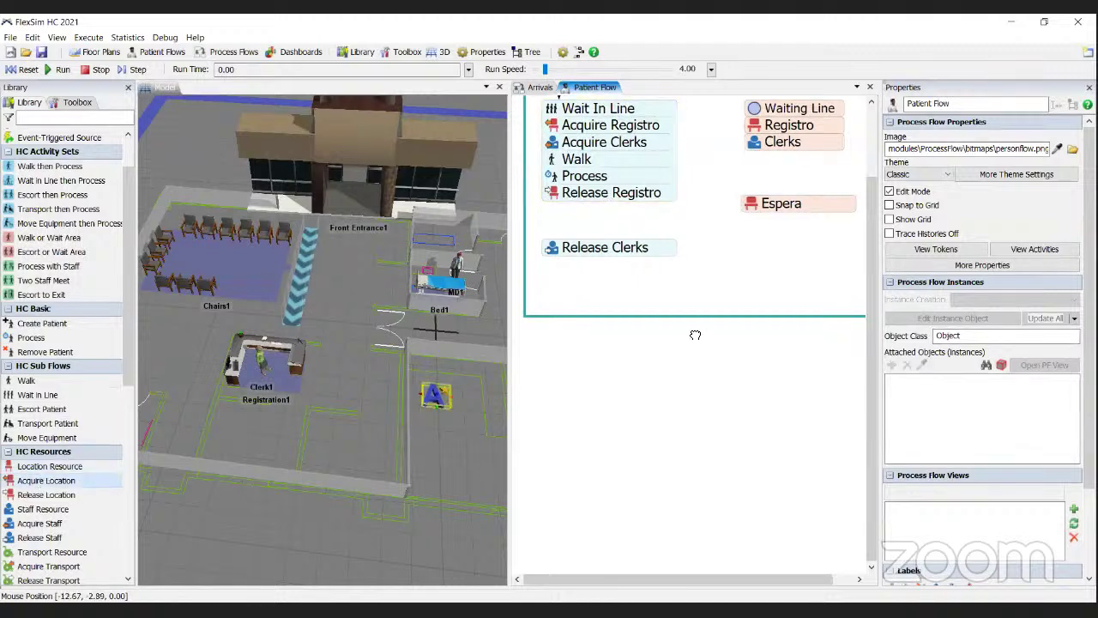
left_click(594, 222)
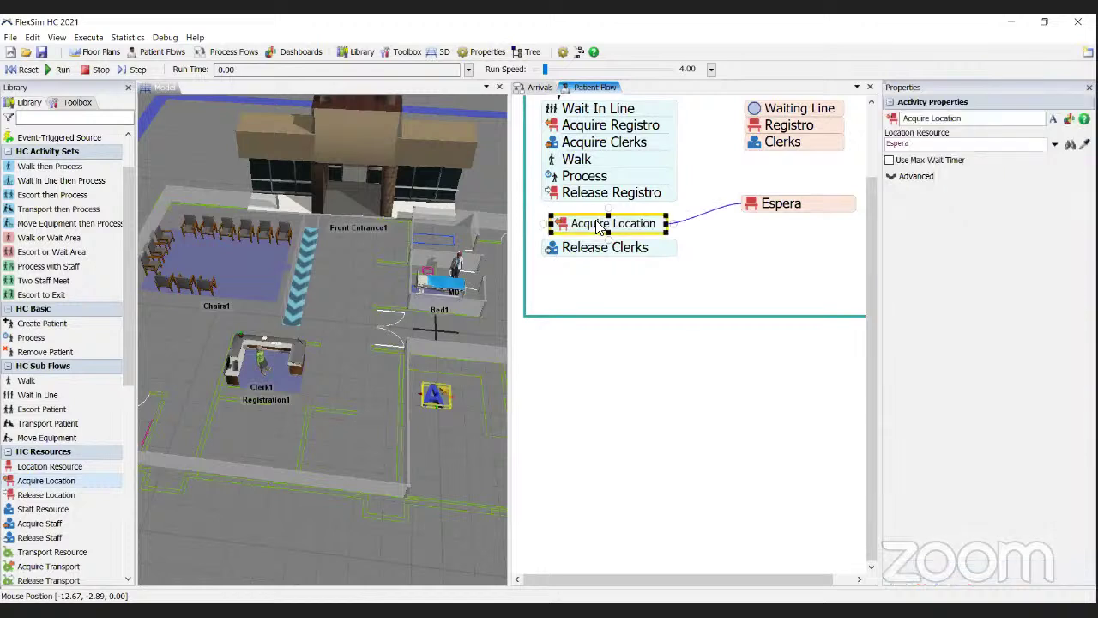
left_click(591, 230)
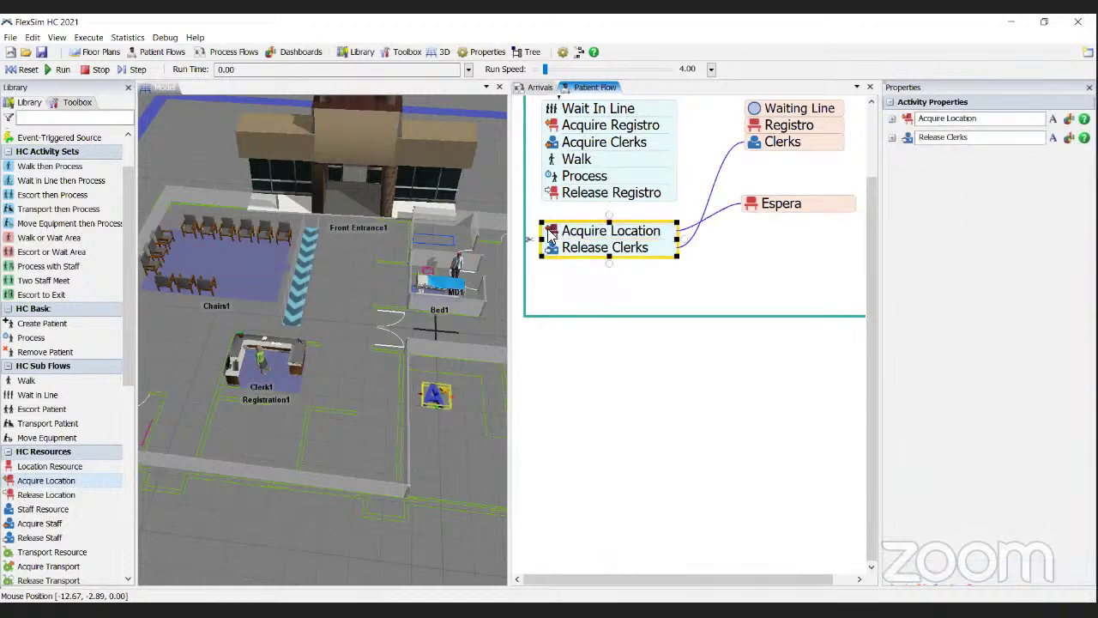
double_click(551, 234)
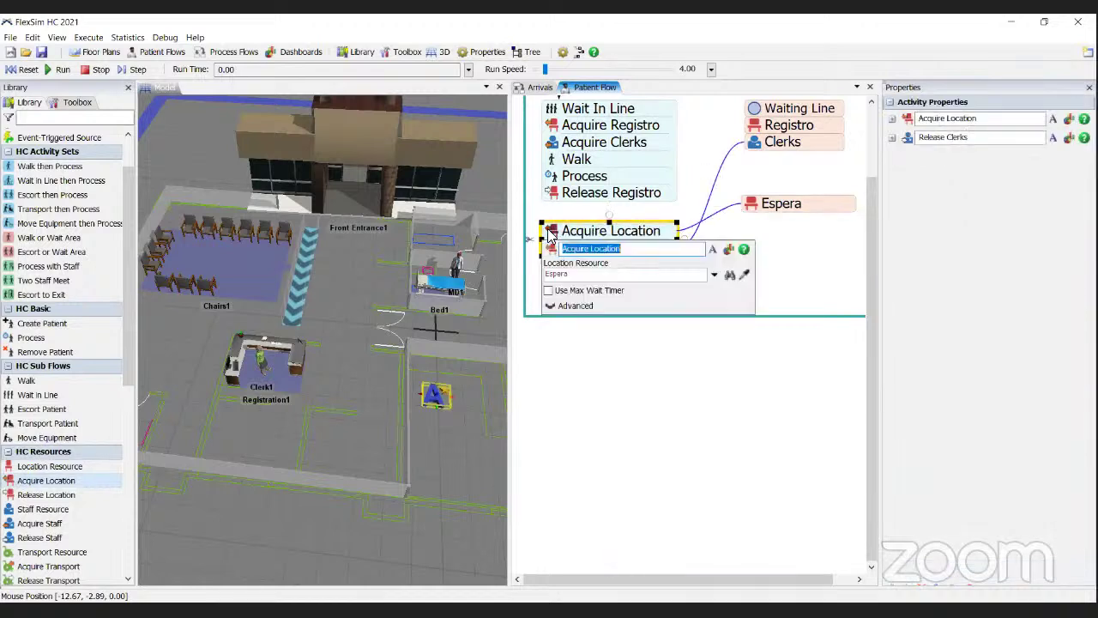
left_click(612, 273)
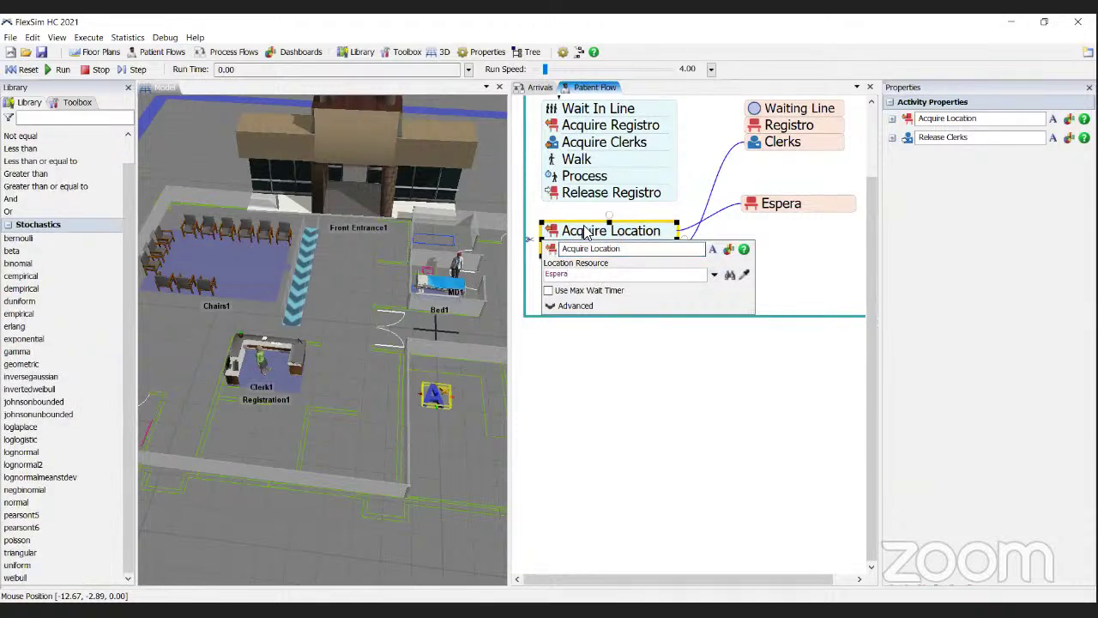
Split Acquire Location from Release Clerks and attach it directly below Release Registro in the main block
left_click(531, 238)
left_click_drag(565, 232, 565, 215)
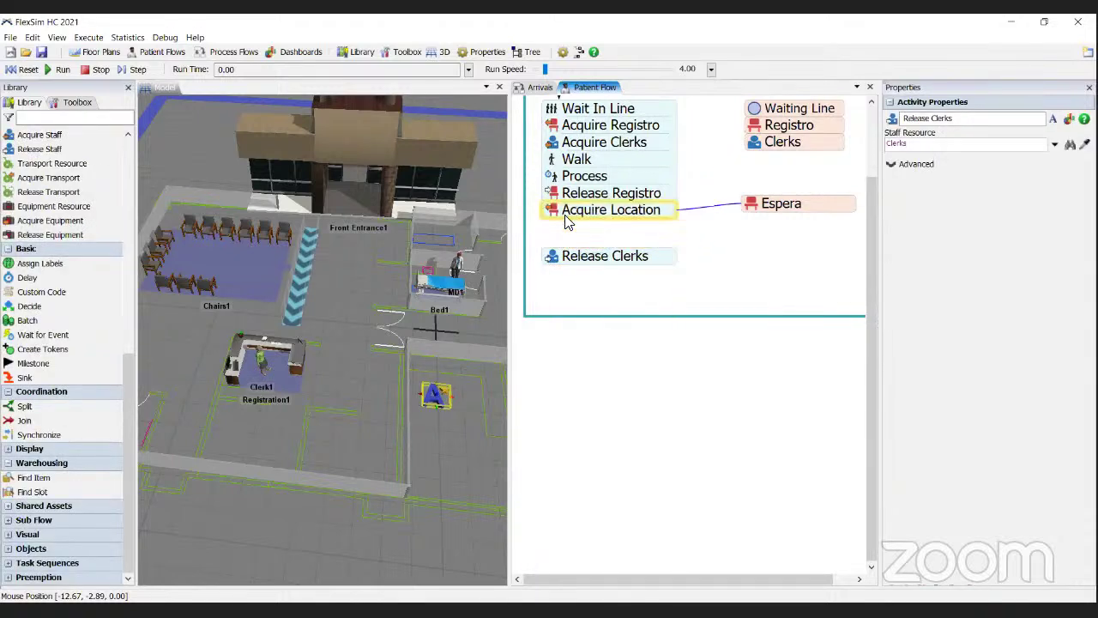
left_click(566, 221)
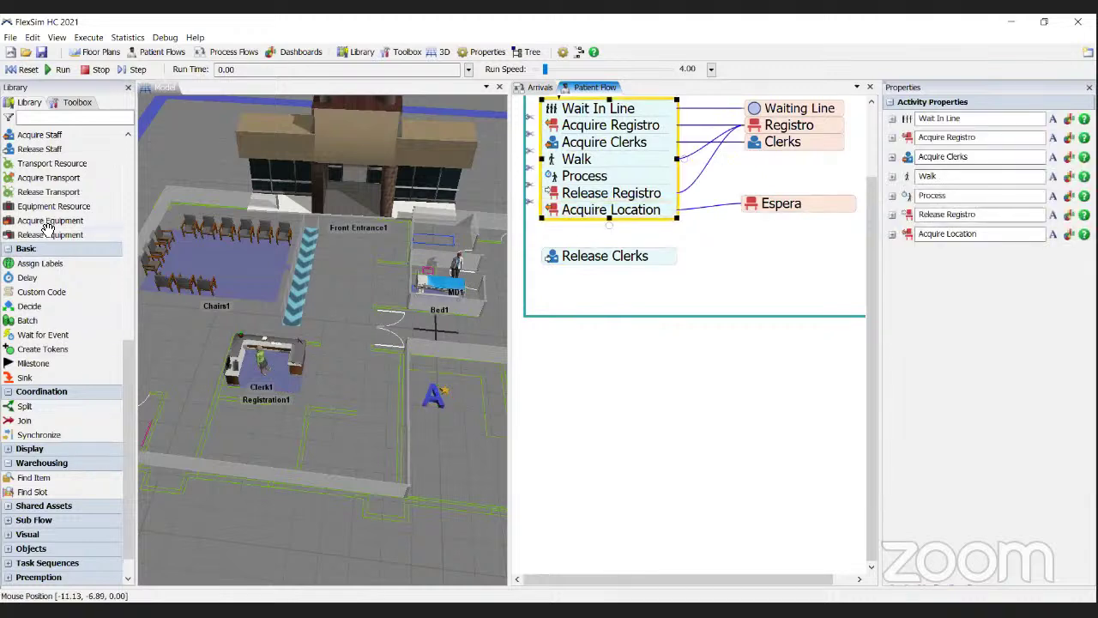
Add an Escort Patient activity directly below Acquire Location in the block and open its properties
scroll(47, 223, "up", 3)
scroll(48, 223, "up", 4)
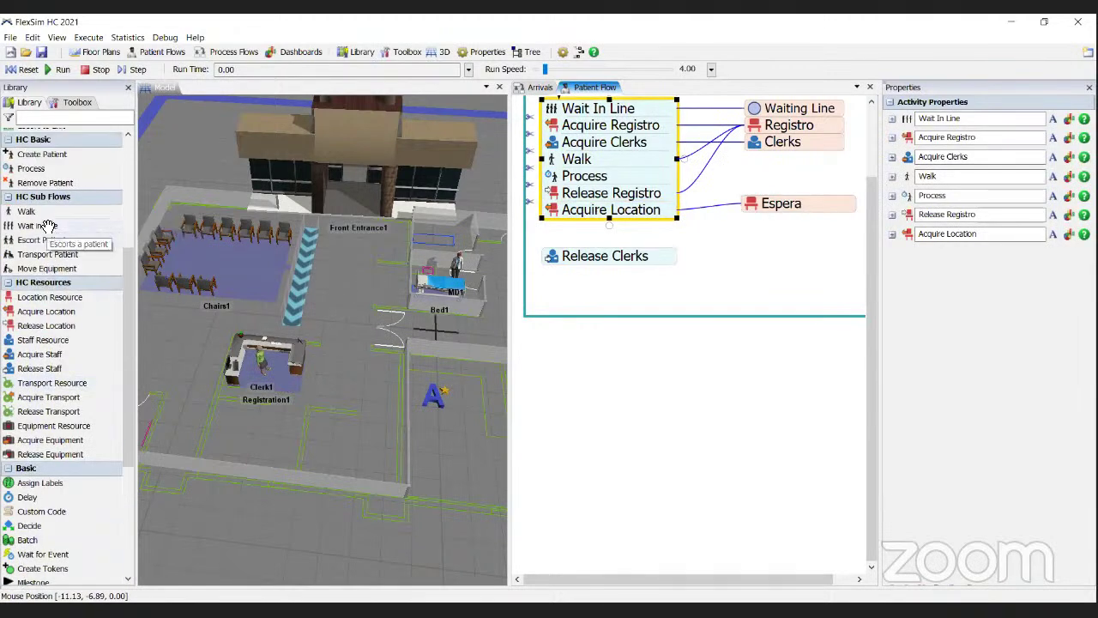
left_click_drag(38, 236, 654, 222)
mouse_move(549, 230)
left_mouse_down()
mouse_move(593, 235)
mouse_move(550, 232)
left_mouse_up()
double_click(580, 230)
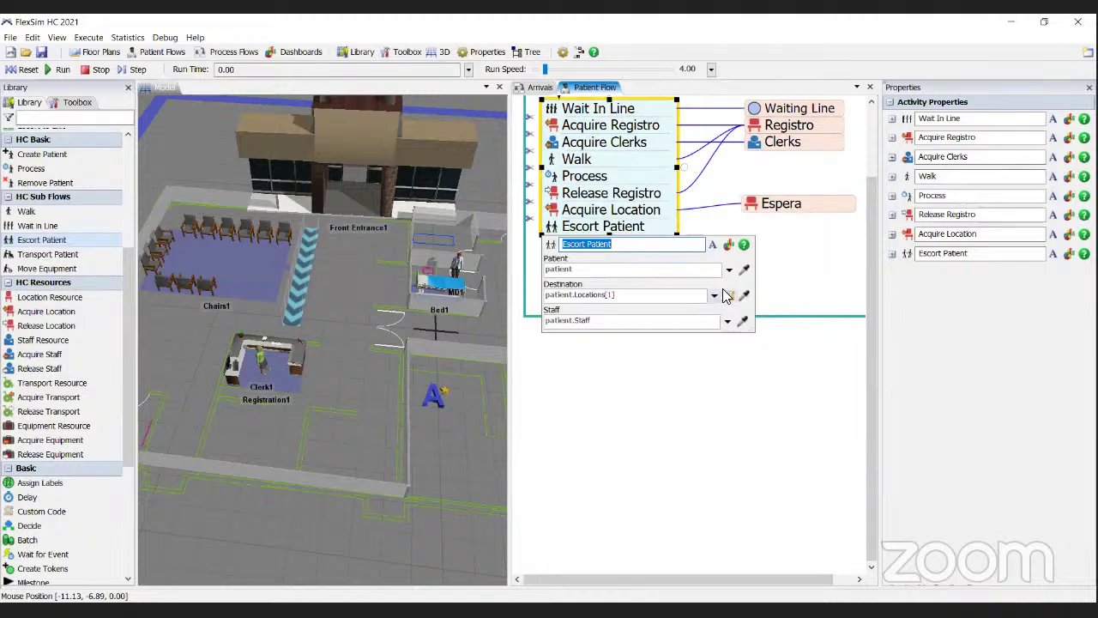
Set Escort Patient's destination to the location last acquired from Espera, and attach Release Clerks directly below it in the block
left_click(712, 296)
mouse_move(675, 318)
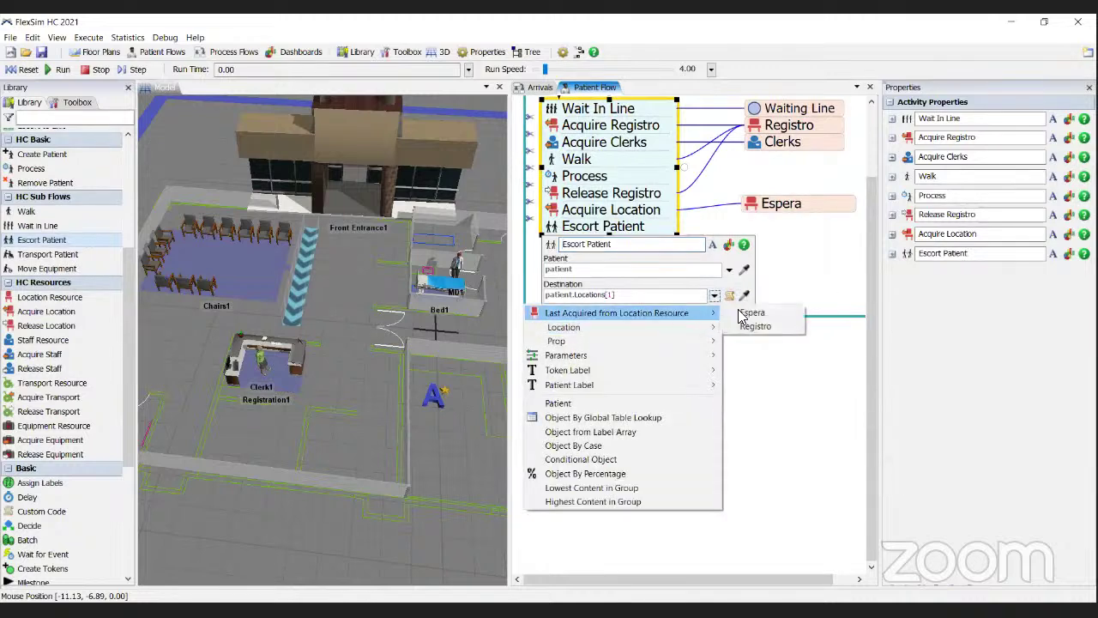
left_click(752, 313)
left_click(814, 272)
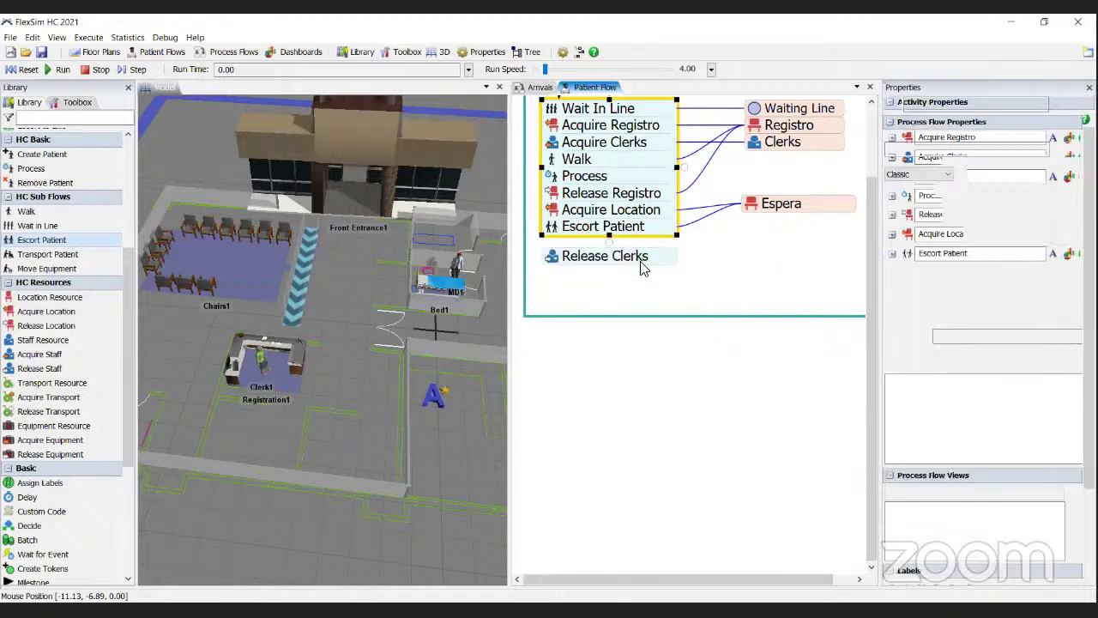
left_click(637, 262)
left_click_drag(637, 262, 645, 245)
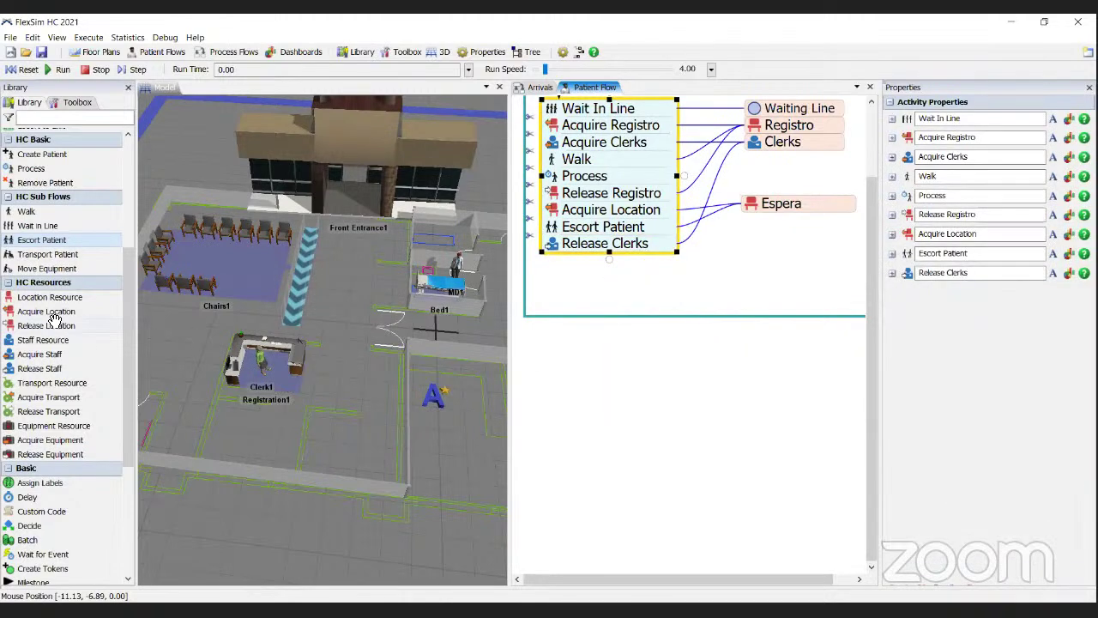
Add a Release Location activity below Release Clerks, name it Release Espera, and set its location resource to Espera
left_click_drag(56, 322, 553, 266)
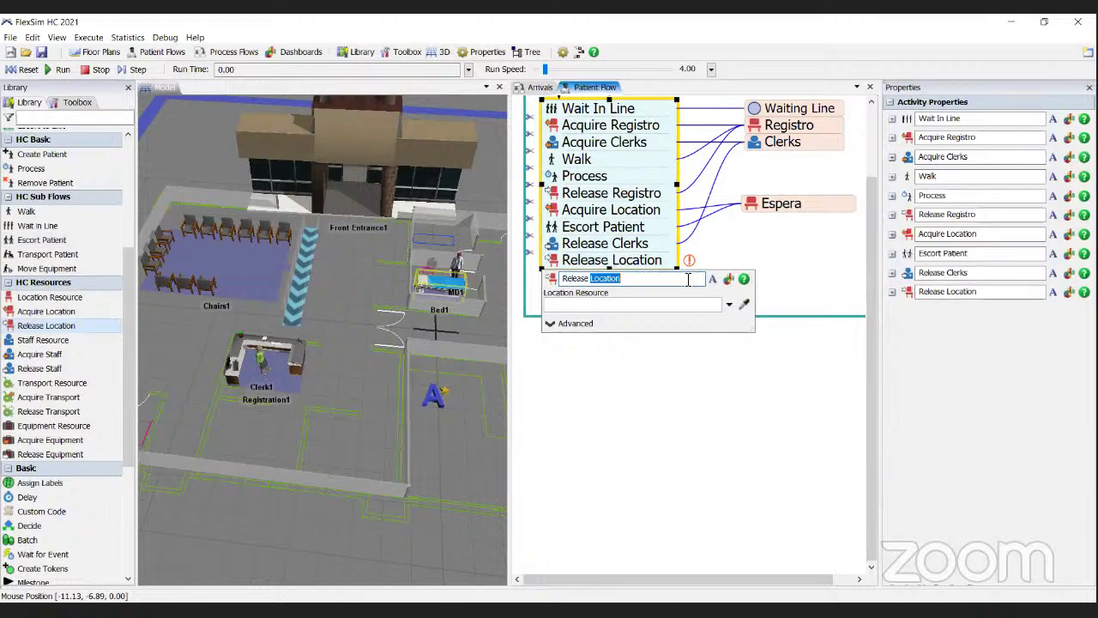
type("Espera")
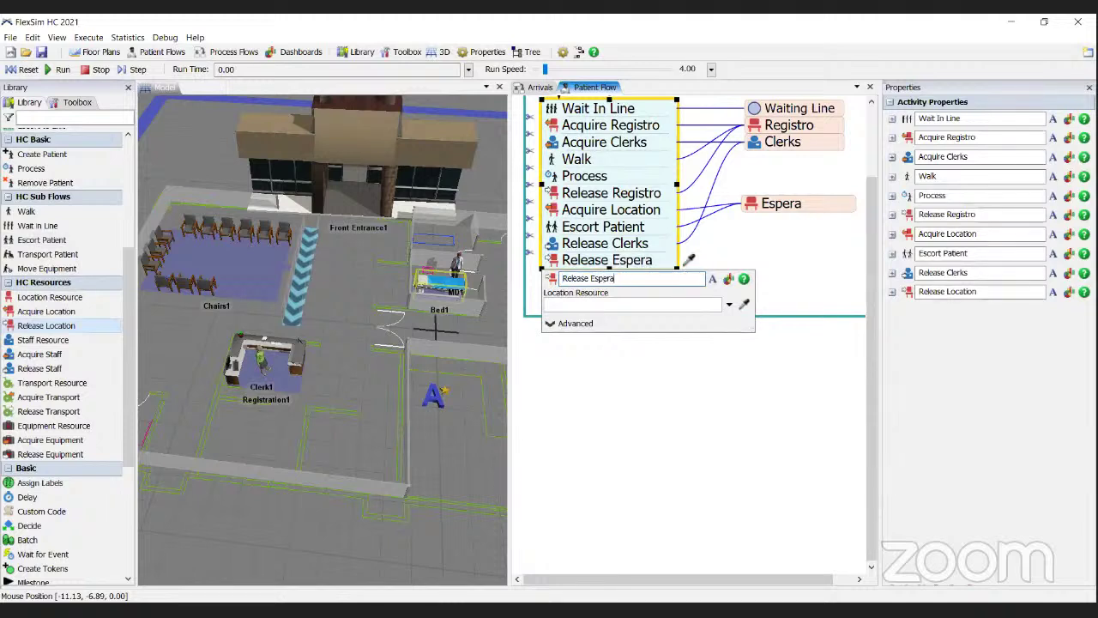
left_click(728, 304)
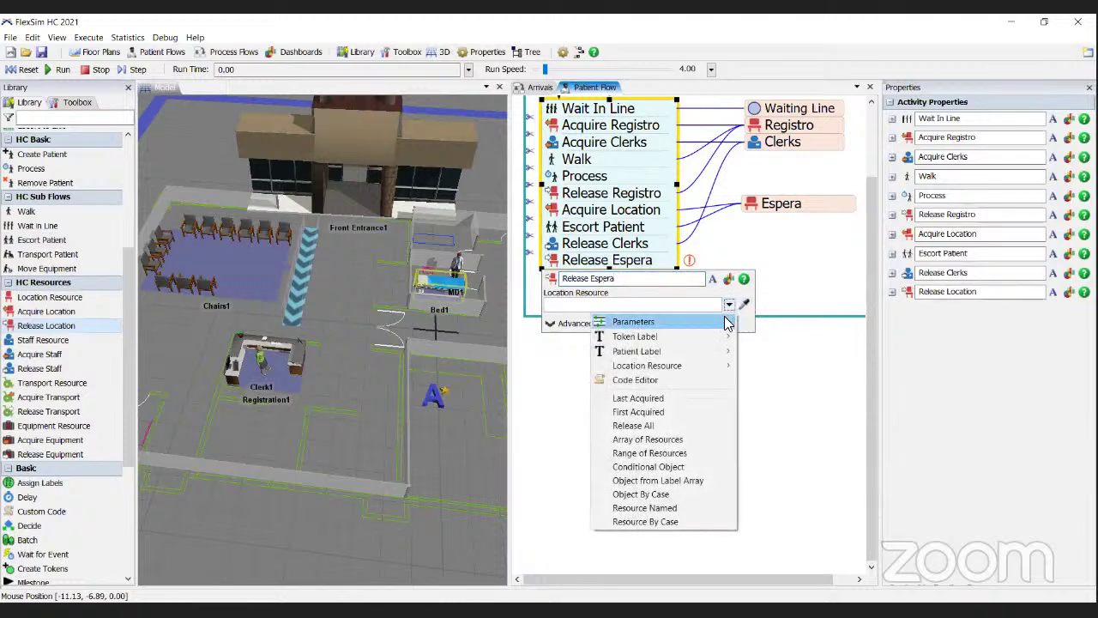
mouse_move(711, 367)
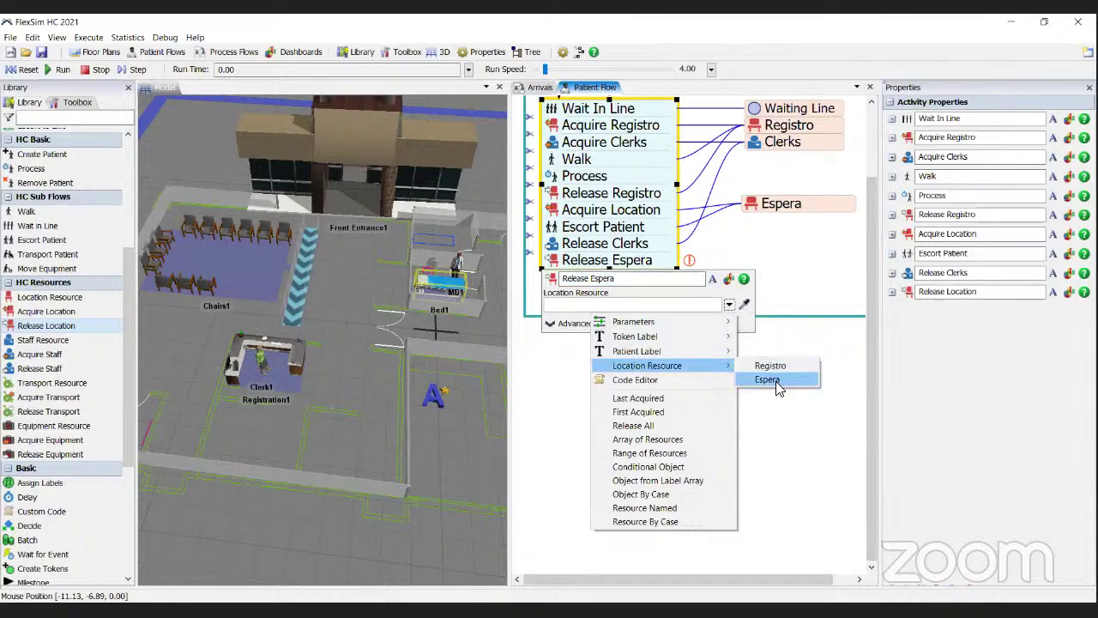
left_click(776, 381)
left_click(763, 284)
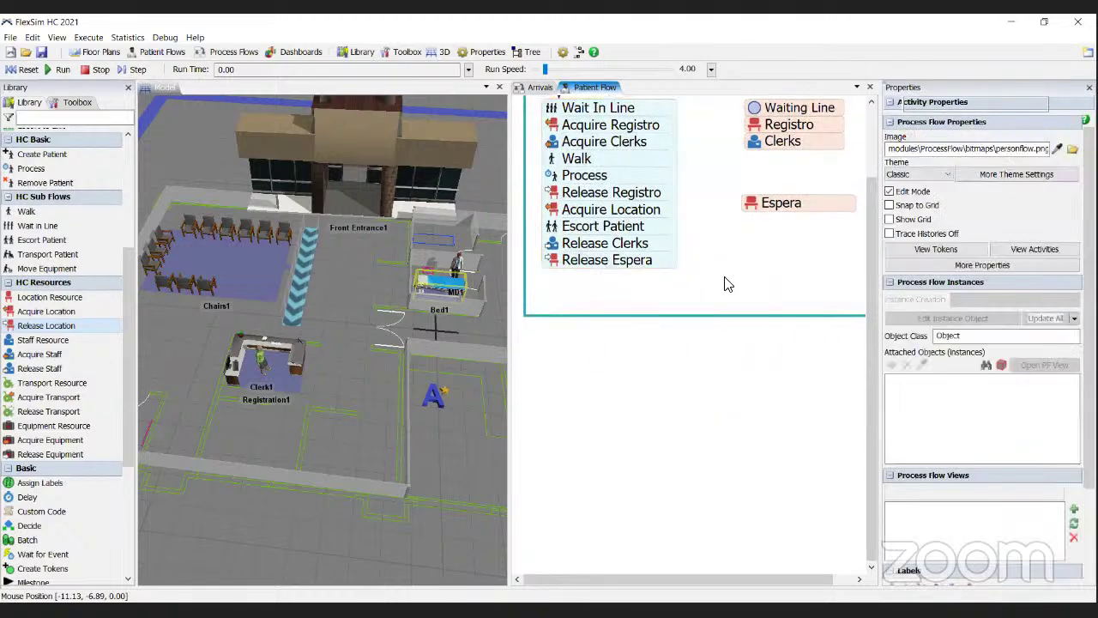
Reset and run the simulation at a run speed of about 10.28, with the whole building in the 3D view
left_click(348, 317)
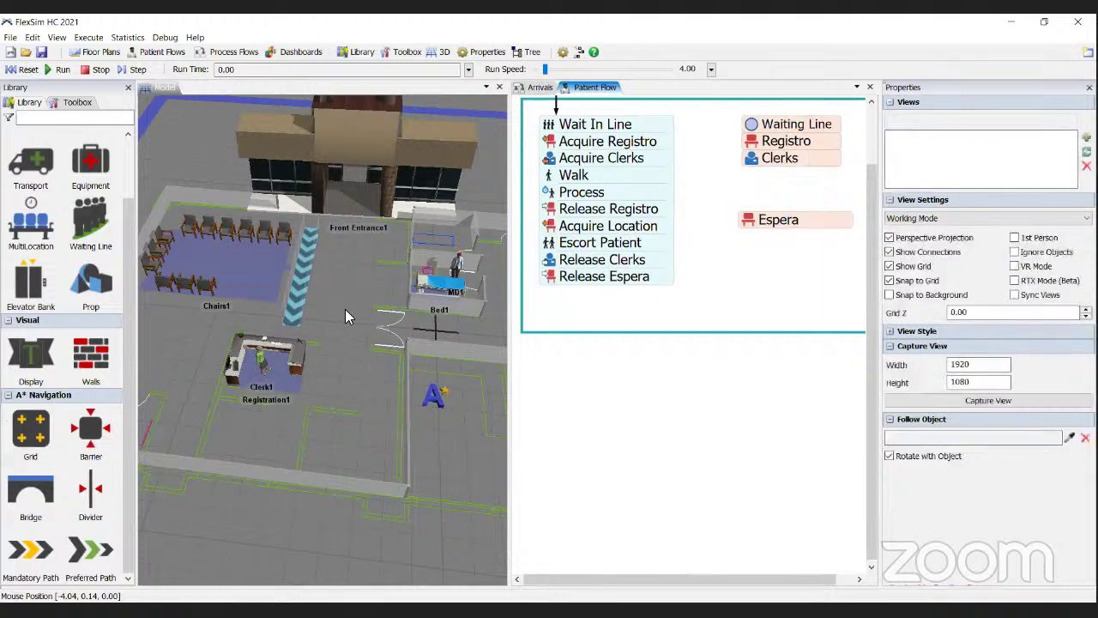
right_click_drag(346, 310, 309, 276)
left_click(25, 72)
left_click(60, 69)
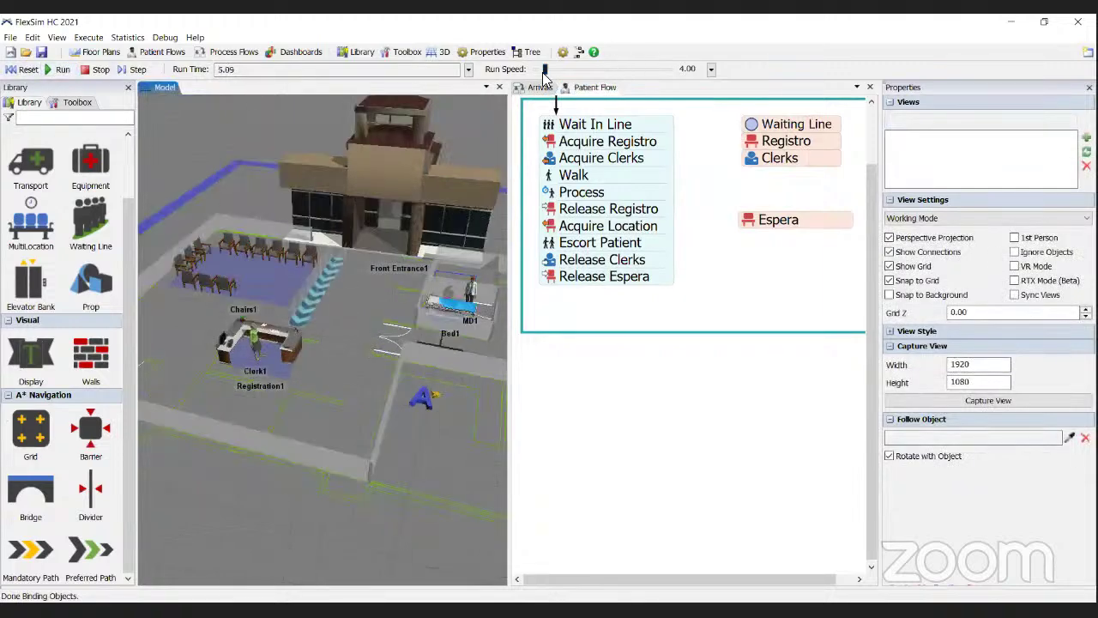
left_click_drag(546, 70, 550, 70)
left_click(543, 71)
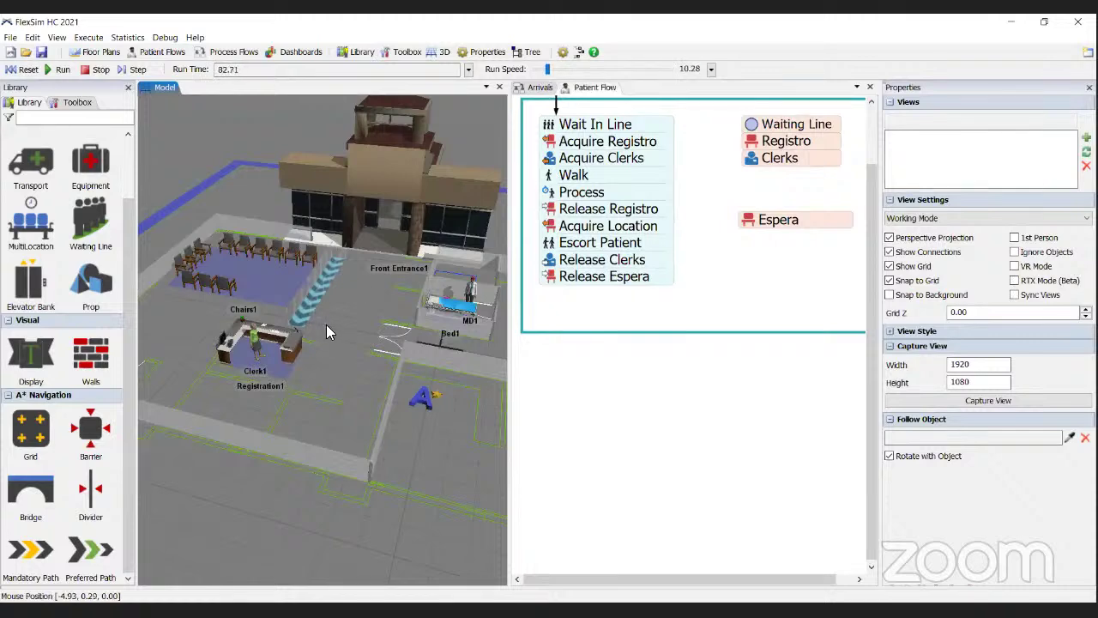
right_click_drag(326, 324, 273, 338)
scroll(273, 343, "down", 4)
left_click_drag(311, 321, 250, 361)
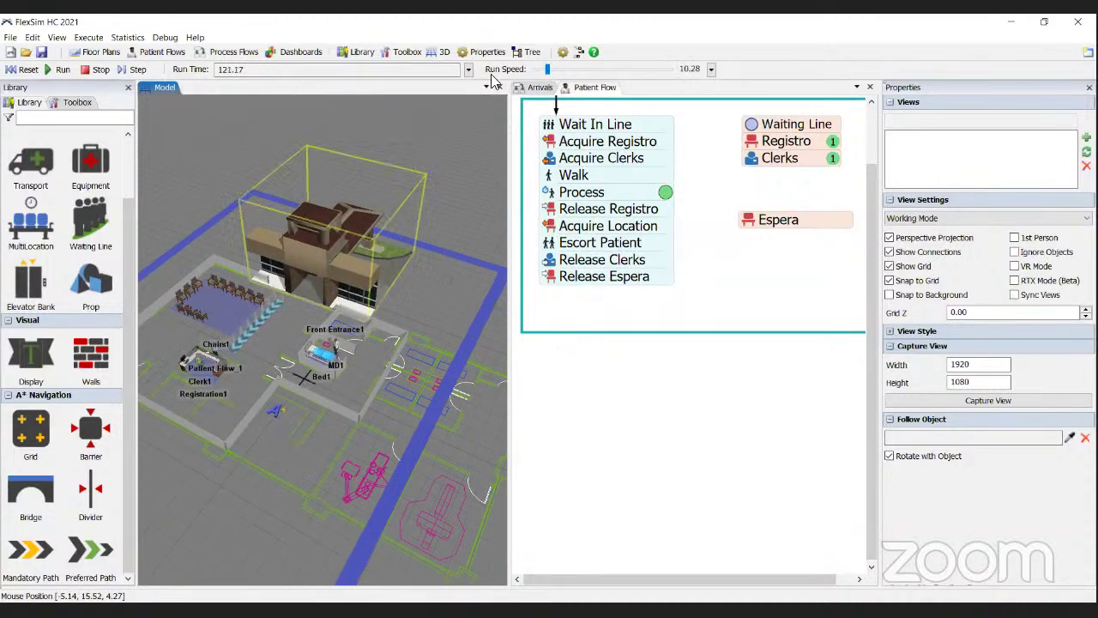
Slow the run speed to about 3.98 and set the 3D view to Presentation Mode, framing the registration desk
left_click_drag(539, 76, 536, 75)
scroll(238, 352, "up", 2)
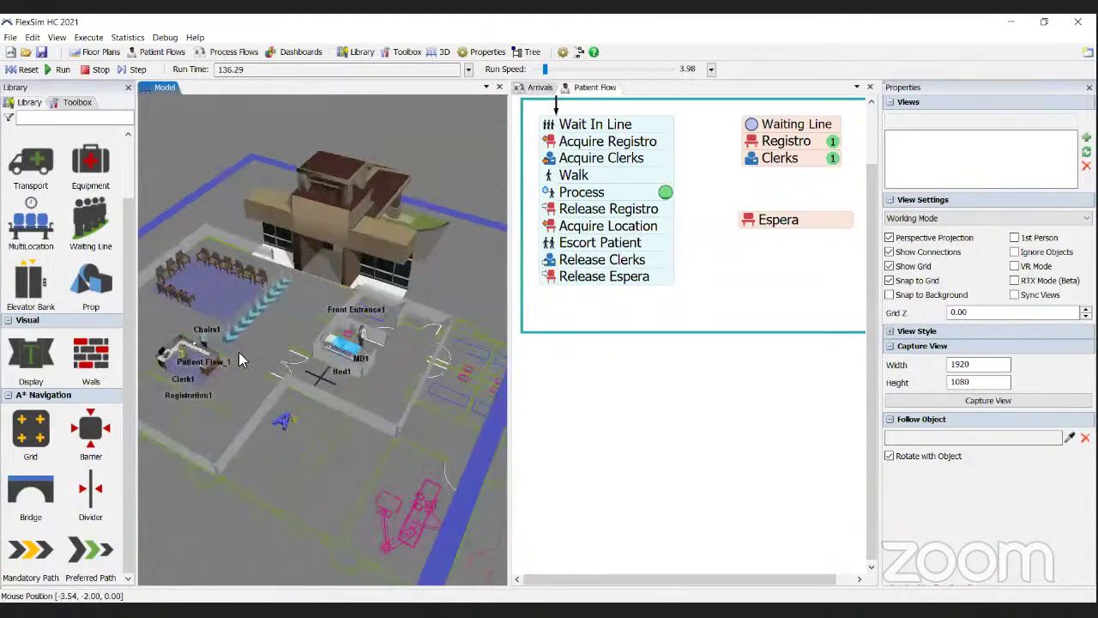
scroll(325, 334, "up", 4)
right_click_drag(323, 334, 922, 230)
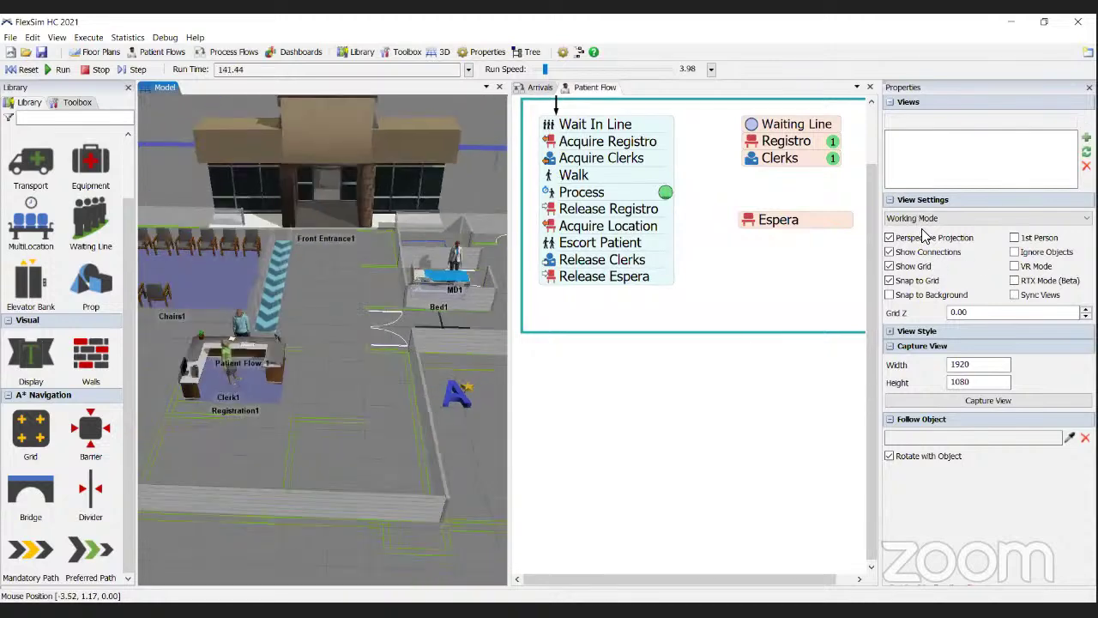
left_click(922, 219)
left_click(918, 232)
right_click_drag(290, 358, 330, 335)
scroll(326, 336, "up", 2)
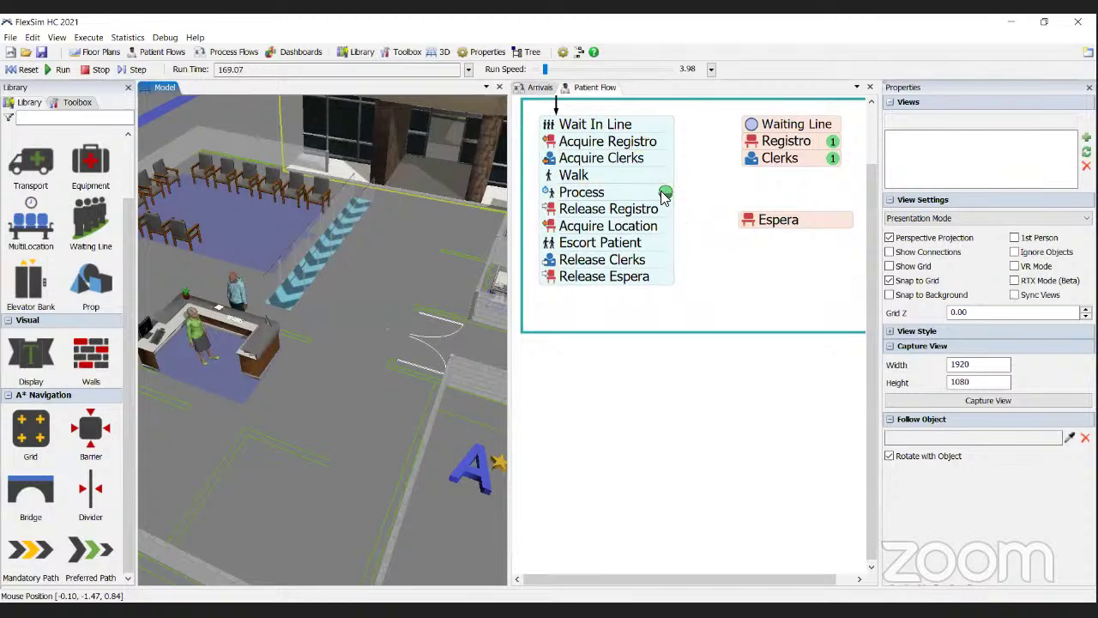
Watch patients being registered and escorted to the chairs at run speeds up to 118, and reset the model
left_click(597, 68)
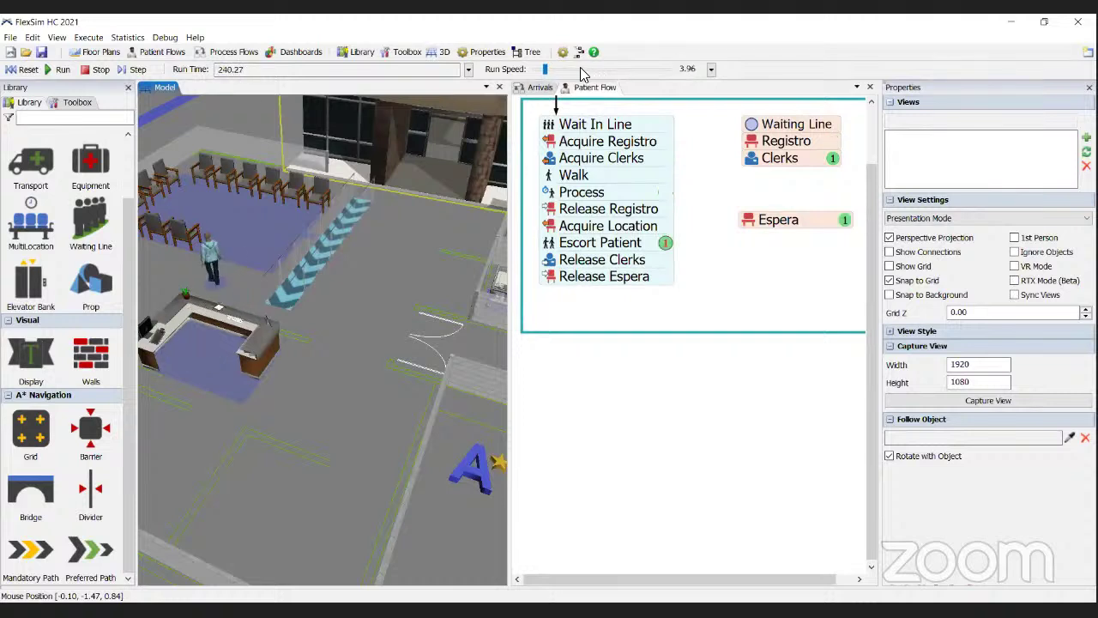
left_click(581, 70)
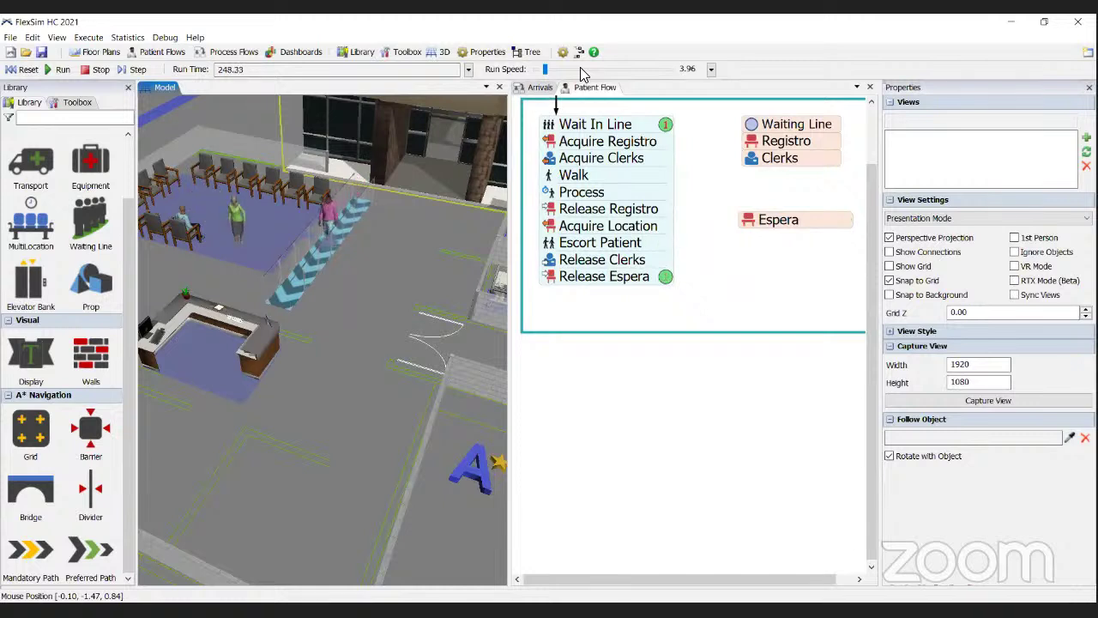
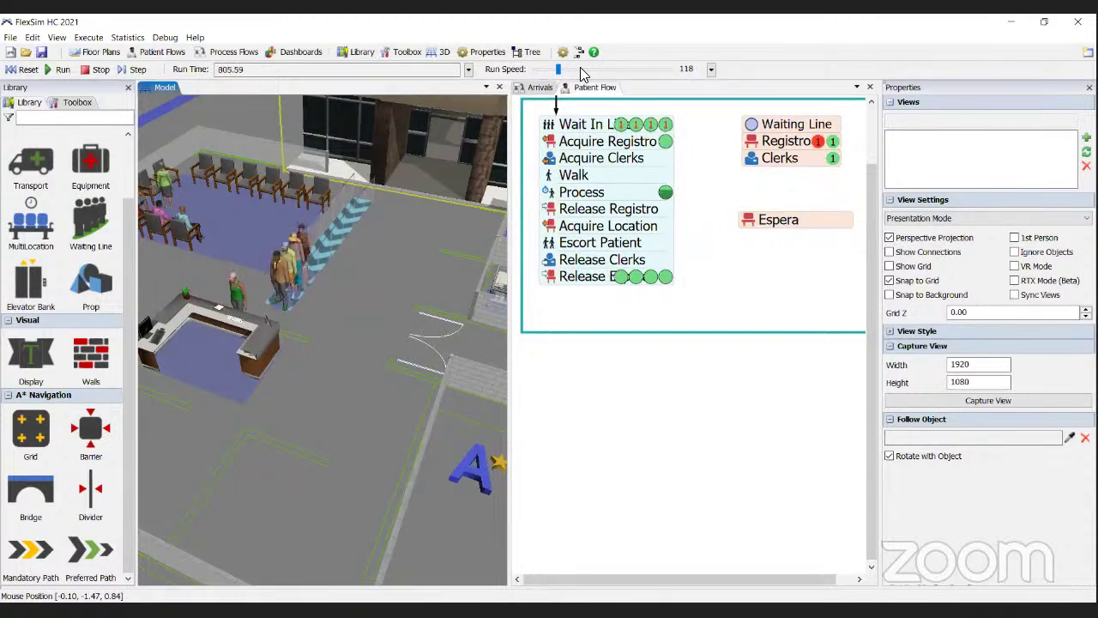
scroll(580, 74, "down", 3)
scroll(580, 73, "down", 1)
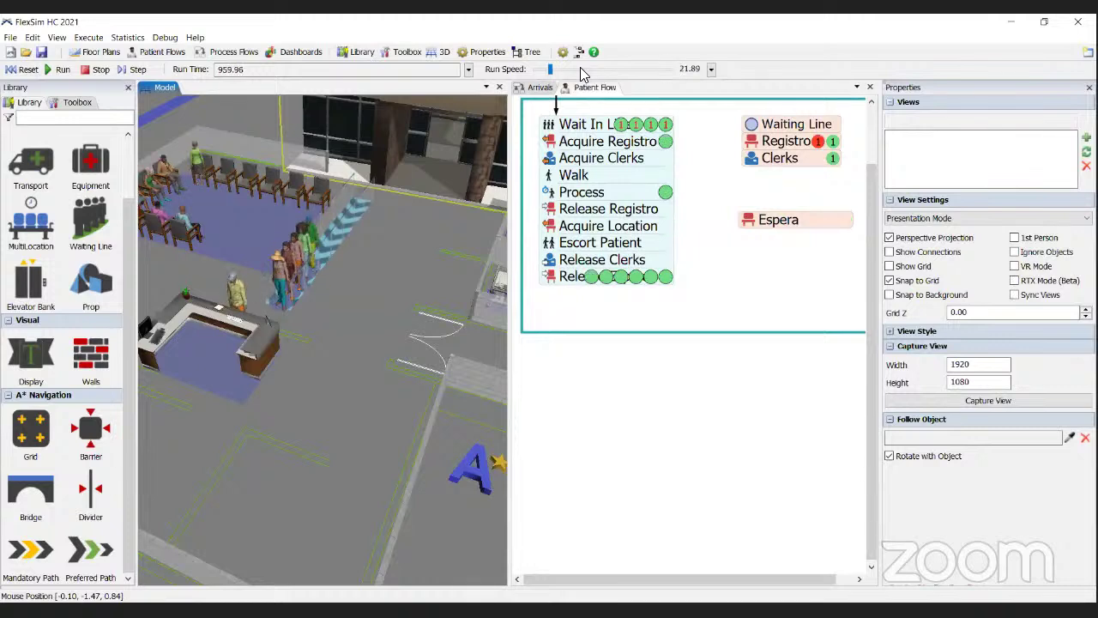
scroll(581, 73, "up", 2)
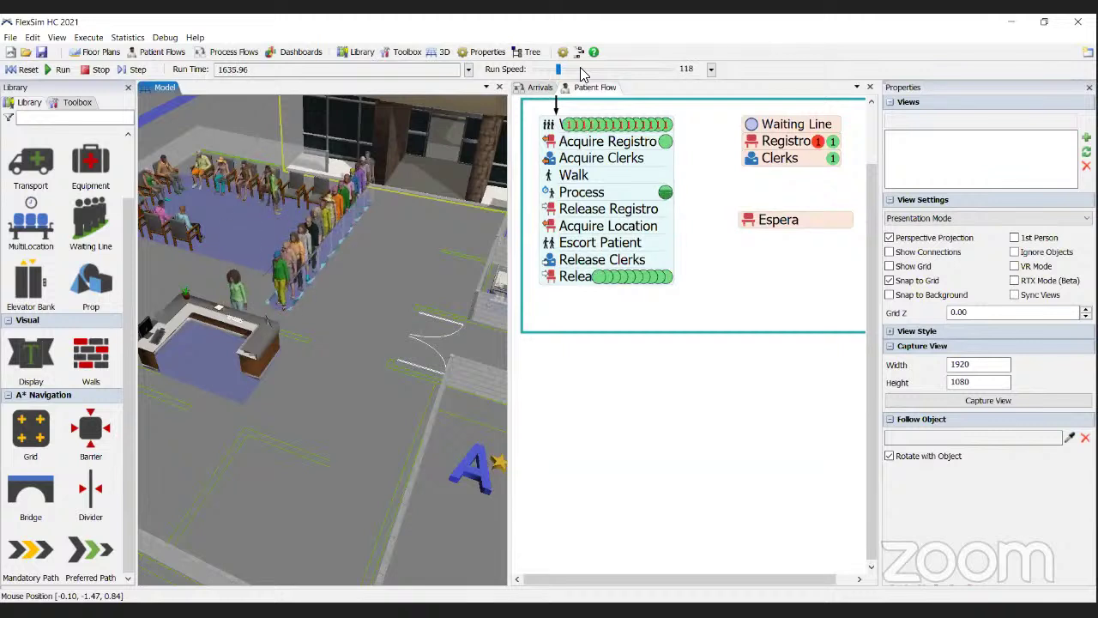
scroll(581, 73, "down", 2)
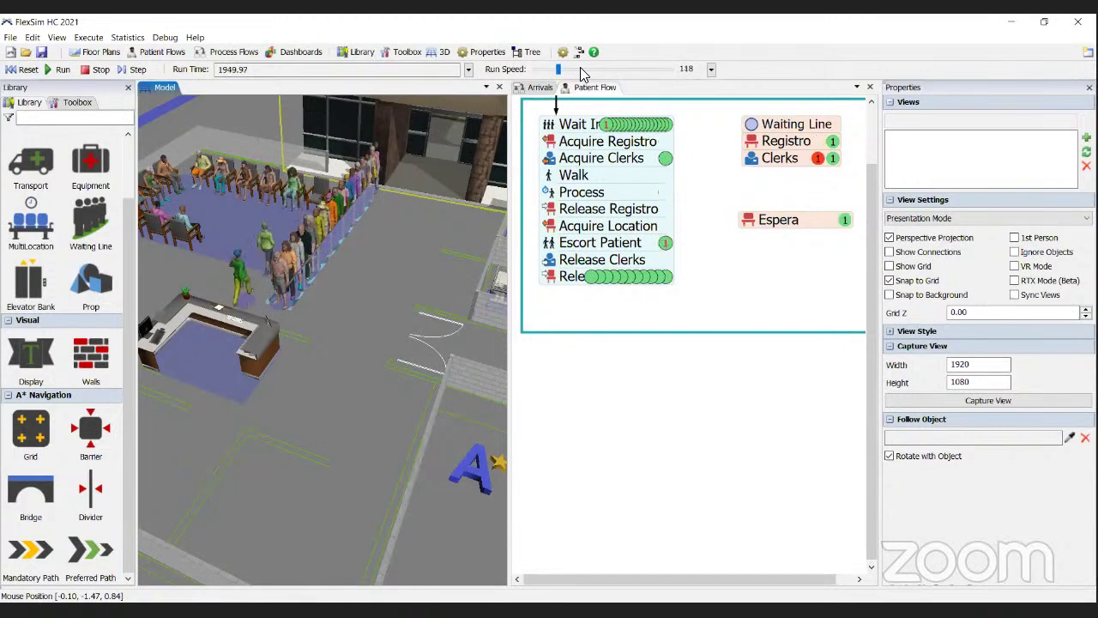
scroll(580, 73, "down", 1)
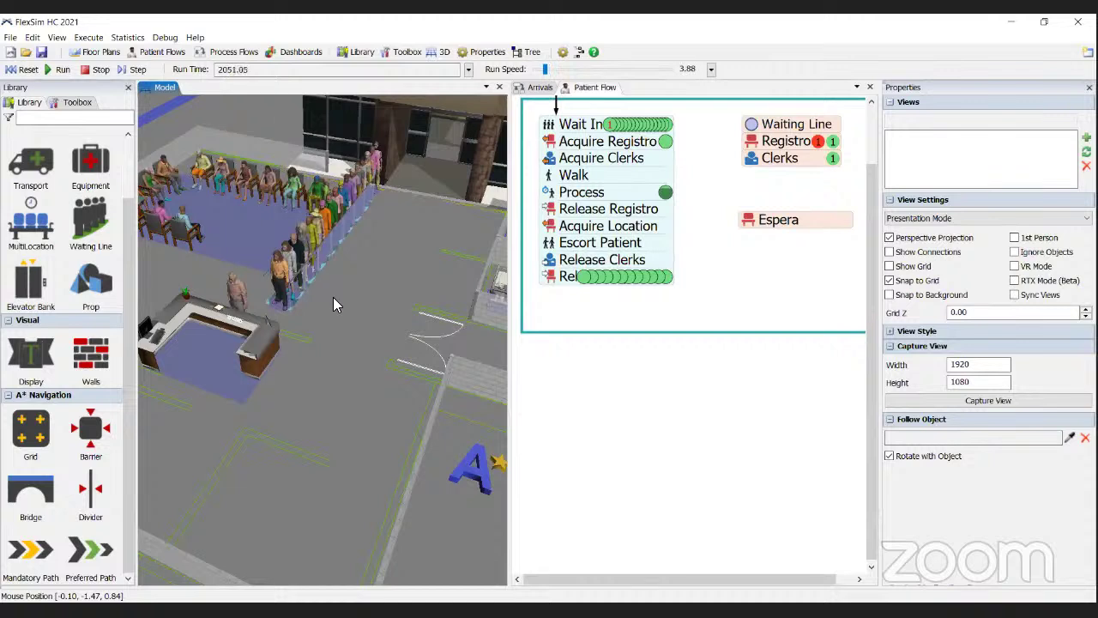
left_click(23, 69)
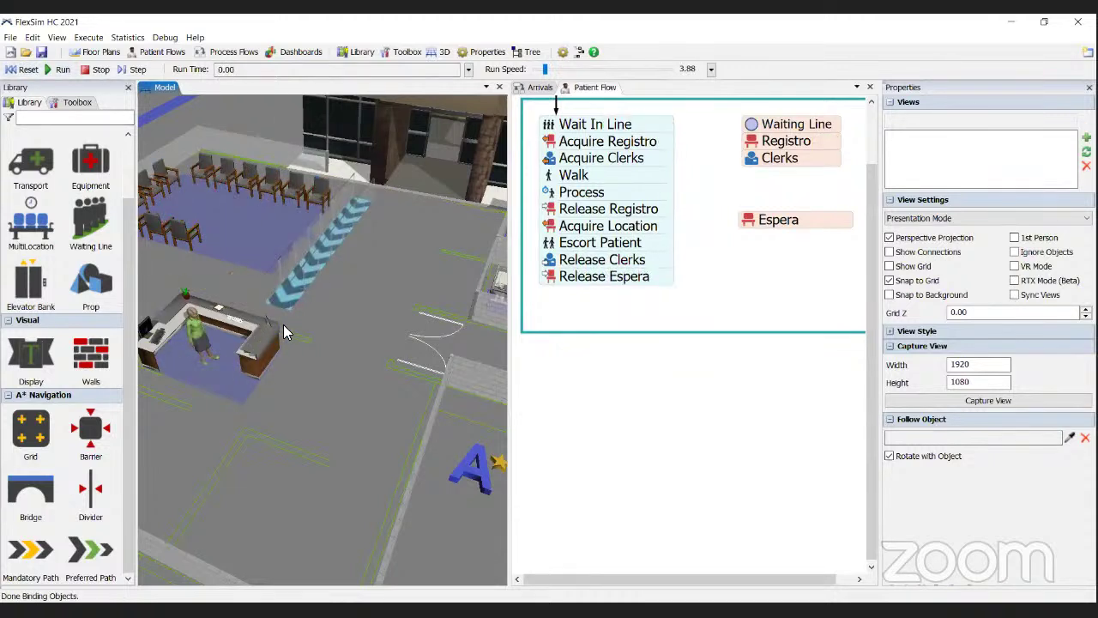
Shorten the Wait in Line then Process frame slightly by raising its lower edge toward Release Espera
right_click_drag(359, 370, 336, 312)
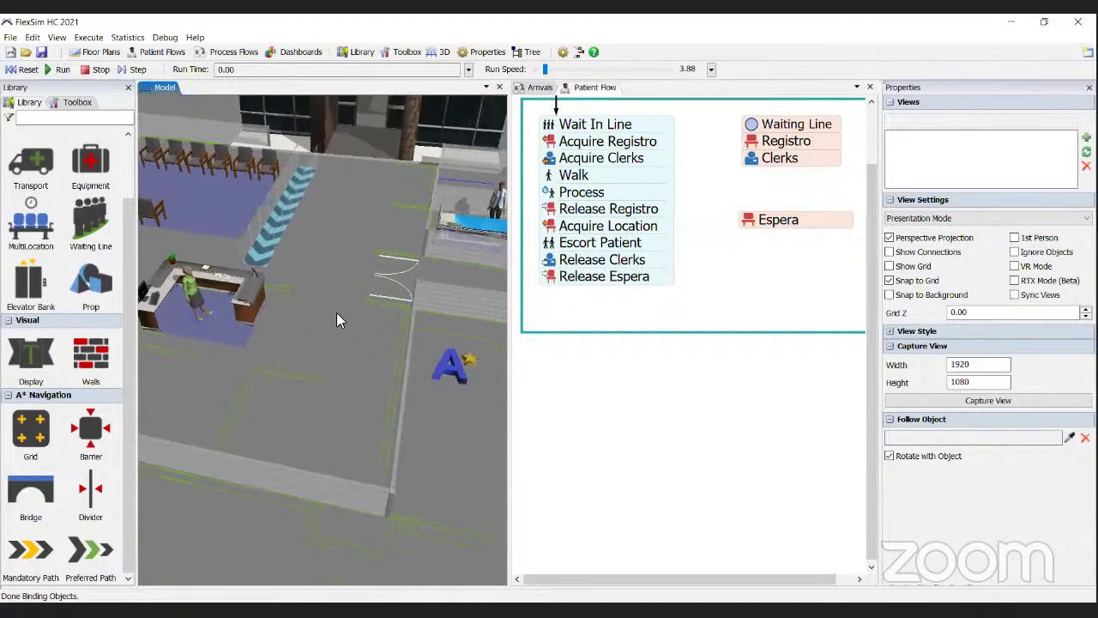
scroll(337, 313, "down", 1)
left_click(636, 334)
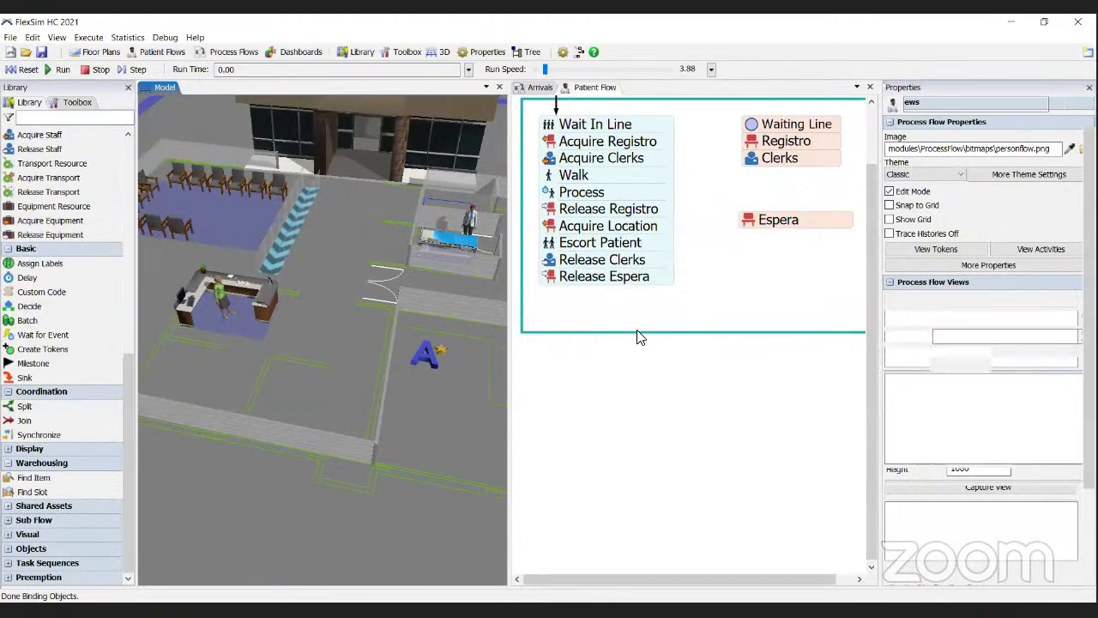
left_click(686, 333)
left_click(686, 329)
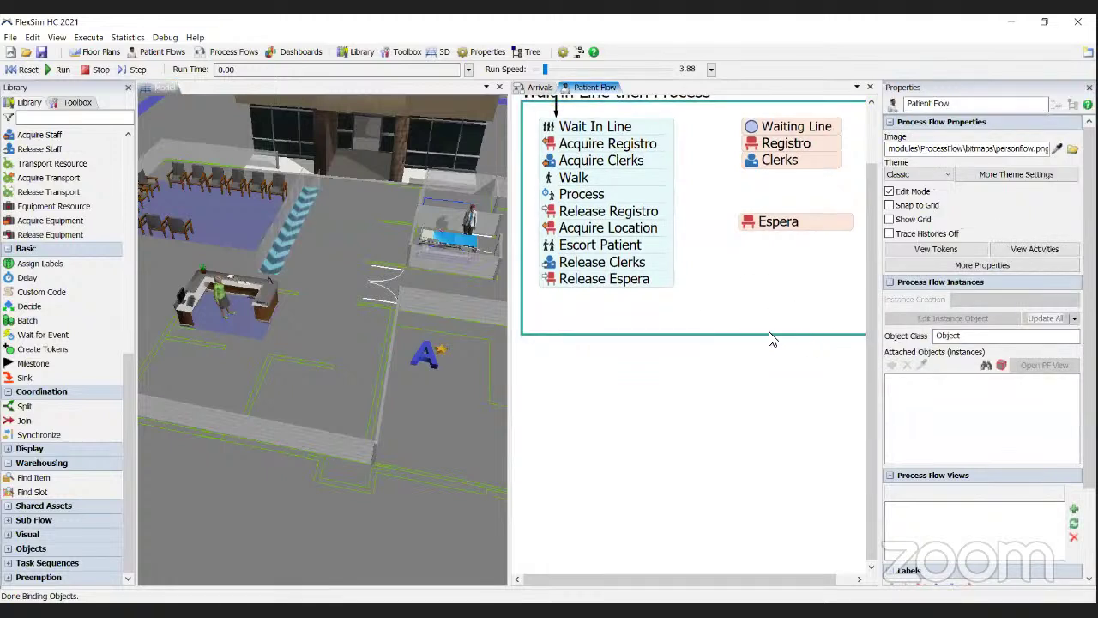
left_click(744, 333)
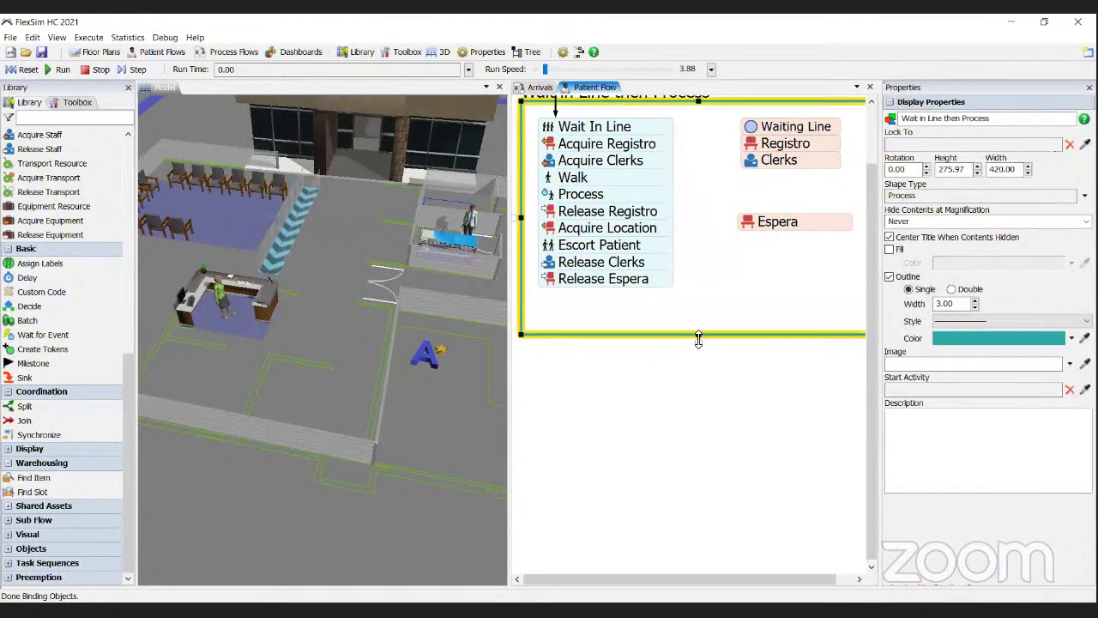
left_click_drag(699, 335, 701, 321)
left_click_drag(748, 287, 718, 257)
scroll(718, 267, "down", 2)
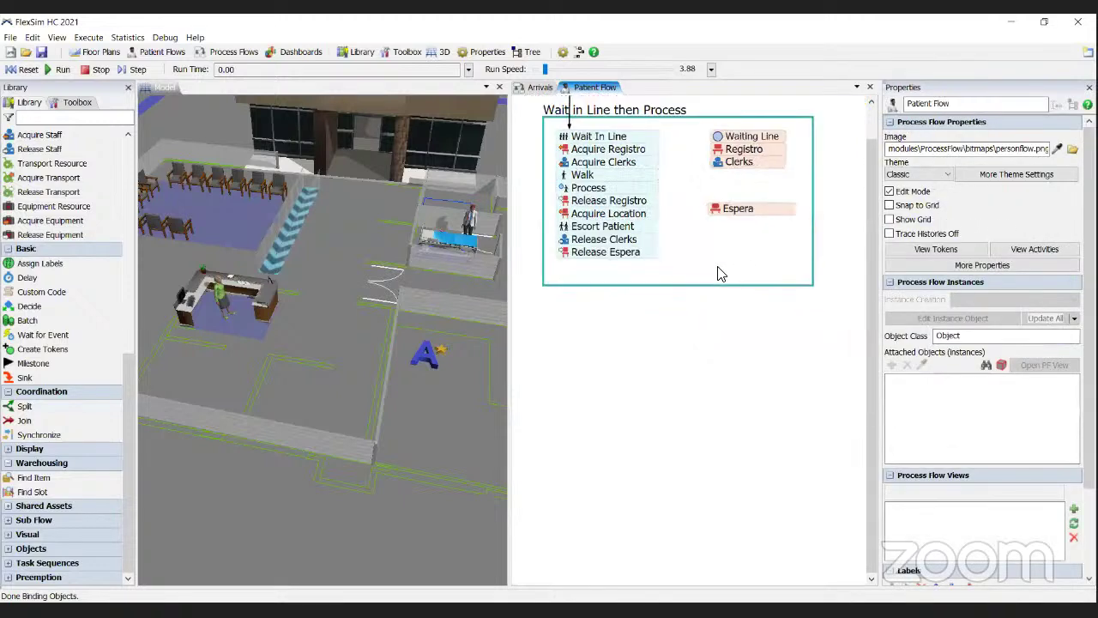
scroll(721, 273, "down", 1)
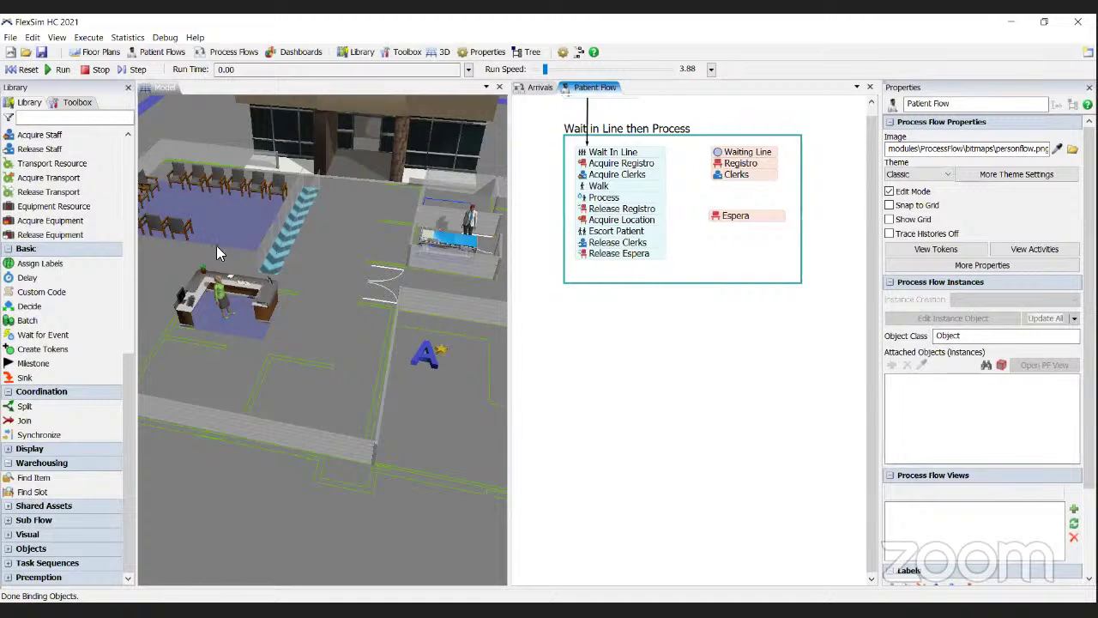
Add a Walk then Process activity set below the Wait in Line then Process frame and extend its frame downward
scroll(68, 225, "up", 8)
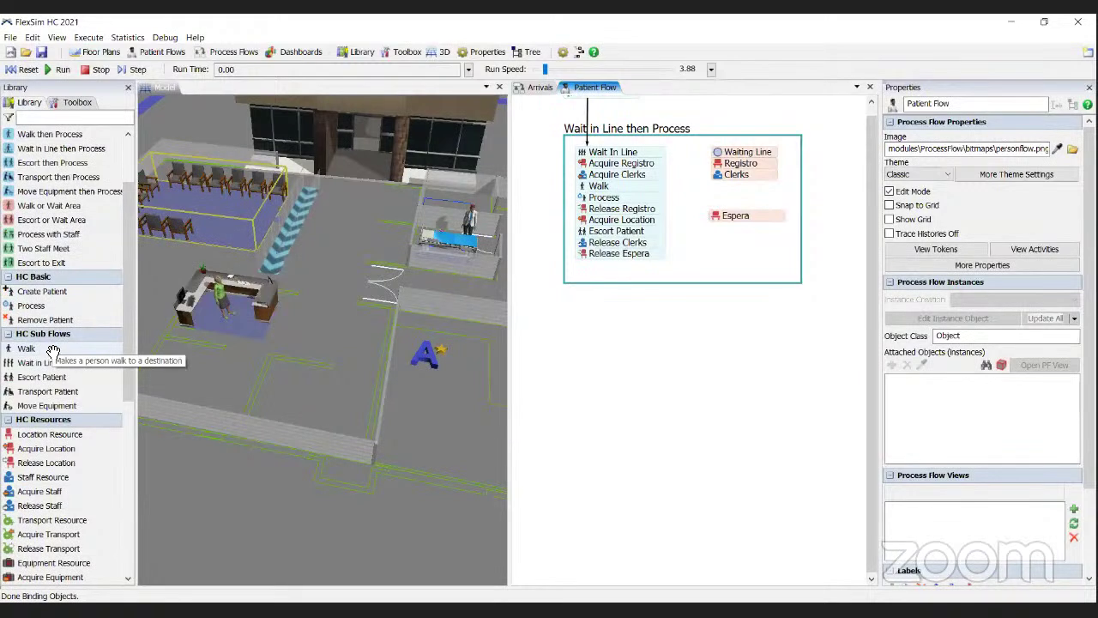
scroll(76, 343, "up", 3)
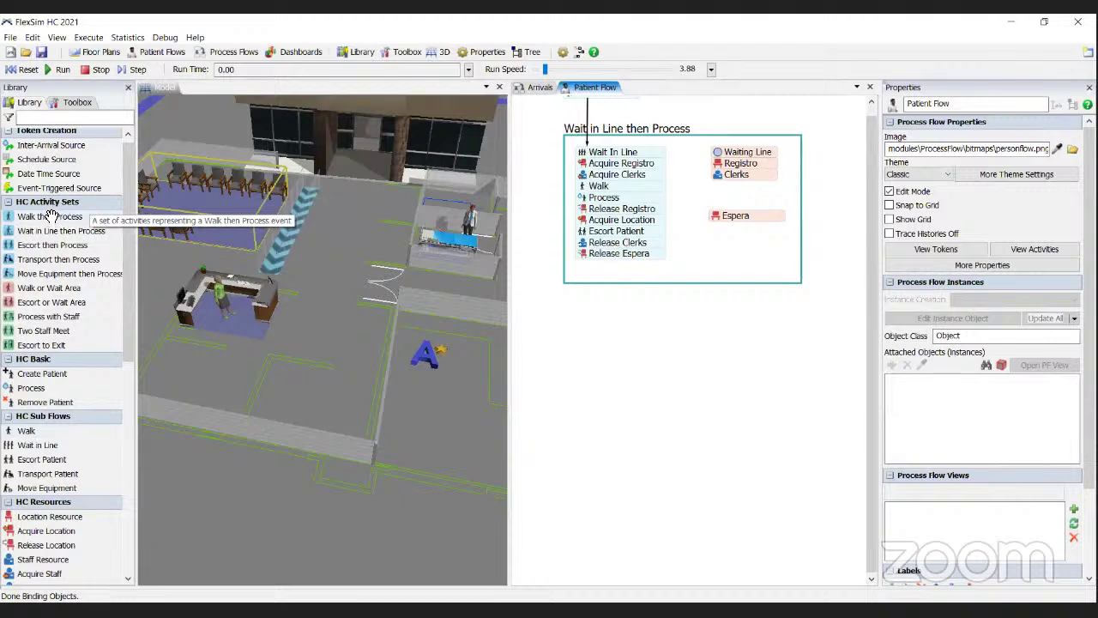
left_click(48, 216)
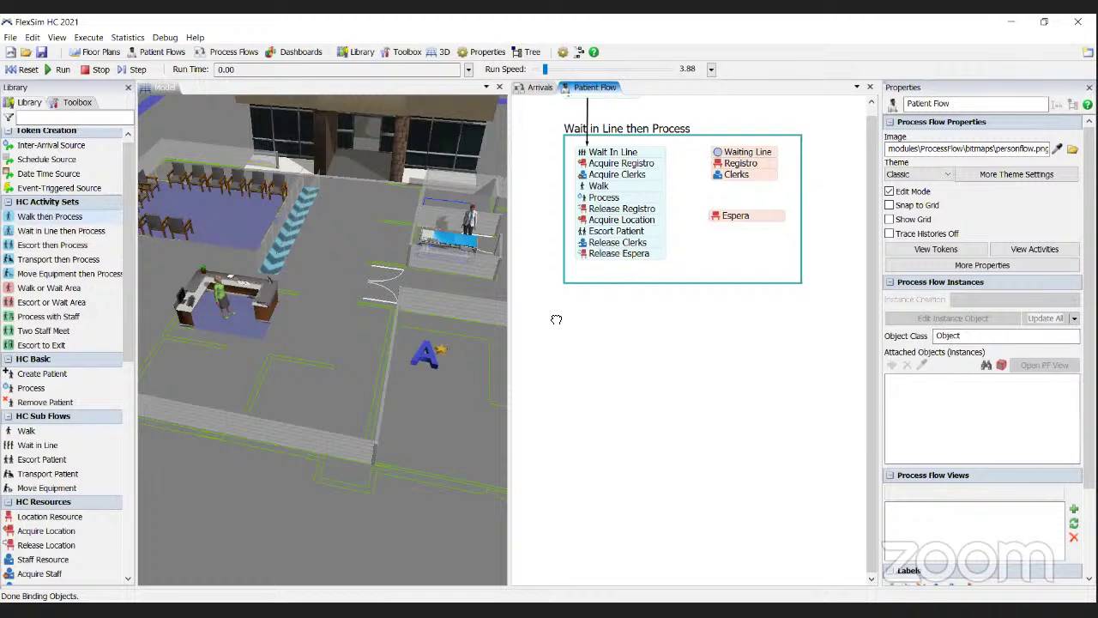
left_click(538, 323)
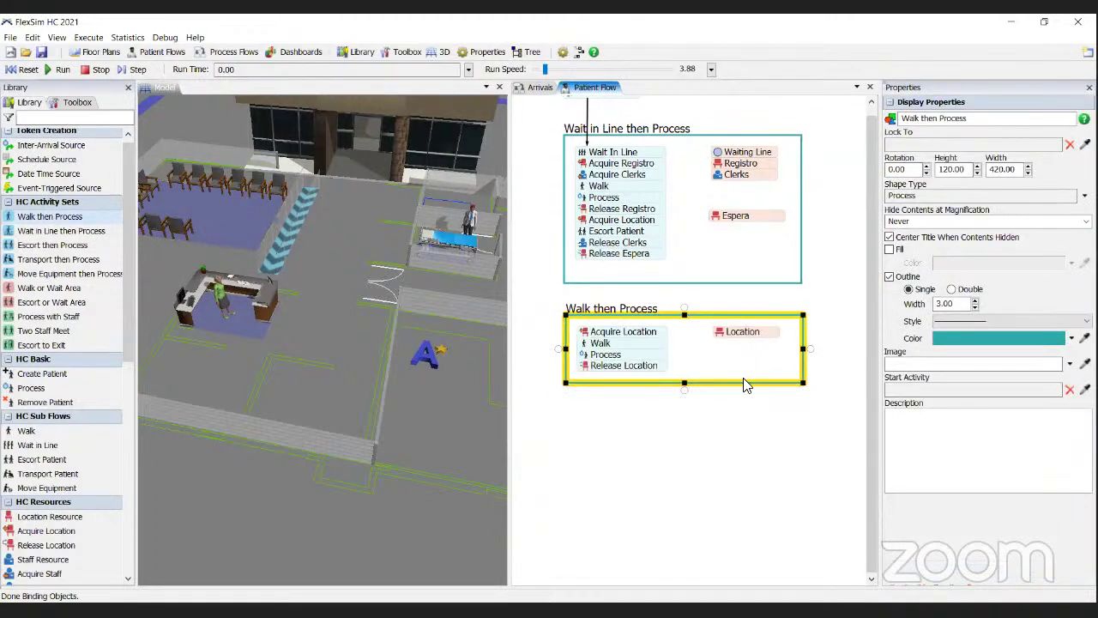
left_click_drag(685, 386, 684, 437)
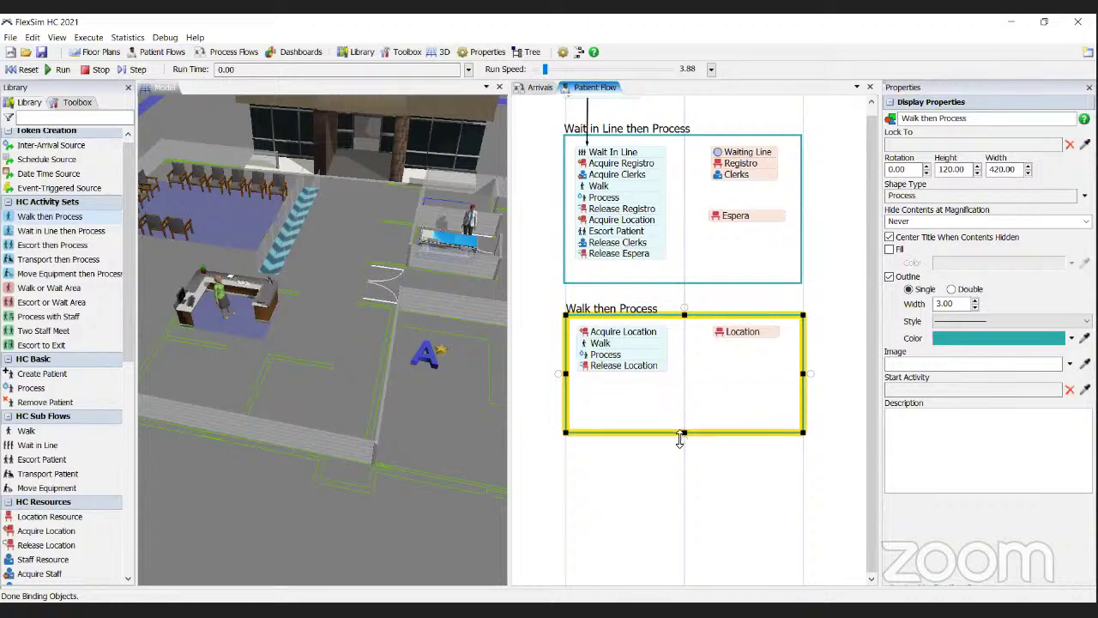
left_click(701, 351)
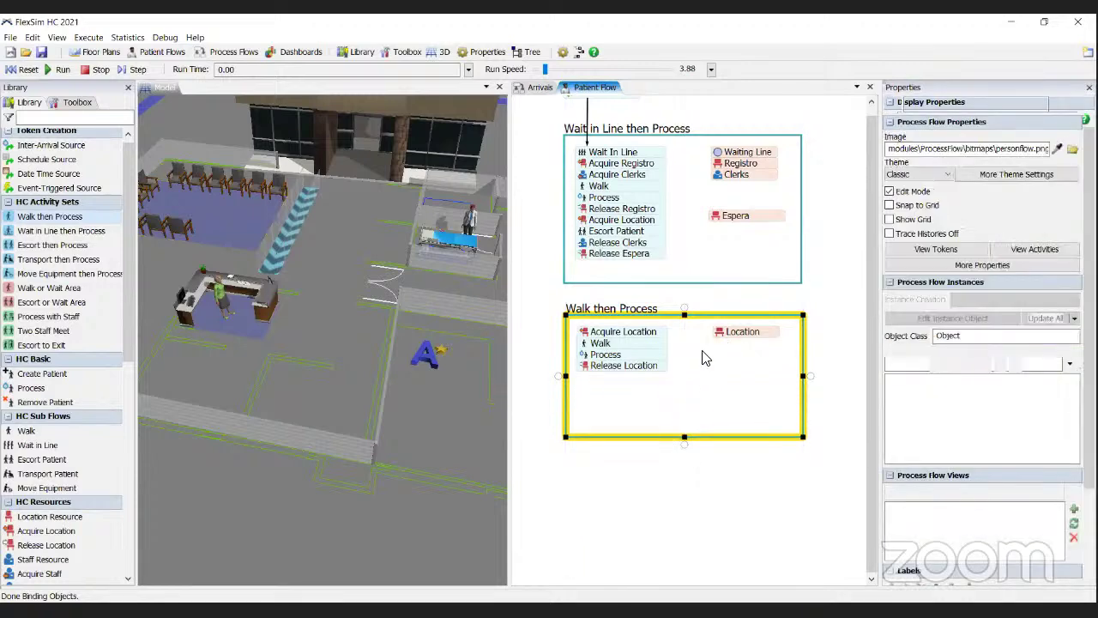
Replace the Walk then Process set with an Escort then Process activity set below the Wait in Line then Process frame
scroll(701, 355, "up", 3)
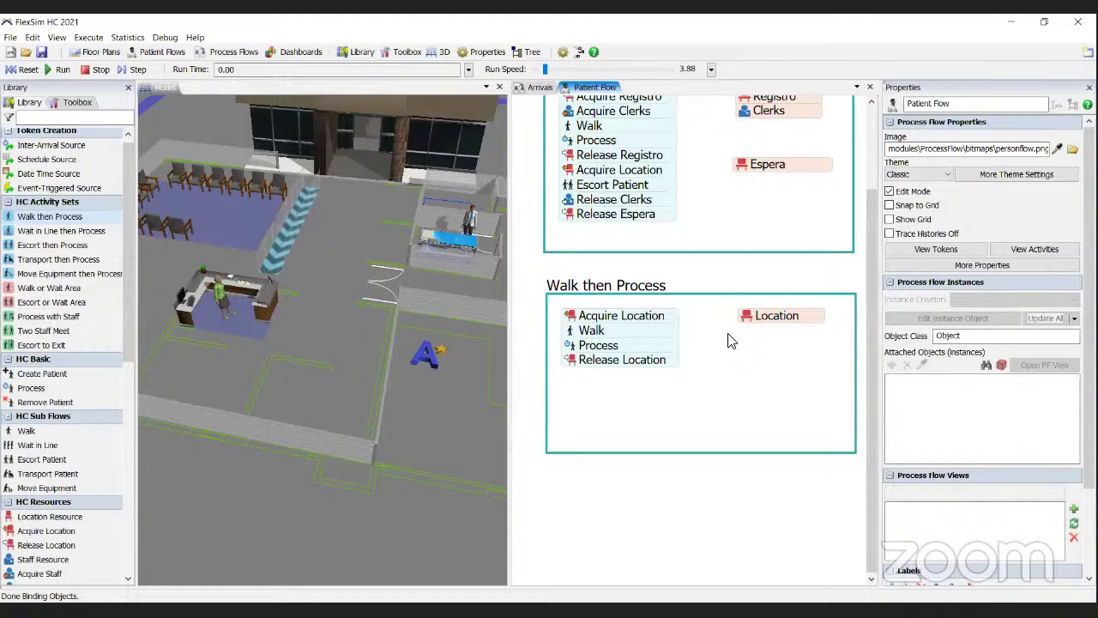
left_click(644, 335)
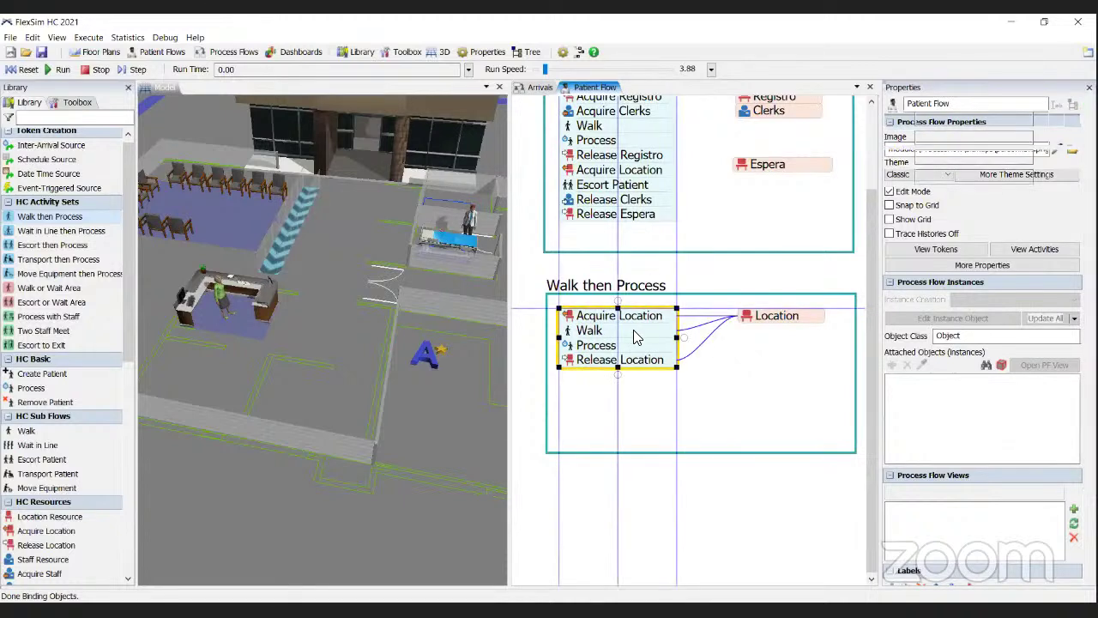
left_click(729, 304)
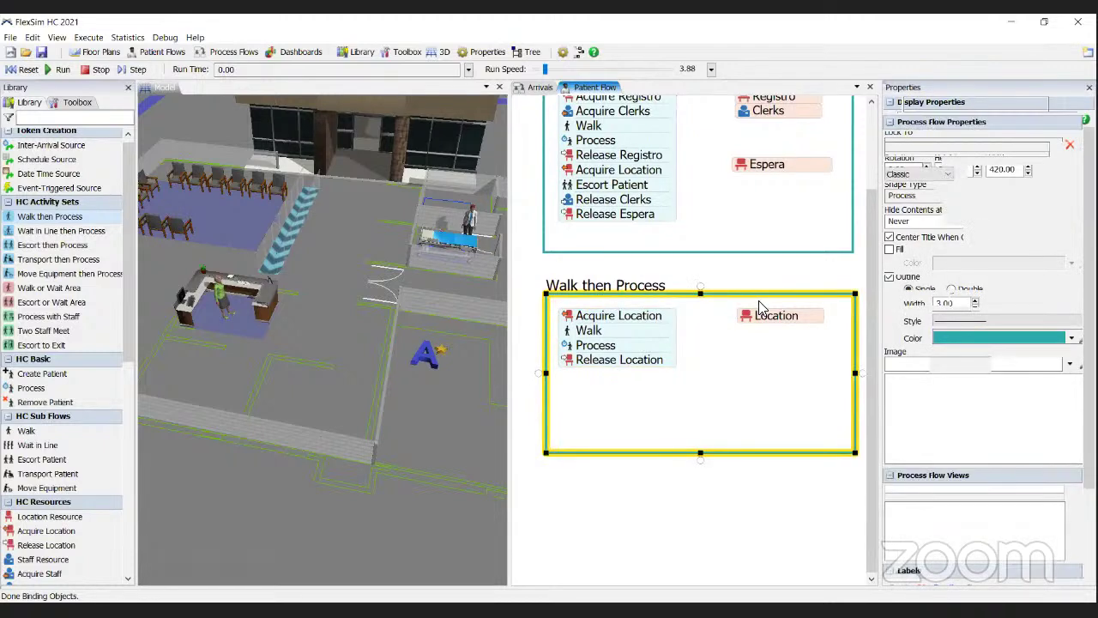
key("Delete")
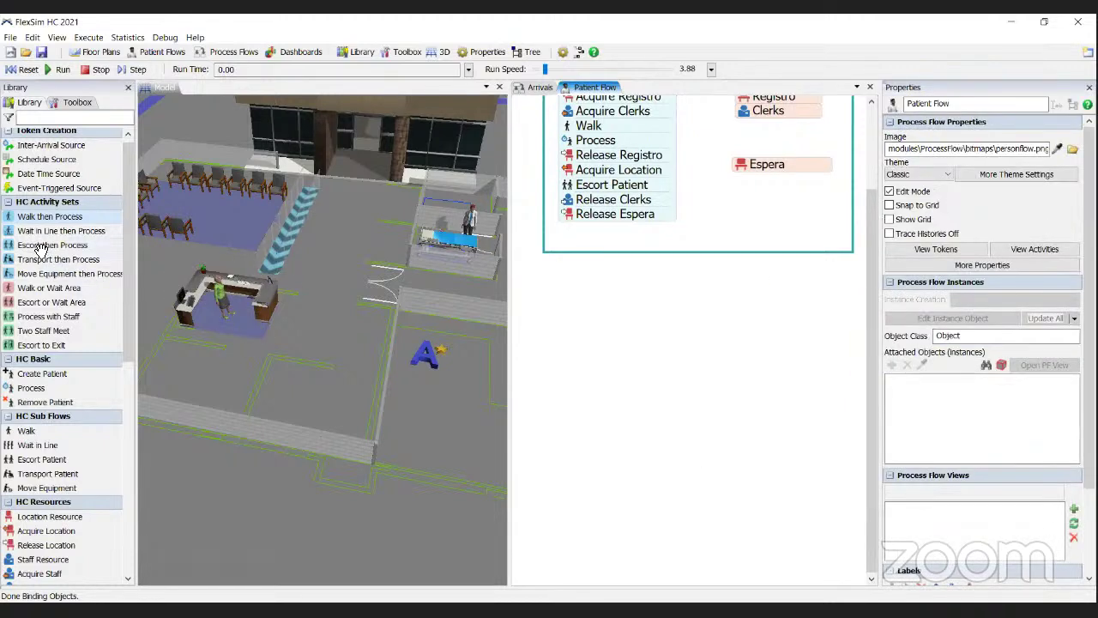
left_click_drag(34, 246, 492, 335)
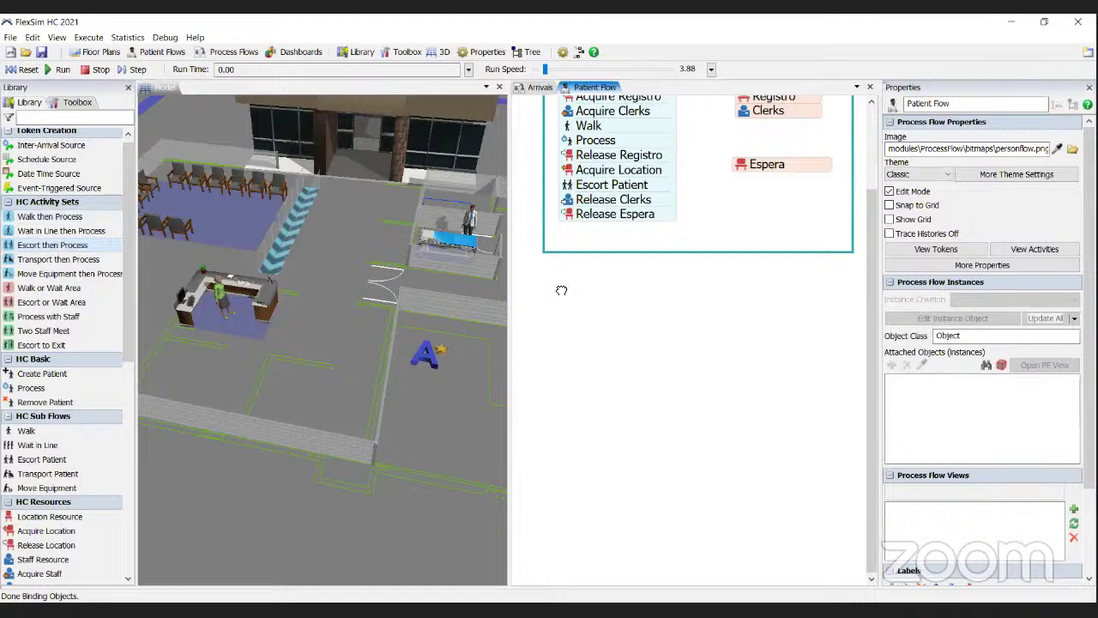
mouse_move(561, 291)
left_mouse_down()
mouse_move(547, 297)
mouse_move(564, 296)
left_mouse_up()
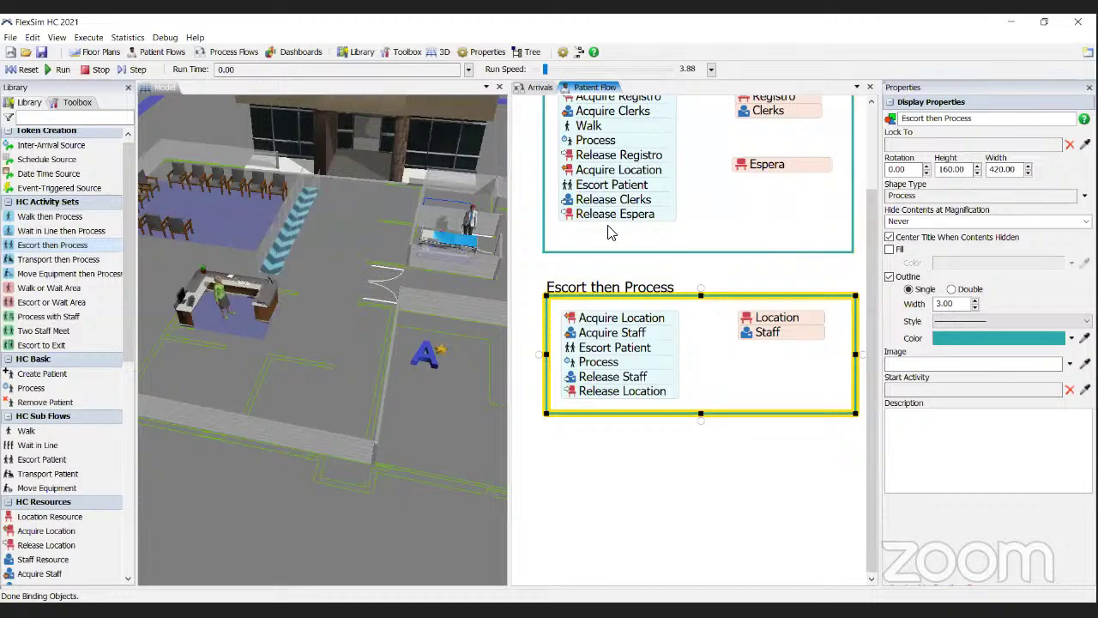
Connect Release Espera to Acquire Location at the start of the Escort then Process block
left_click(699, 364)
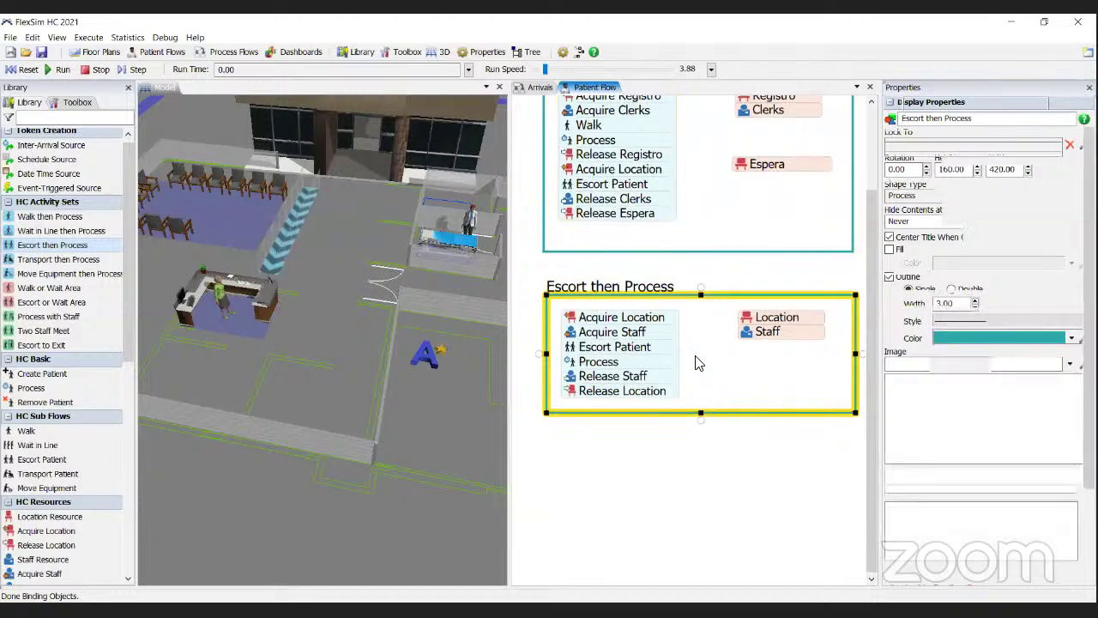
scroll(700, 350, "down", 3)
scroll(703, 348, "up", 4)
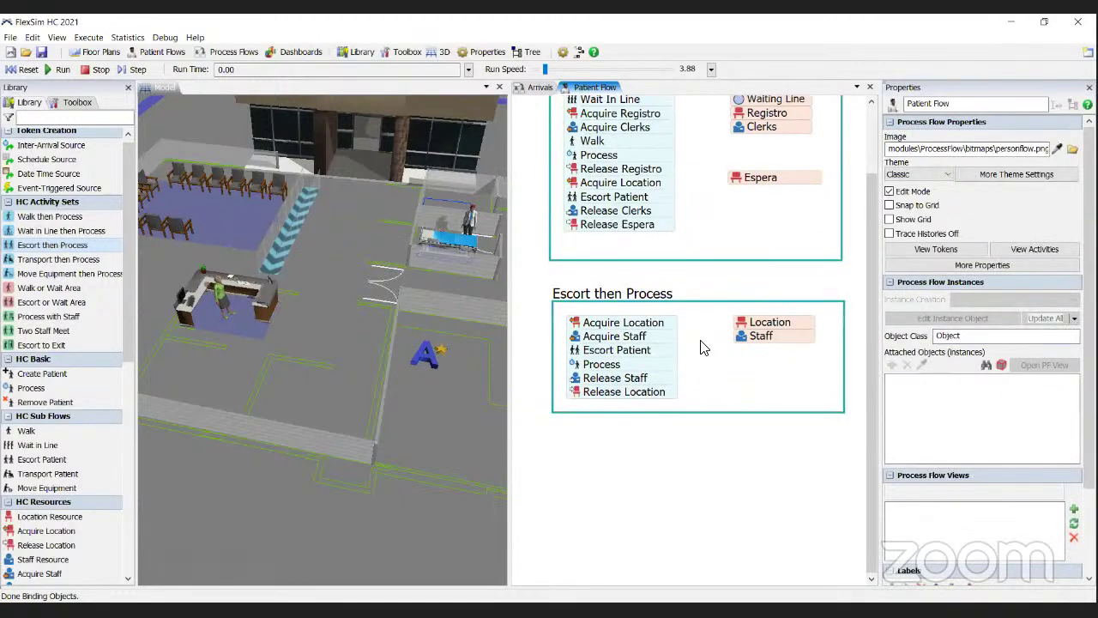
left_click_drag(588, 214, 595, 327)
key("Escape")
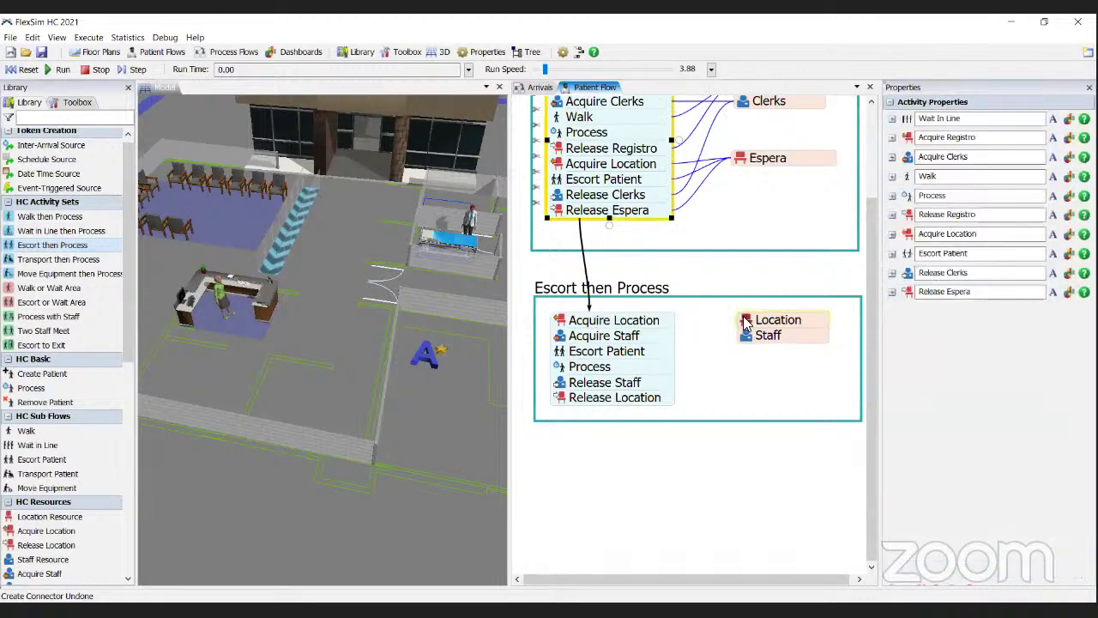
Assign the Camas location group to the Escort then Process set's Location resource and rename the resource Camas
left_click(747, 324)
left_click(910, 362)
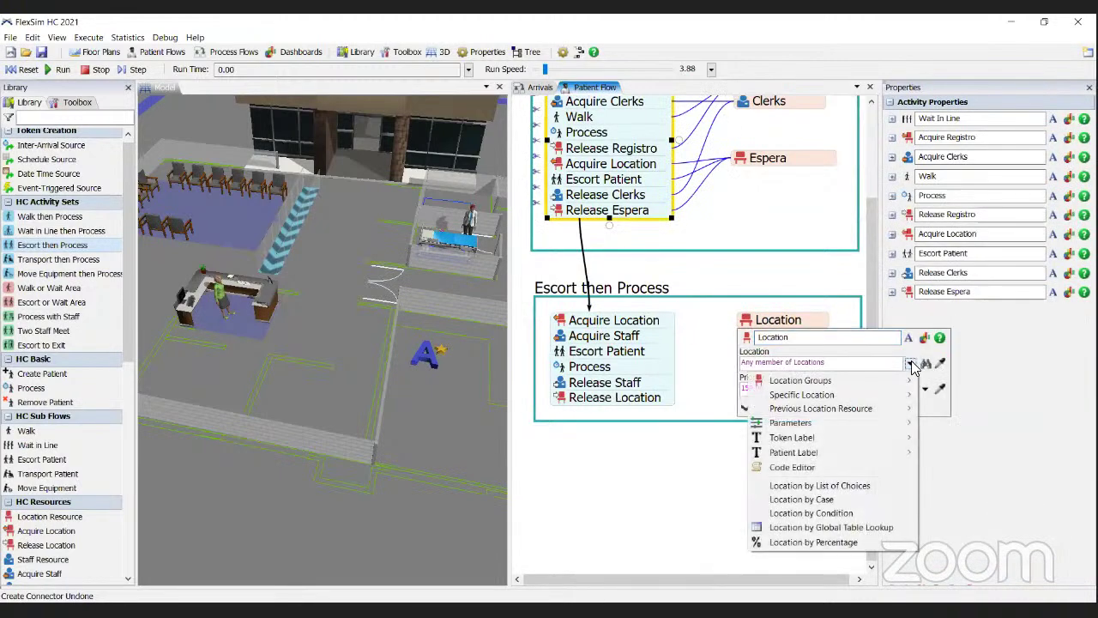
mouse_move(903, 381)
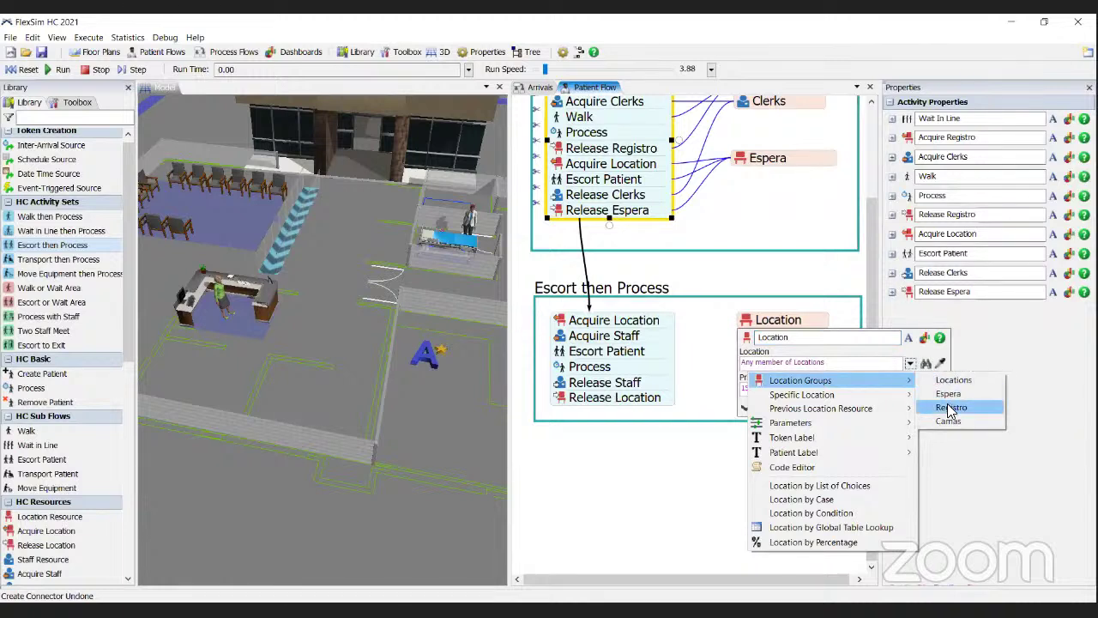
left_click(949, 423)
double_click(802, 339)
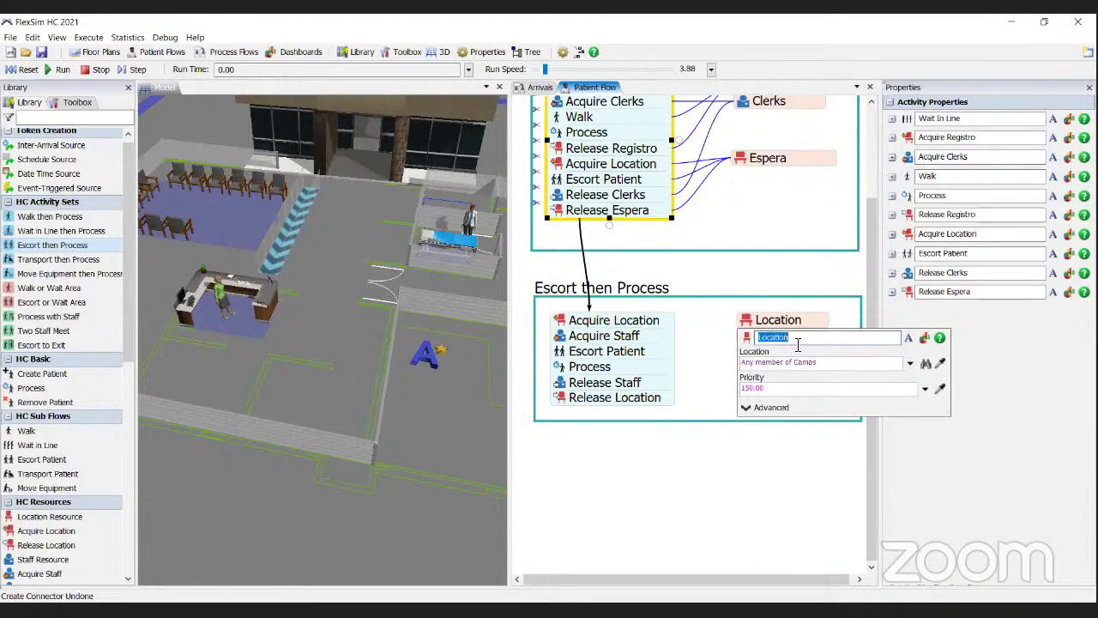
type("Camas")
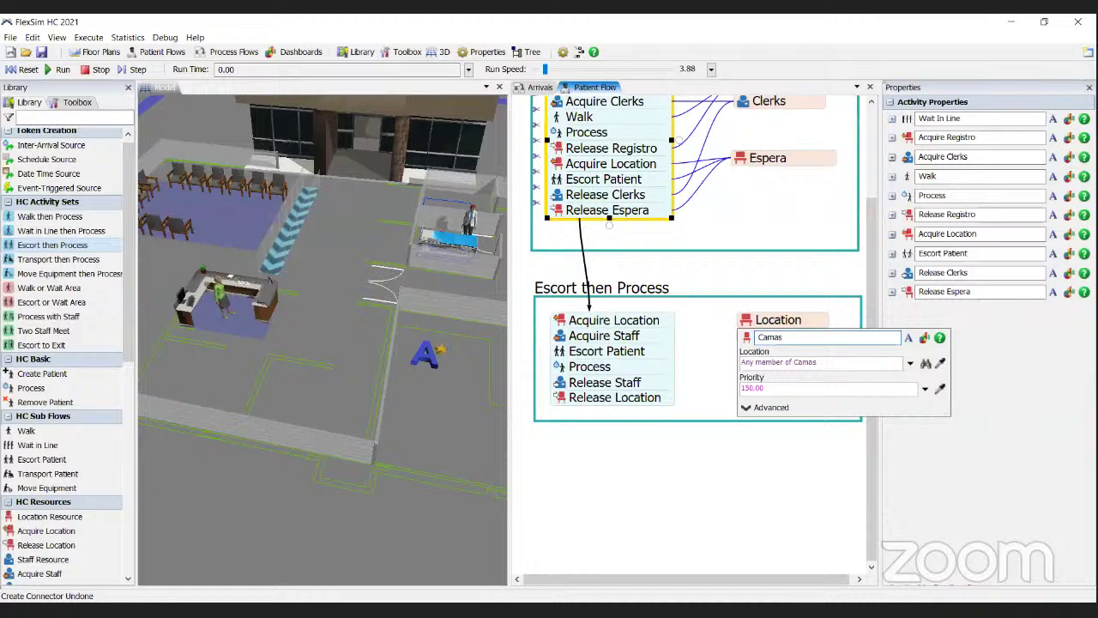
key("Return")
left_click(714, 347)
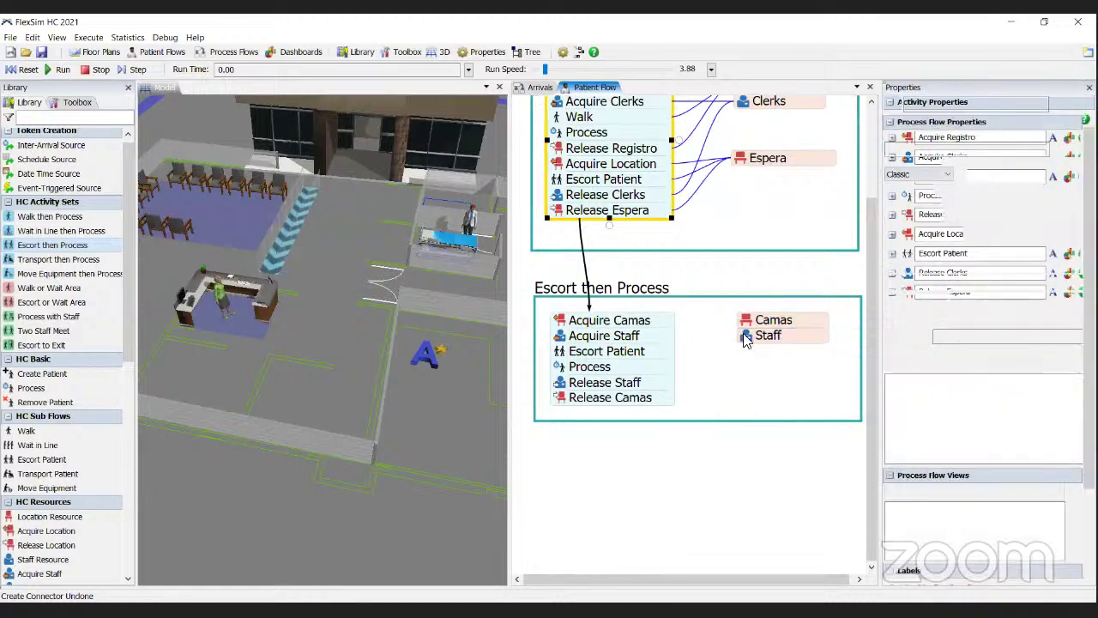
Rename the Staff resource in the Escort then Process set Medicos and assign it the Medicos staff group
left_click(745, 336)
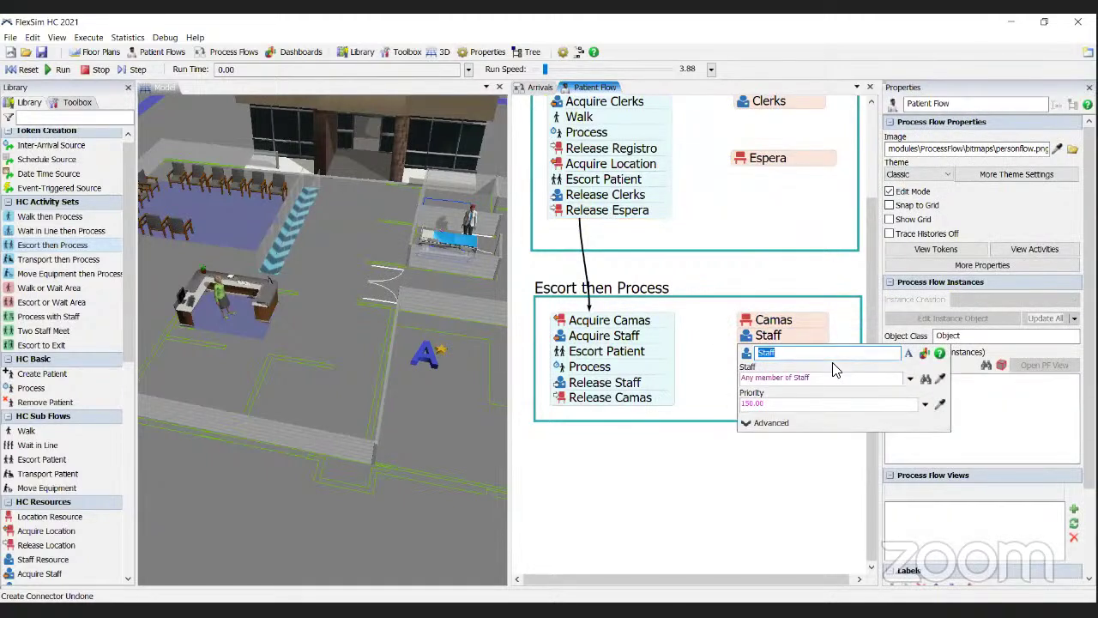
type("Medicos")
key("Return")
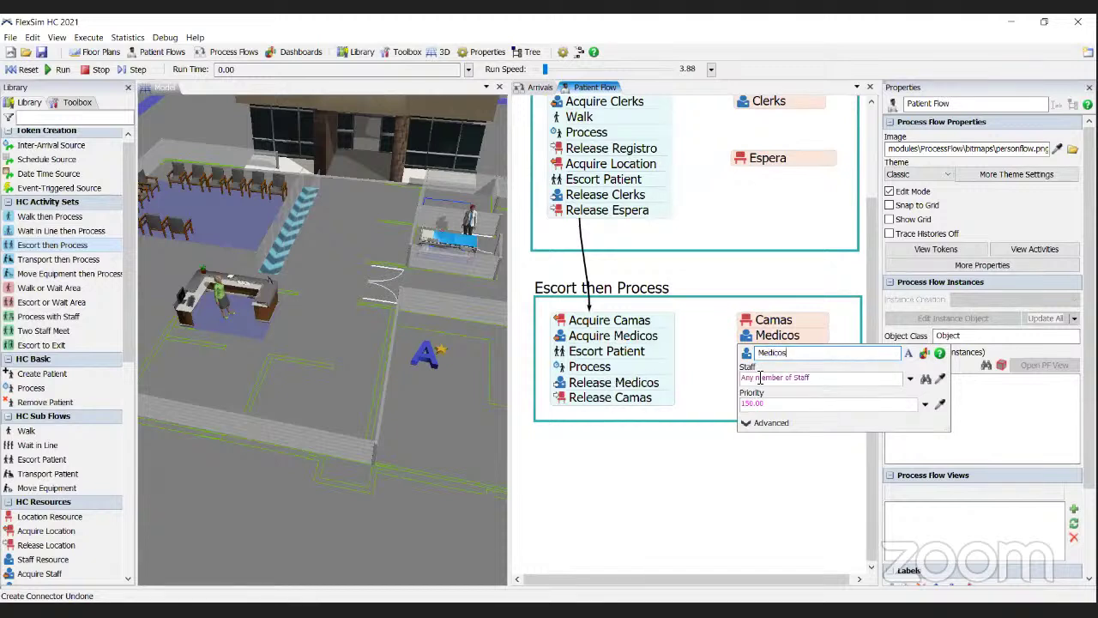
left_click(907, 381)
mouse_move(889, 399)
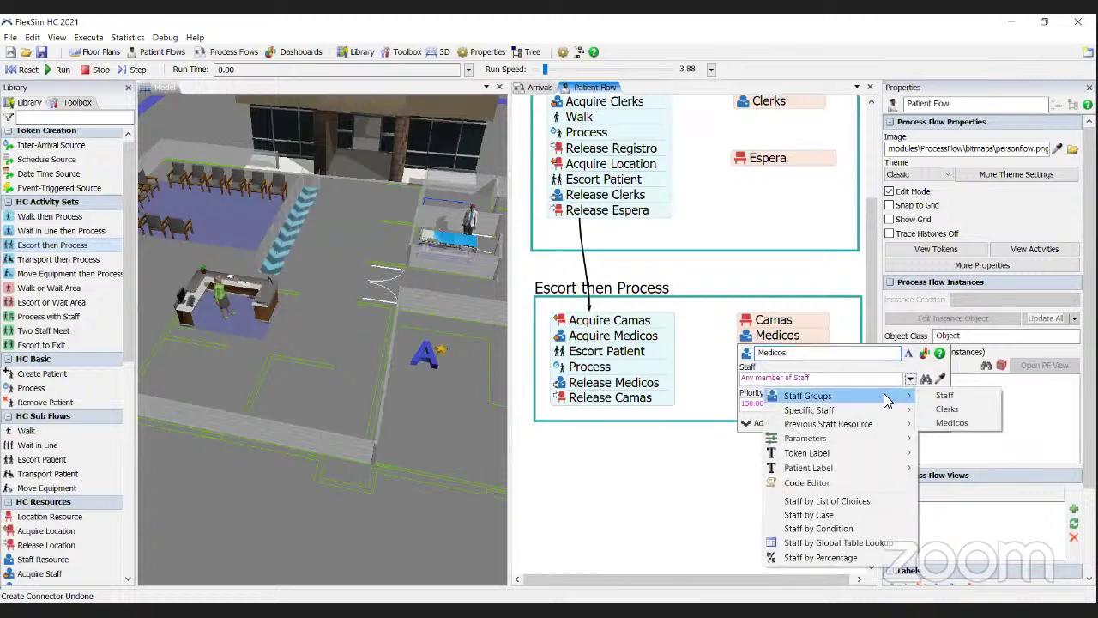
left_click(953, 422)
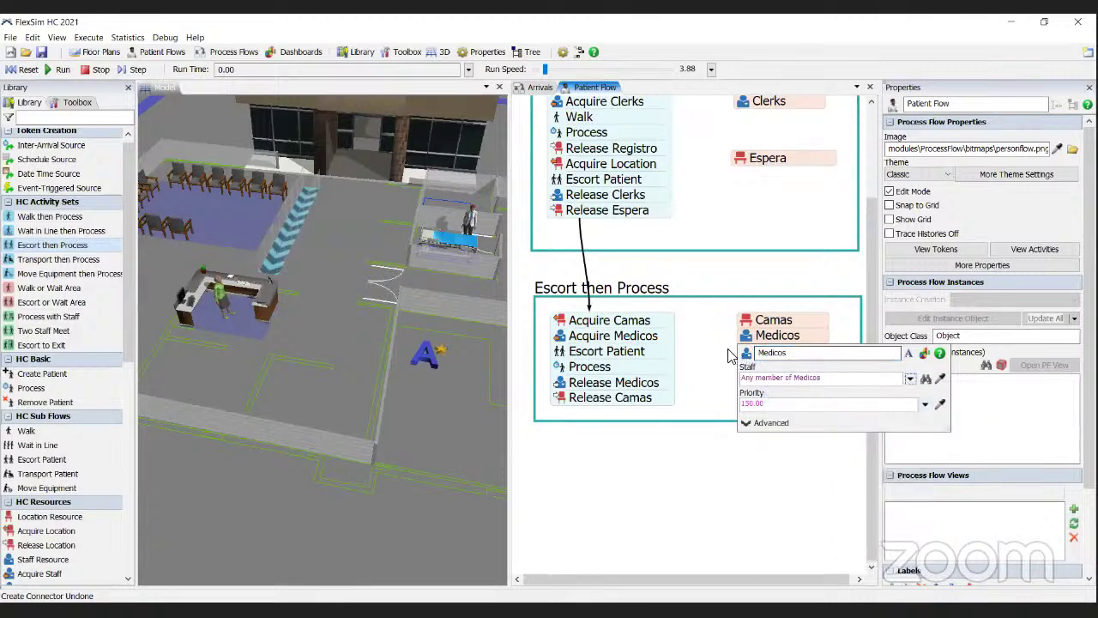
left_click(661, 330)
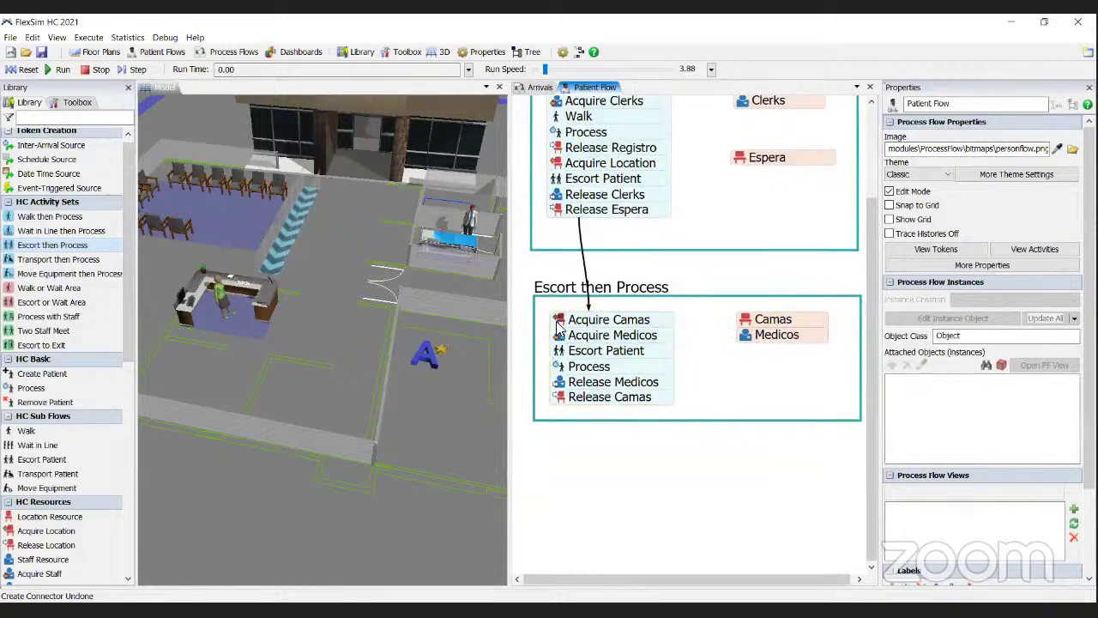
Review the settings of the Acquire Medicos, Escort Patient and Process activities in the Escort then Process set
double_click(608, 330)
left_click_drag(708, 318, 697, 277)
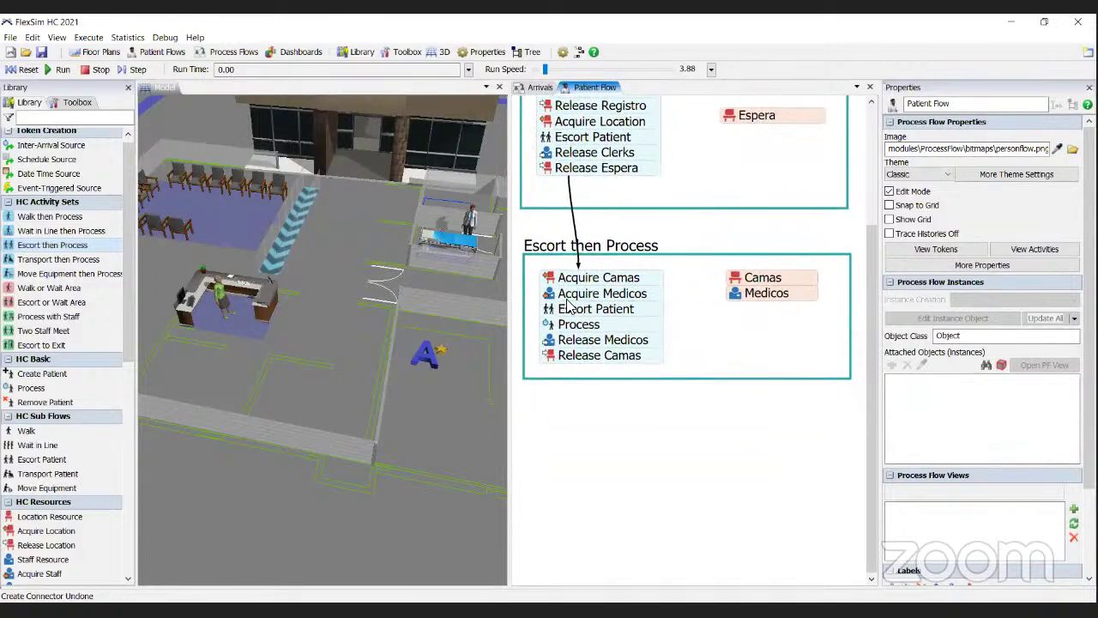
left_click(558, 293)
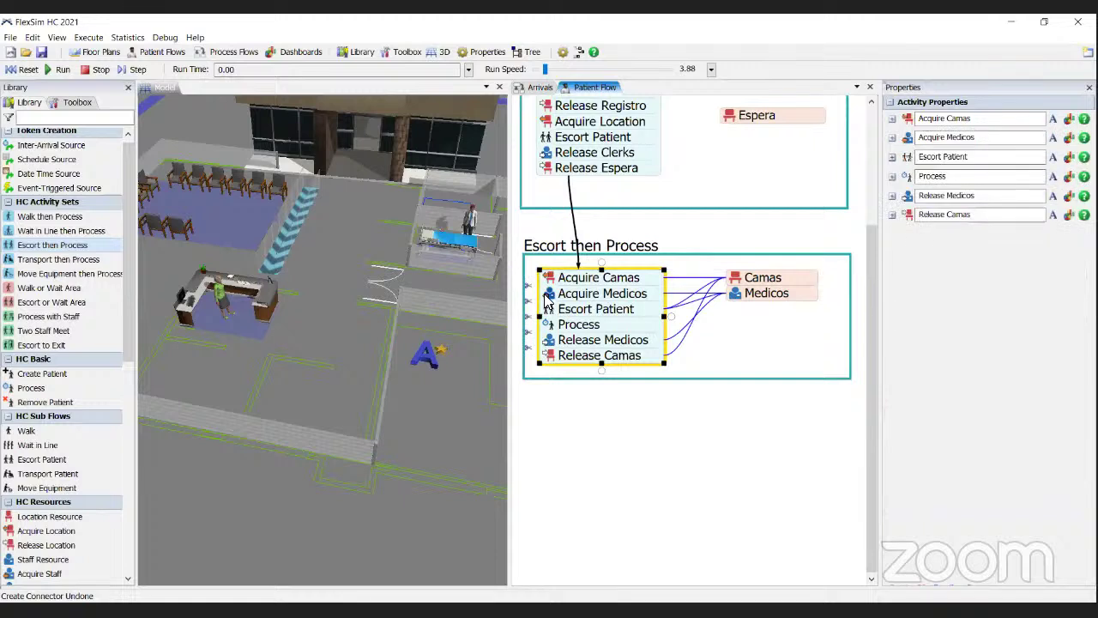
double_click(550, 300)
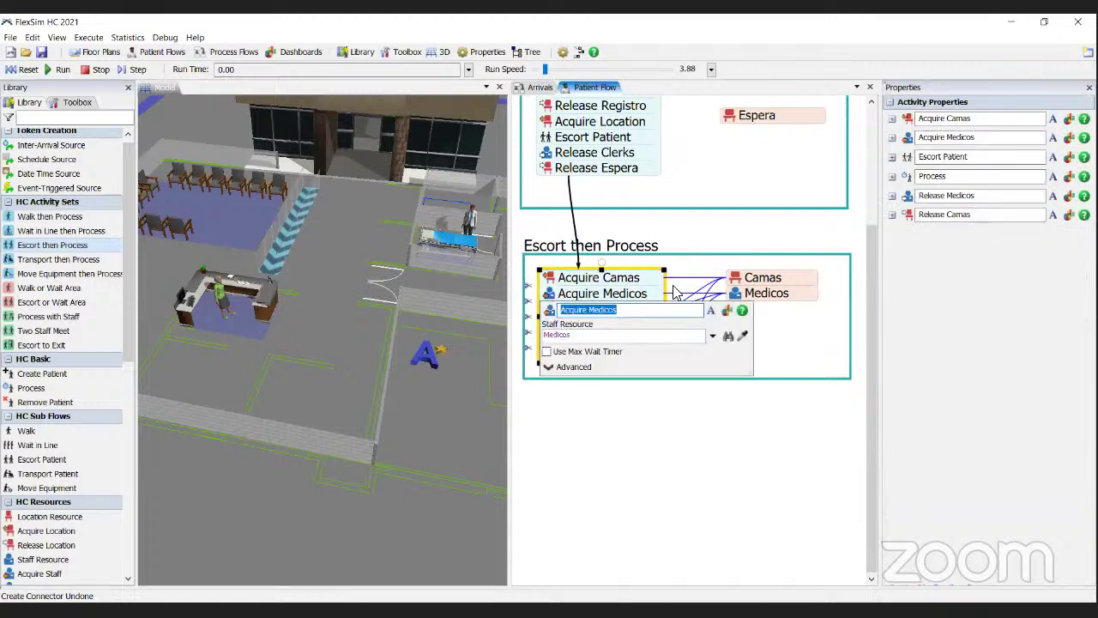
left_click(674, 285)
left_click(548, 311)
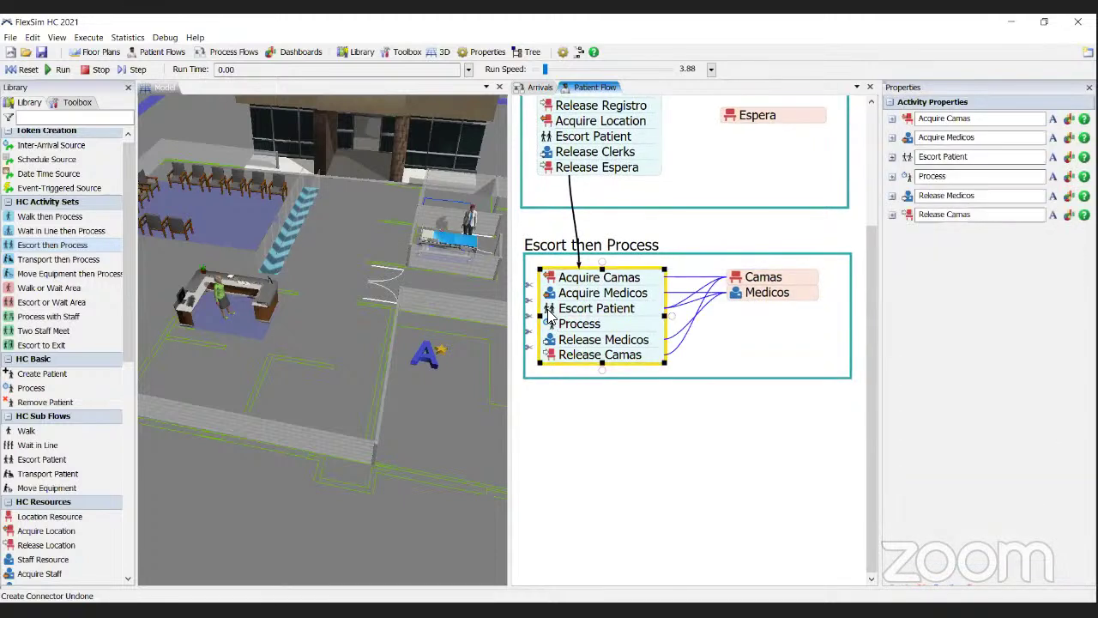
double_click(550, 314)
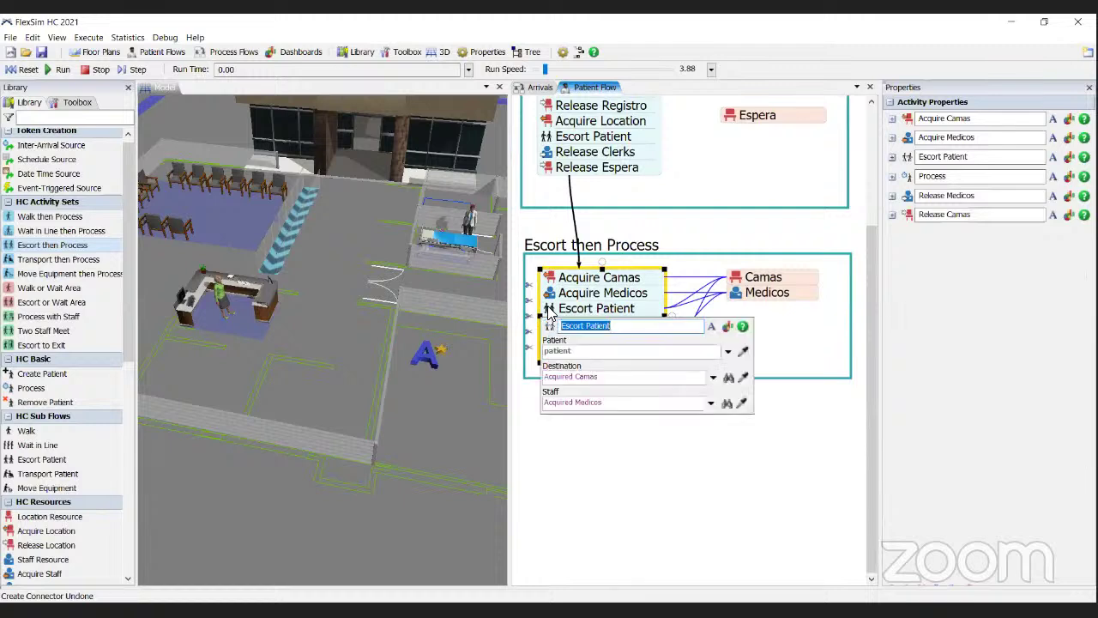
left_click(548, 311)
double_click(551, 326)
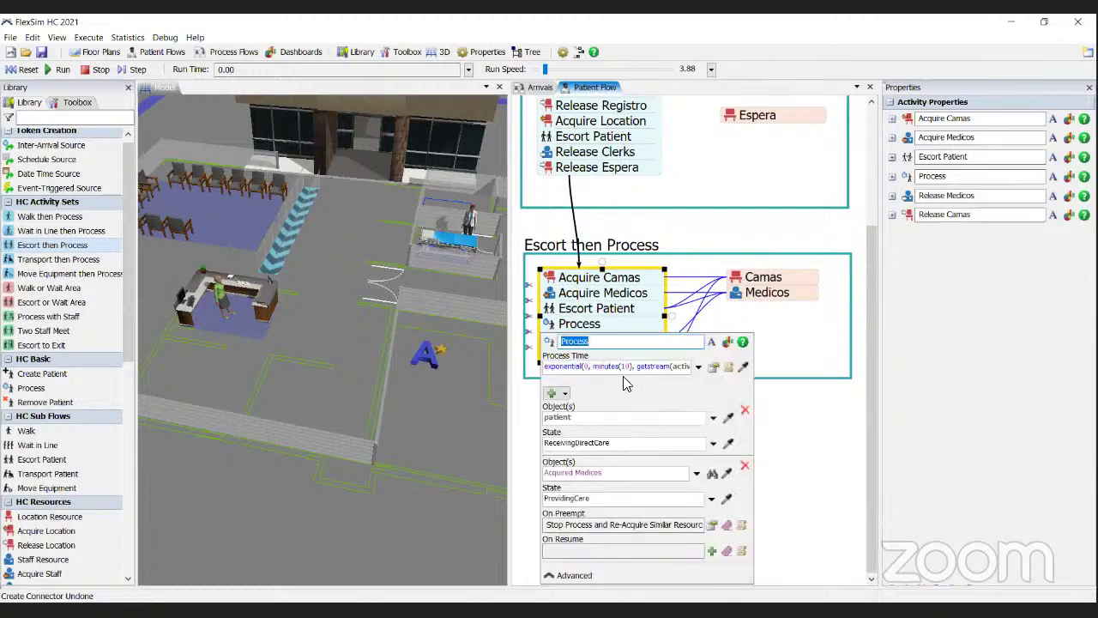
double_click(627, 367)
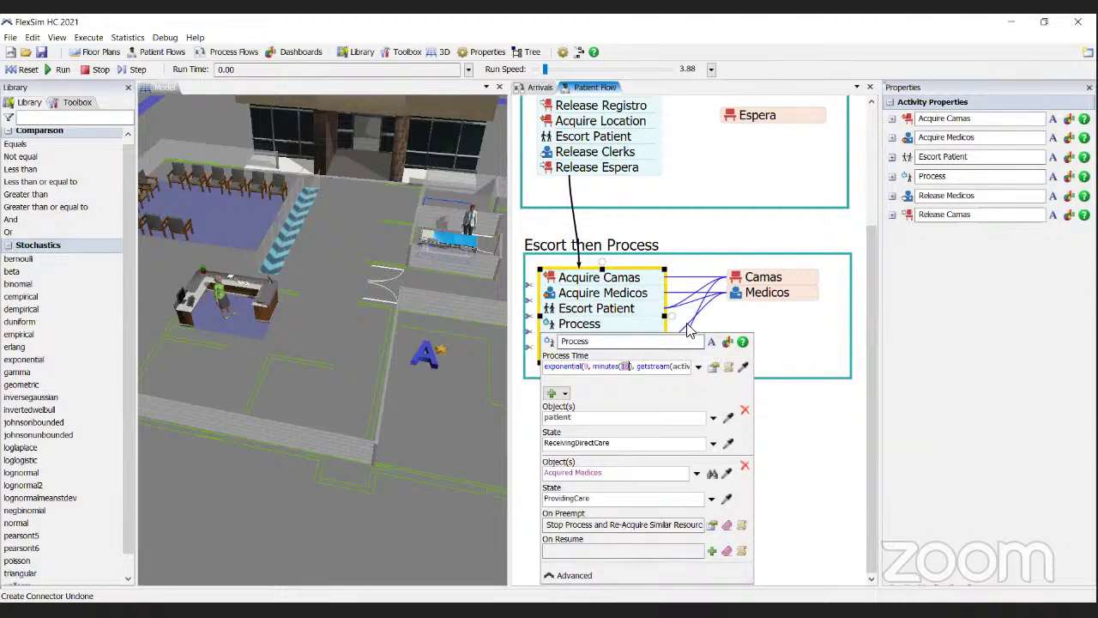
left_click(718, 320)
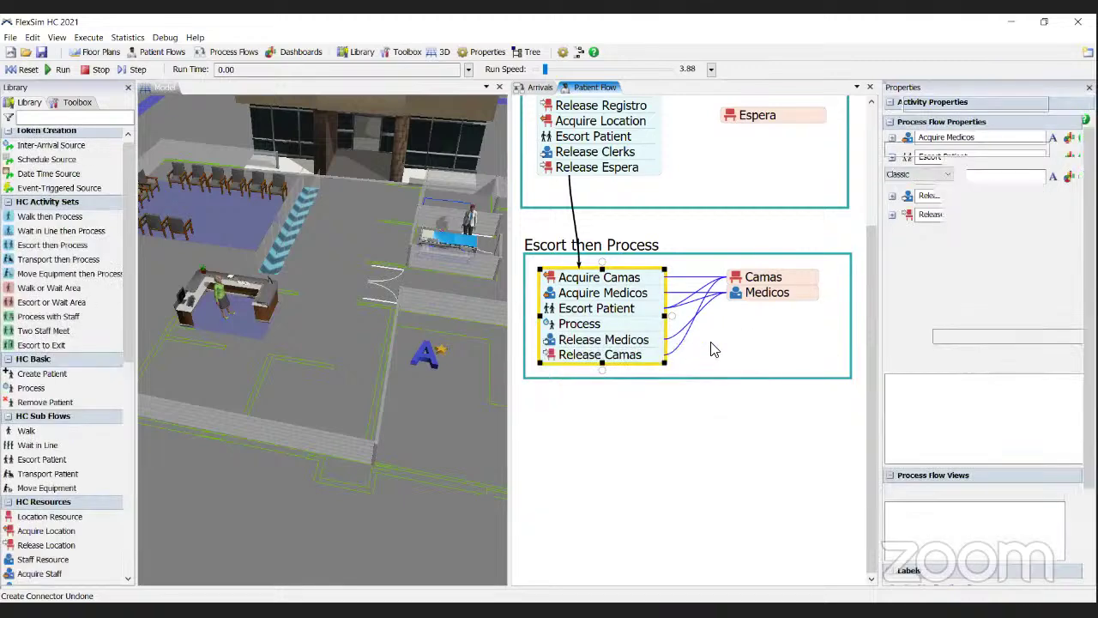
Add a Walk activity below the Escort then Process frame and attach a Remove Patient activity beneath it
left_click_drag(711, 344, 682, 293)
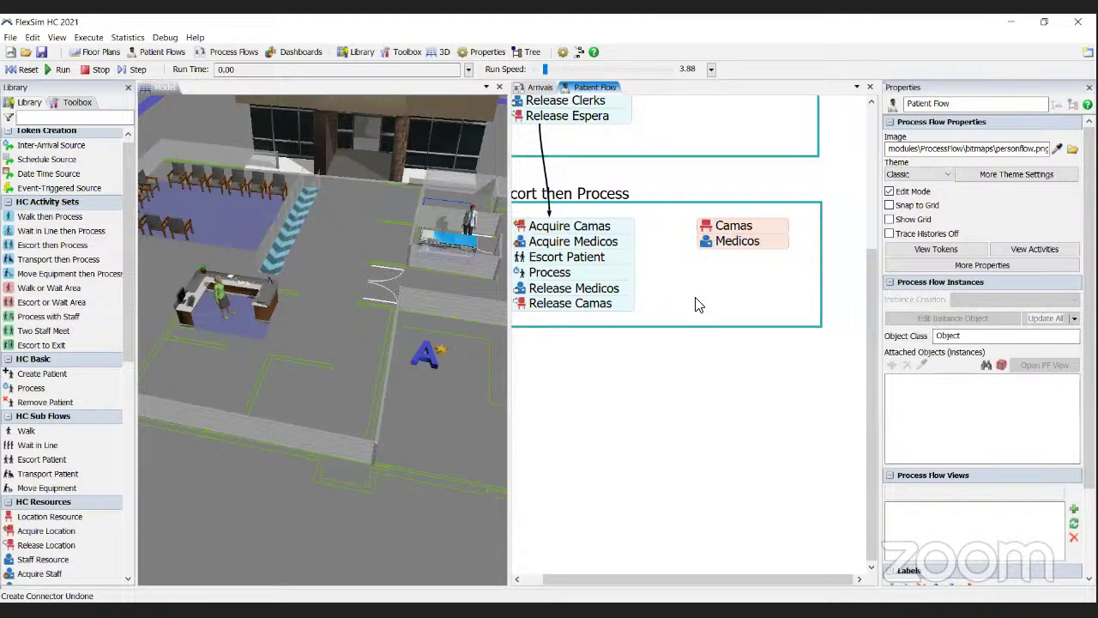
left_click_drag(666, 296, 698, 248)
left_click(588, 254)
scroll(697, 242, "down", 2)
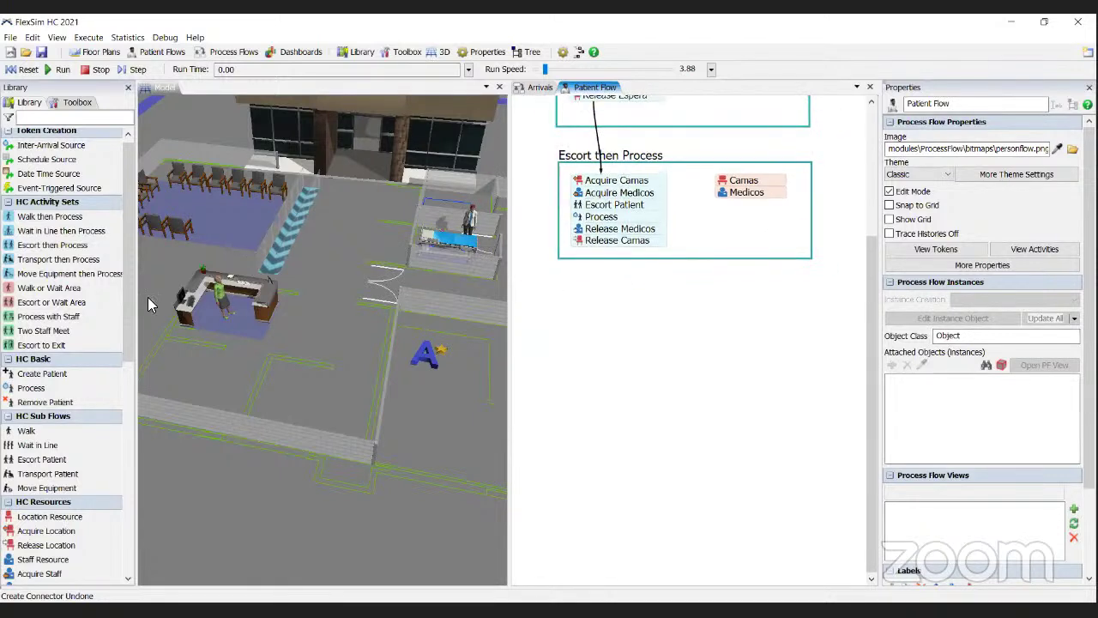
scroll(65, 439, "up", 1)
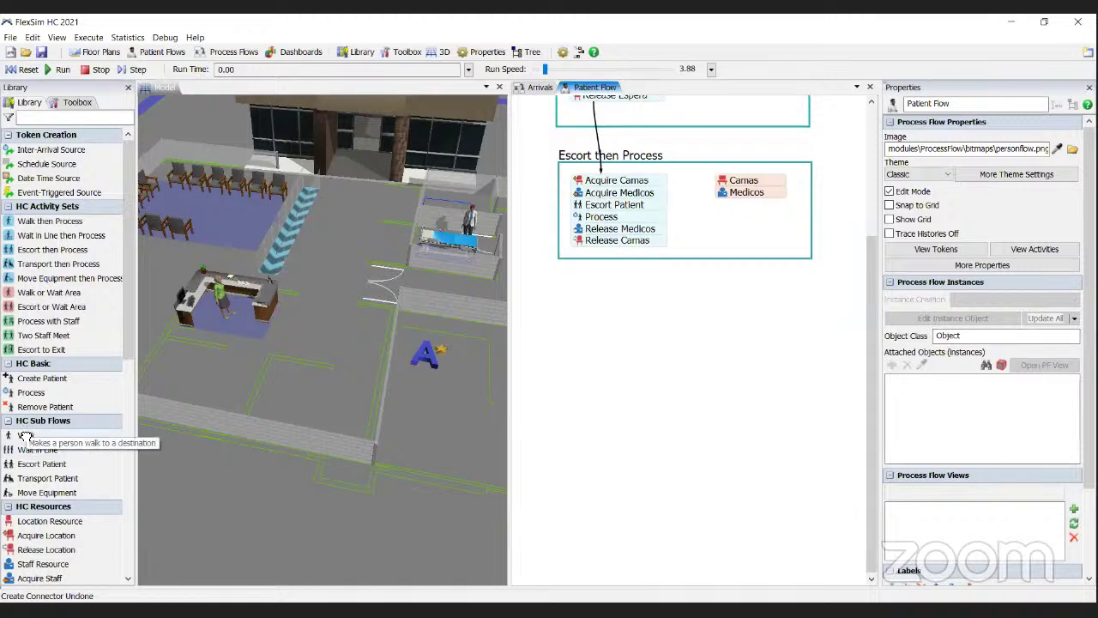
left_click(25, 435)
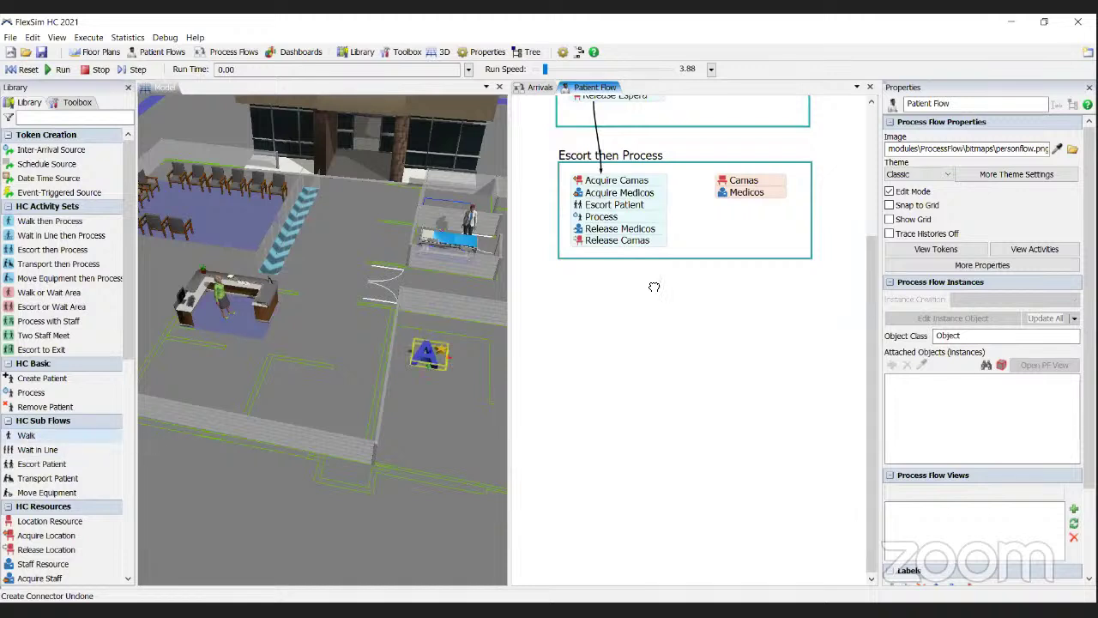
left_click(601, 288)
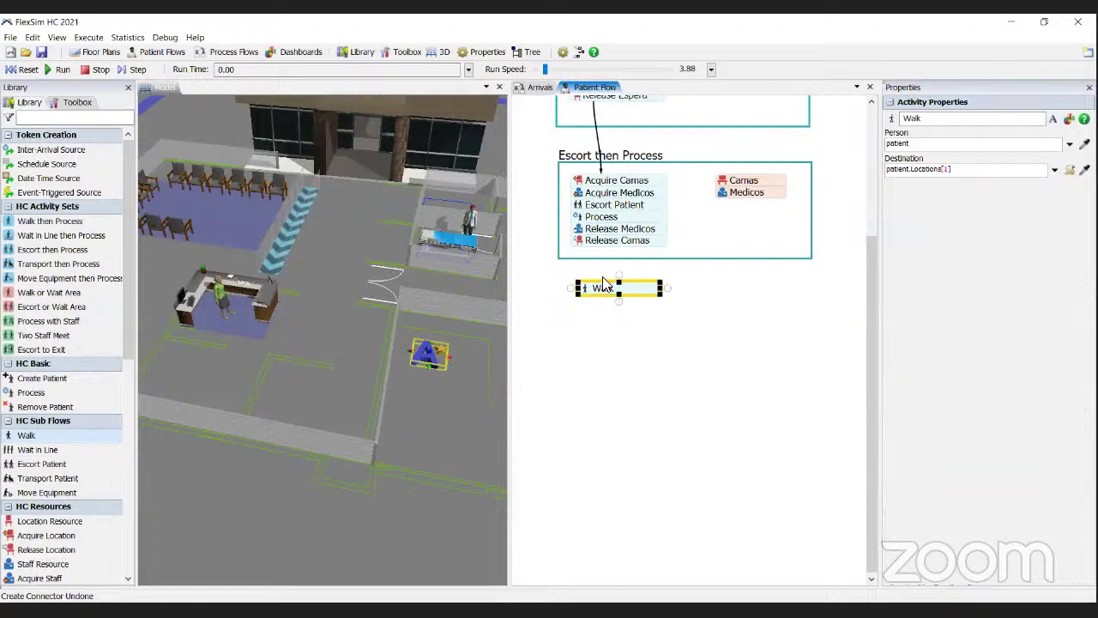
scroll(605, 307, "up", 3)
left_click(604, 307)
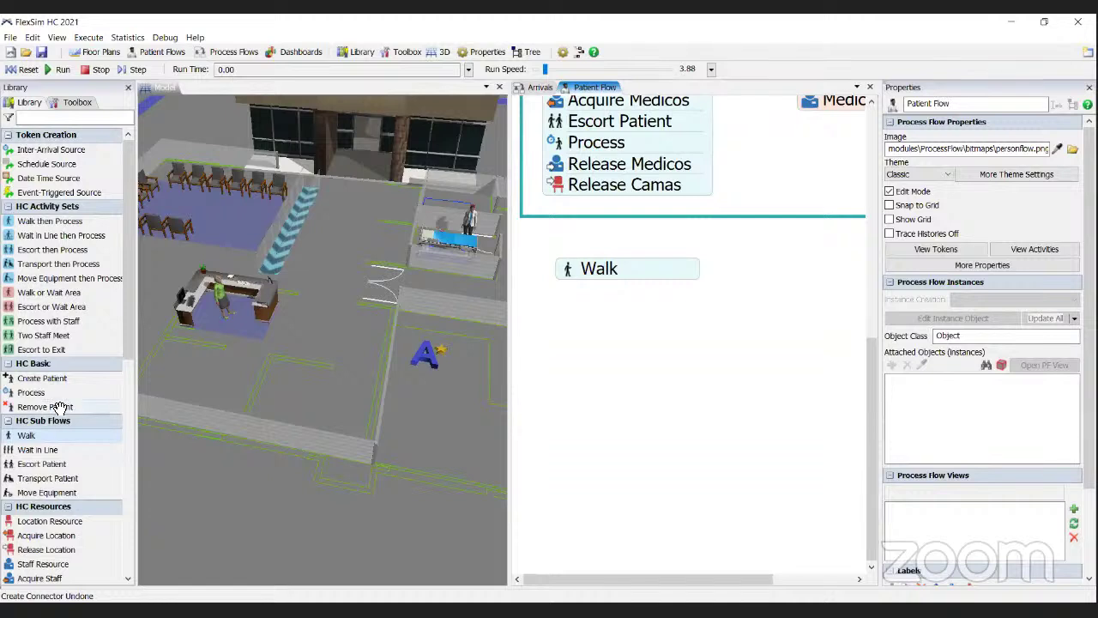
left_click_drag(54, 409, 591, 292)
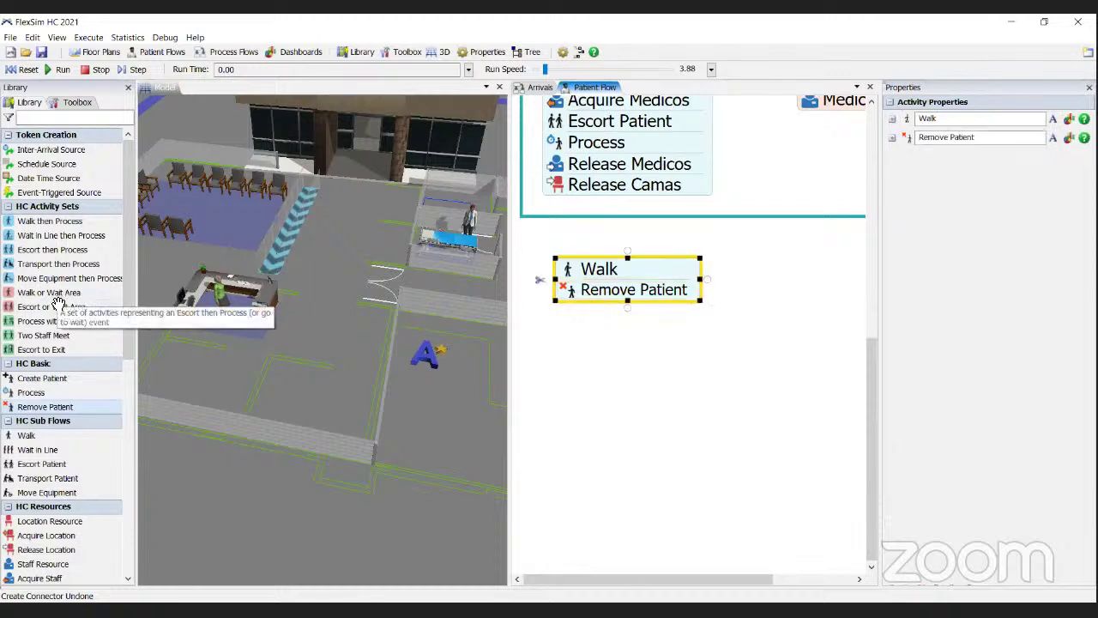
scroll(67, 365, "down", 1)
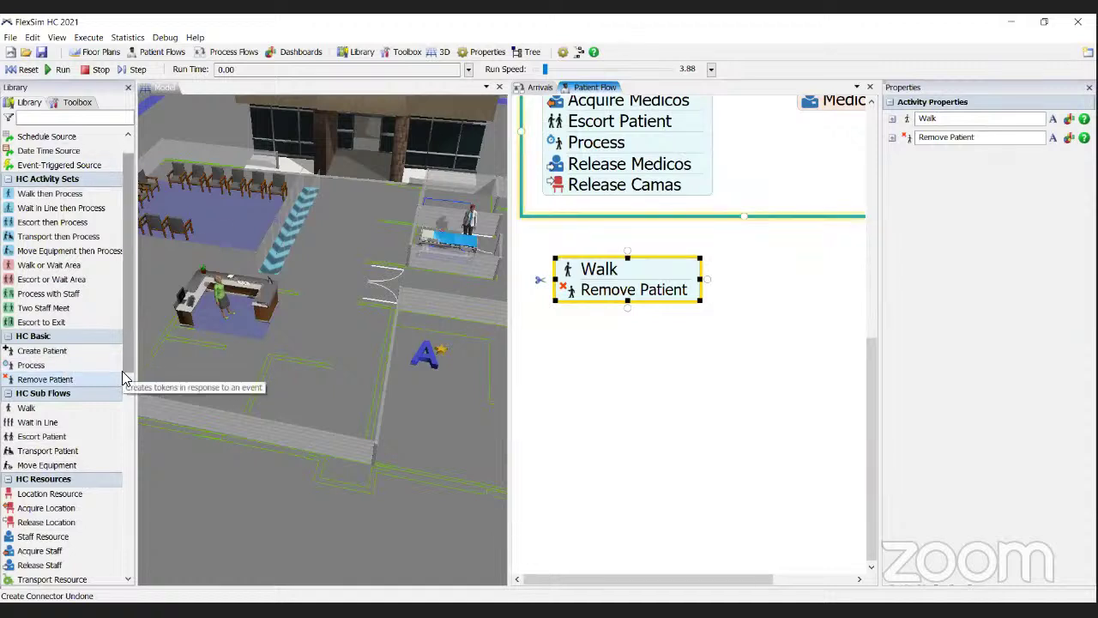
Attach a Sink beneath Remove Patient and connect the Escort then Process activities to the Walk activity
scroll(91, 358, "down", 3)
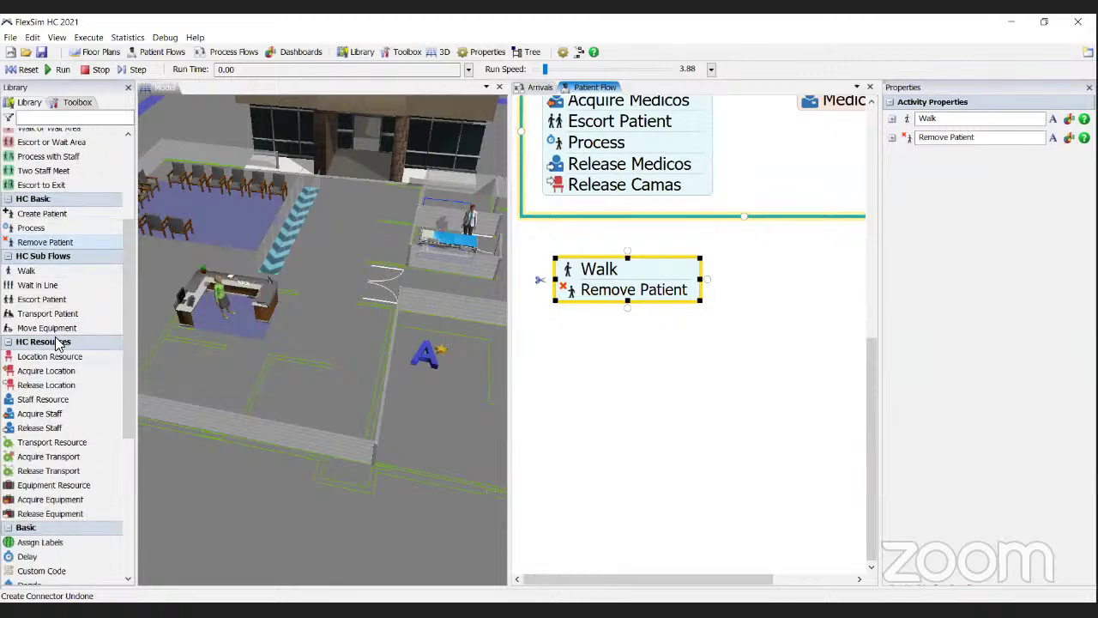
scroll(34, 378, "down", 3)
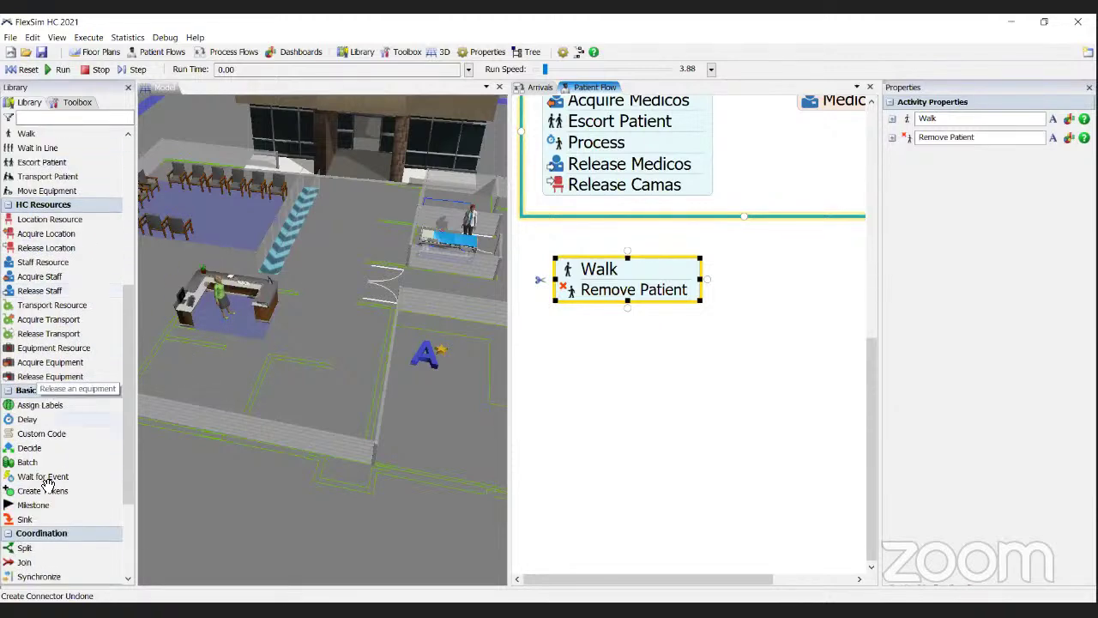
left_click(28, 518)
left_click(562, 314)
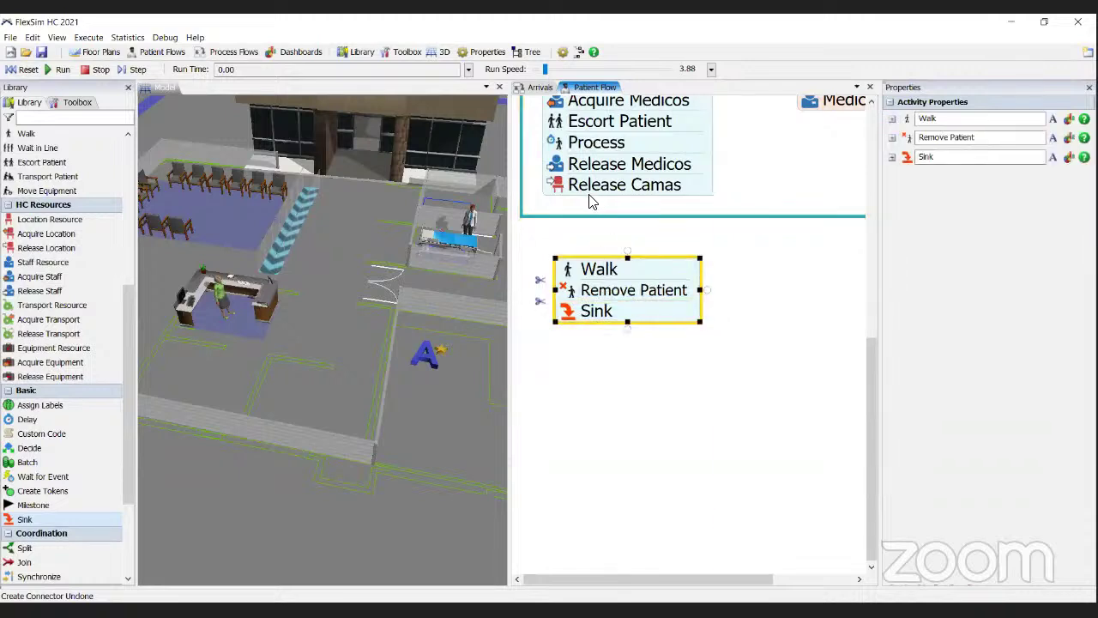
left_click_drag(589, 201, 593, 262)
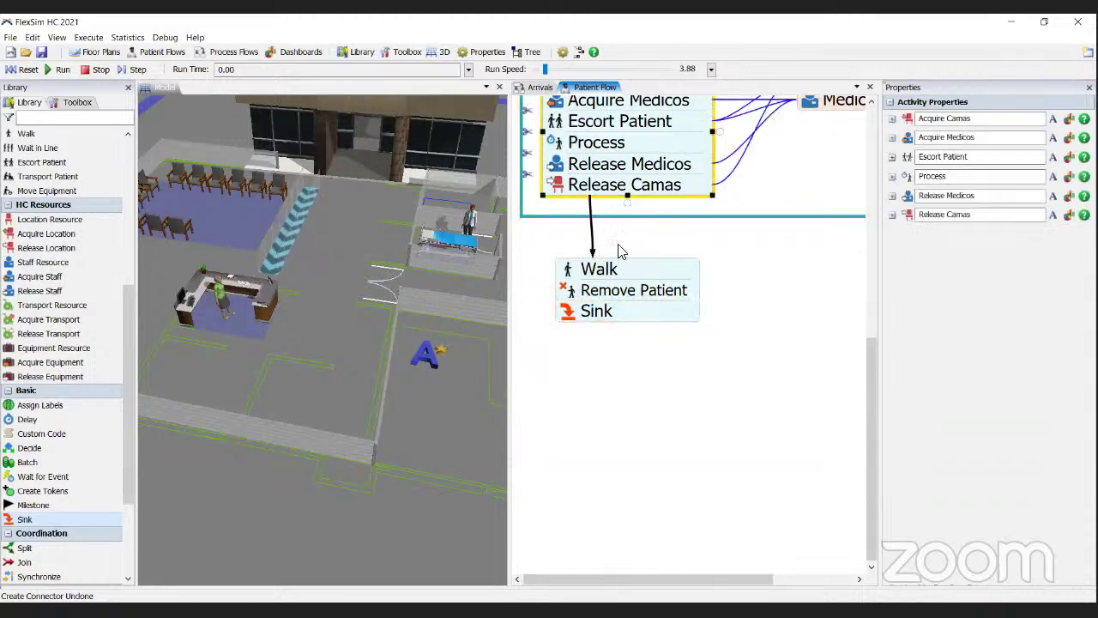
left_click(662, 259)
Set the Walk activity's destination by sampling the front entrance in the 3D model
left_click(378, 223)
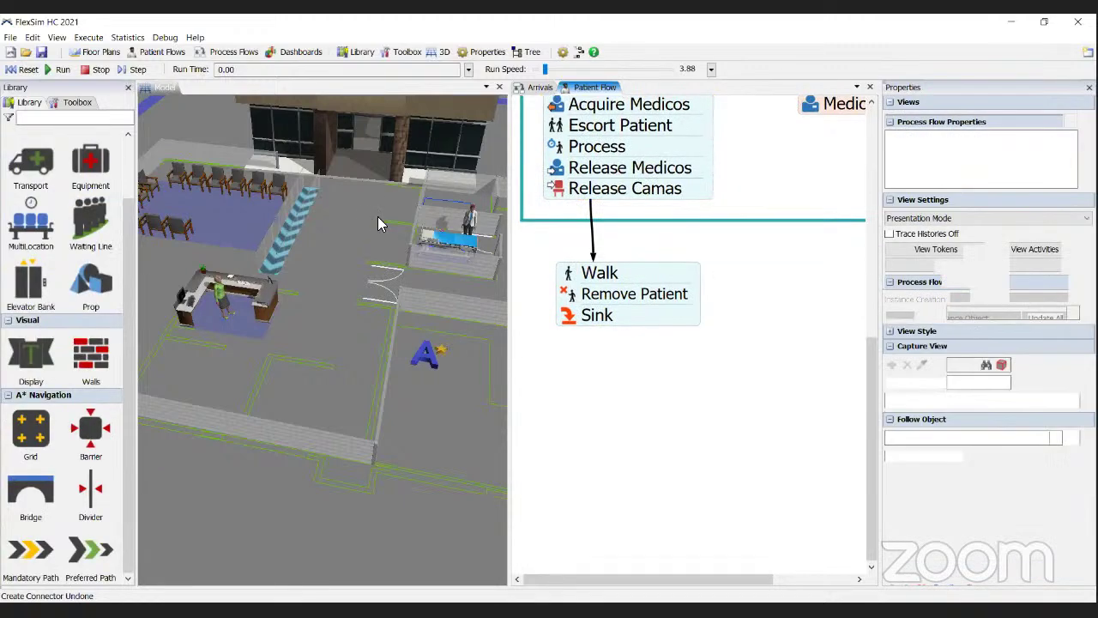
left_click_drag(352, 230, 304, 255)
left_click_drag(441, 188, 362, 276)
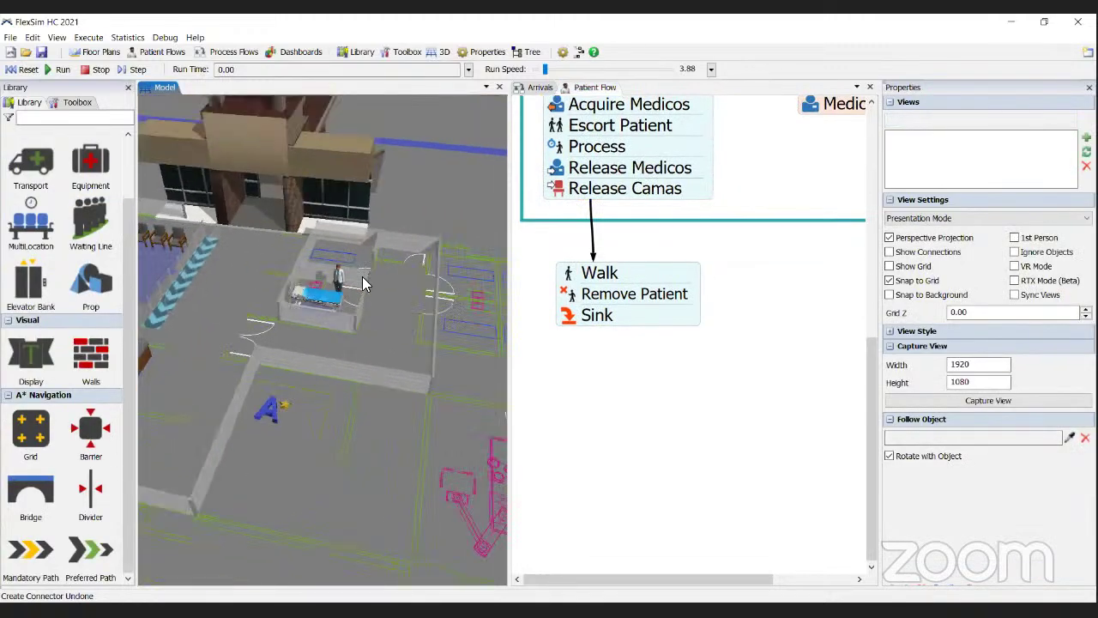
left_click(569, 276)
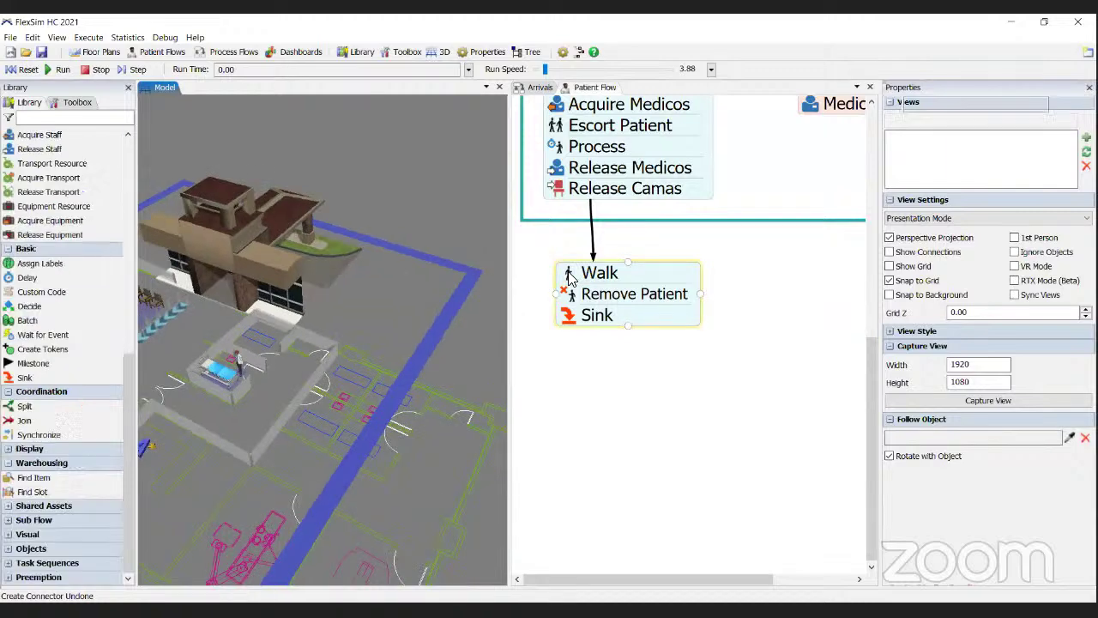
double_click(569, 276)
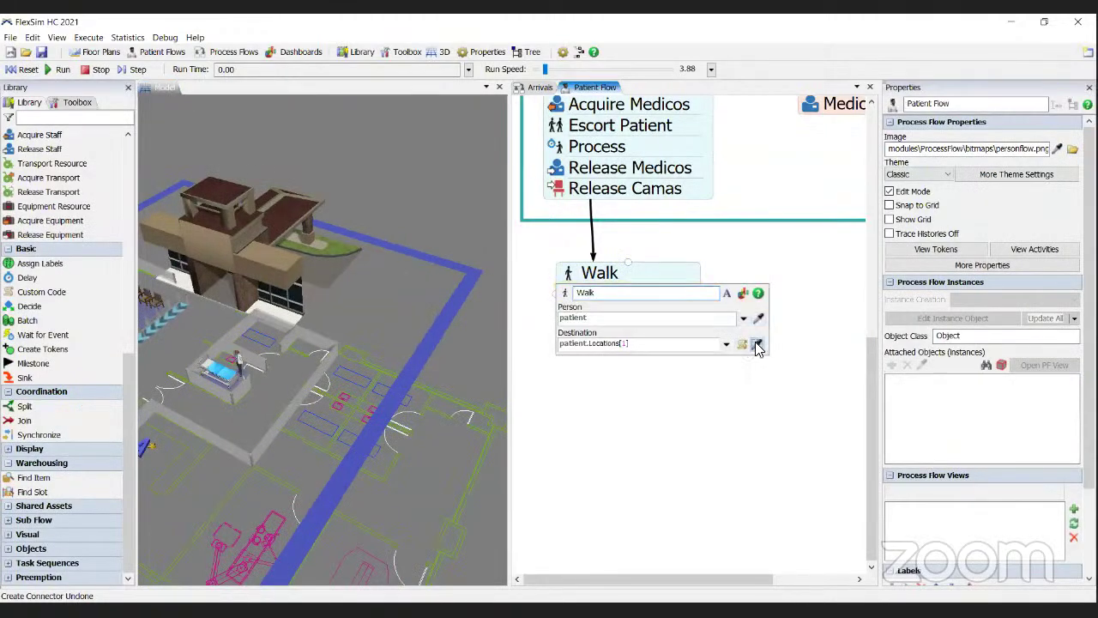
left_click(410, 277)
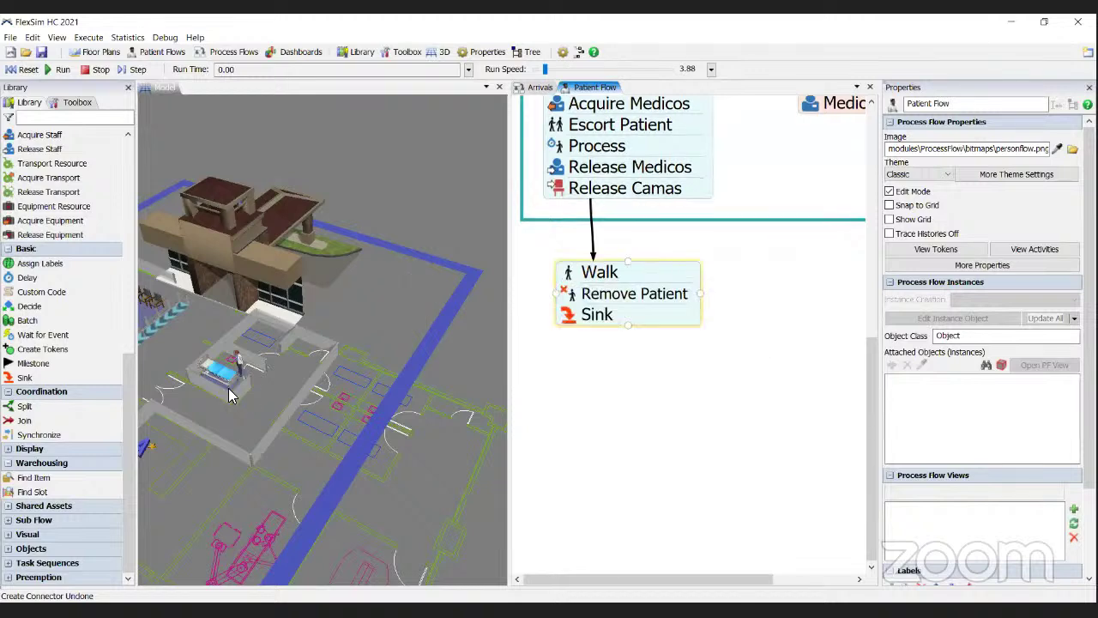
Reset and run the simulation with the run speed set to 10.04
left_click(215, 341)
right_click_drag(215, 341, 264, 352)
left_click_drag(264, 352, 196, 353)
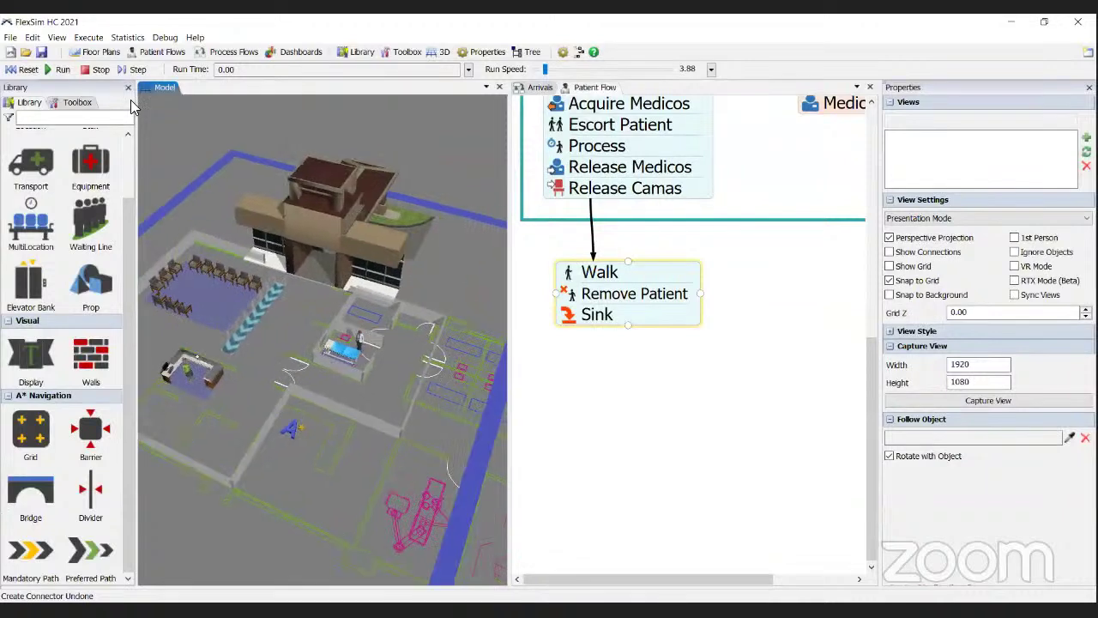
left_click(31, 70)
left_click(55, 72)
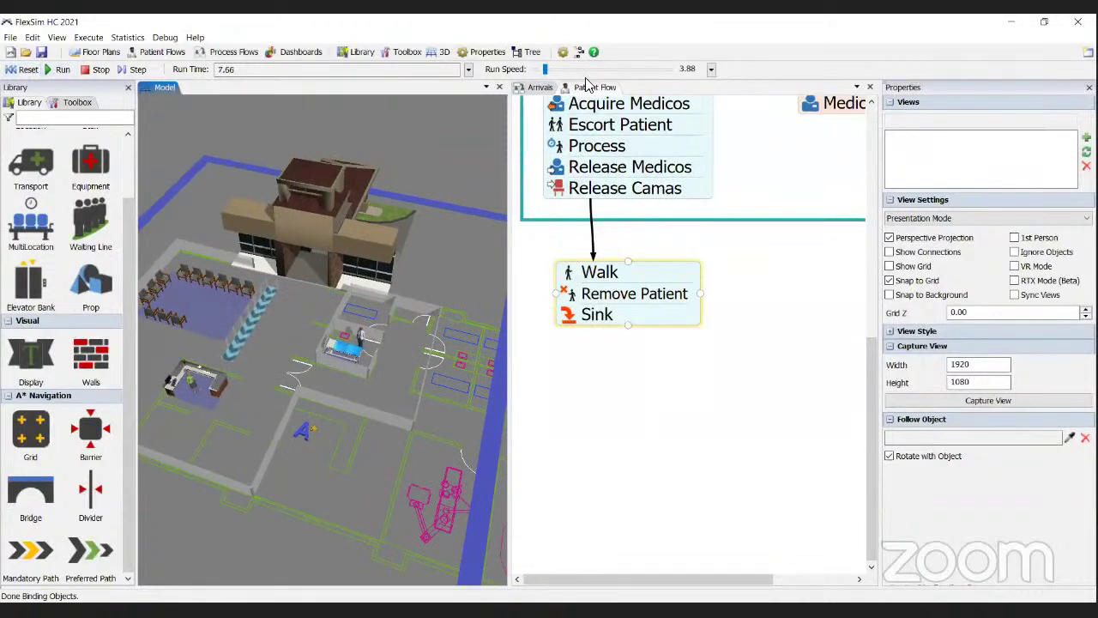
left_click_drag(546, 70, 553, 70)
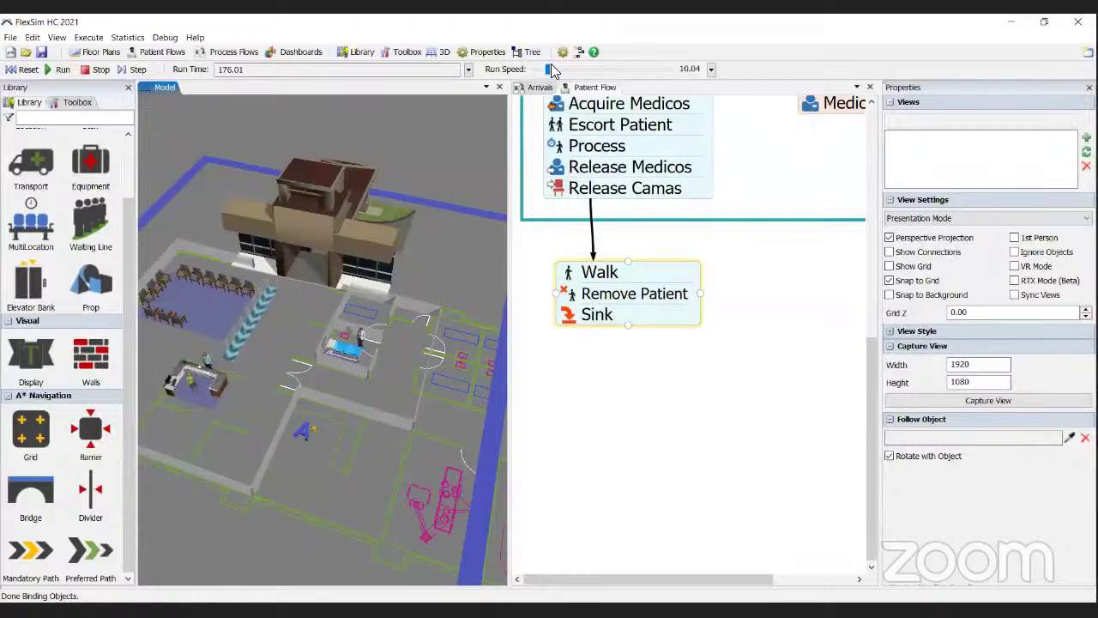
Examine the running model from the registration desk to the patient's care at the bed
scroll(180, 386, "up", 3)
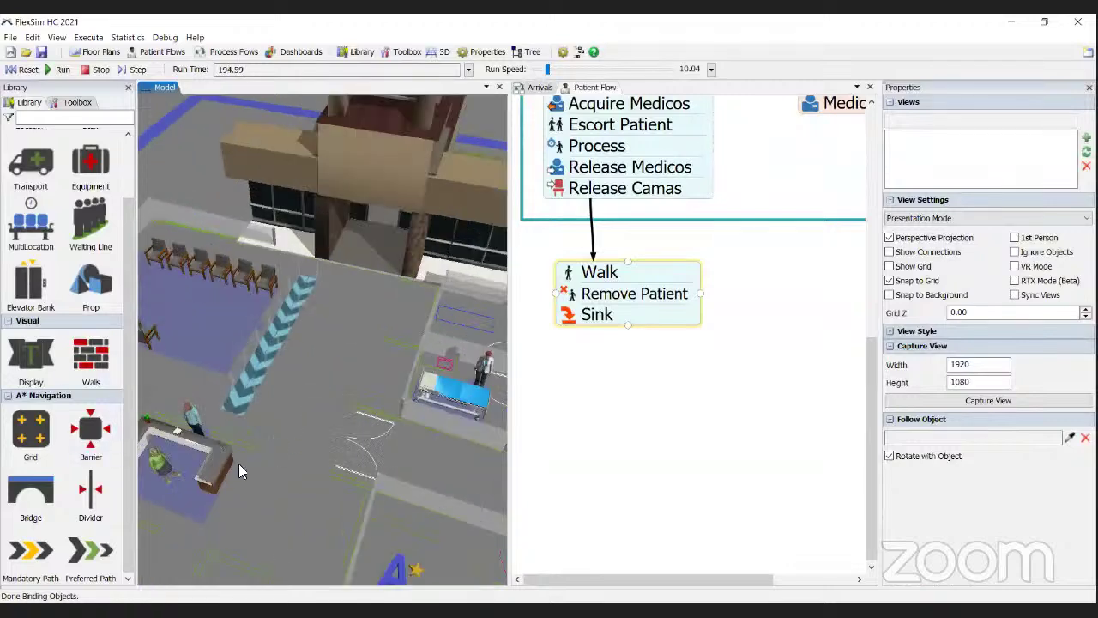
left_click_drag(239, 463, 316, 391)
scroll(318, 392, "down", 4)
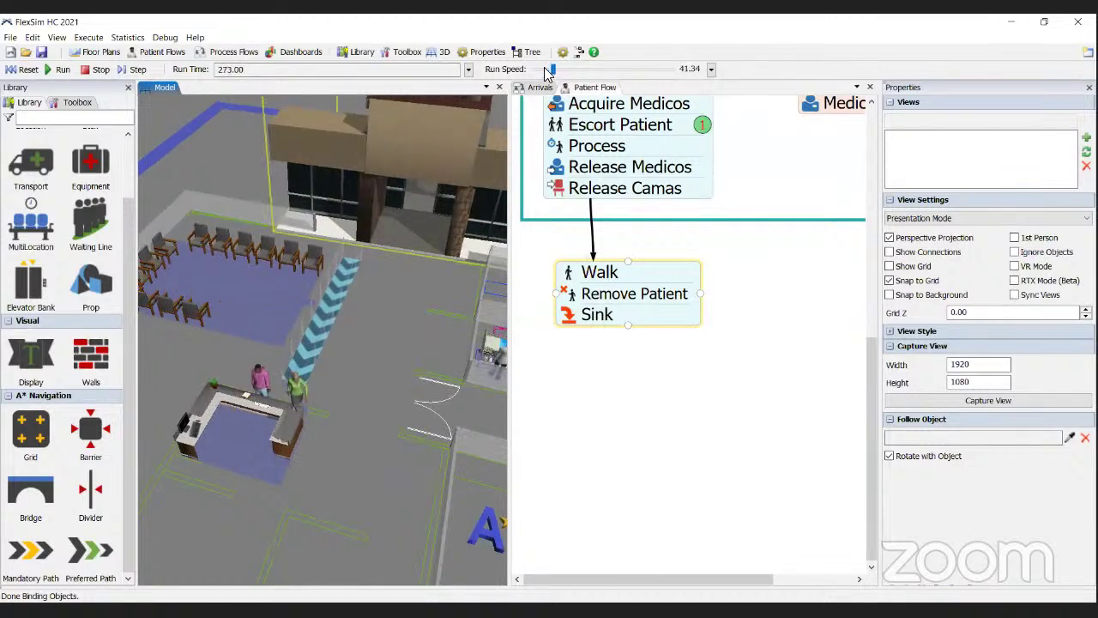
left_click_drag(360, 396, 196, 386)
right_click_drag(456, 382, 312, 318)
scroll(312, 318, "up", 3)
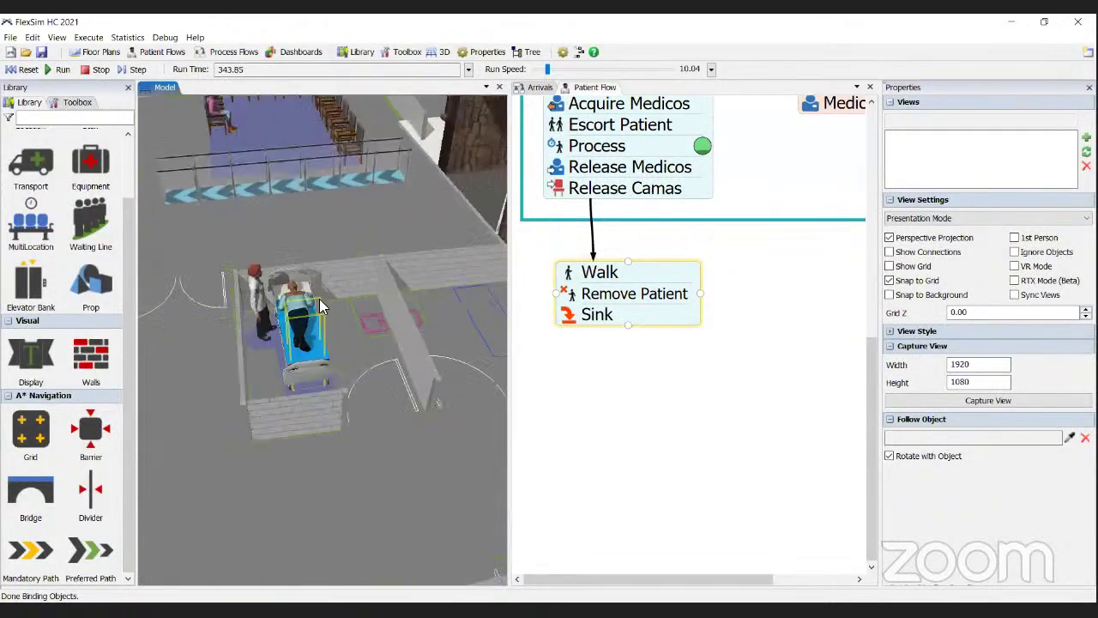
scroll(324, 298, "up", 3)
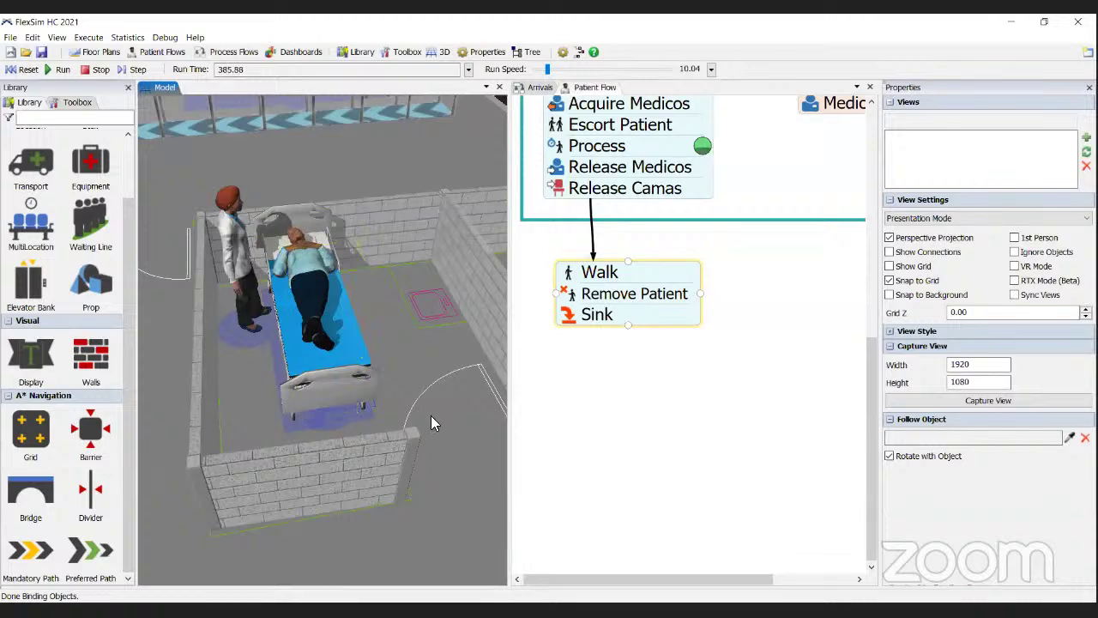
scroll(429, 426, "down", 6)
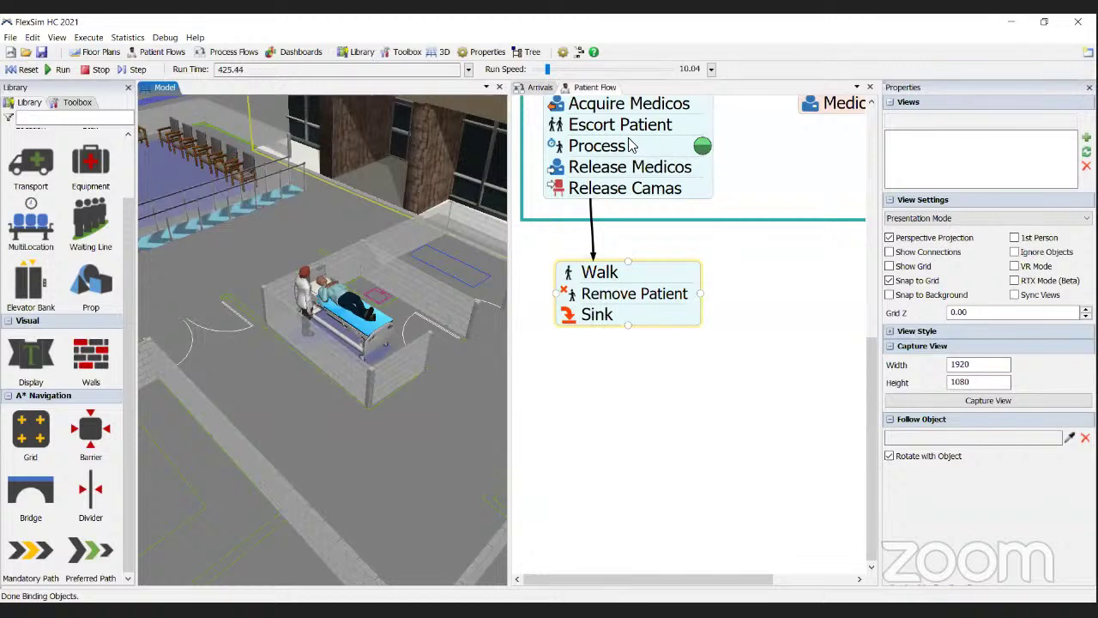
Raise the run speed to 41.34 during care, and slow it to 1.10 to watch the treated patient walk out
left_click(559, 70)
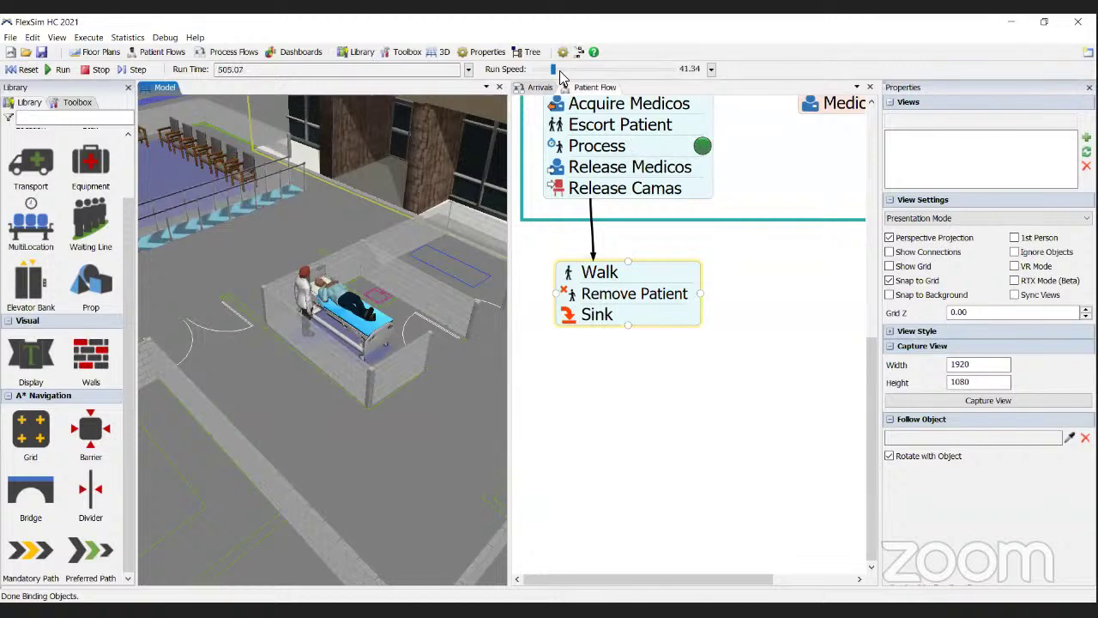
scroll(560, 72, "down", 3)
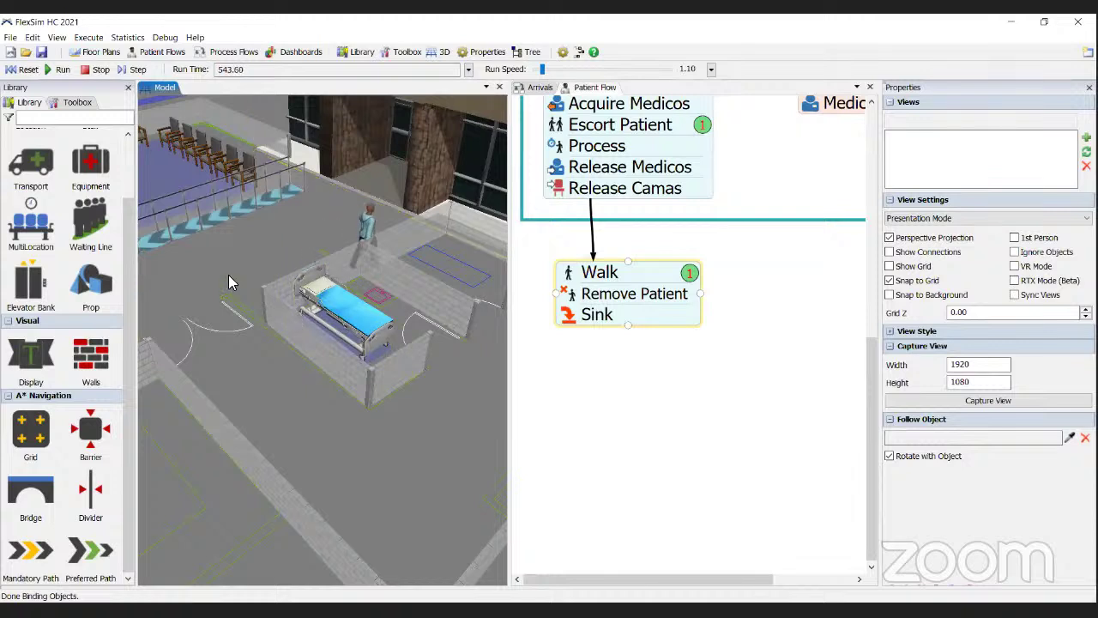
left_click_drag(228, 274, 247, 287)
scroll(432, 204, "down", 2)
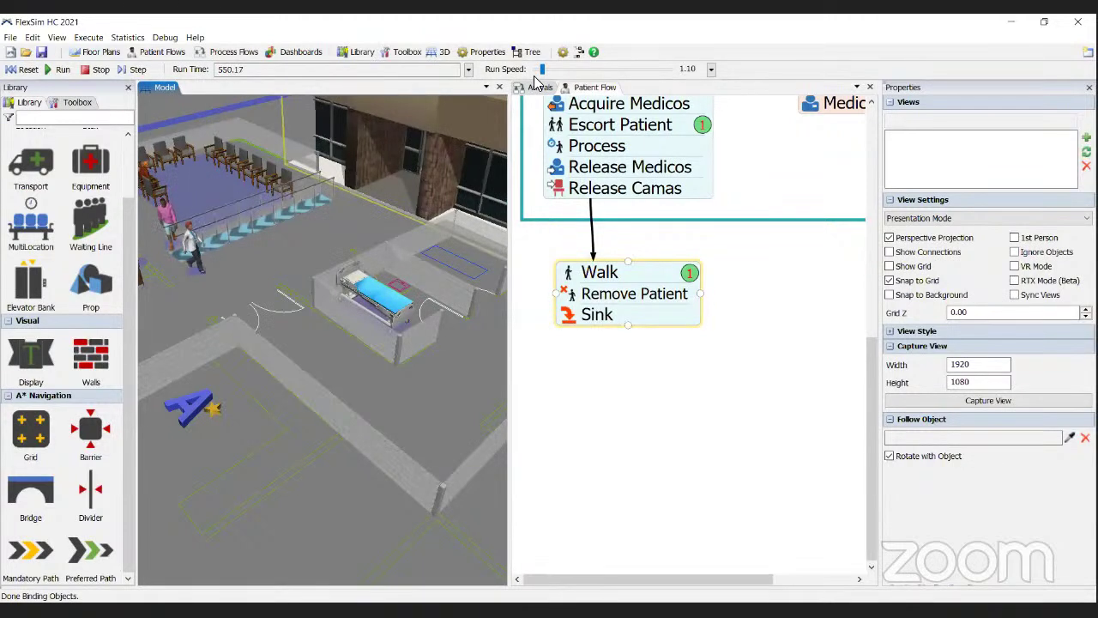
Set the run speed to 21.66 and check the tokens moving through the whole patient flow
left_click_drag(542, 69, 550, 75)
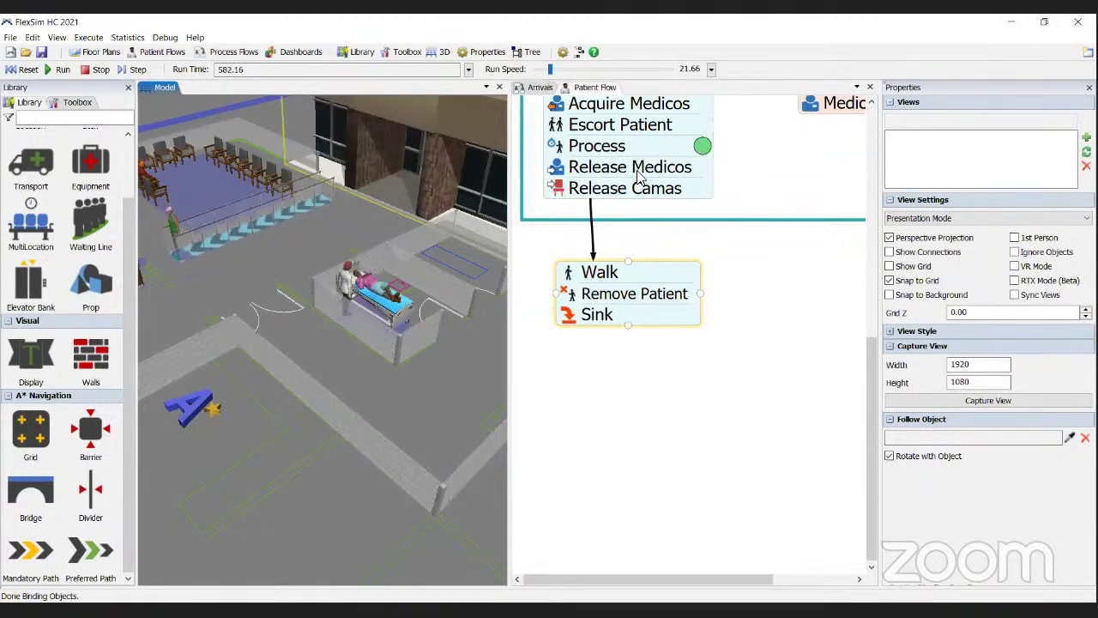
scroll(907, 218, "up", 1)
scroll(837, 242, "down", 3)
left_click(736, 353)
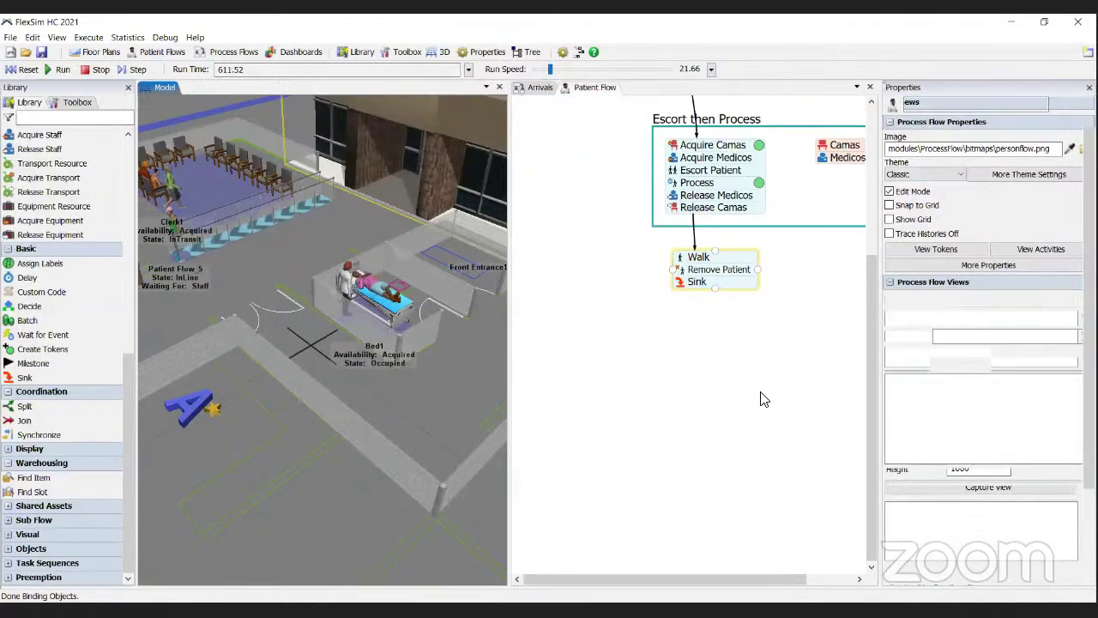
scroll(686, 412, "down", 4)
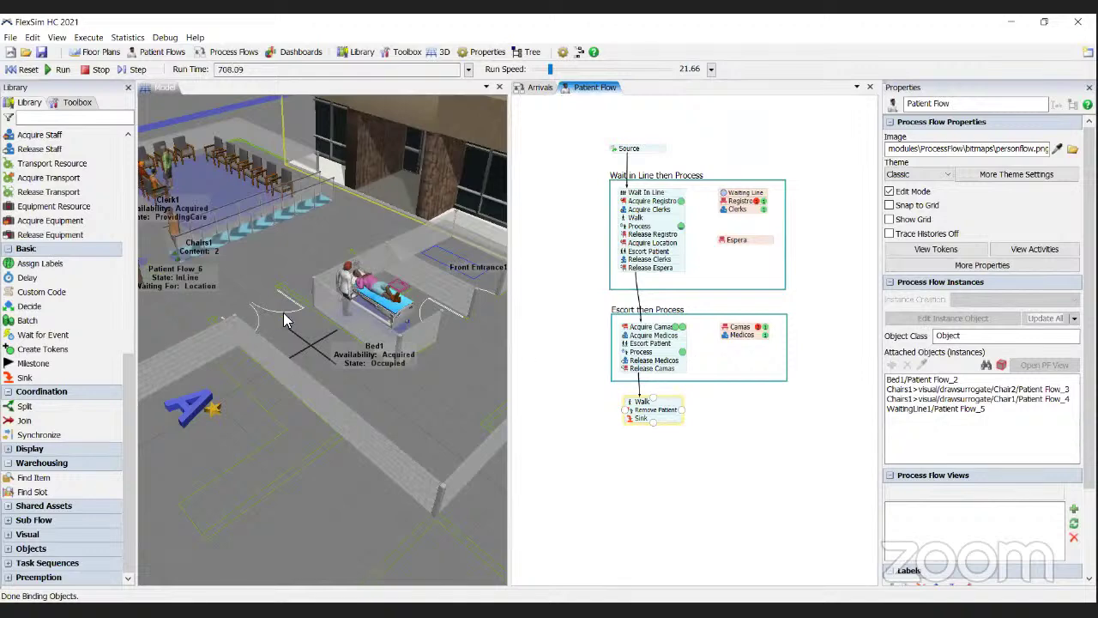
Switch the 3D model view to Presentation Mode
scroll(256, 359, "down", 3)
left_click(268, 429)
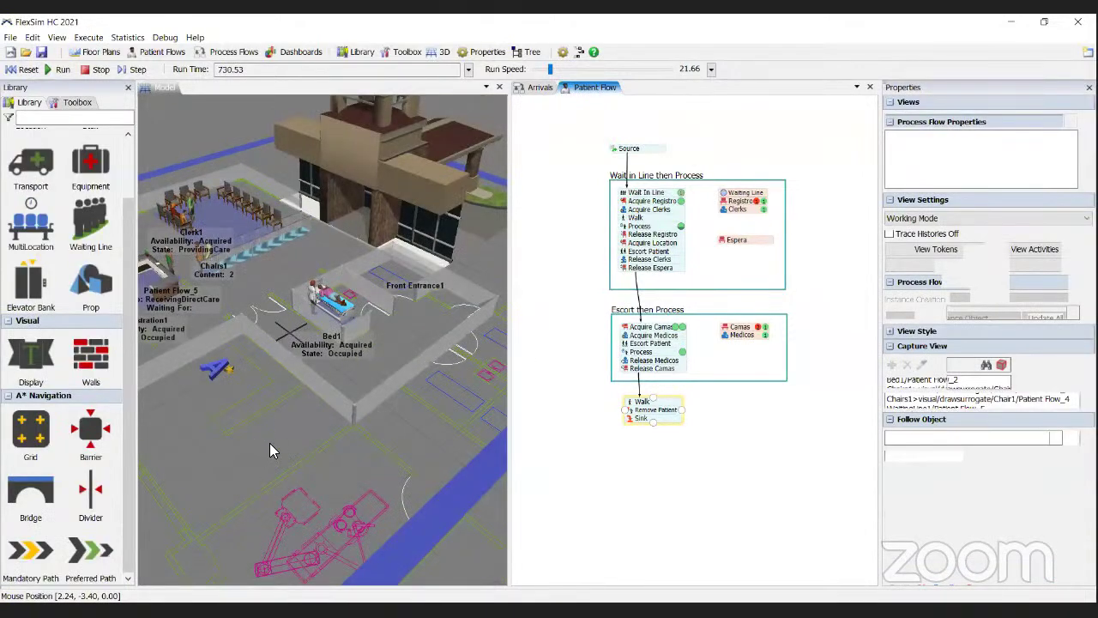
right_click_drag(270, 443, 268, 455)
left_click_drag(378, 441, 493, 422)
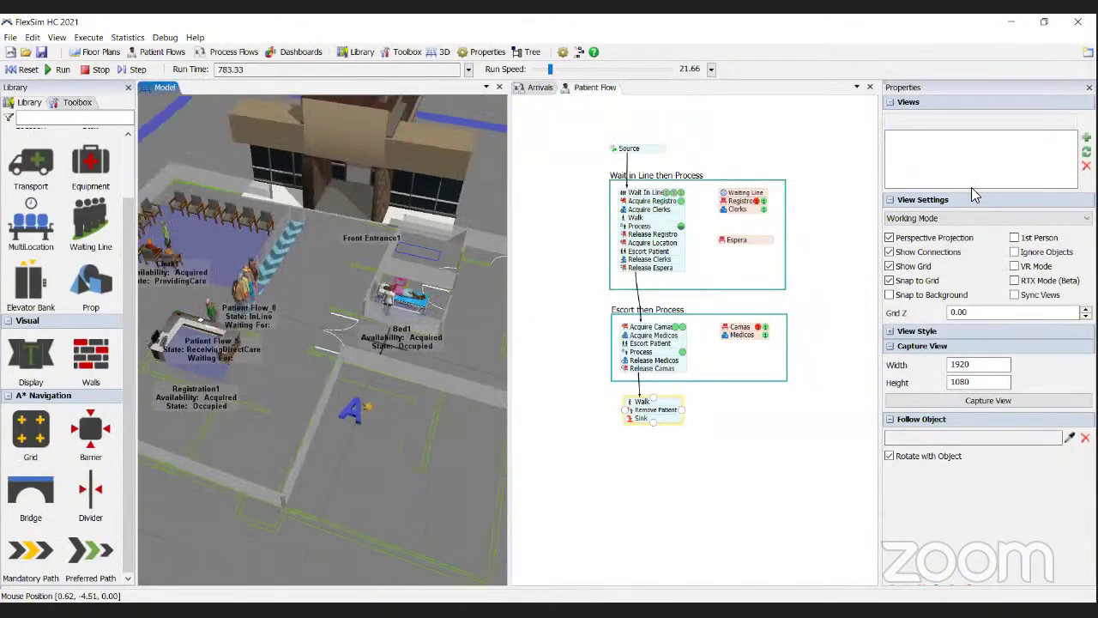
left_click(987, 218)
left_click(944, 227)
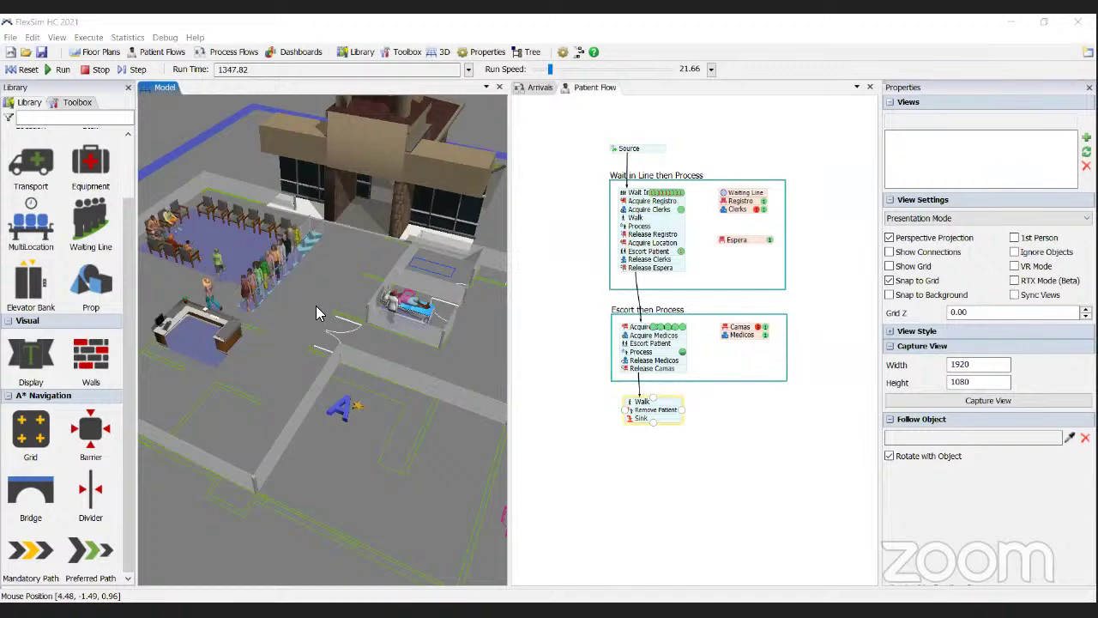
Inspect the patient queue beside the waiting area and reset the simulation
left_click_drag(316, 305, 412, 347)
left_click_drag(350, 314, 365, 327)
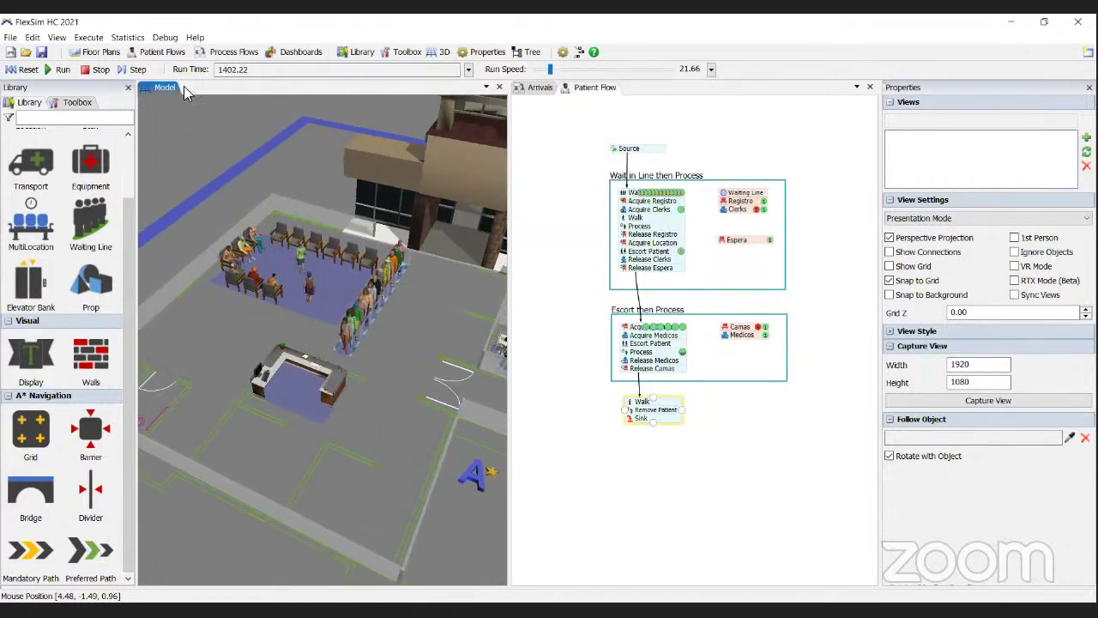
left_click(26, 70)
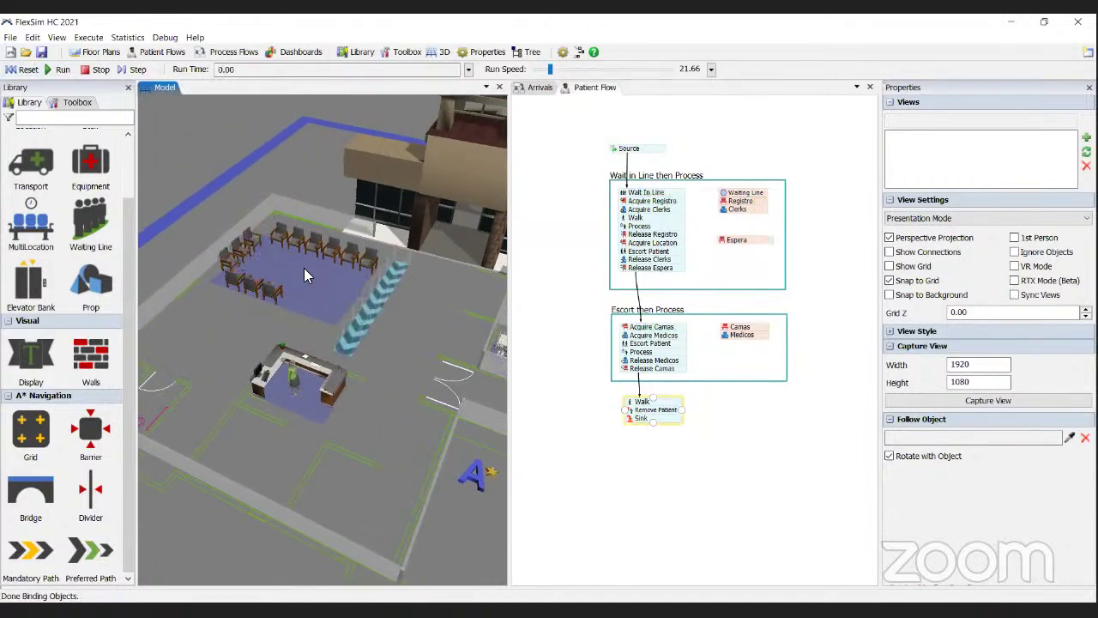
Select the waiting line in the model and review its Gap Size setting
scroll(303, 267, "up", 5)
left_click_drag(477, 413, 388, 363)
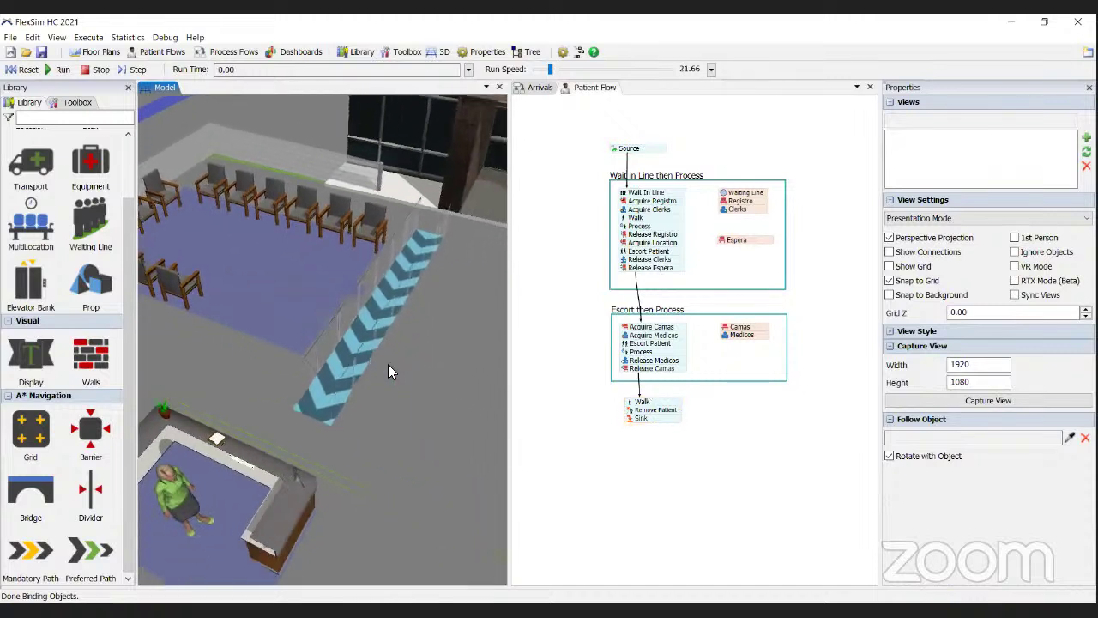
left_click(362, 339)
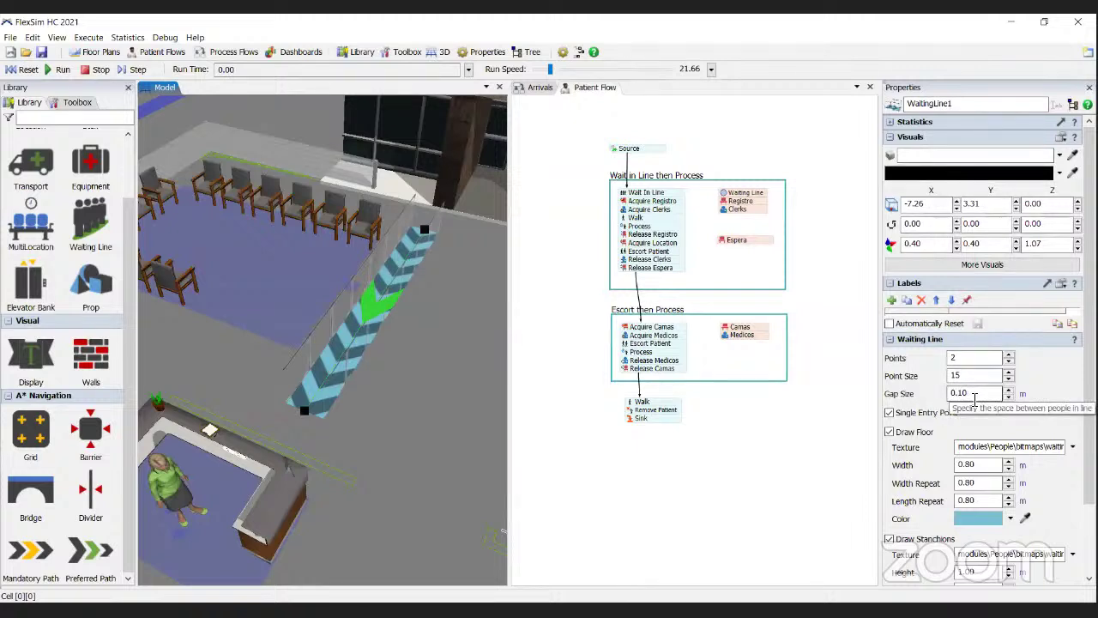
left_click_drag(969, 393, 959, 393)
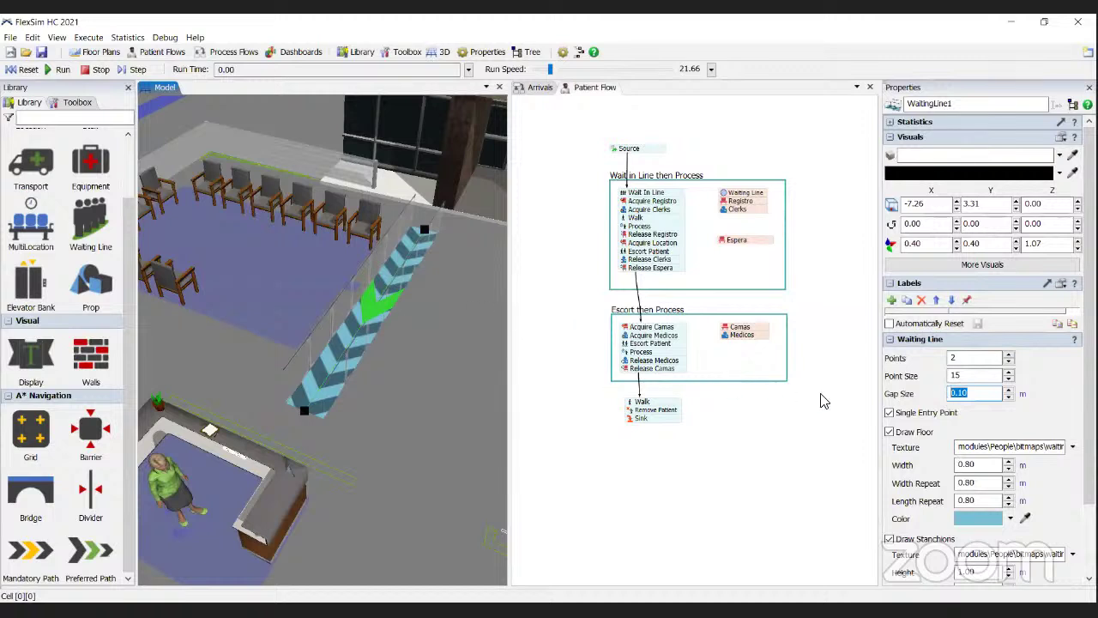
left_click(908, 386)
Reset and rerun the simulation, raising the run speed to 181
left_click(24, 68)
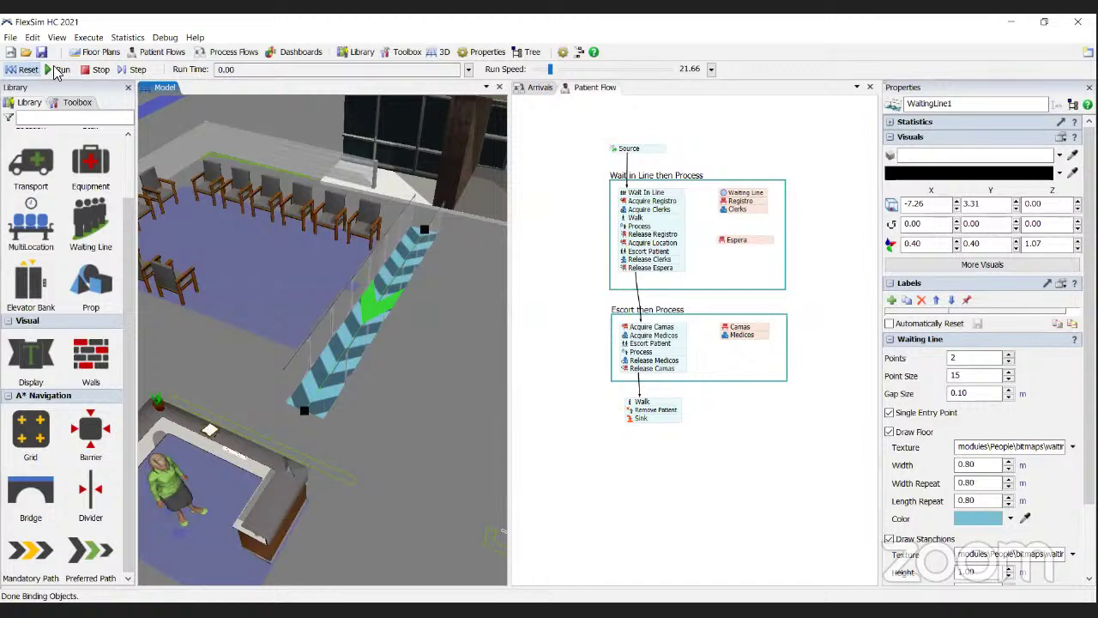
left_click(58, 70)
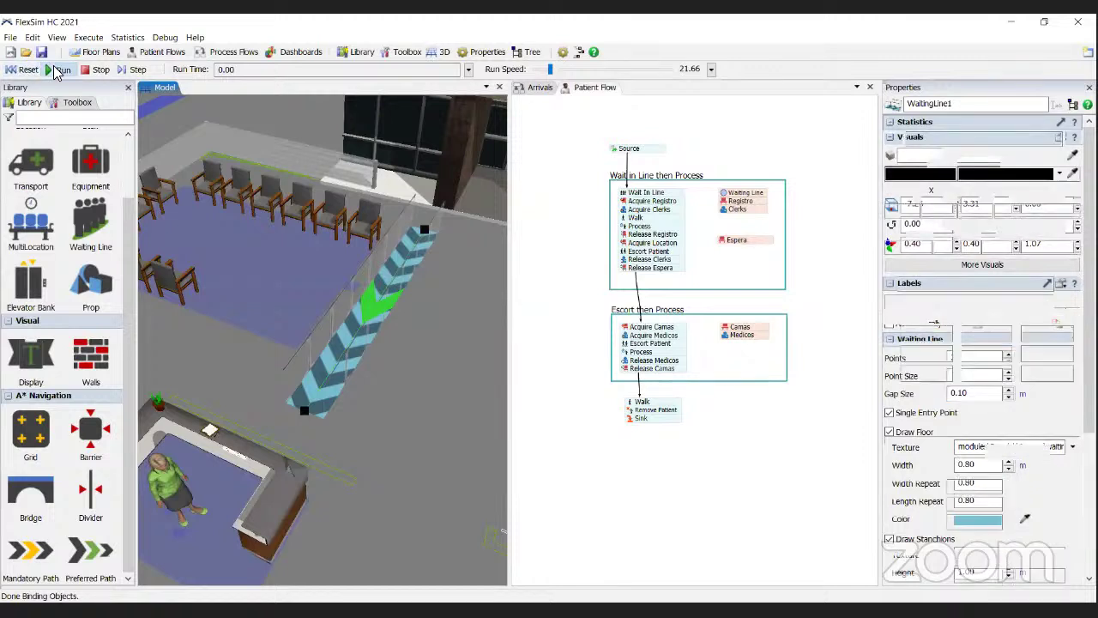
left_click(567, 73)
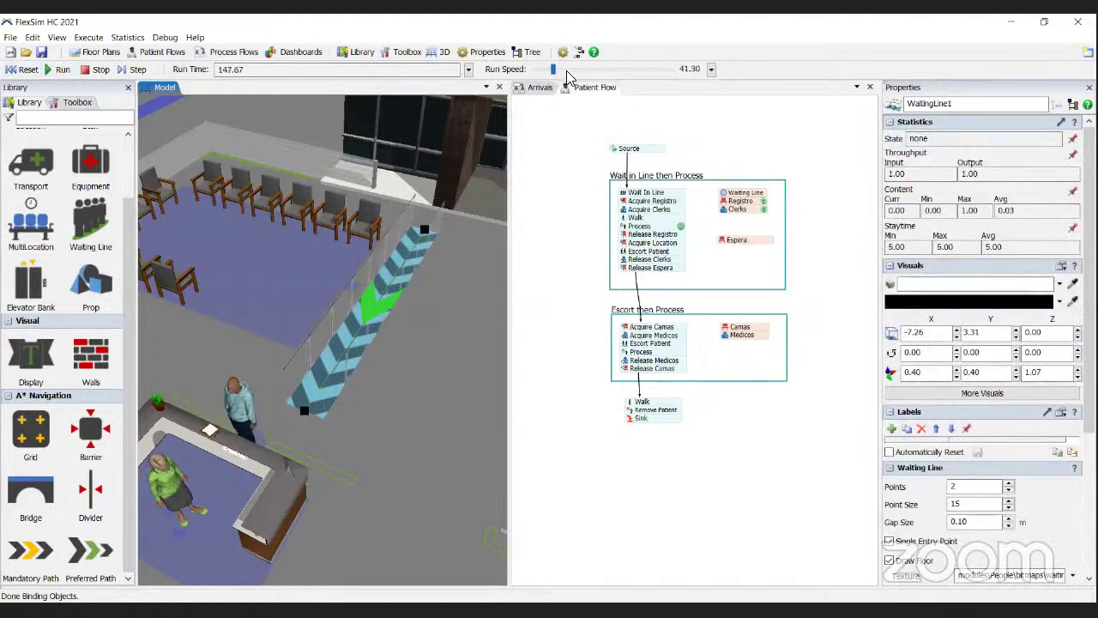
left_click(566, 74)
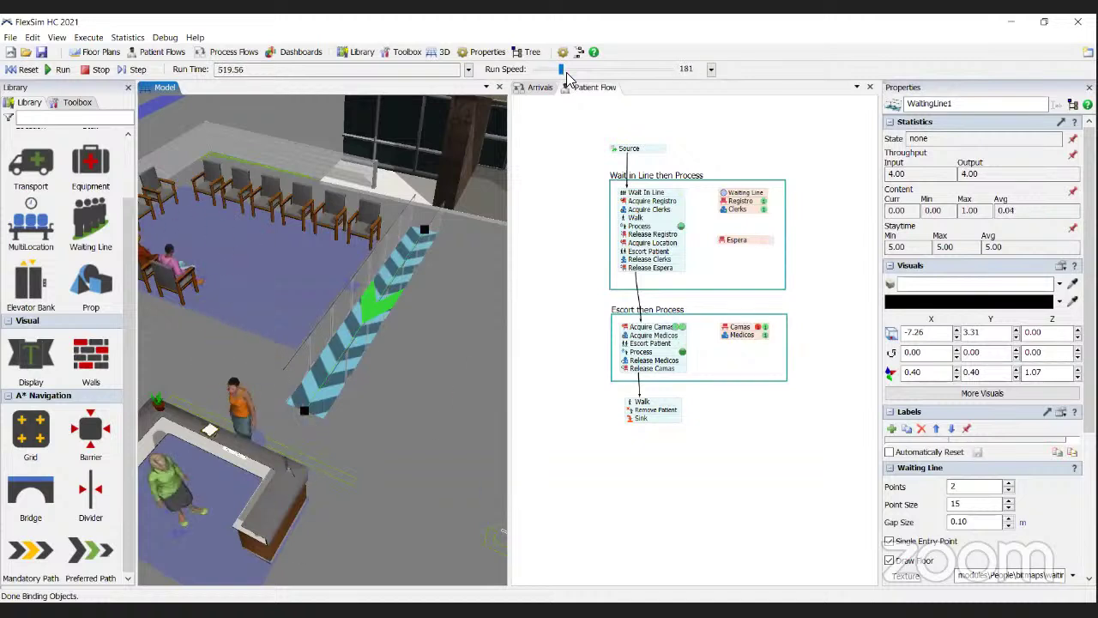
Slow the run speed to 3.81 and inspect the patients queued in the waiting line
left_click_drag(566, 73, 545, 74)
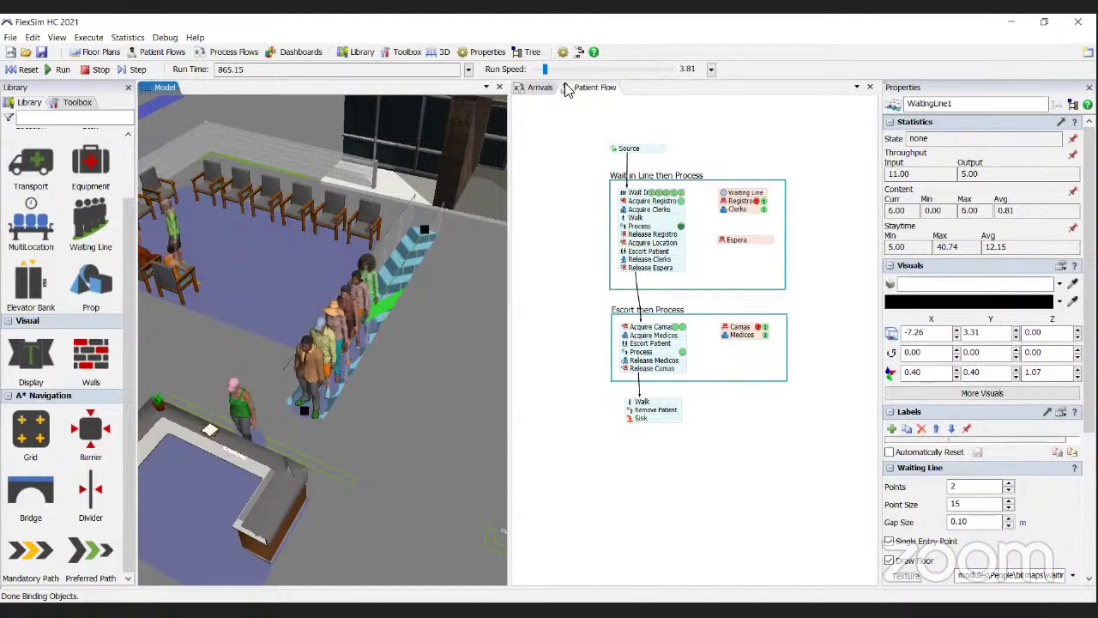
left_click(376, 362)
scroll(374, 358, "up", 5)
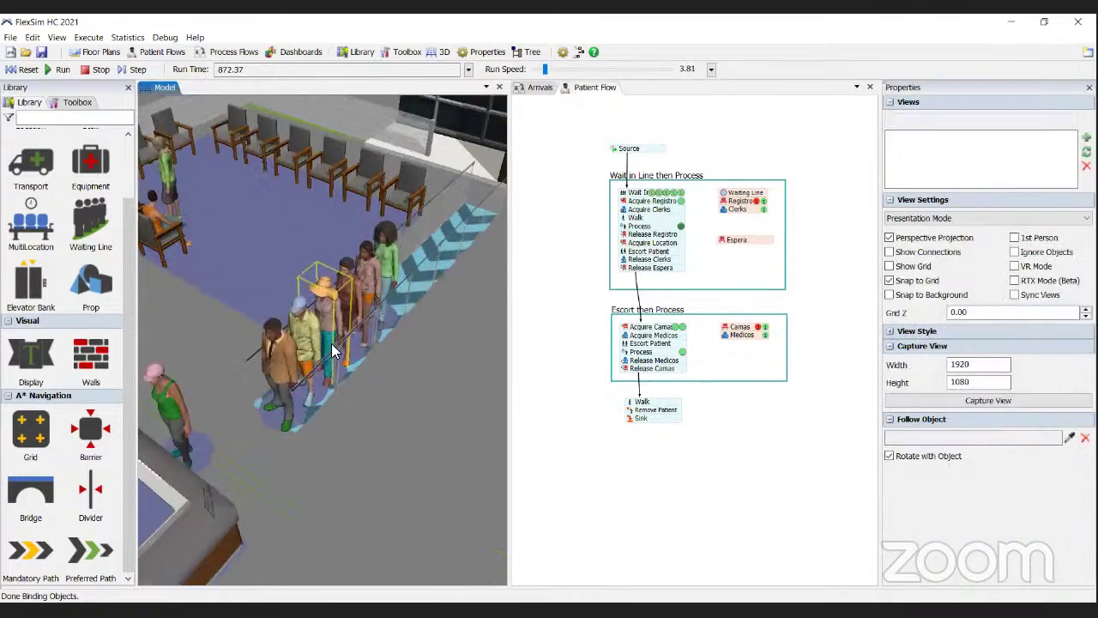
scroll(473, 433, "down", 5)
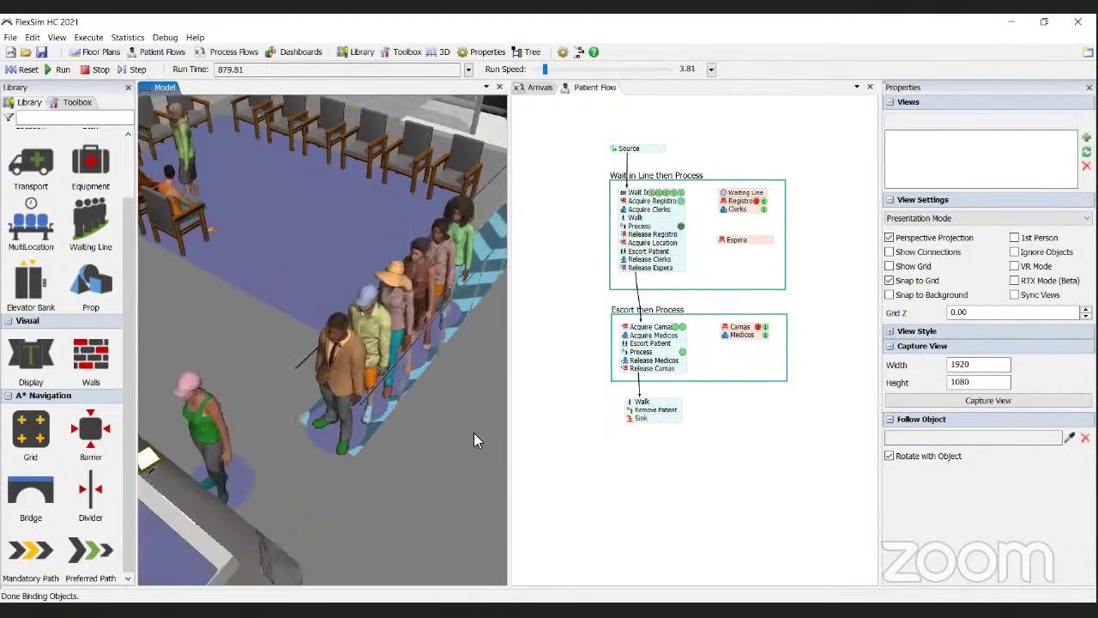
right_click_drag(472, 391, 506, 400)
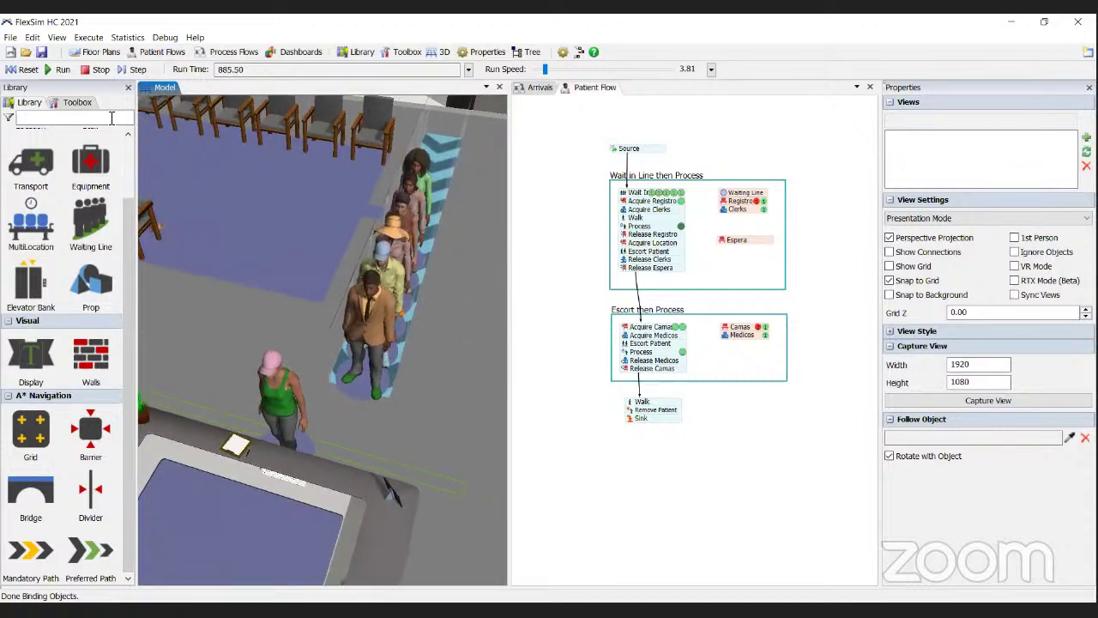
Reset the simulation and set the waiting line's Gap Size to 1.5 m
left_click(25, 70)
left_click(405, 281)
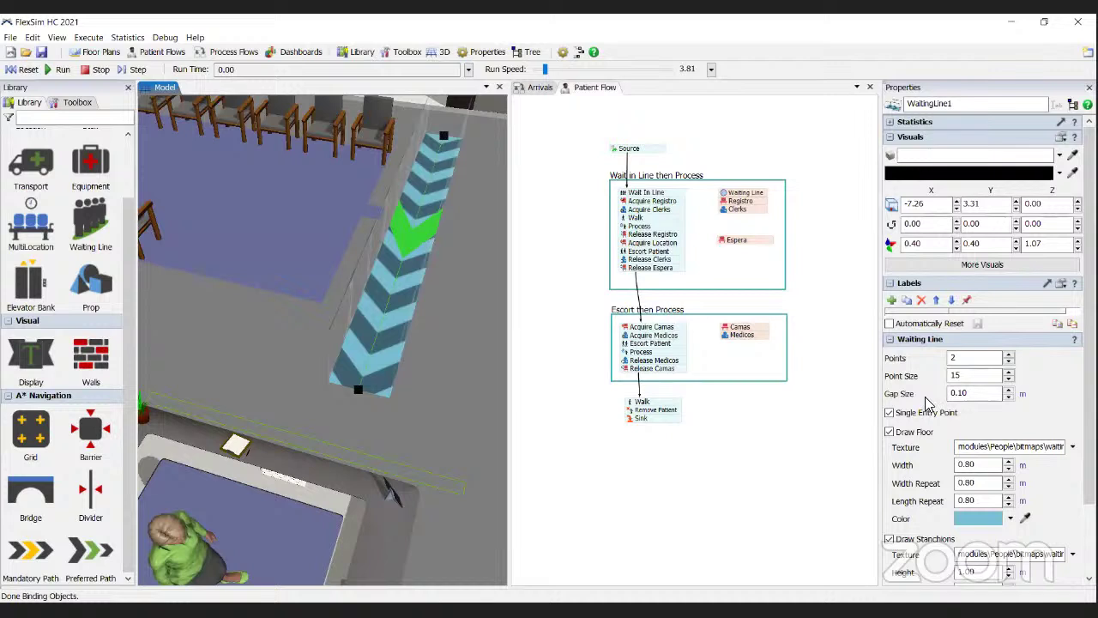
double_click(959, 393)
Run the simulation at a speed of 266, slow it to 1.06 and inspect the spacing between the queued patients
left_click(58, 70)
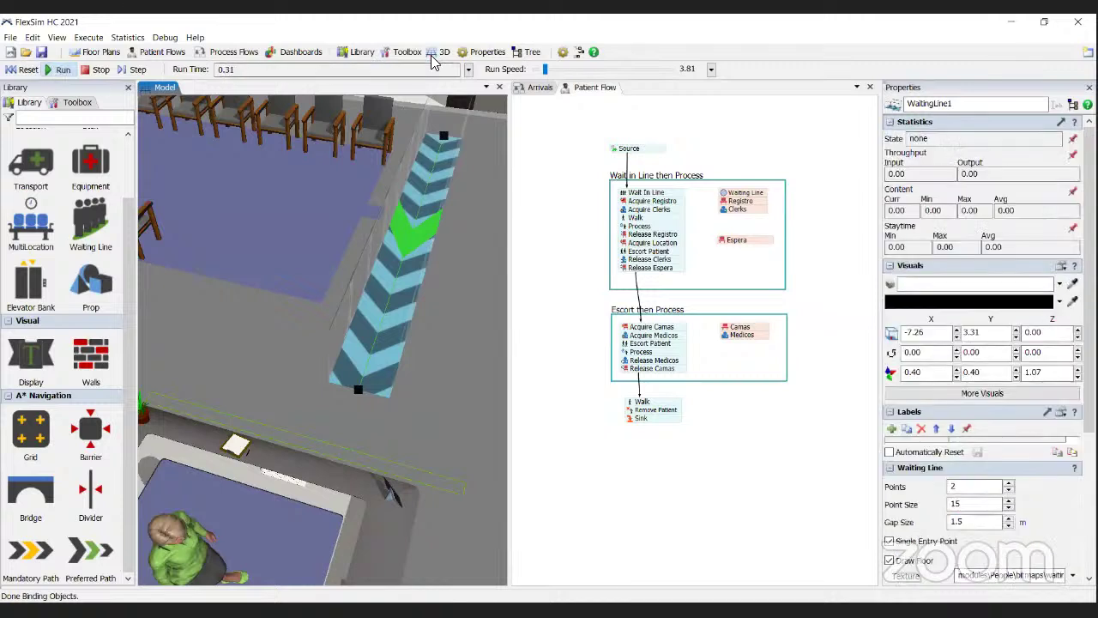
left_click_drag(546, 69, 560, 73)
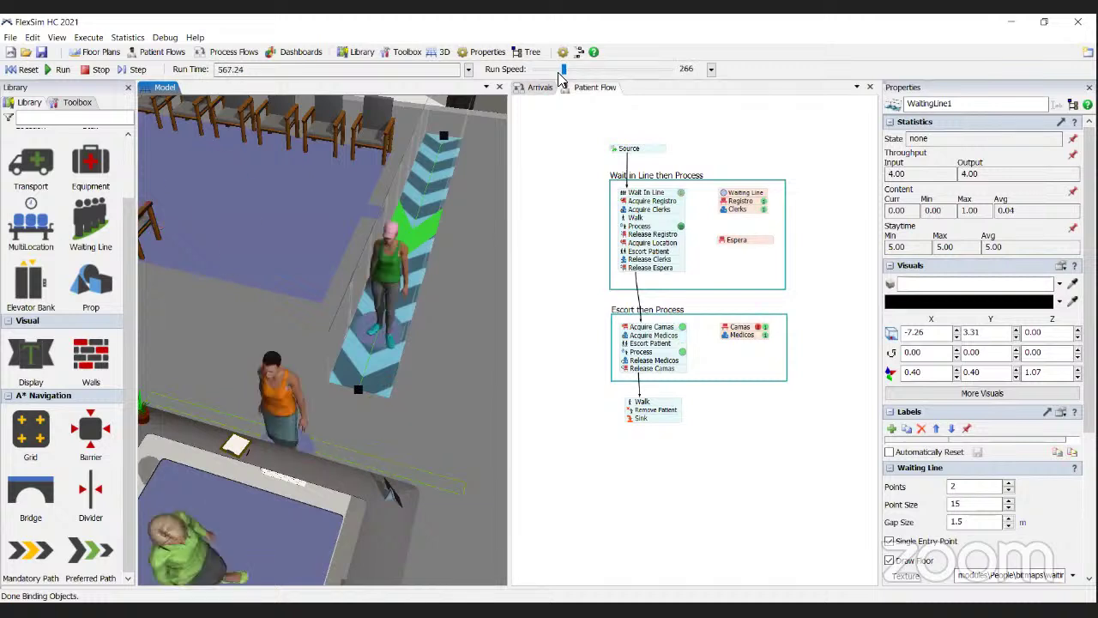
scroll(558, 74, "down", 5)
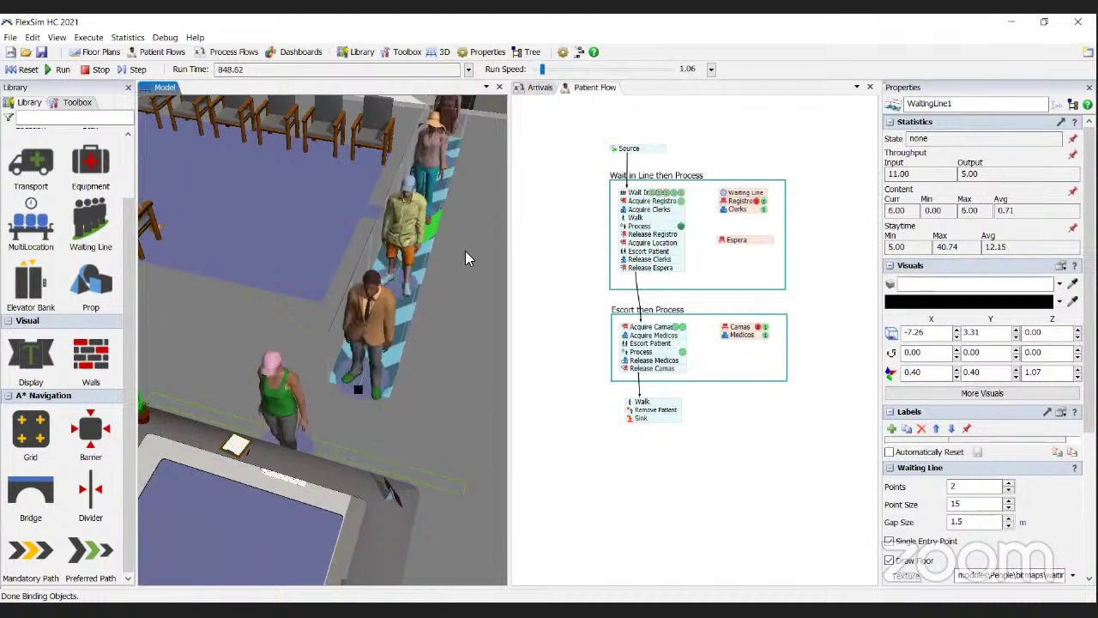
right_click_drag(465, 251, 365, 249)
scroll(365, 249, "down", 4)
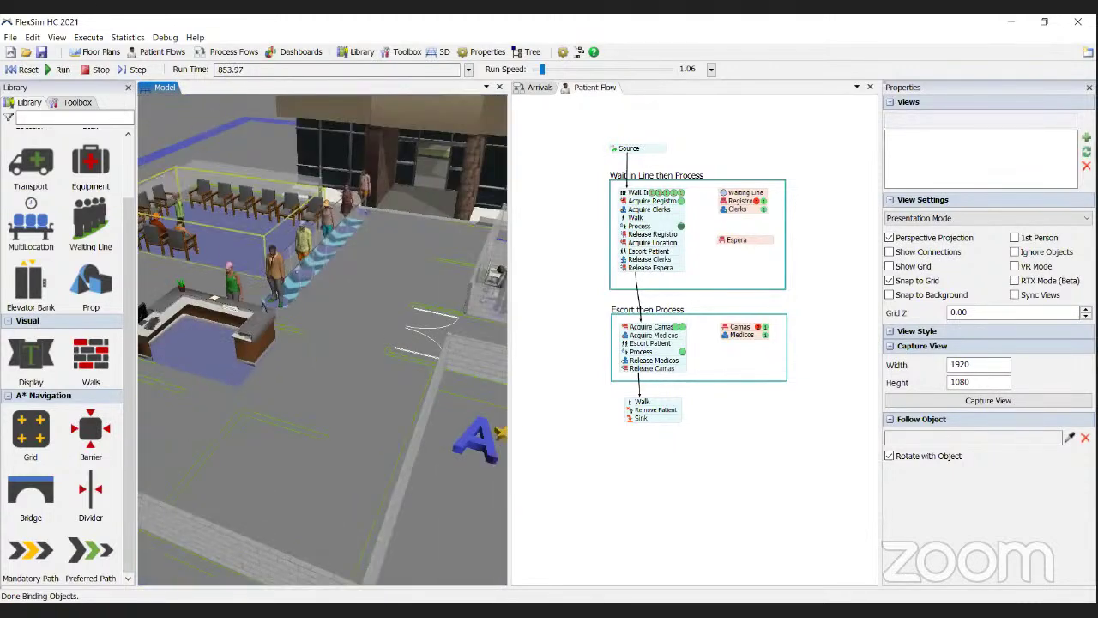
Reset the simulation and set the waiting line's Gap Size to 0.1 m
left_click(26, 69)
left_click(308, 257)
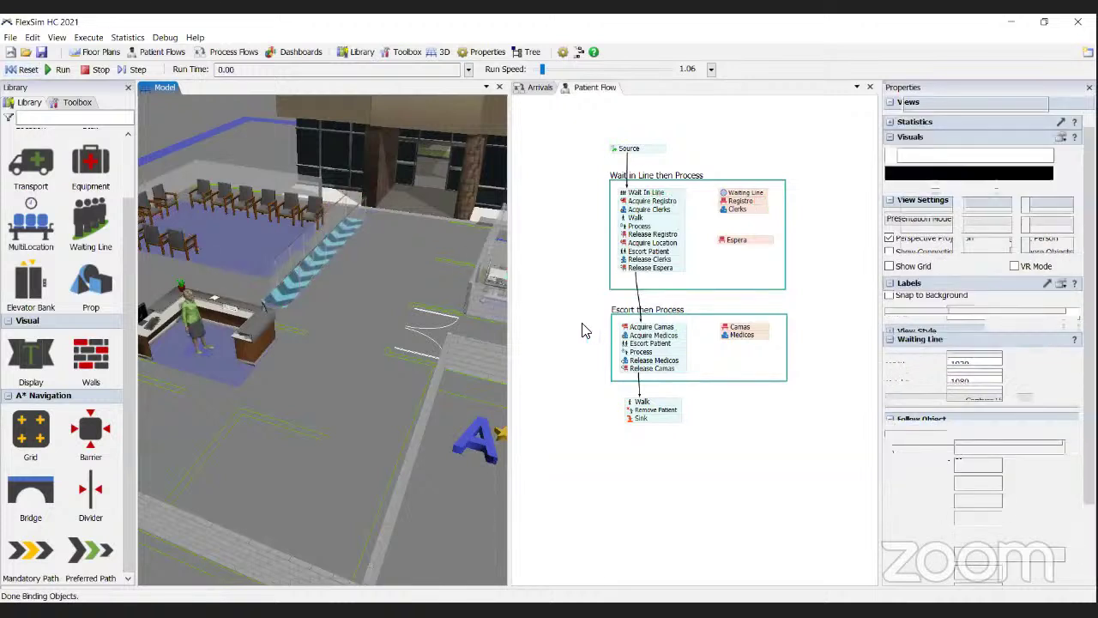
left_click_drag(983, 392, 738, 383)
type("0.1")
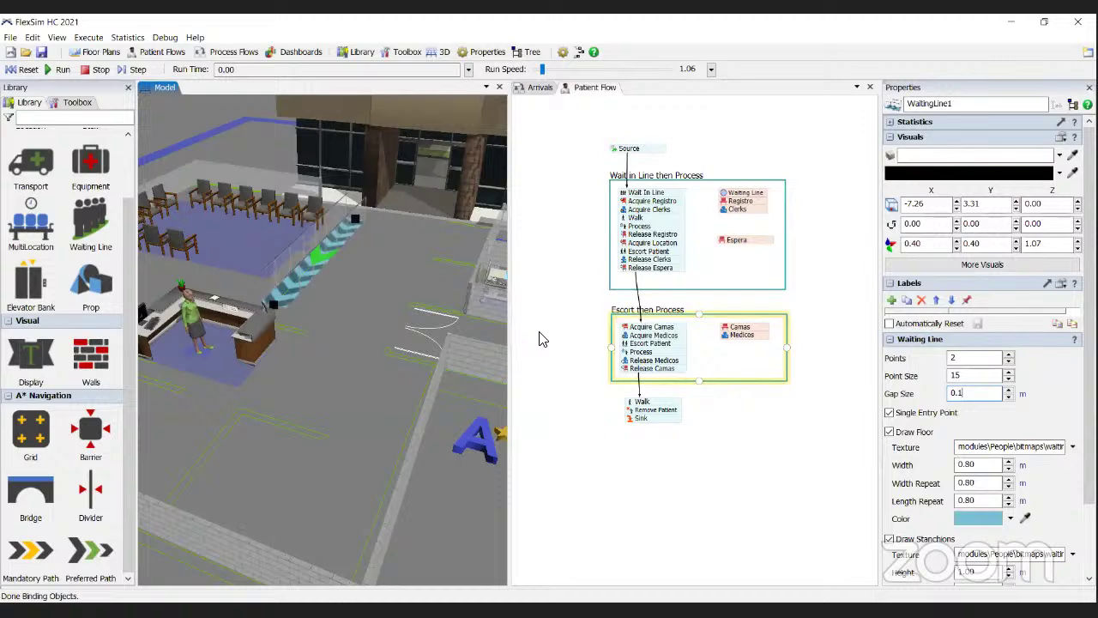
left_click(396, 283)
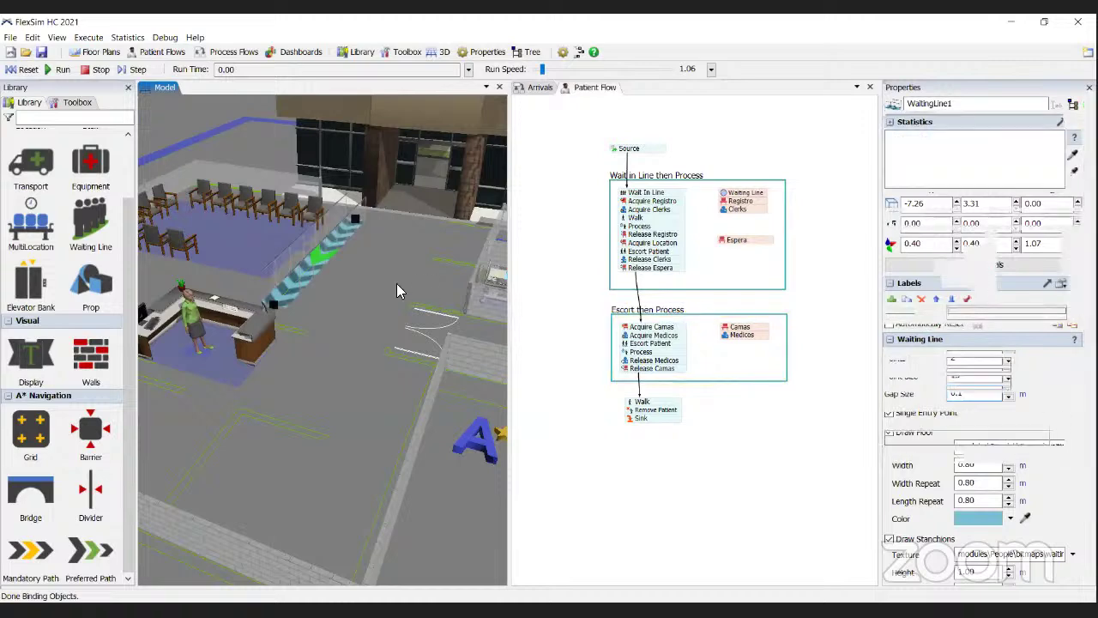
Using Edit Mode on the waiting area's Chairs1, space out two front-row chairs, Chair2 to Y about -3.62 and Chair1 to Y about -5.33
right_click_drag(407, 282, 487, 341)
scroll(311, 287, "up", 6)
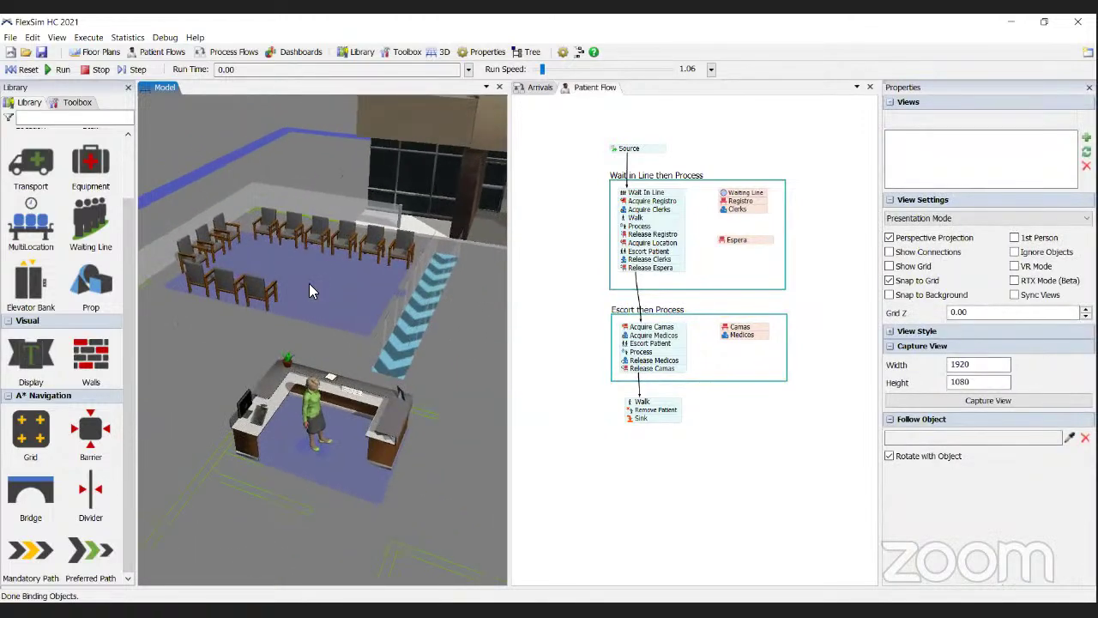
scroll(295, 252, "down", 5)
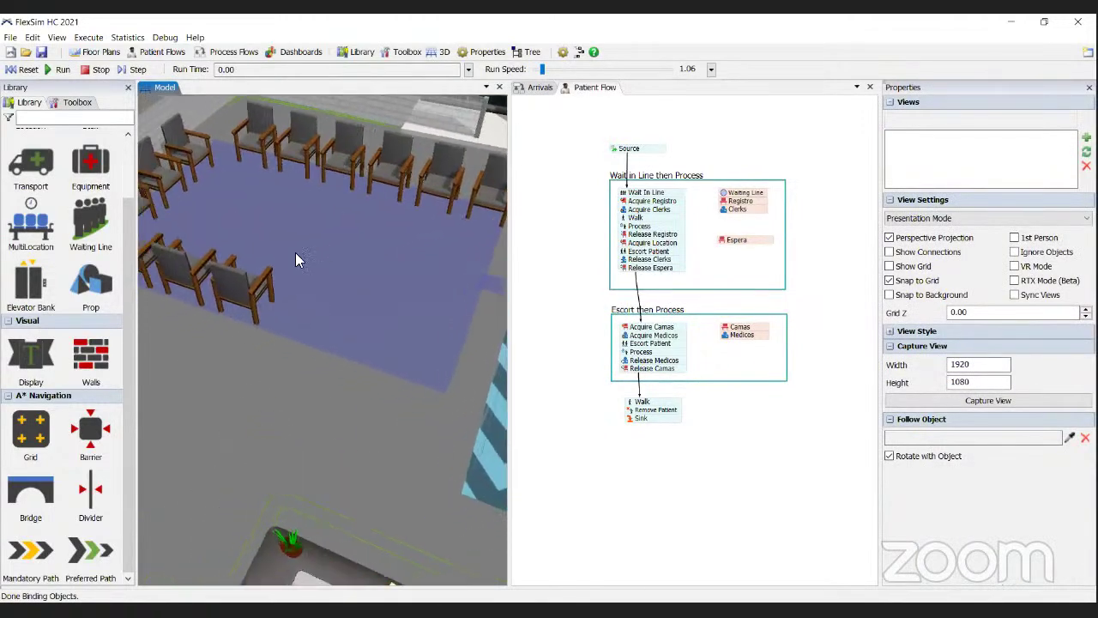
left_click(295, 269)
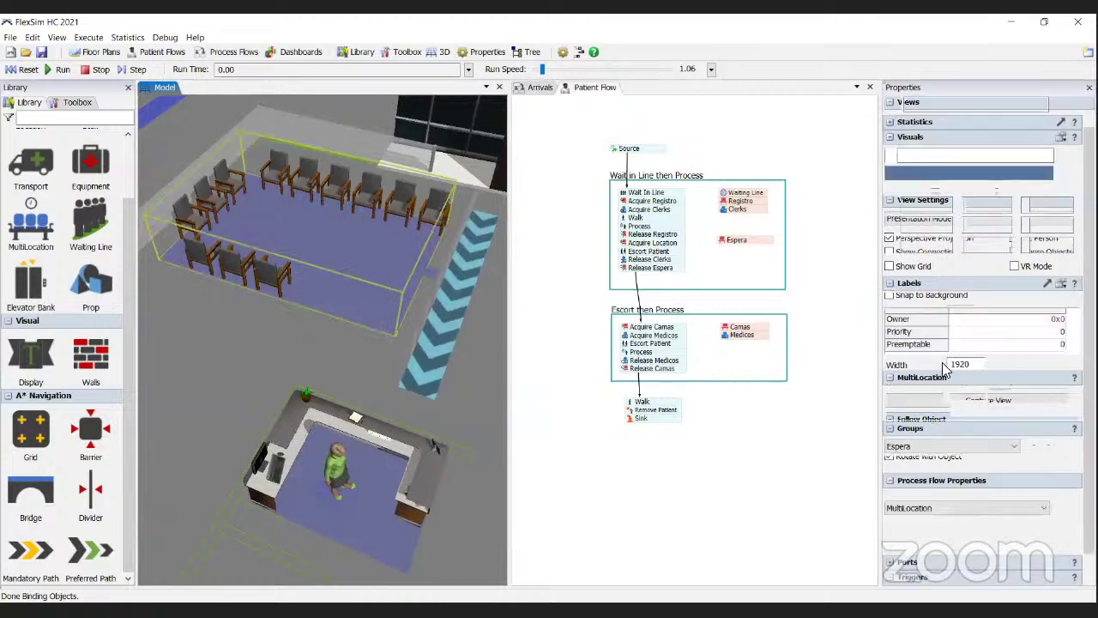
left_click(913, 397)
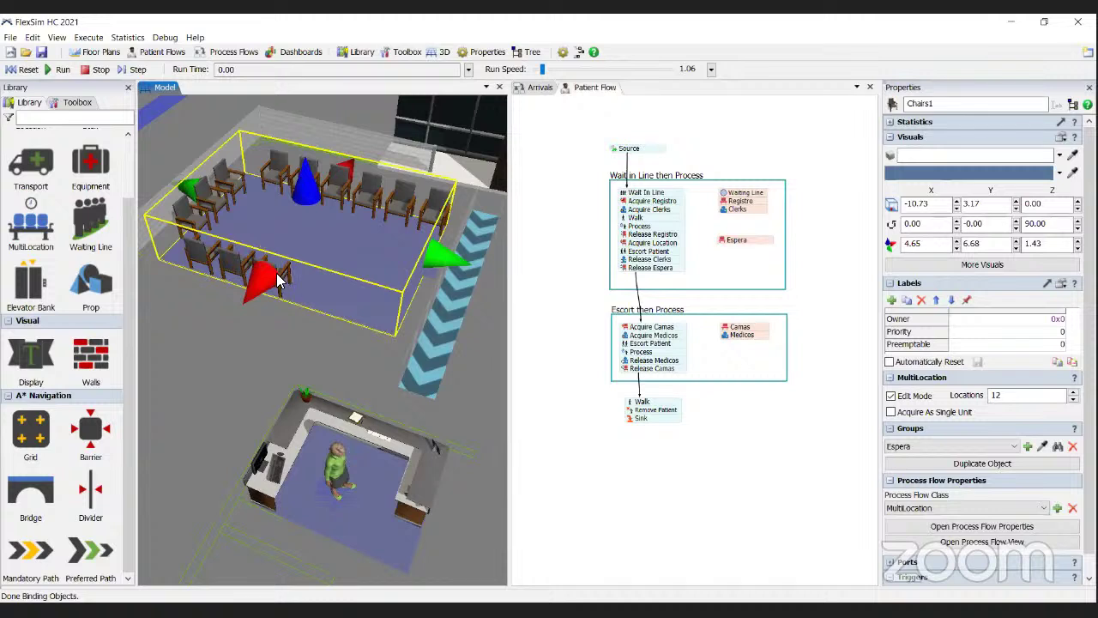
left_click_drag(279, 286, 314, 291)
left_click_drag(243, 261, 344, 301)
left_click_drag(255, 273, 283, 288)
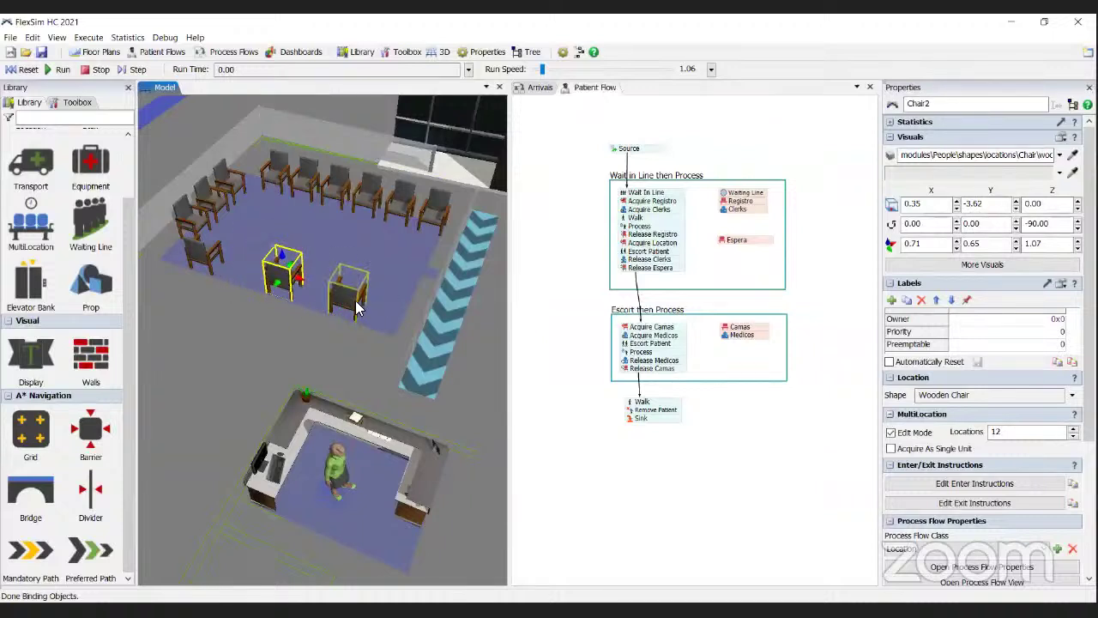
left_click(356, 301)
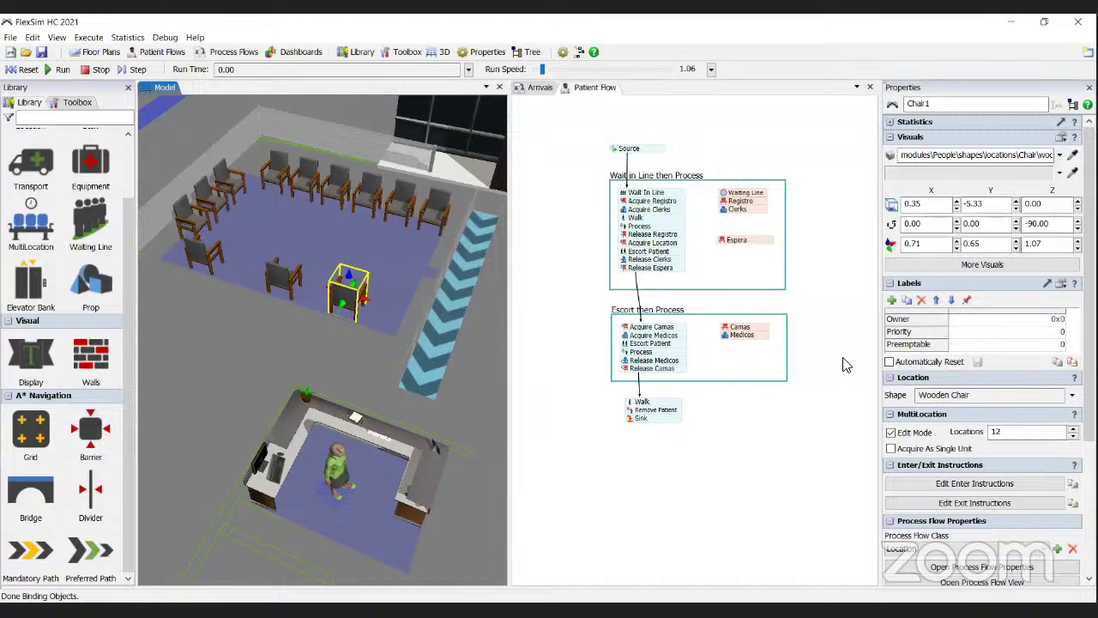
left_click(899, 435)
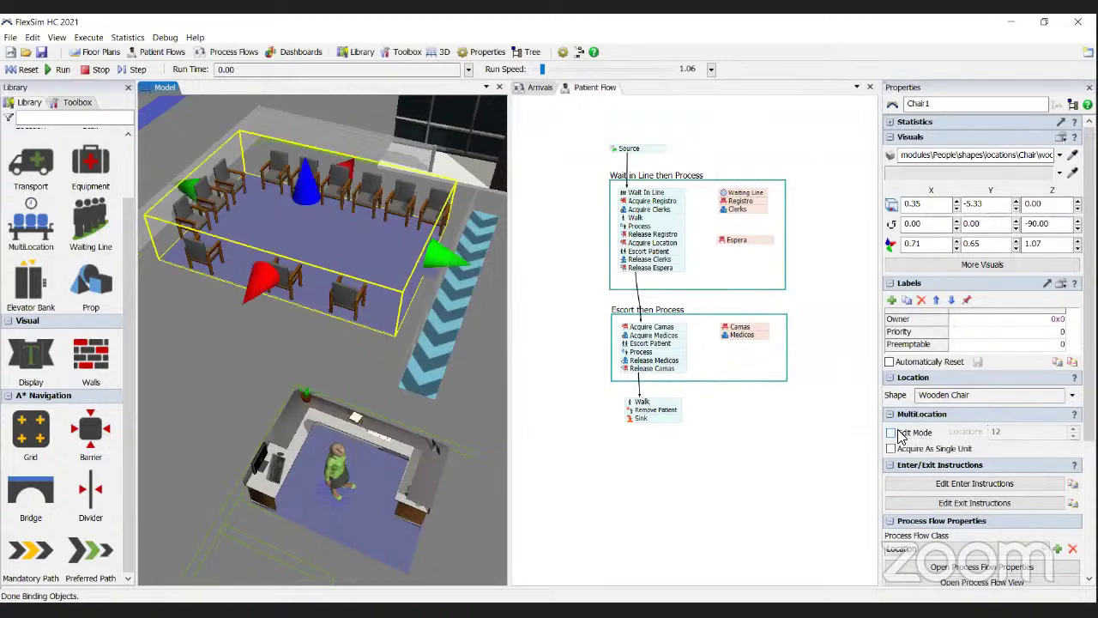
left_click(369, 328)
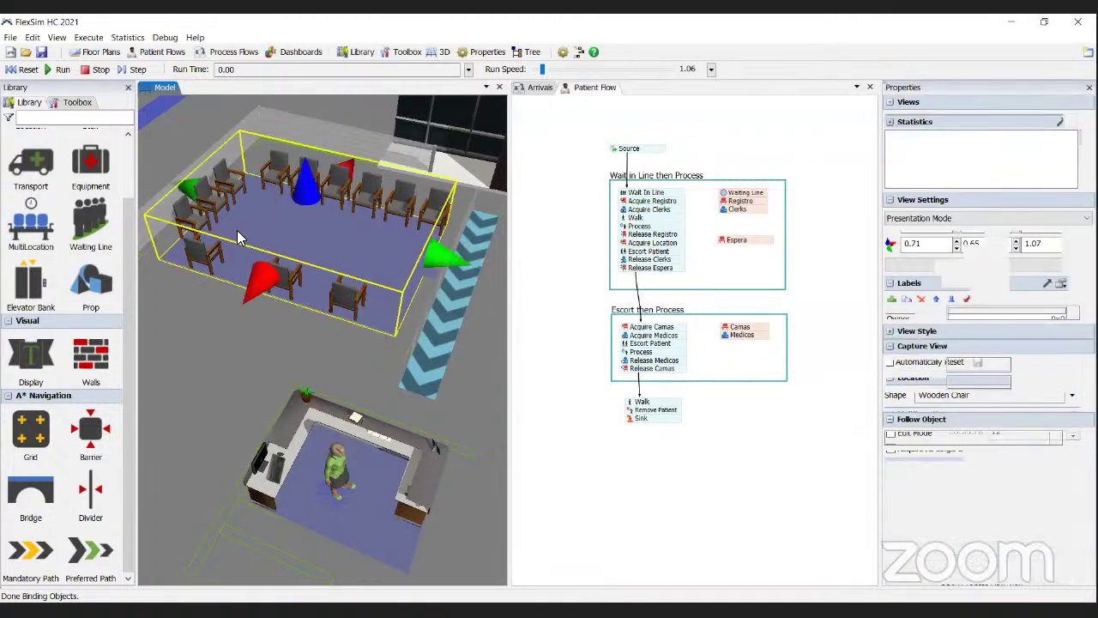
Run the simulation with the rearranged chairs at a run speed of about 526, and reset it
scroll(309, 312, "down", 5)
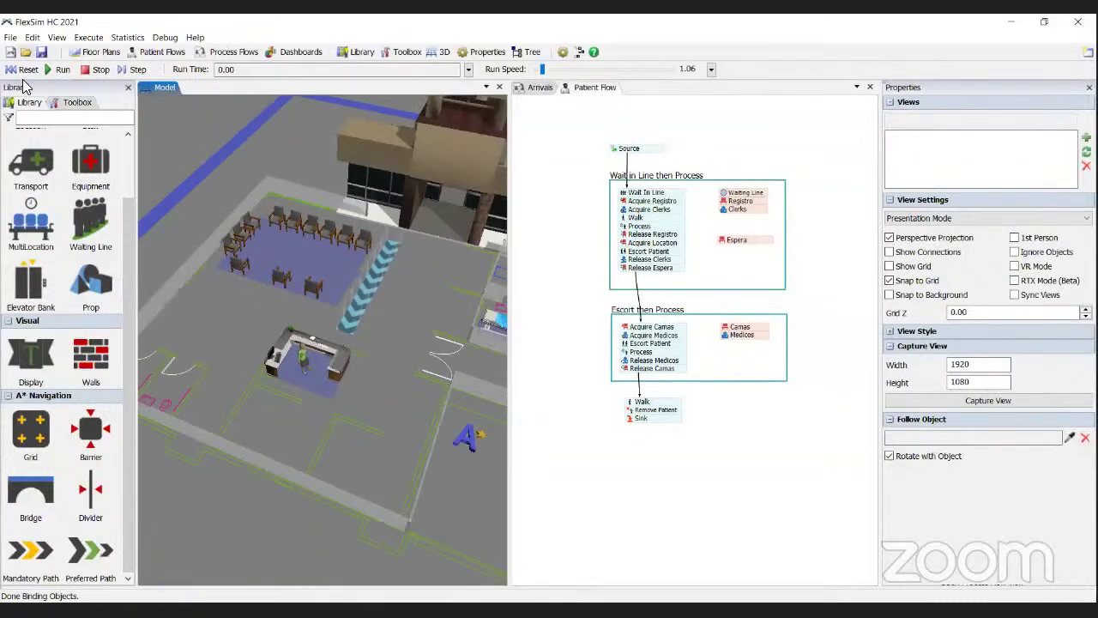
left_click(60, 69)
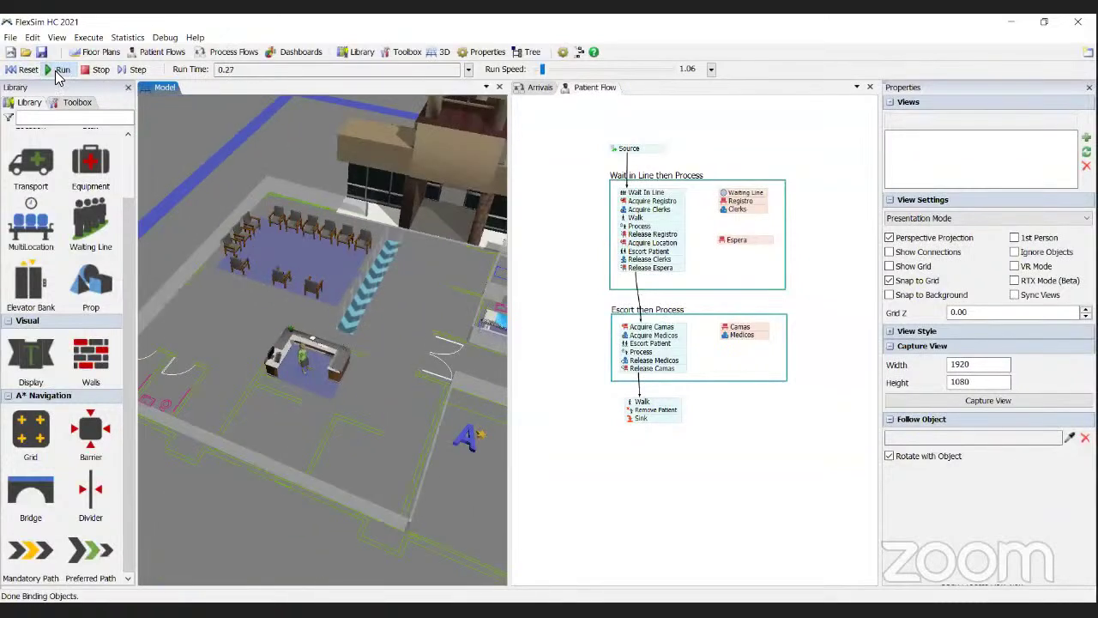
left_click(577, 72)
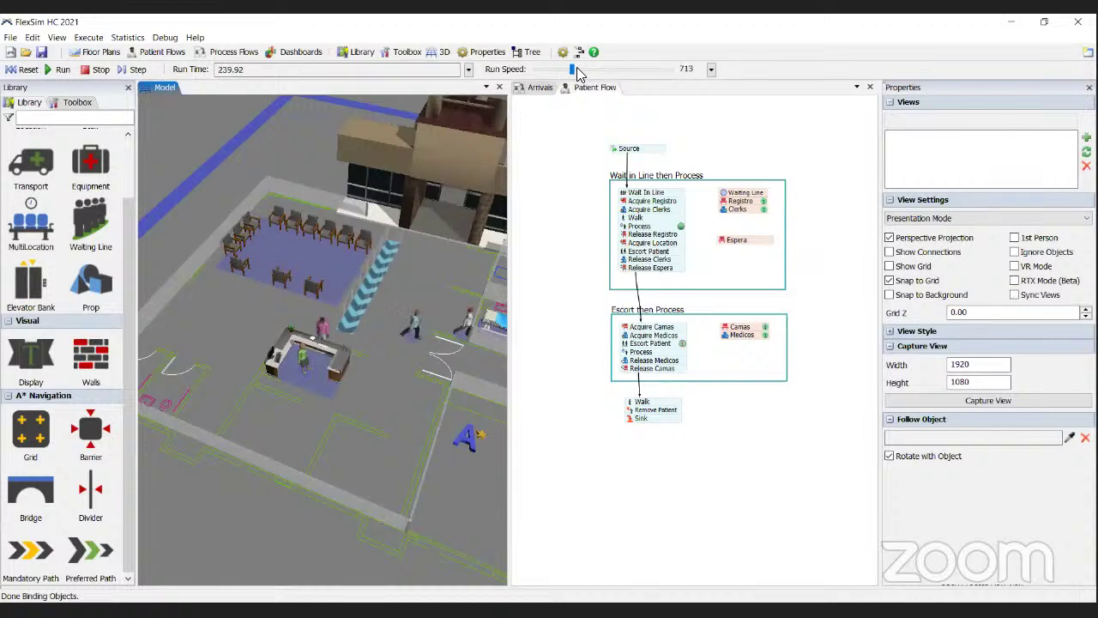
left_click_drag(578, 69, 576, 68)
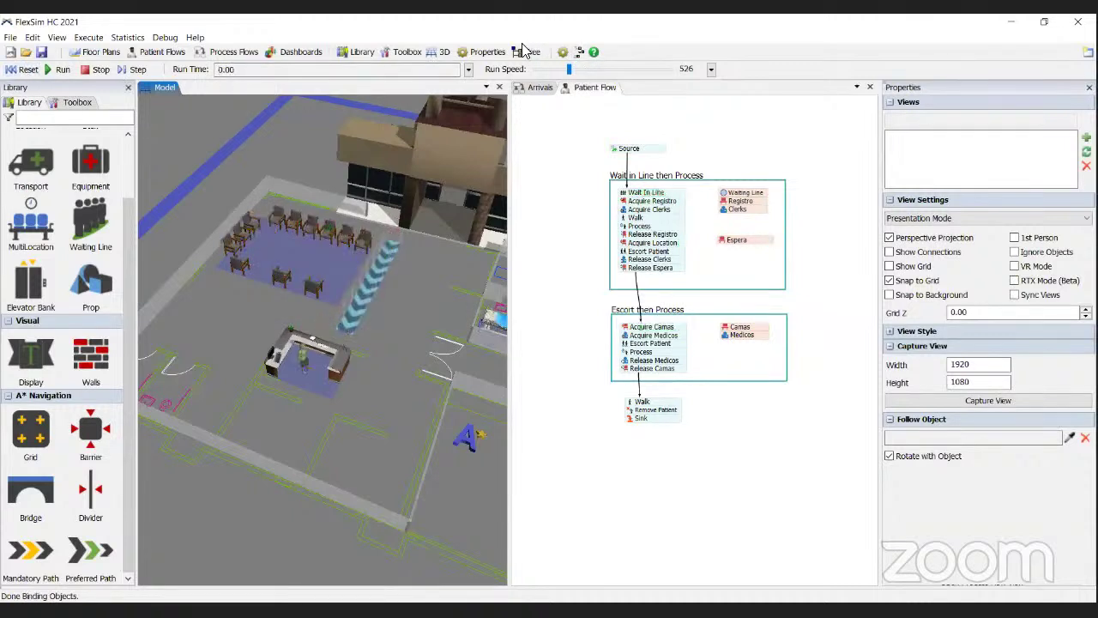
Create a new dashboard and place a People Staytime box plot in its upper-left corner
left_click(314, 53)
left_click(339, 72)
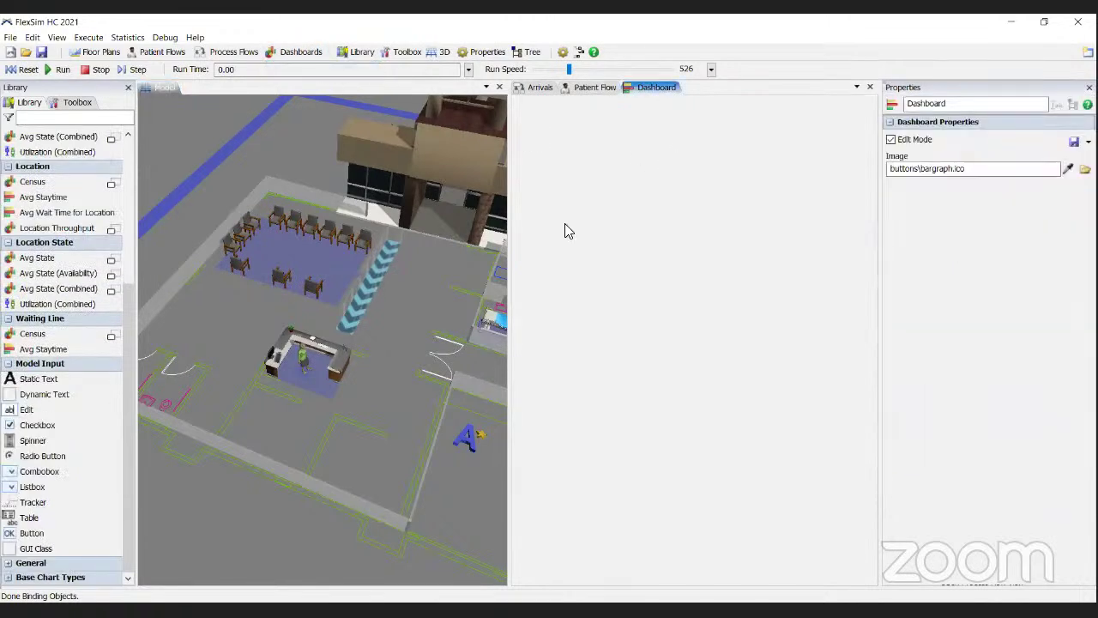
scroll(86, 219, "up", 5)
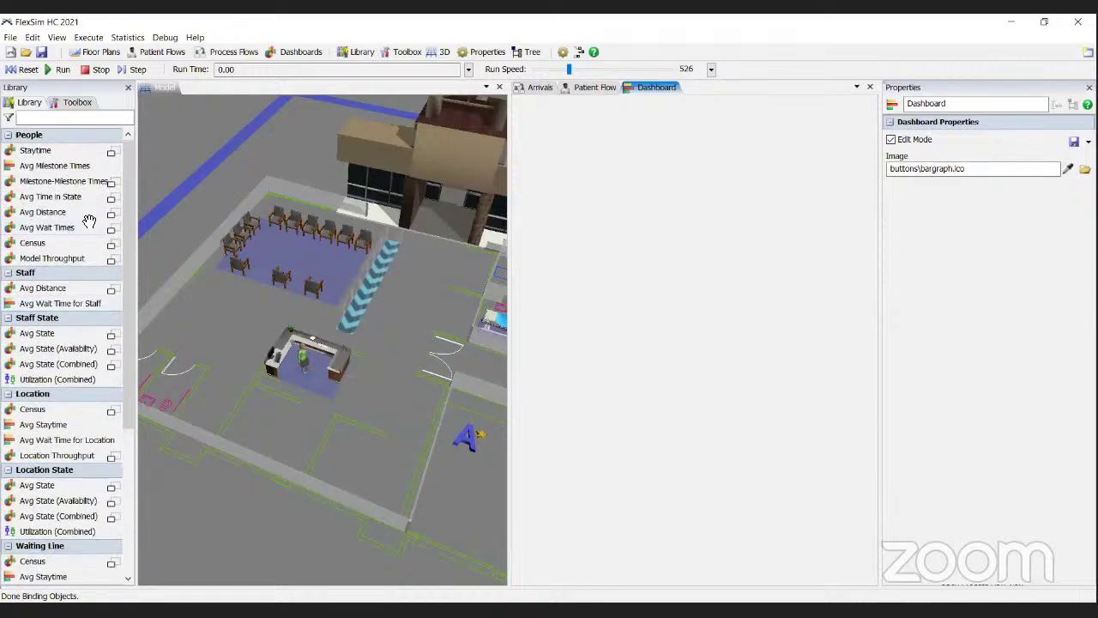
left_click(67, 151)
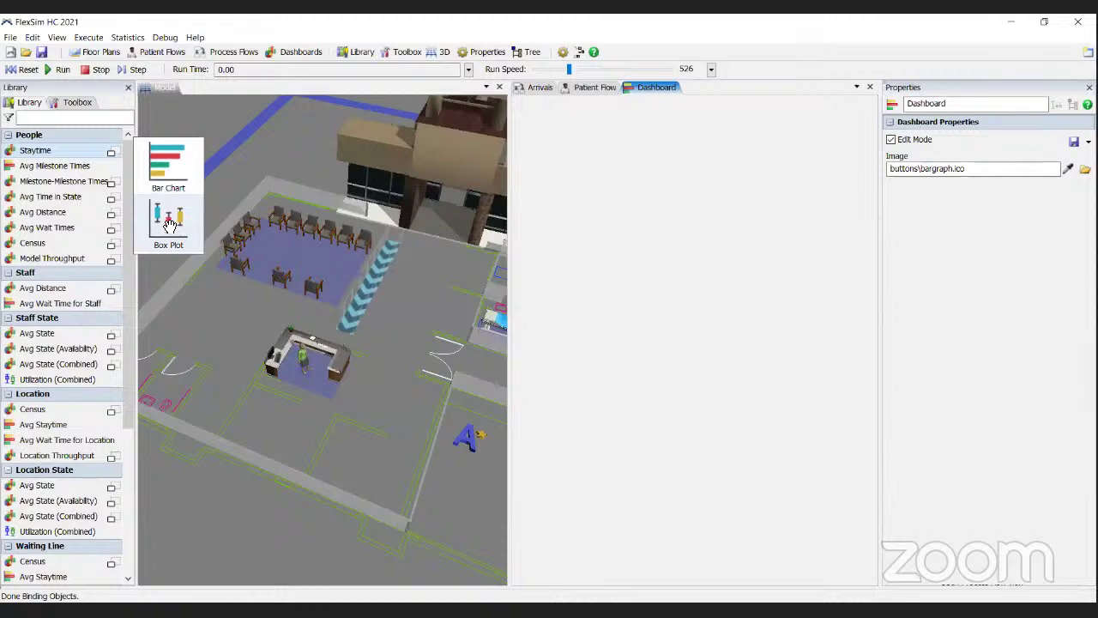
left_click_drag(169, 223, 463, 267)
left_click_drag(500, 104, 523, 111)
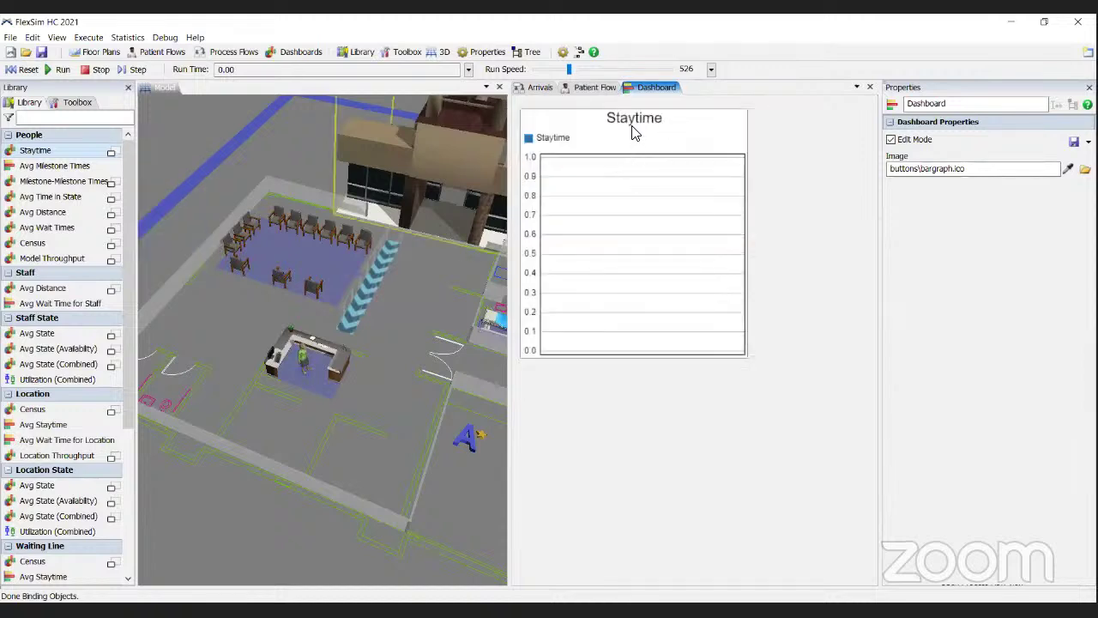
Run the simulation at a speed of 1986, set the Staytime chart's time units to Minutes, and reset the run
left_click(29, 69)
left_click(60, 70)
scroll(551, 72, "up", 4)
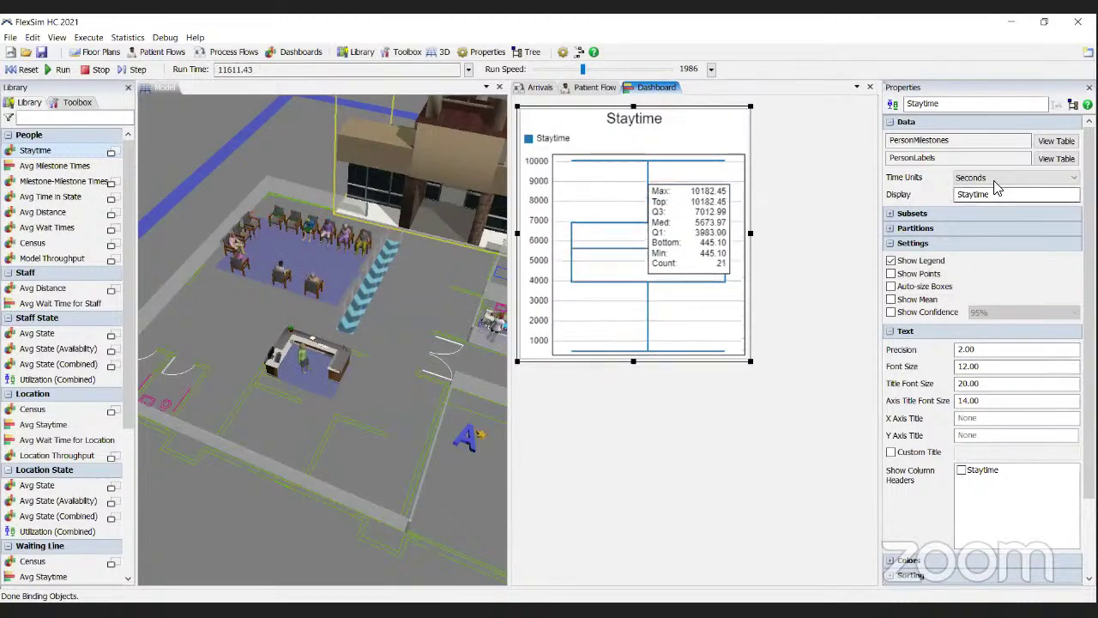
left_click(1015, 178)
left_click(978, 198)
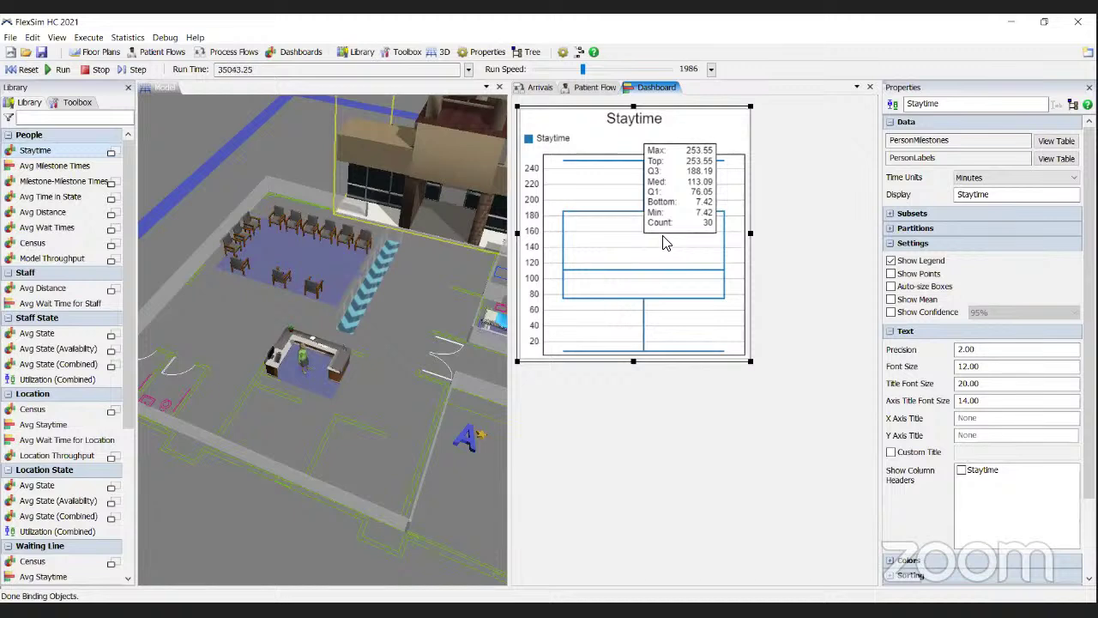
left_click(22, 69)
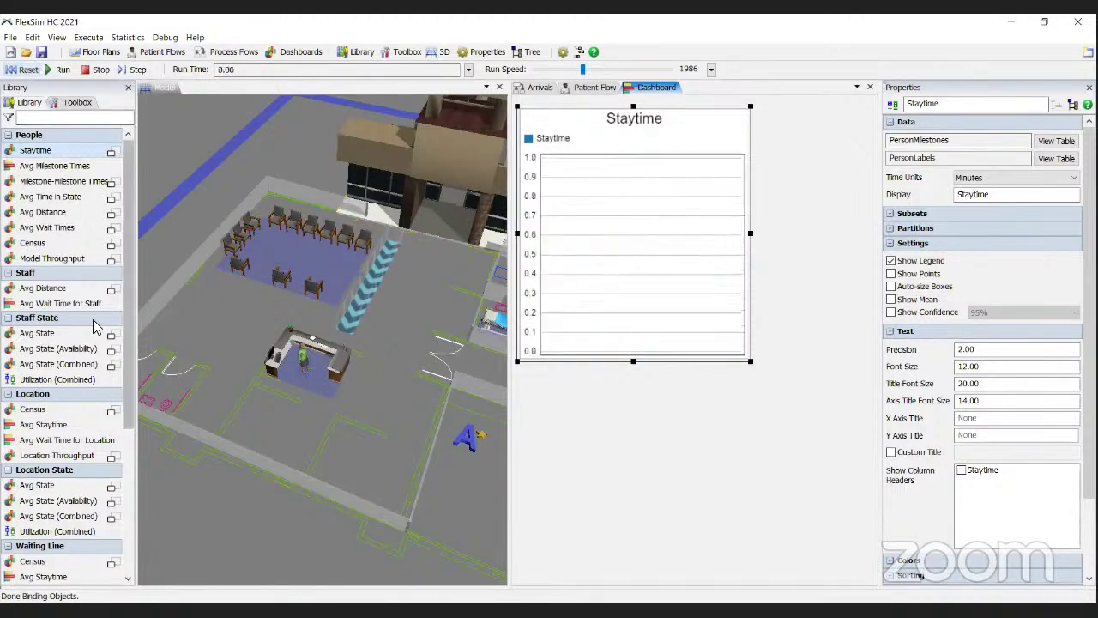
Add a Staff State Avg State pie chart to the dashboard, aligned directly below the Staytime chart
scroll(95, 326, "down", 2)
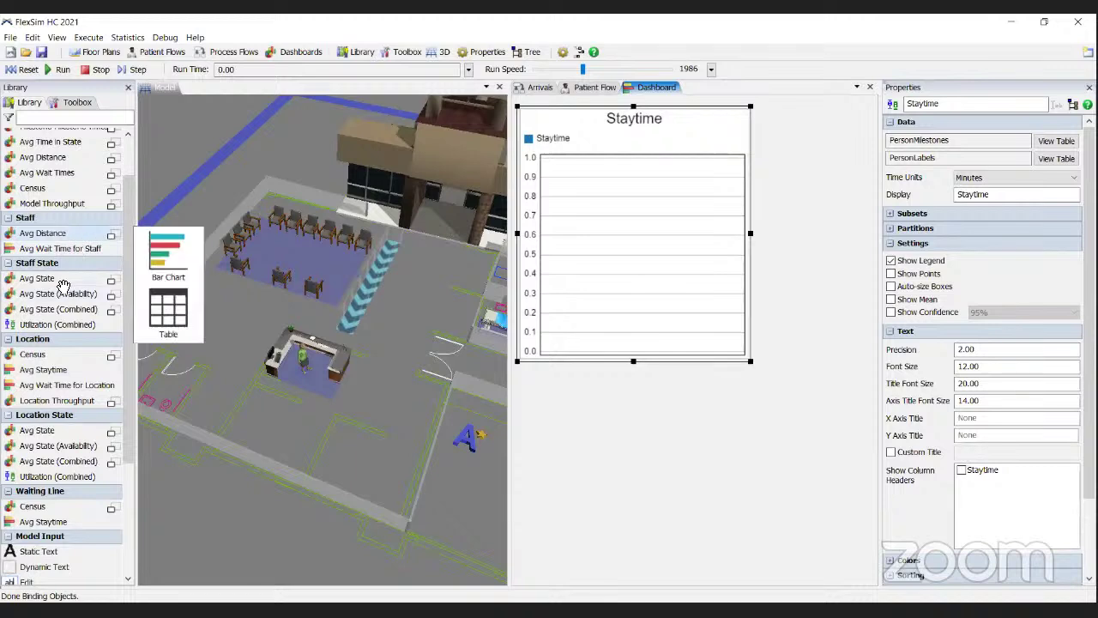
mouse_move(115, 284)
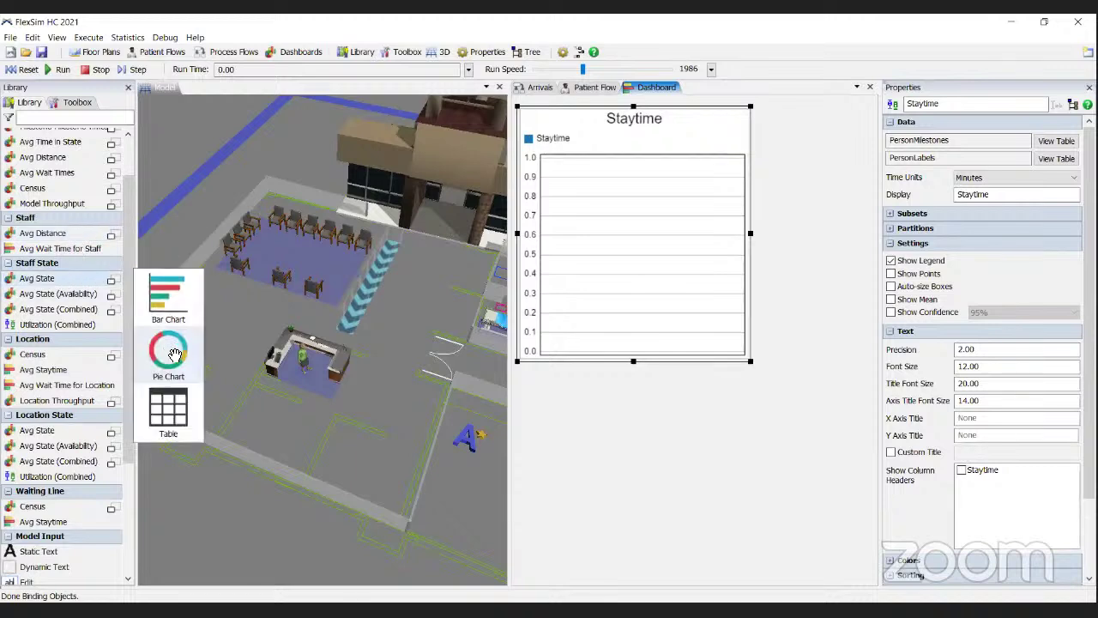
left_click_drag(168, 351, 553, 378)
left_click(656, 439)
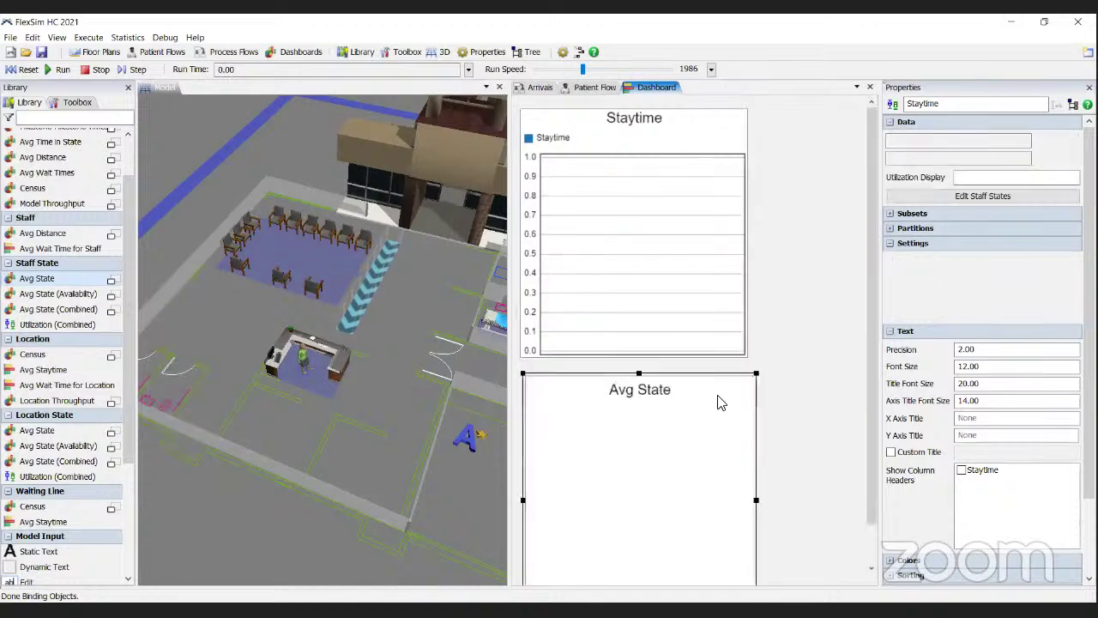
mouse_move(691, 377)
left_mouse_down()
mouse_move(692, 323)
mouse_move(700, 344)
mouse_move(688, 371)
left_mouse_up()
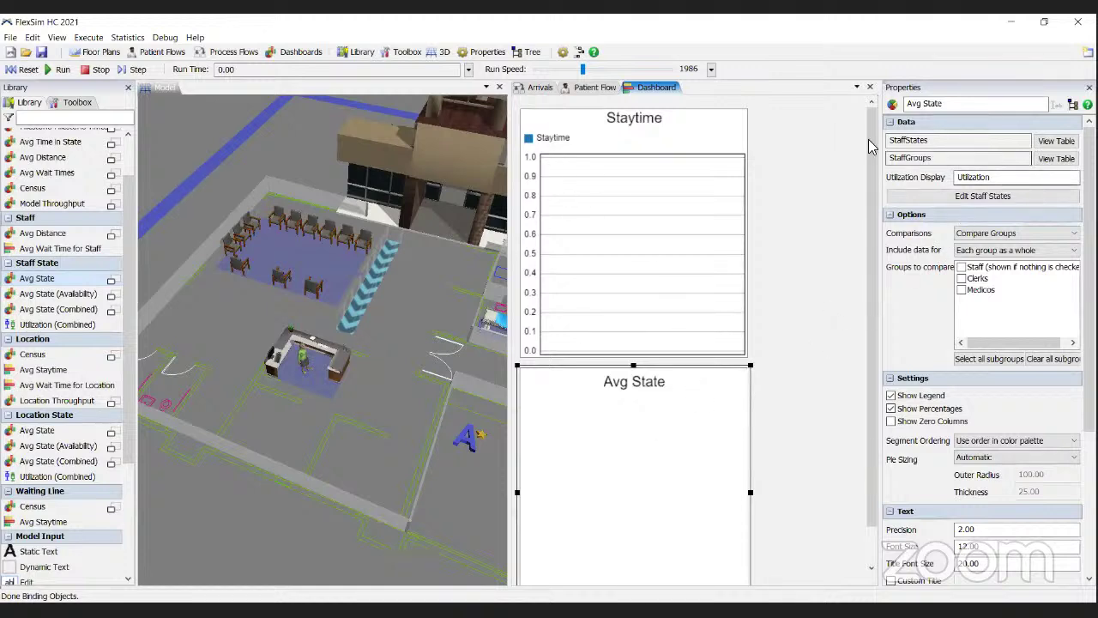
Run the simulation and shorten the staff Avg State chart so it fits in the dashboard below the Staytime chart
left_click(58, 69)
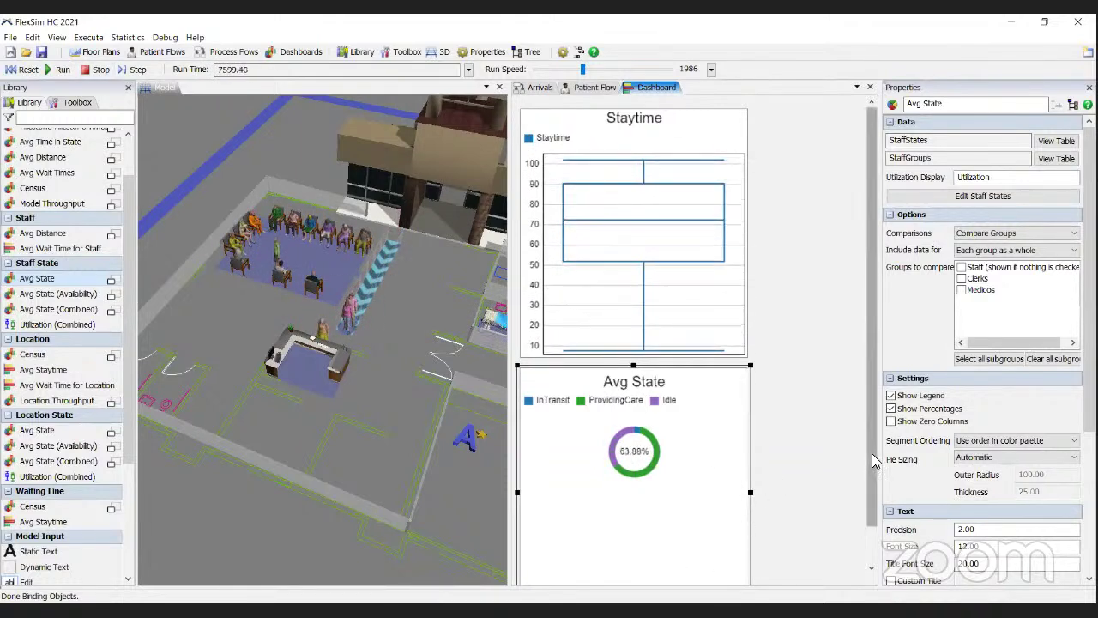
scroll(865, 491, "down", 1)
scroll(865, 495, "down", 1)
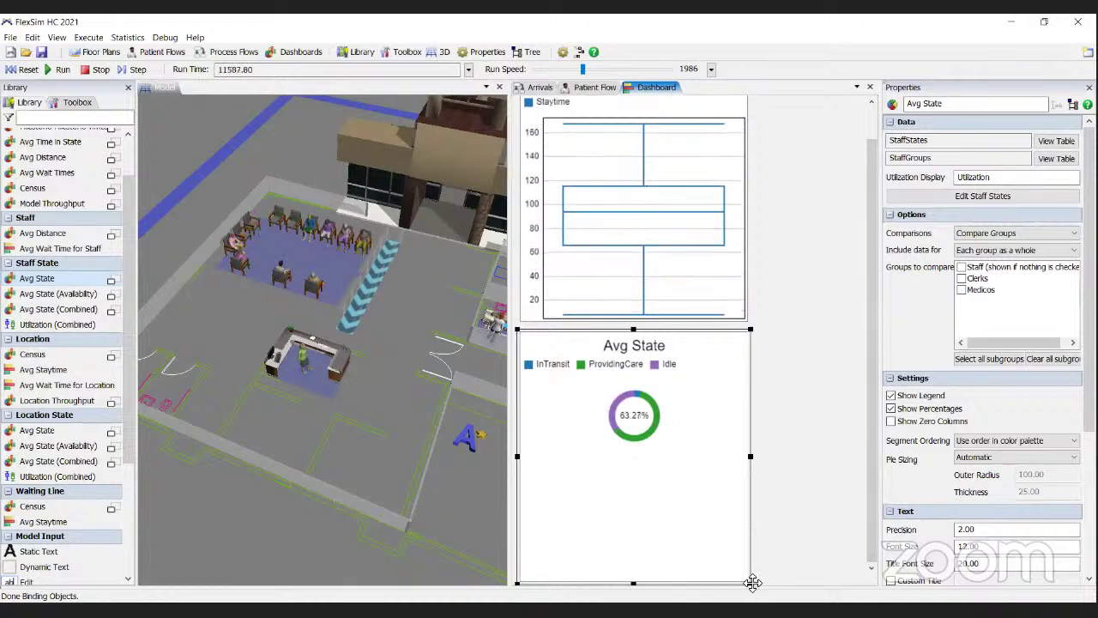
left_click_drag(753, 582, 756, 484)
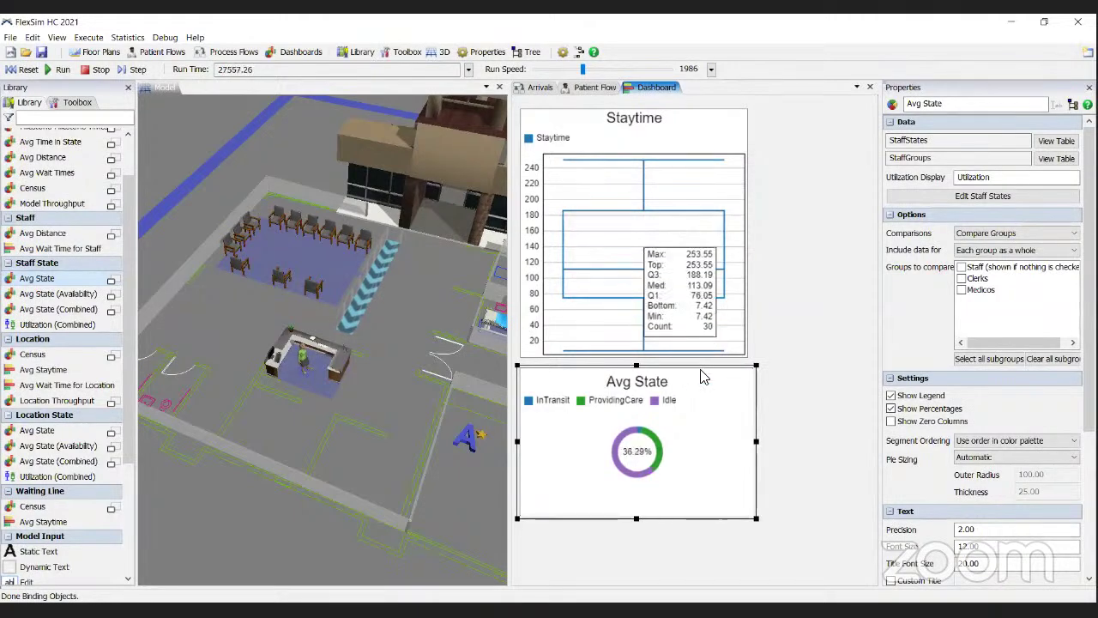
Browse the available dashboard charts, read the Staytime box plot's statistics, and reset the run
scroll(14, 352, "down", 5)
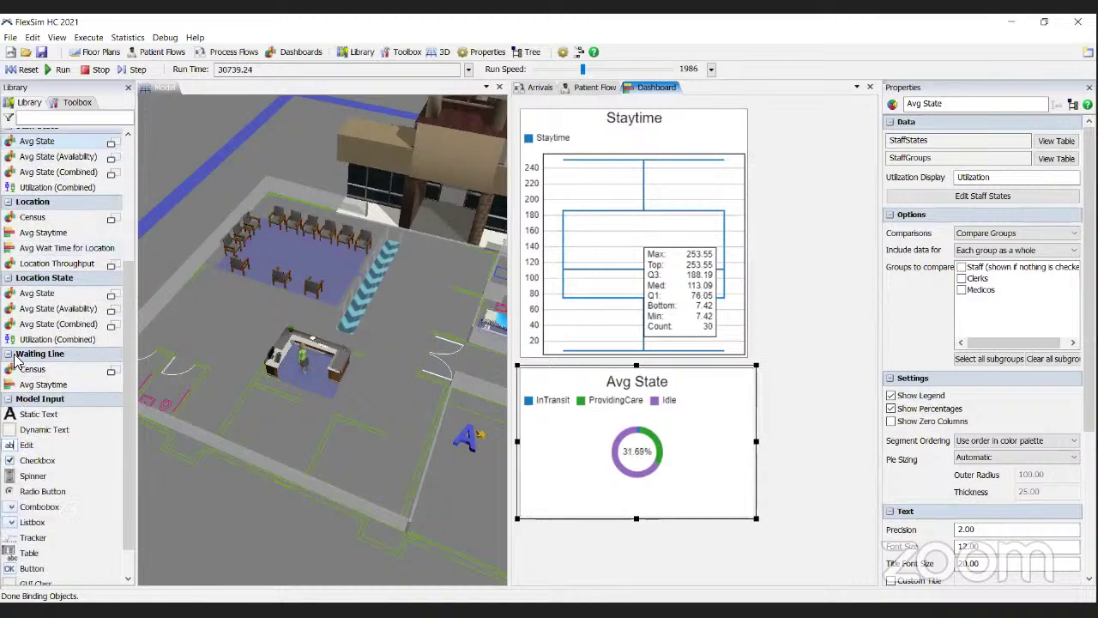
scroll(14, 352, "up", 5)
scroll(14, 351, "up", 2)
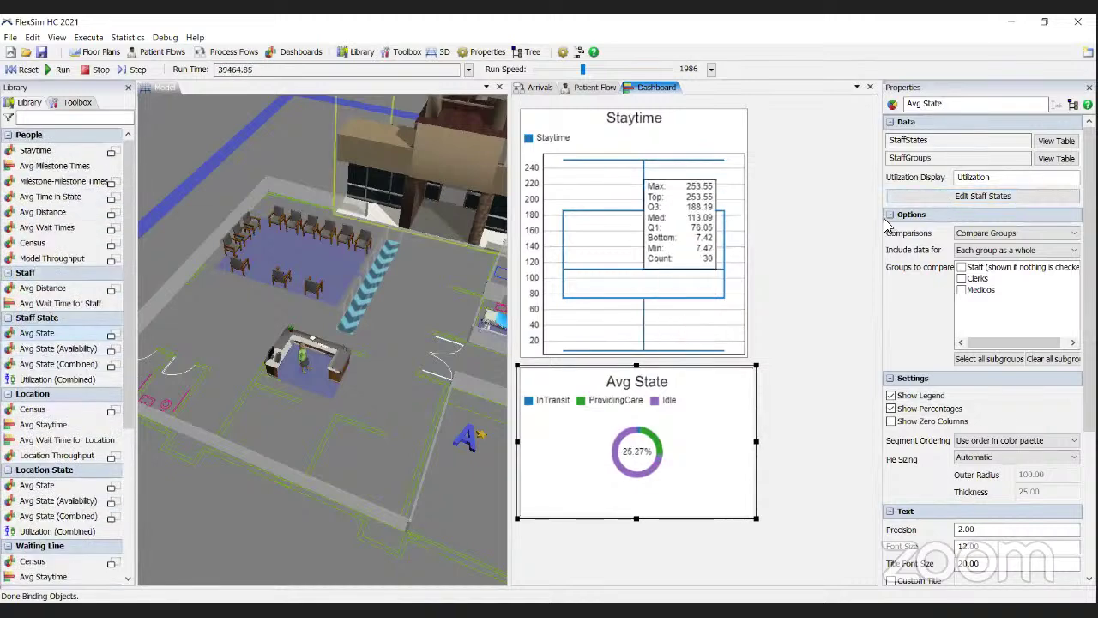
mouse_move(719, 217)
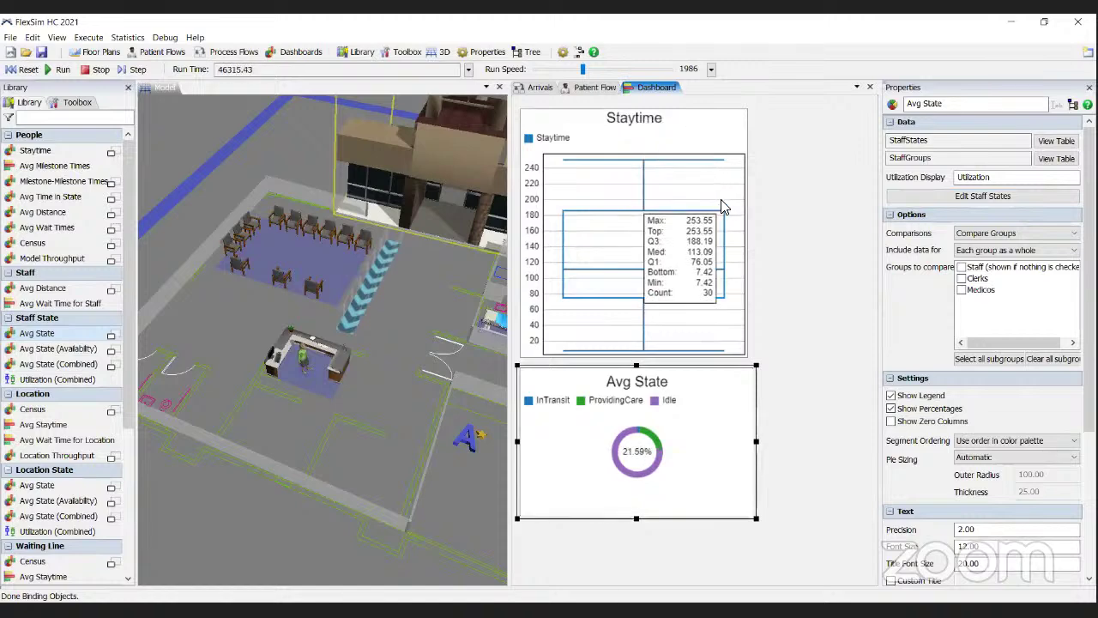
left_click(26, 69)
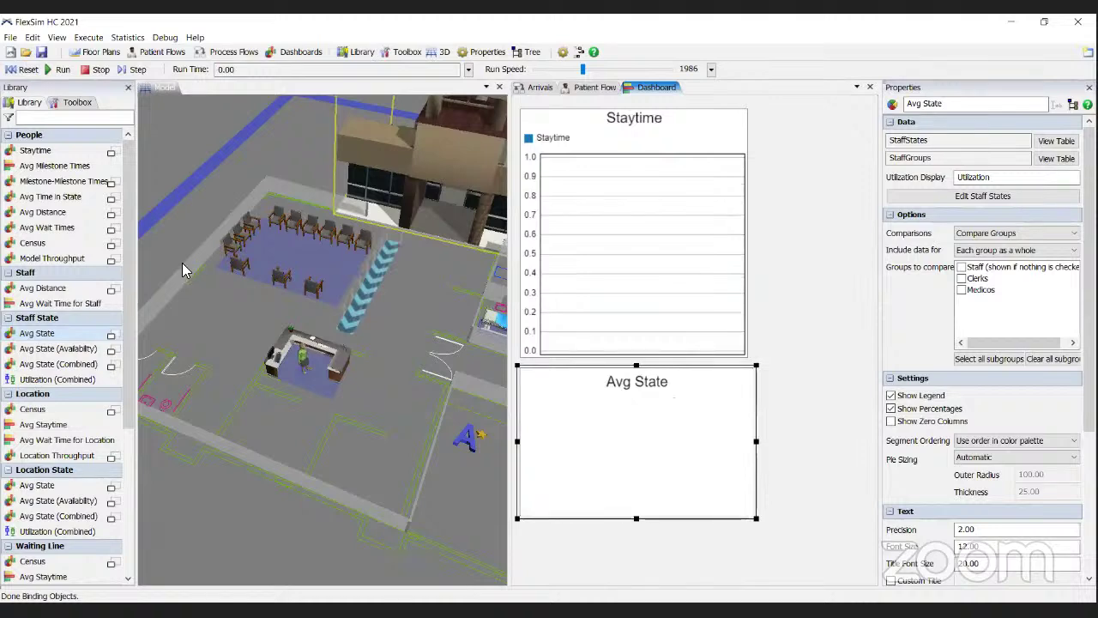
key("alt+Tab")
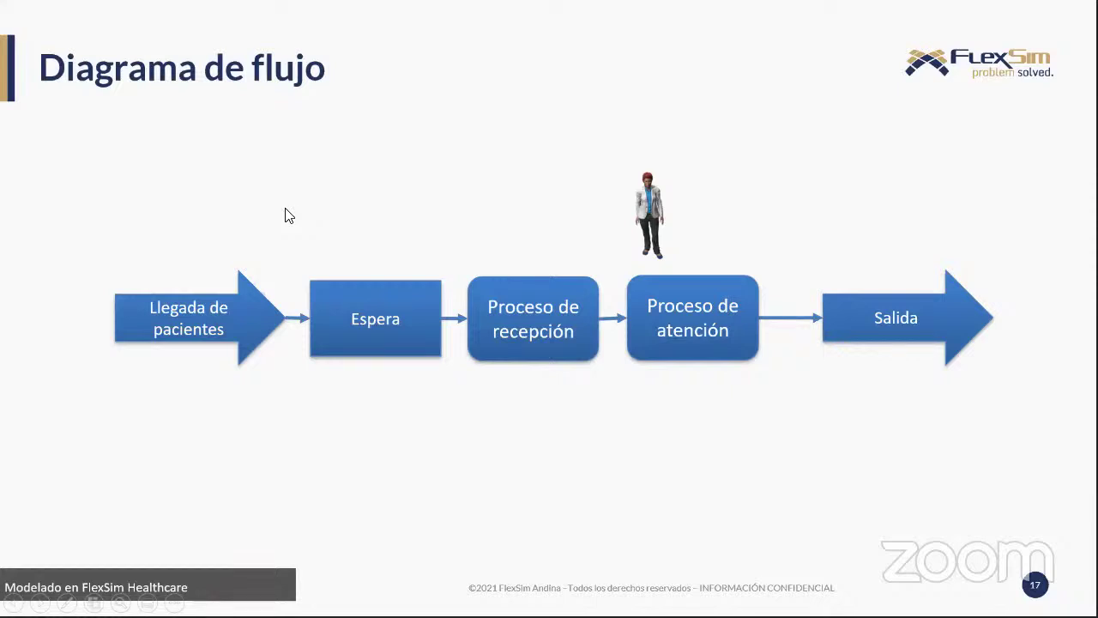
key("alt+Tab")
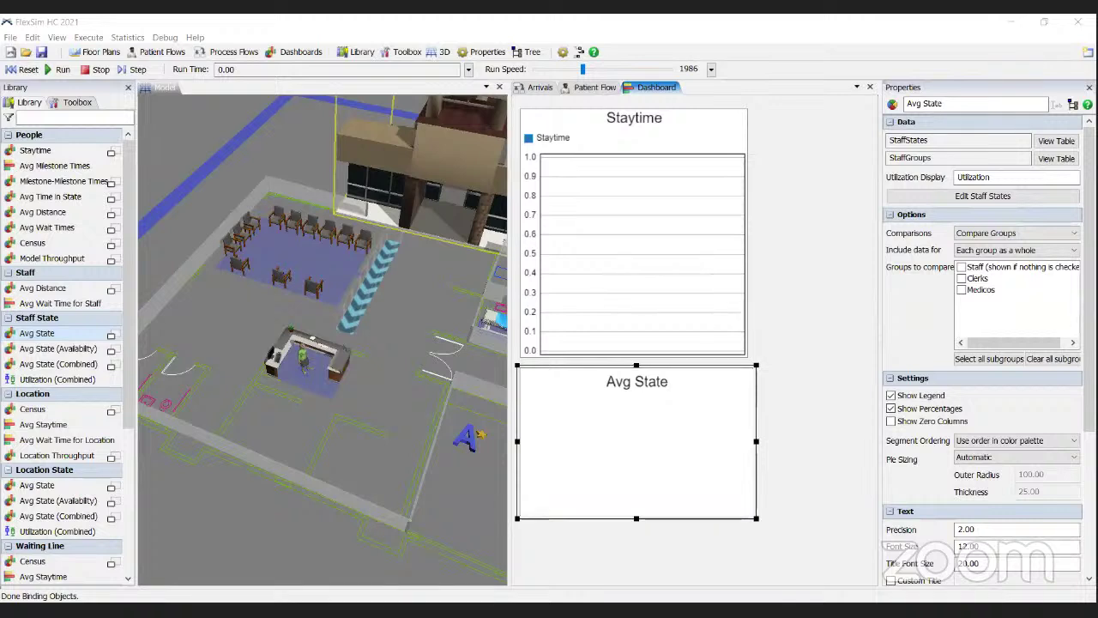
left_click(813, 143)
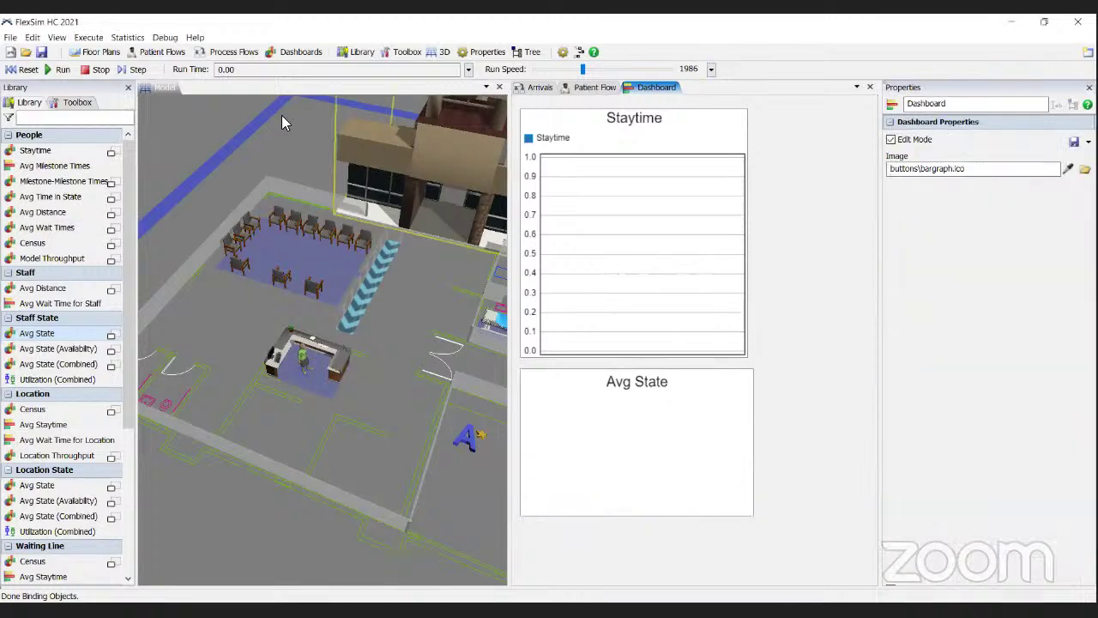
left_click(185, 308)
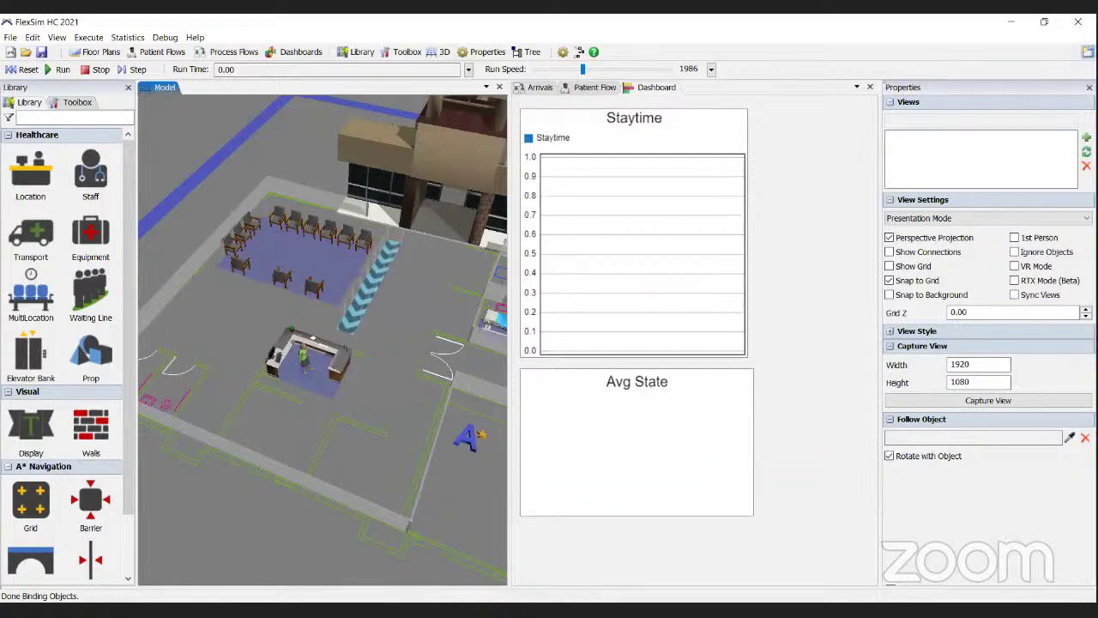
left_click(1088, 51)
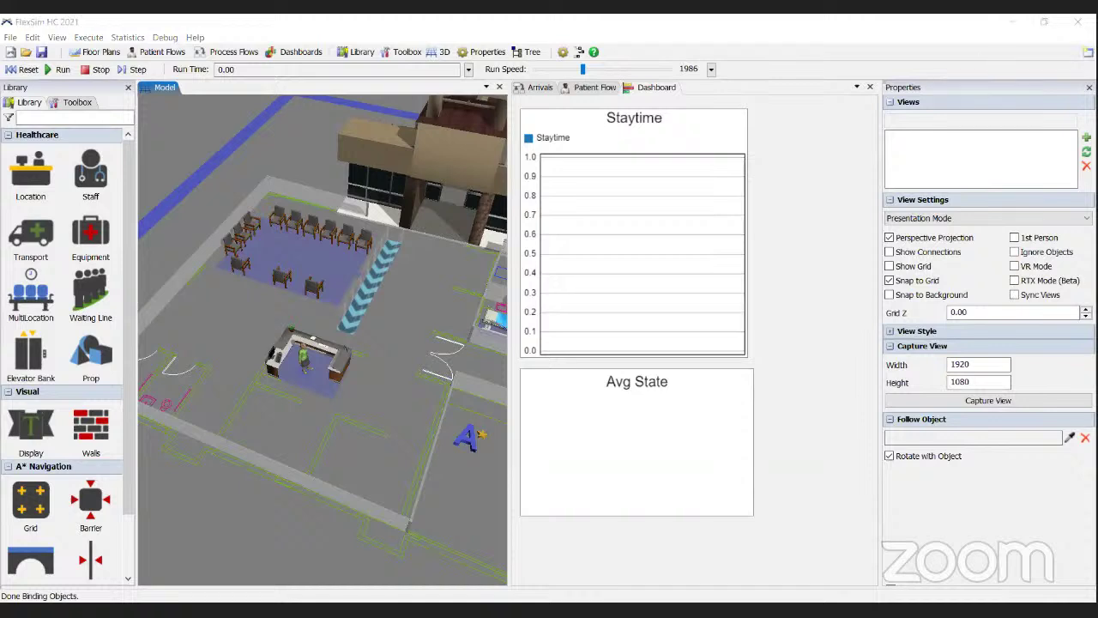
left_click(87, 105)
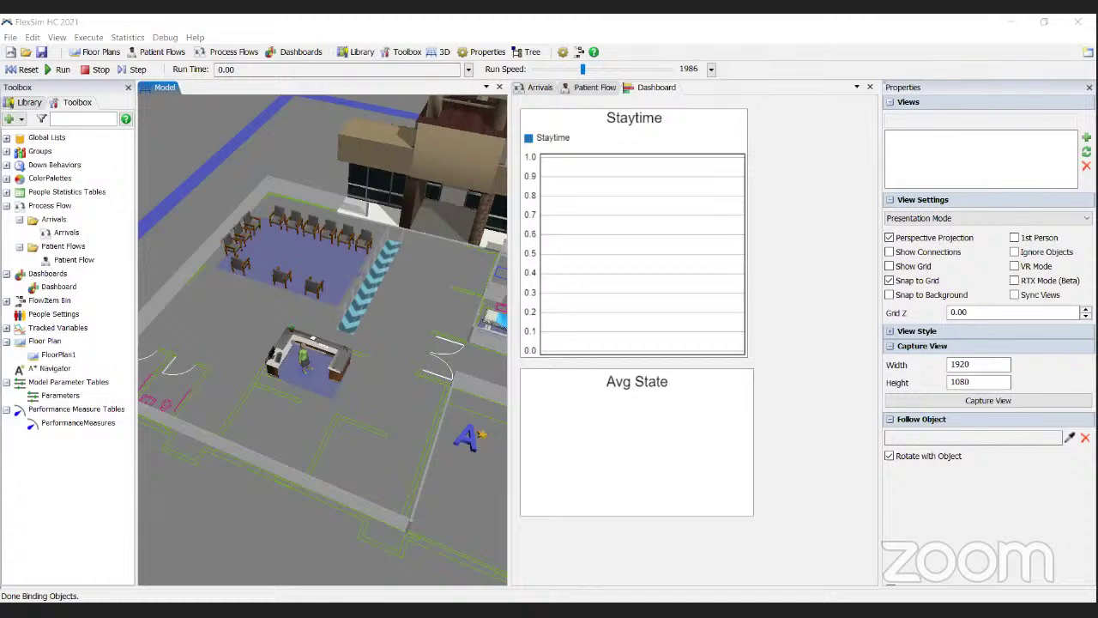
left_click(11, 118)
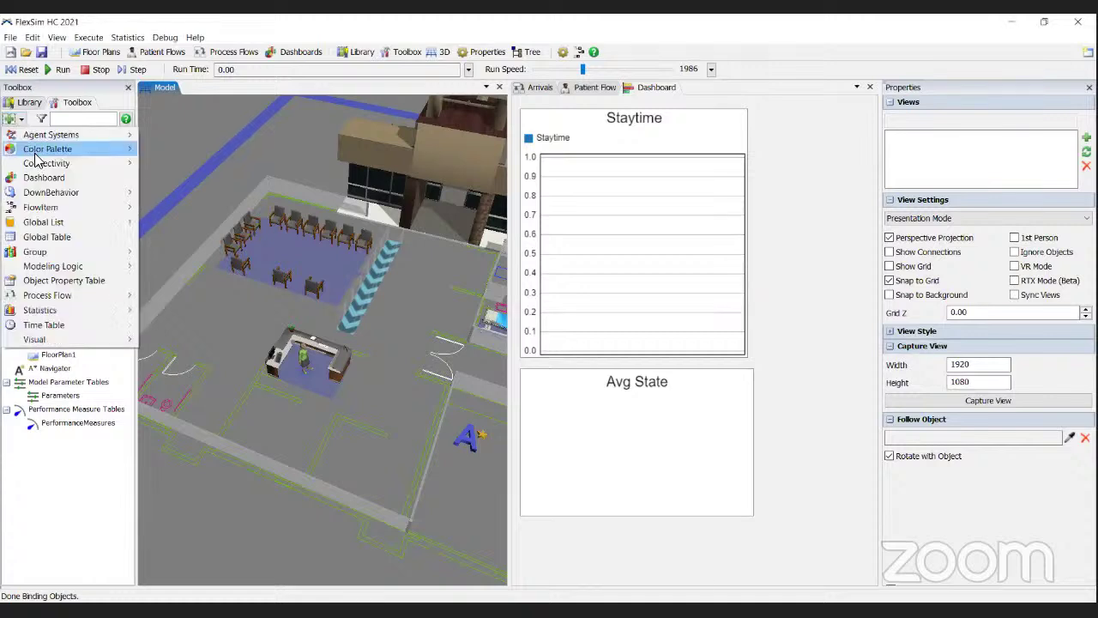
mouse_move(61, 139)
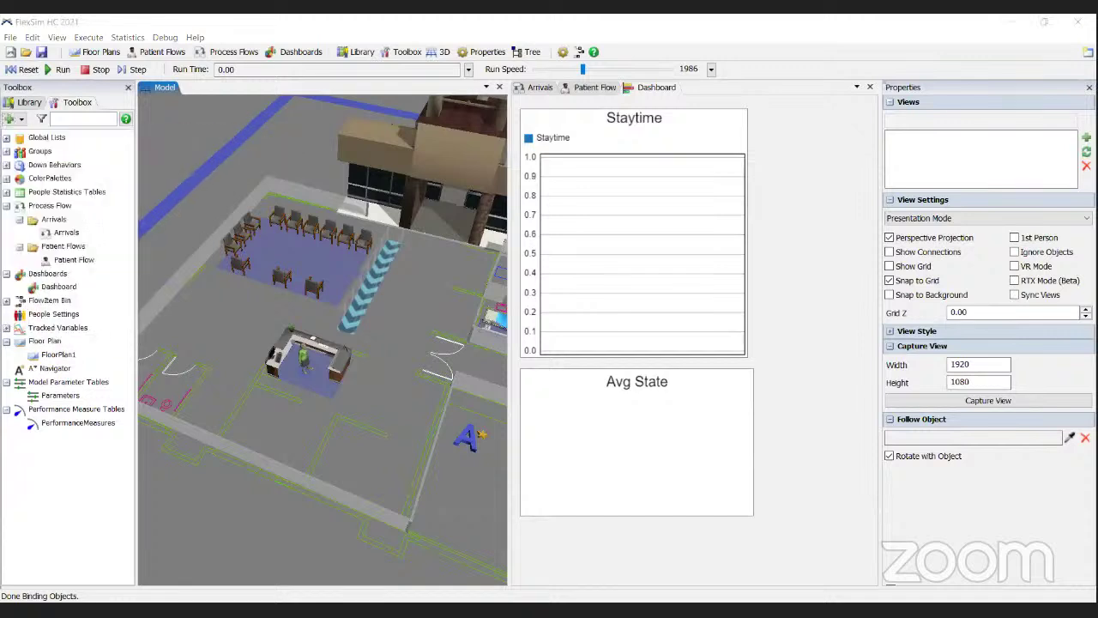
key("alt+Tab")
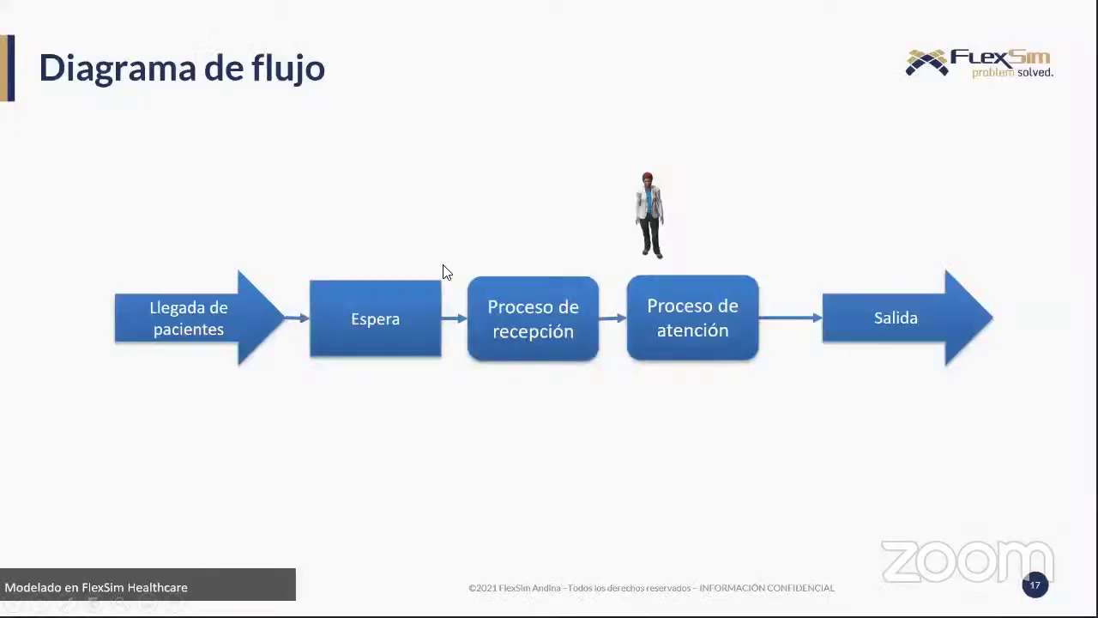
left_click(443, 266)
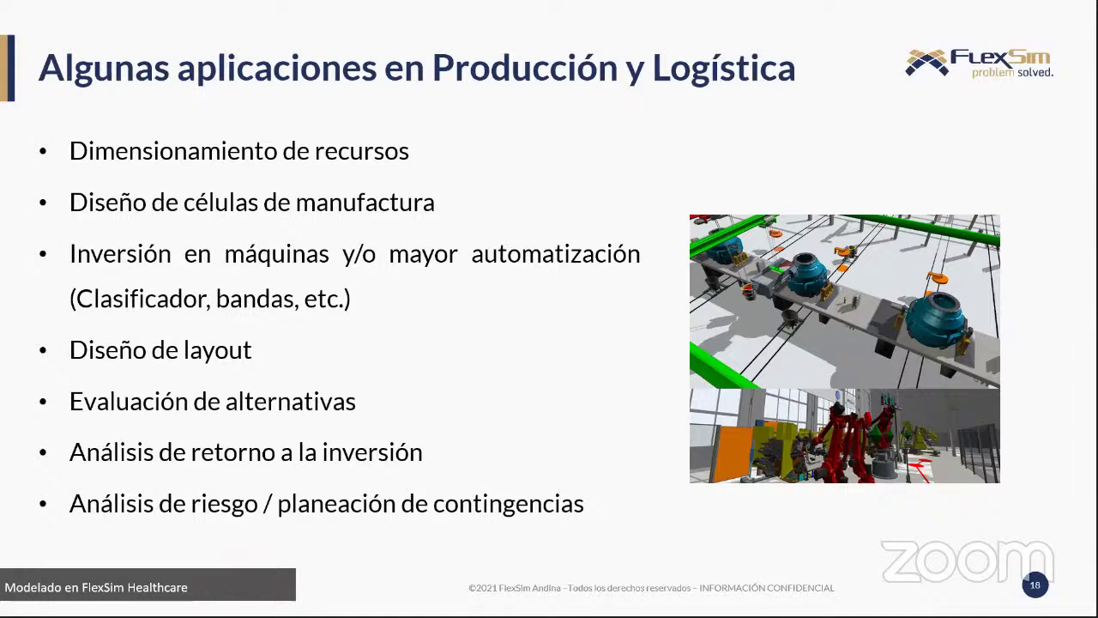
key("Right")
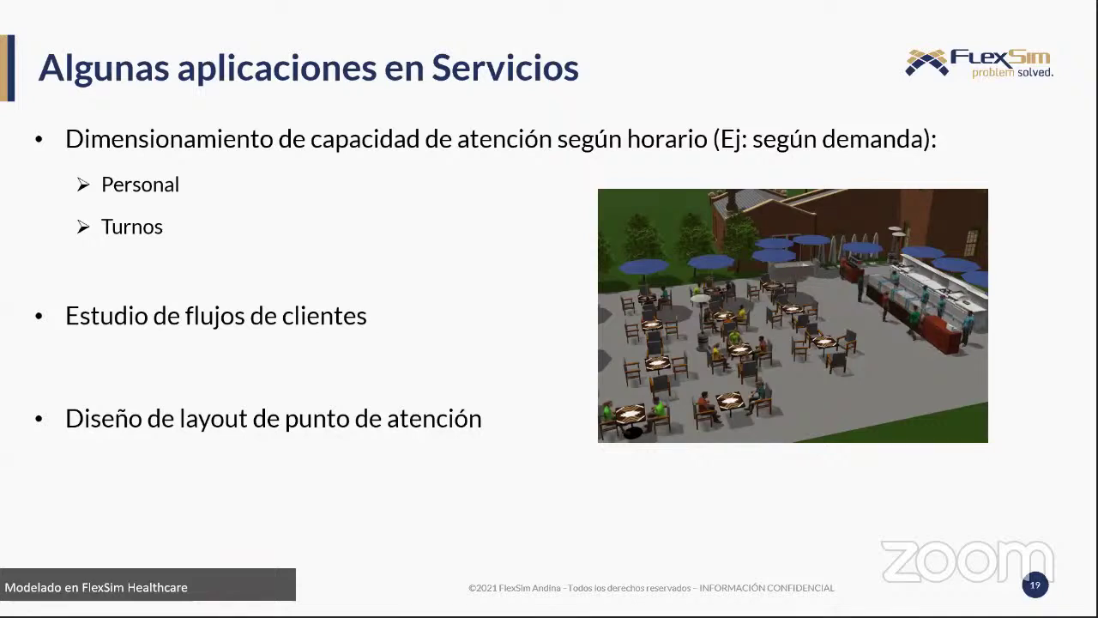
key("Right")
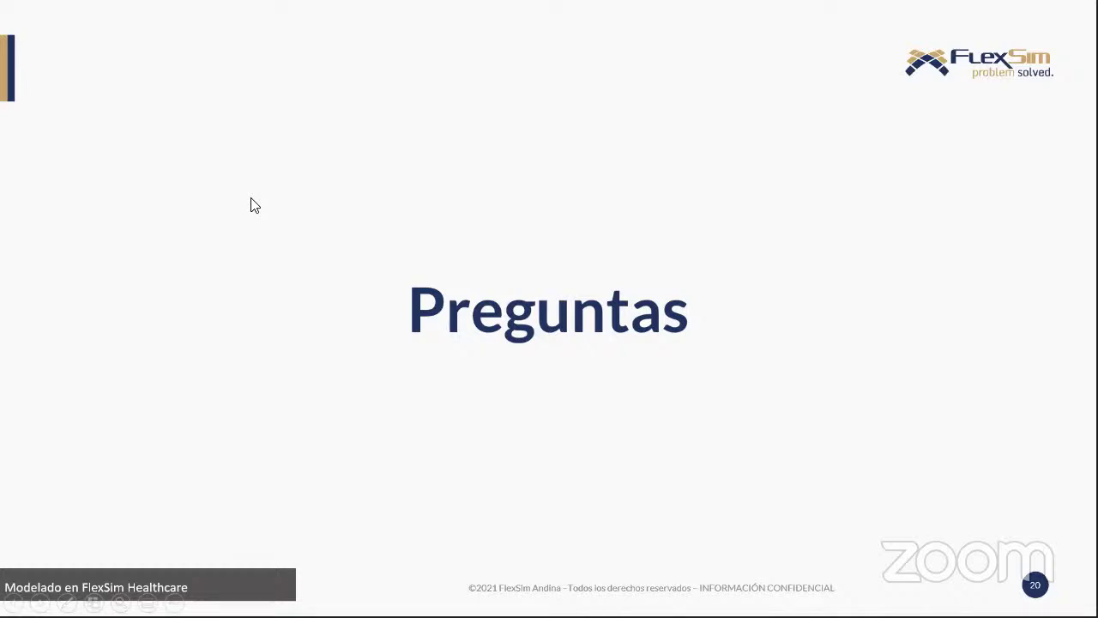
key("alt+Tab")
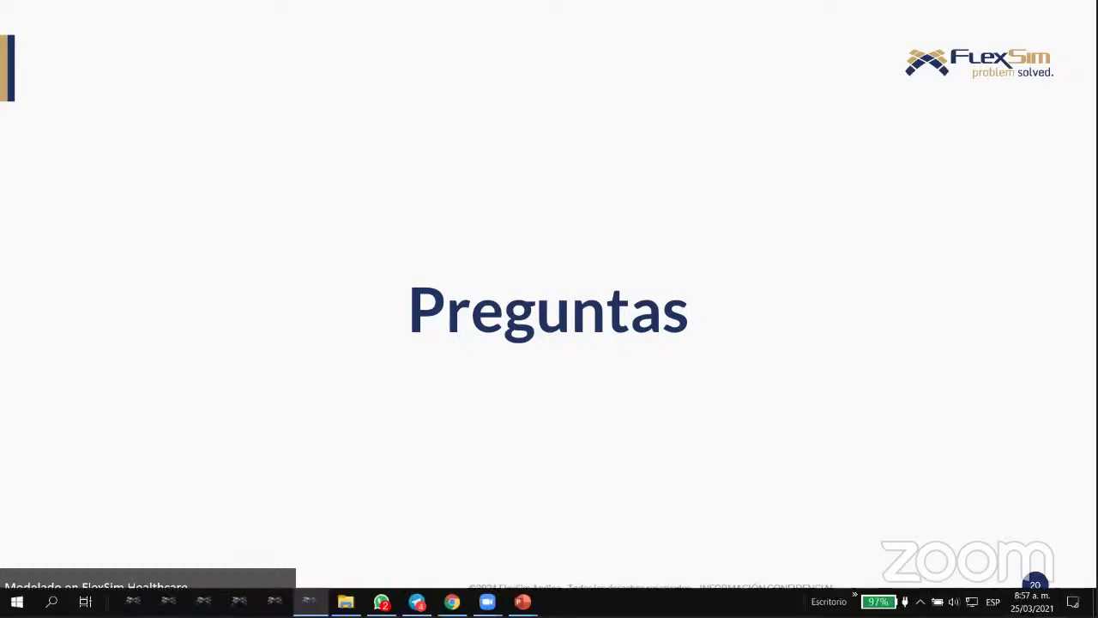
left_click(699, 324)
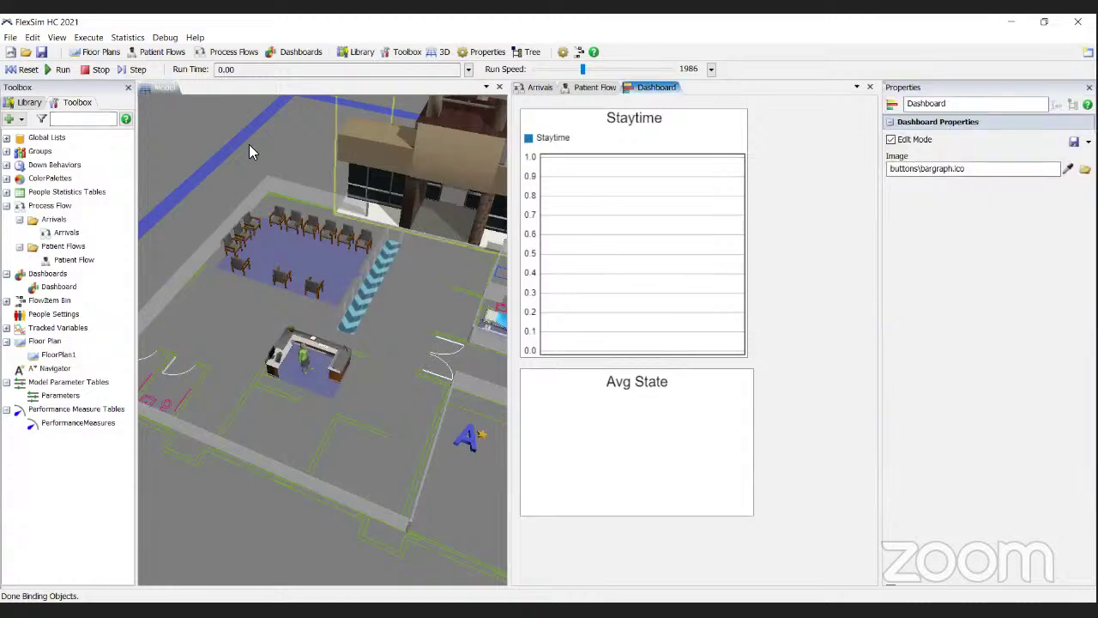
Move the Avg State chart beside the Staytime chart, just past its right edge
left_click(26, 102)
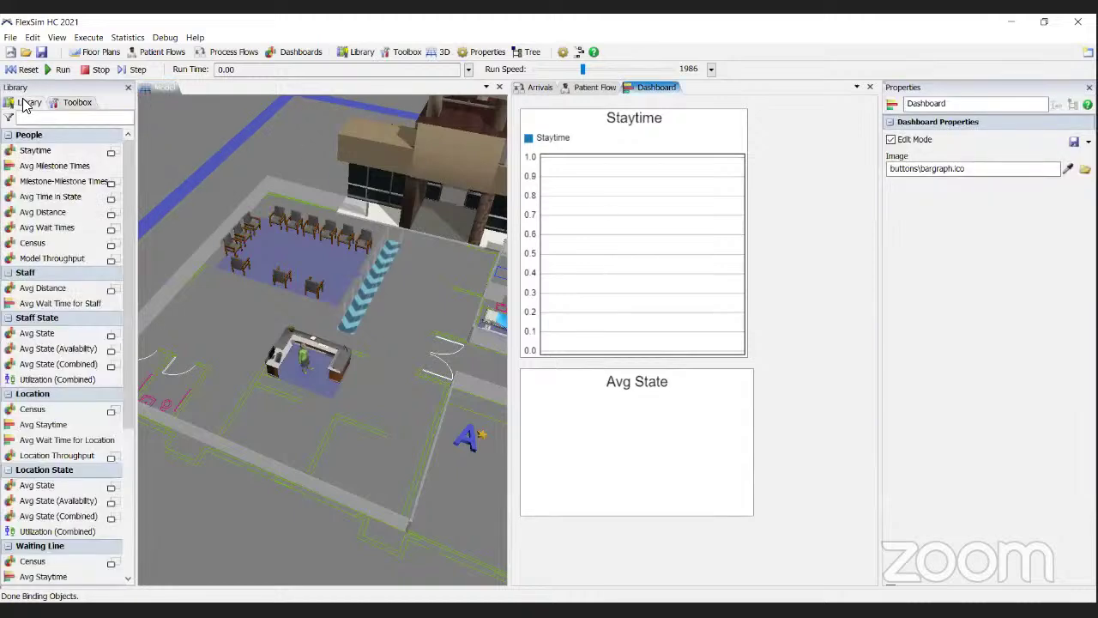
left_click(706, 471)
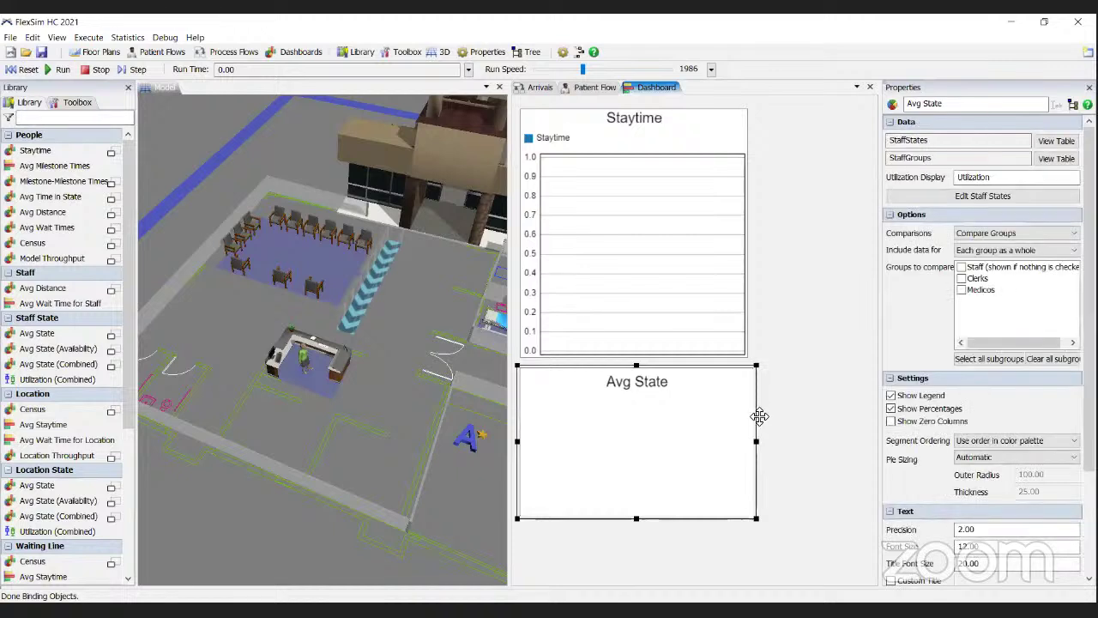
left_click_drag(759, 418, 988, 161)
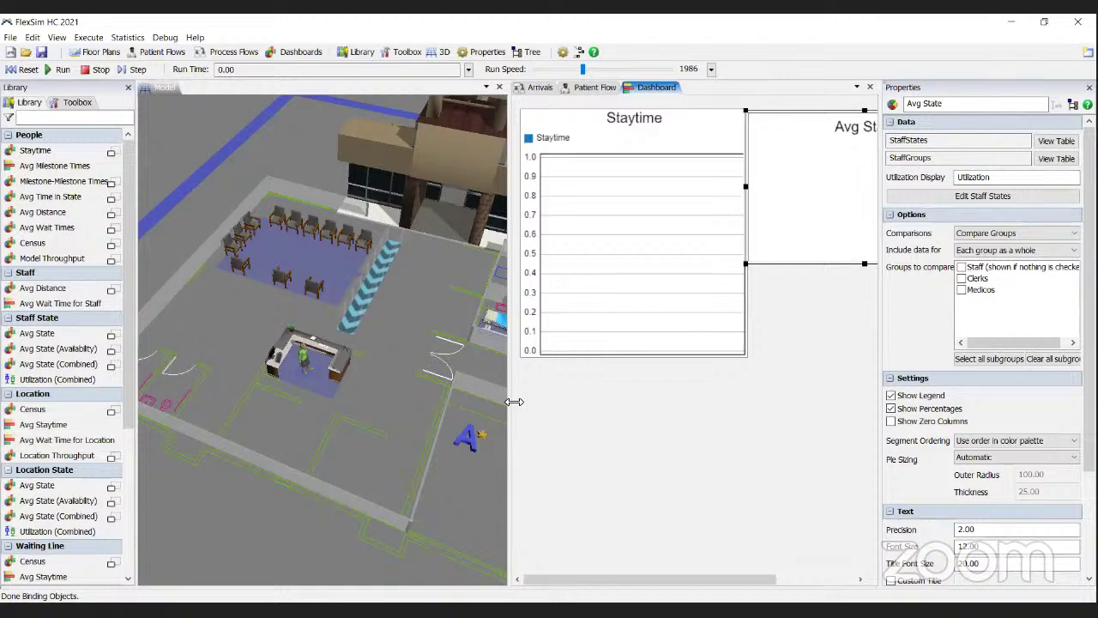
Add a People Model Throughput bar chart below the Staytime chart, and make it shorter and slightly wider
scroll(84, 426, "down", 3)
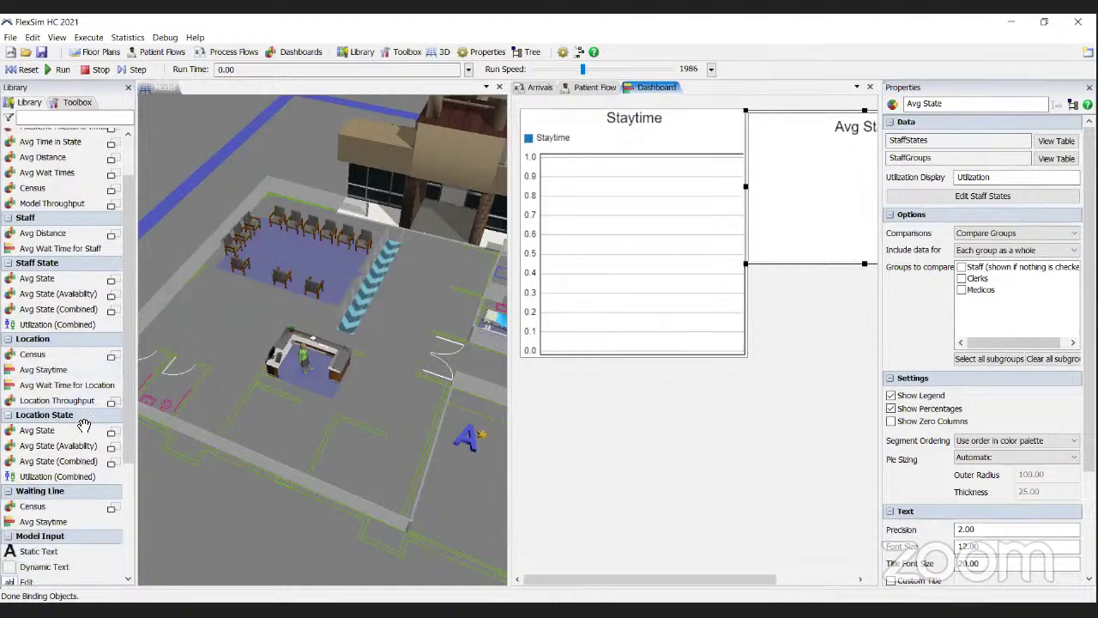
scroll(84, 425, "up", 3)
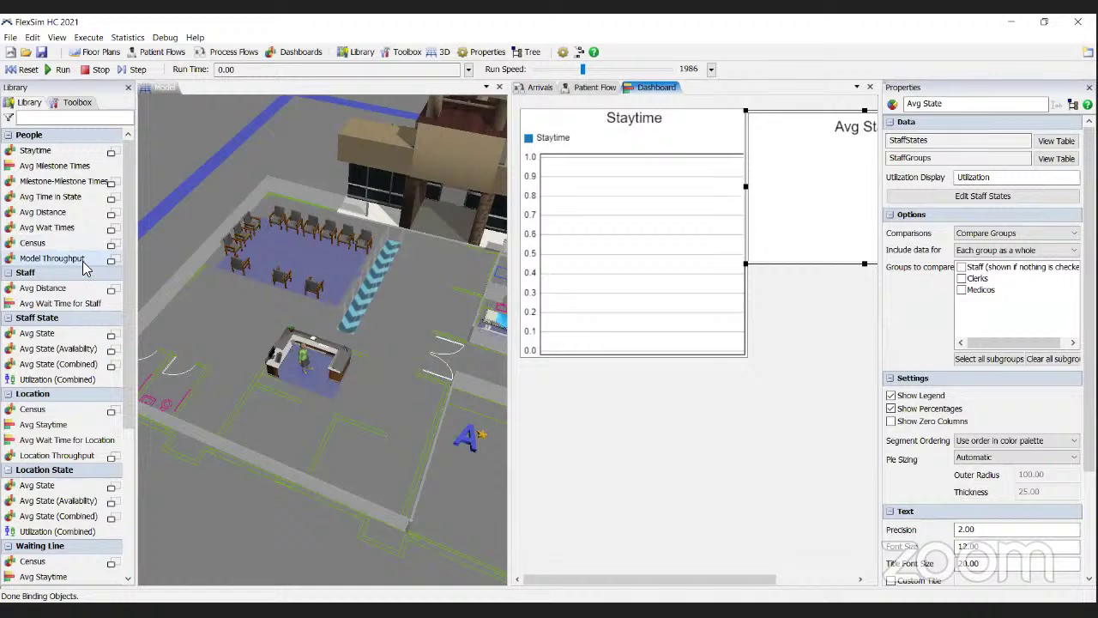
mouse_move(85, 261)
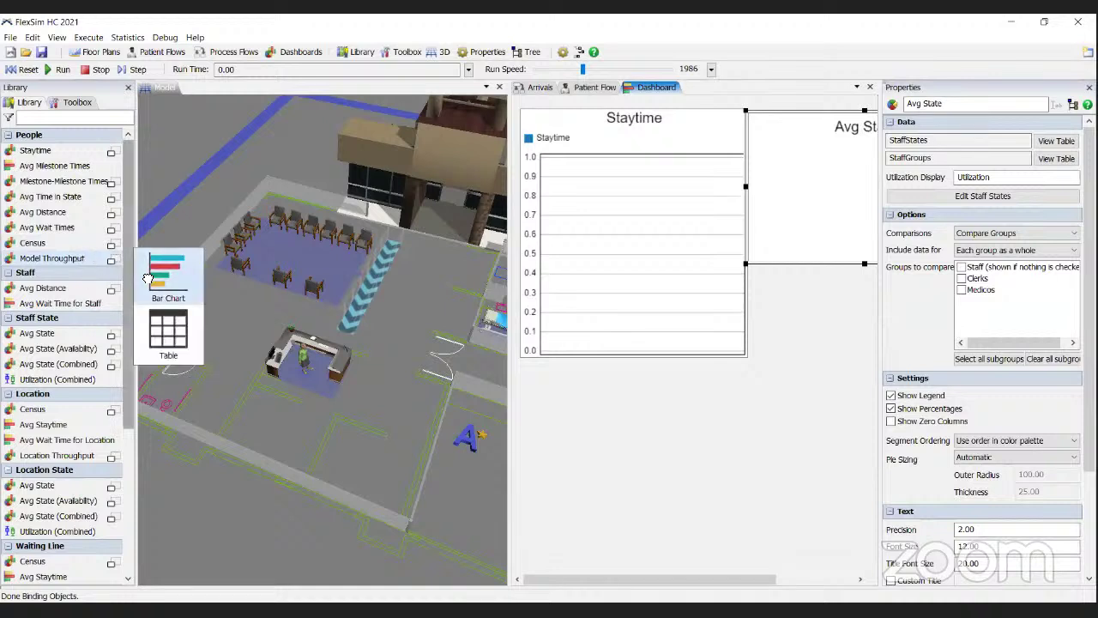
left_click_drag(149, 275, 520, 369)
scroll(760, 503, "down", 1)
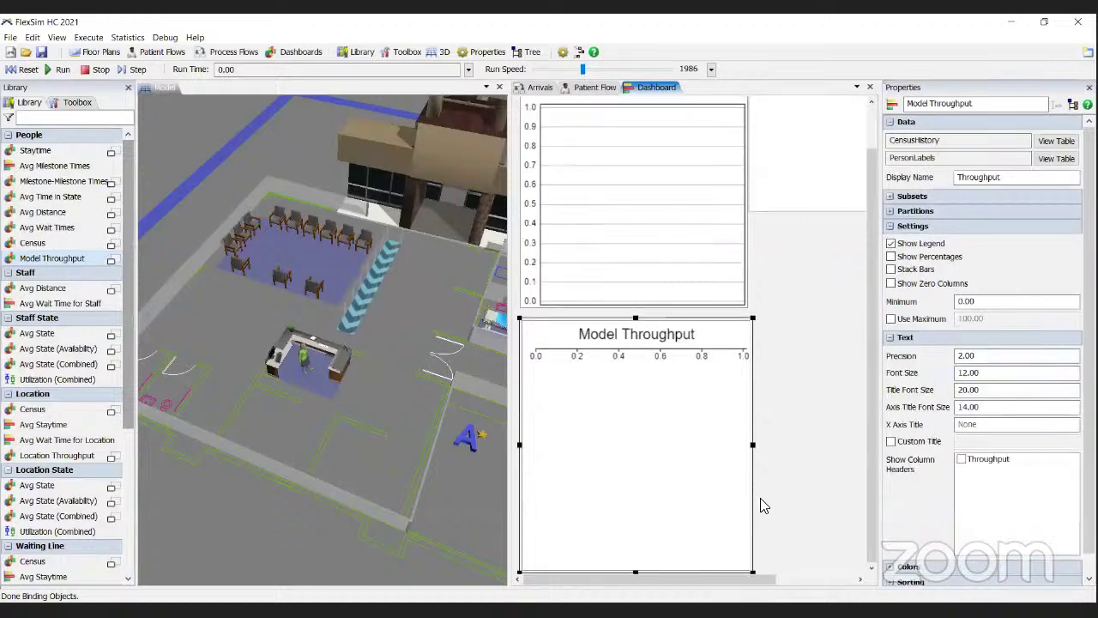
left_click_drag(751, 570, 790, 449)
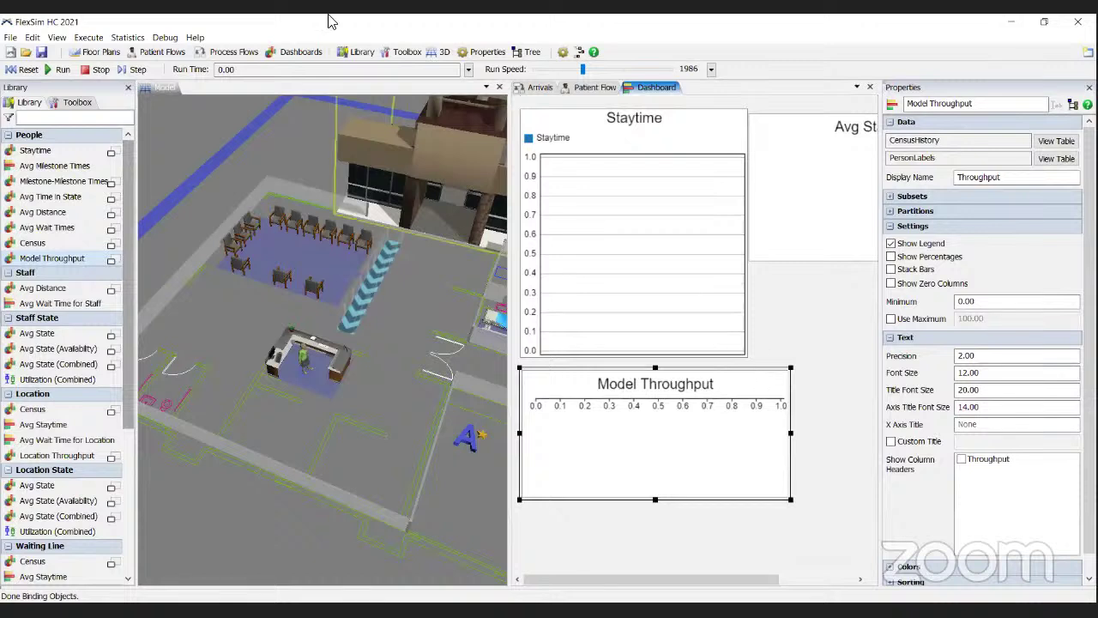
Run the simulation with the three dashboard charts, adjusting the run speed to 710
left_click(60, 68)
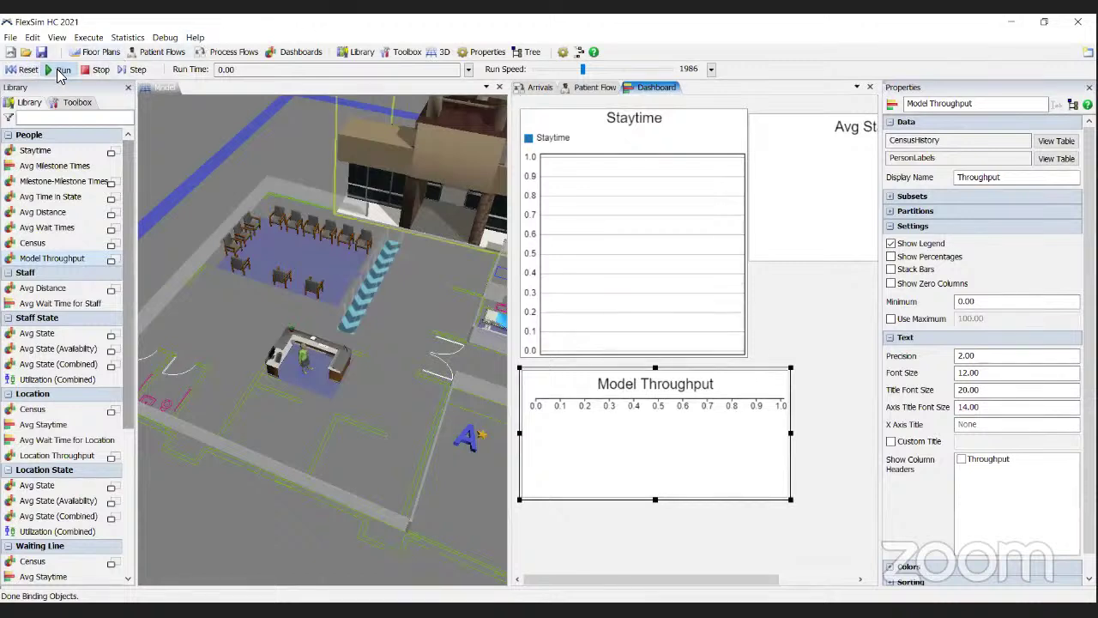
left_click(589, 68)
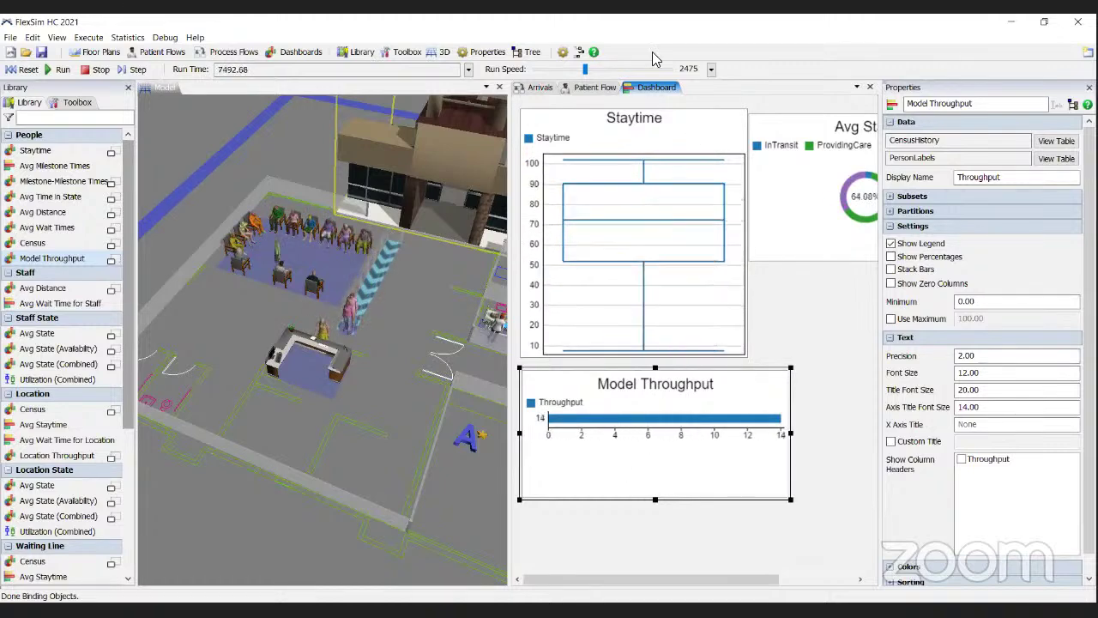
left_click_drag(585, 68, 575, 69)
scroll(582, 71, "up", 3)
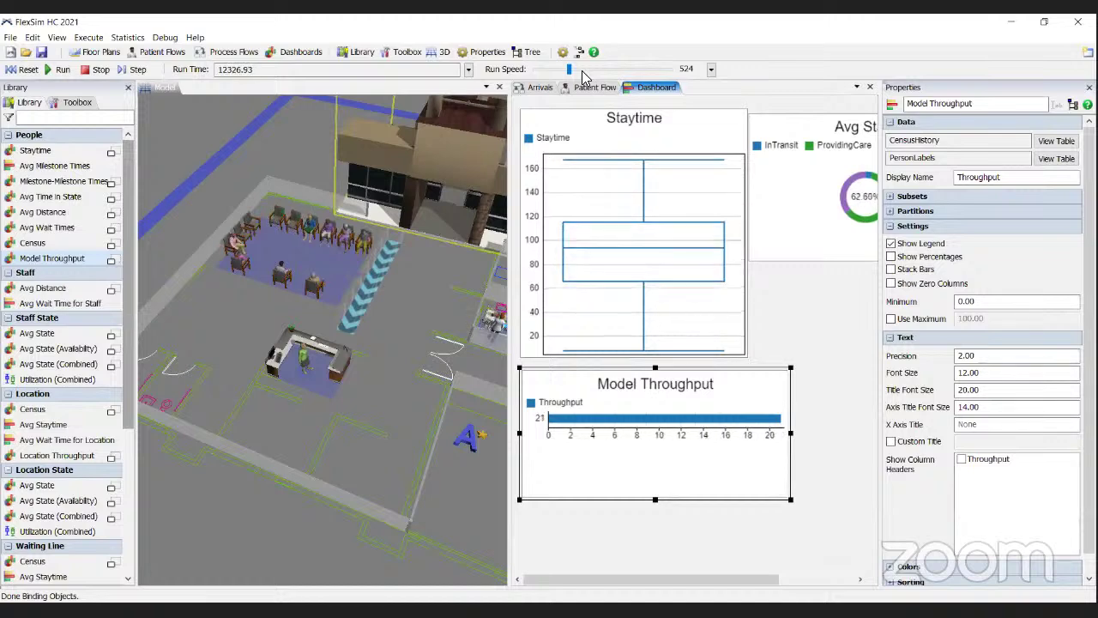
scroll(582, 76, "up", 1)
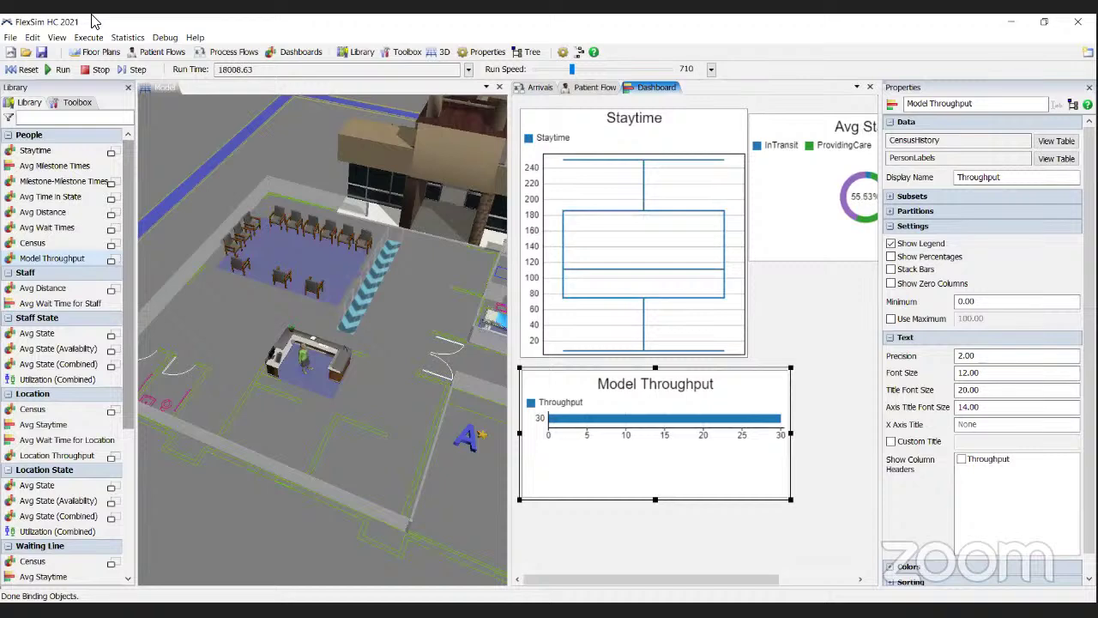
Examine the Arrivals process flow and the Create Patient activity's patient, destination, label set and patient flow settings
left_click(604, 90)
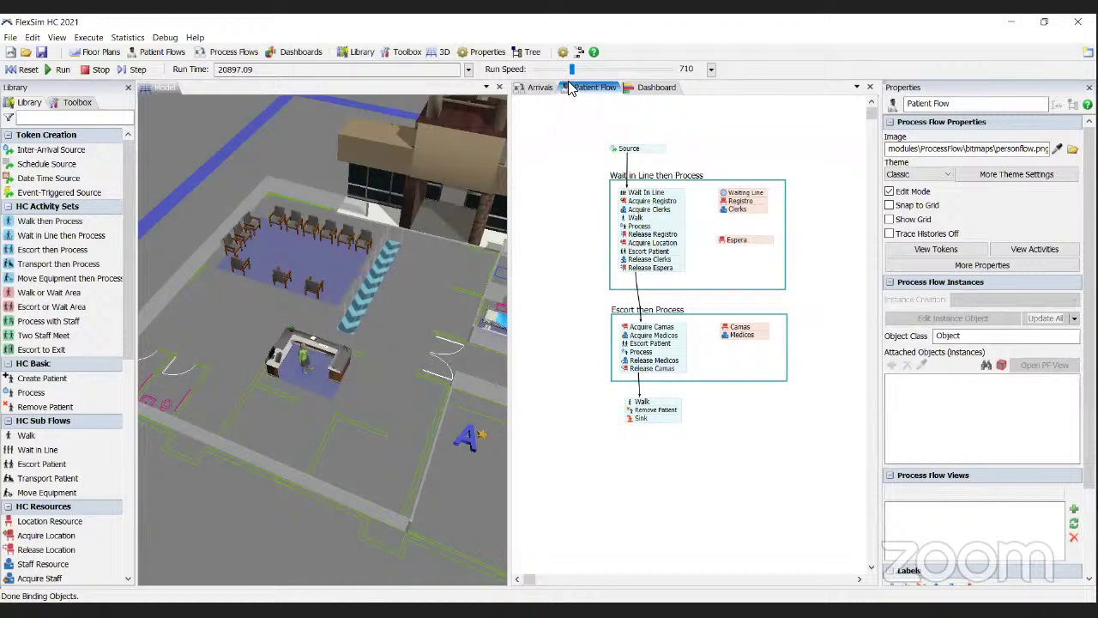
left_click(540, 87)
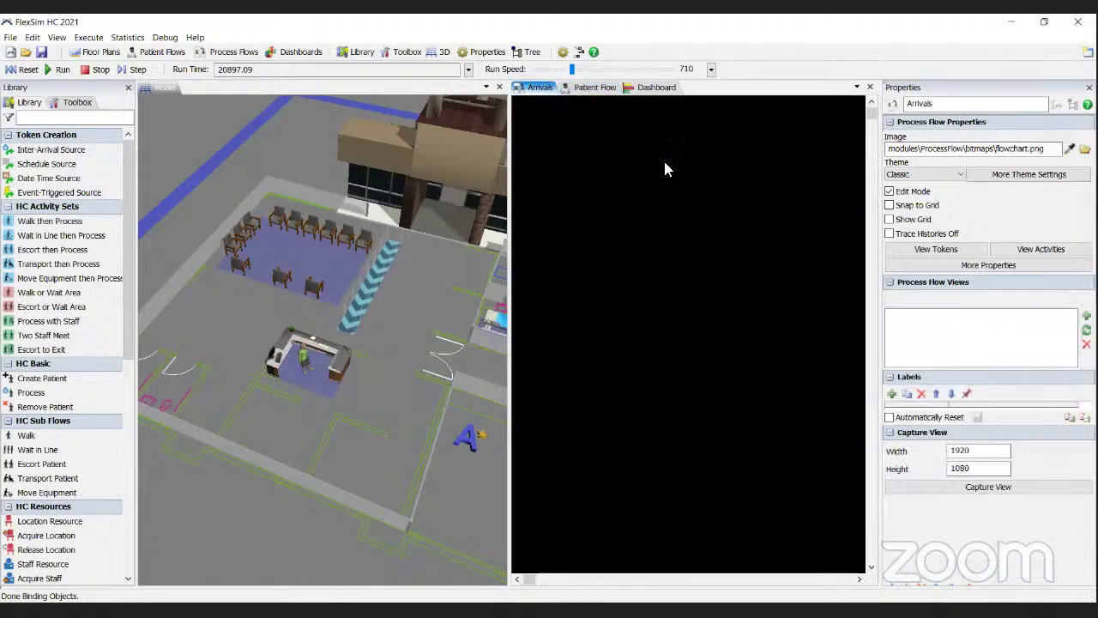
scroll(615, 175, "up", 2)
left_click_drag(590, 219, 596, 259)
scroll(562, 203, "up", 2)
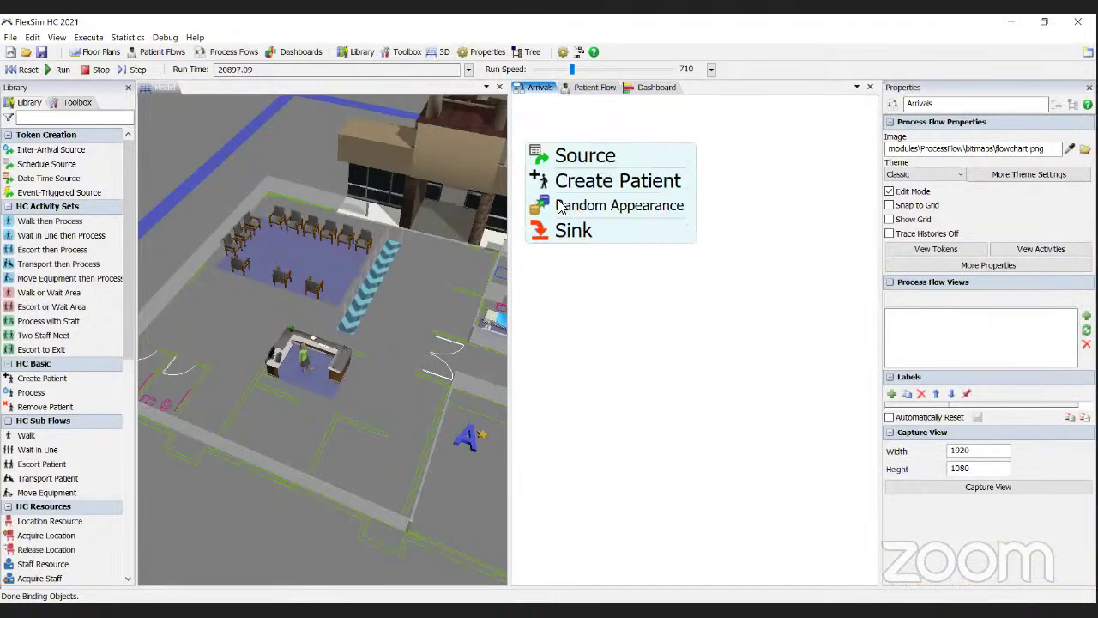
scroll(557, 206, "down", 1)
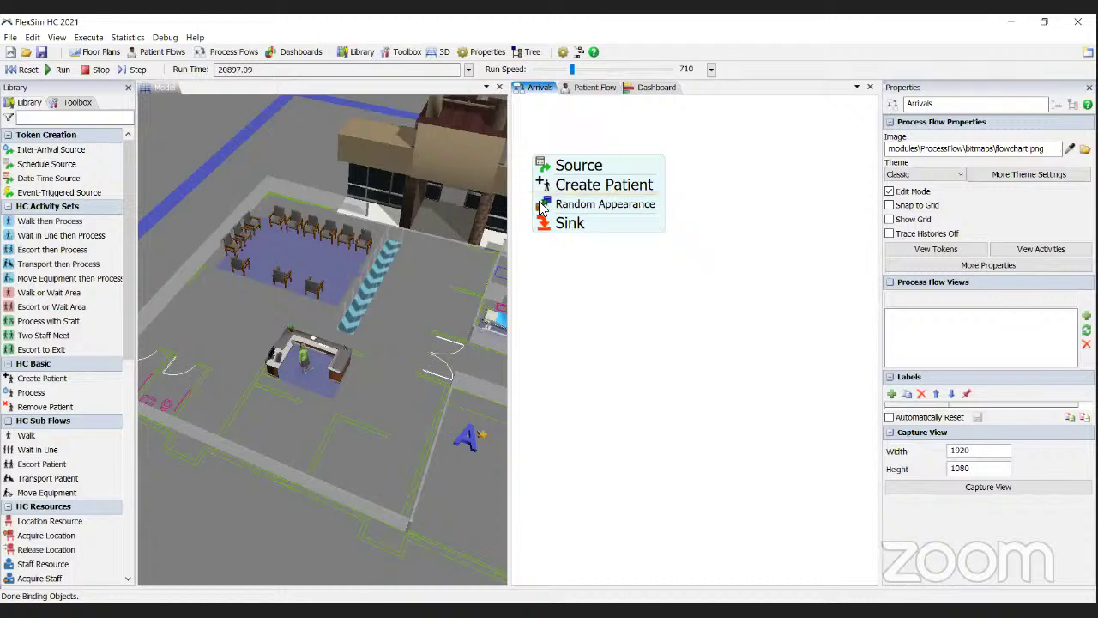
double_click(542, 206)
double_click(543, 187)
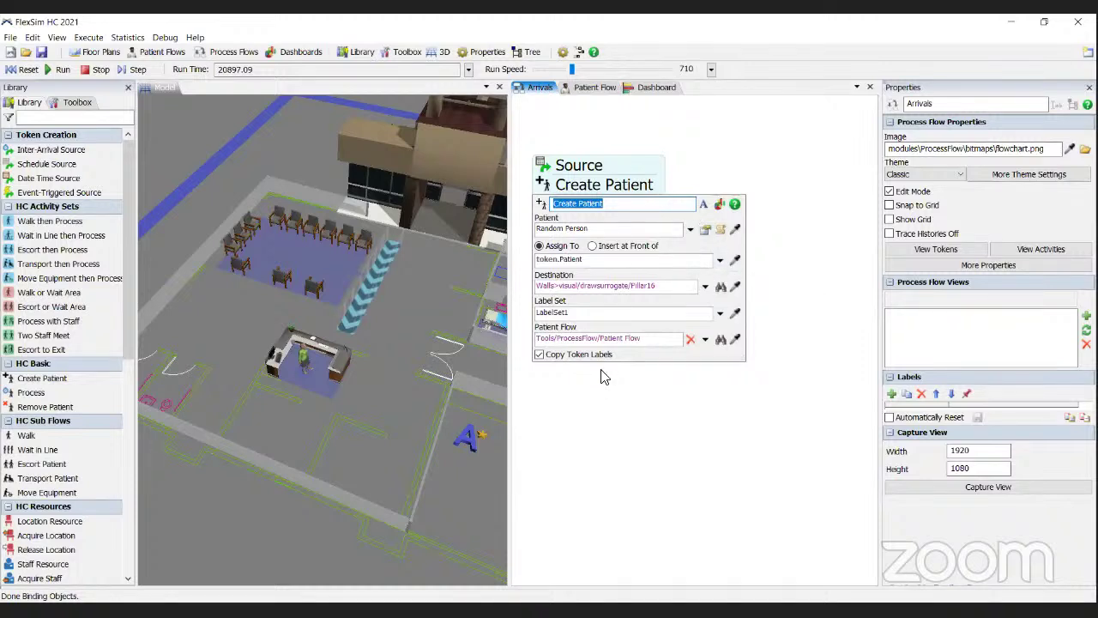
left_click(694, 171)
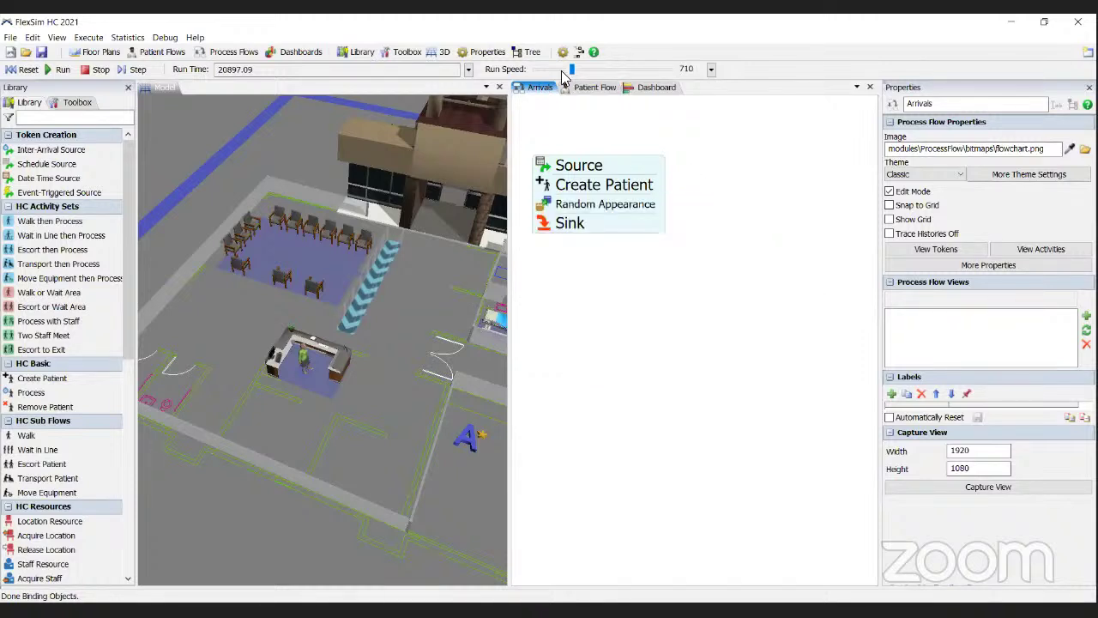
Add a Decide activity to the Patient Flow, beside the Source and above the Wait in Line then Process block
key("ctrl+Tab")
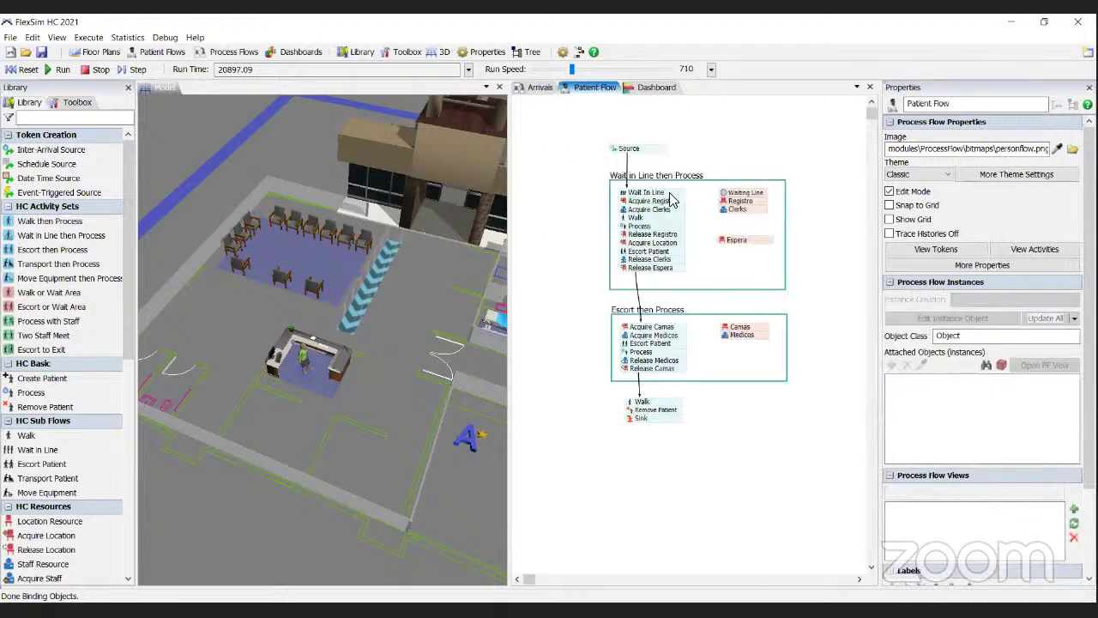
scroll(86, 257, "down", 7)
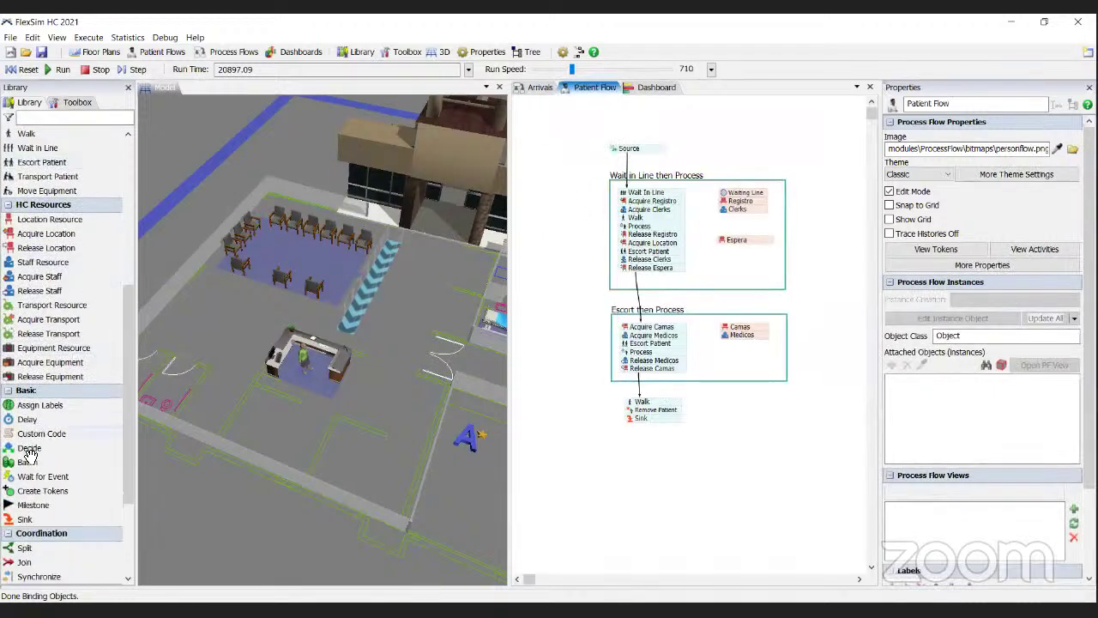
left_click(30, 448)
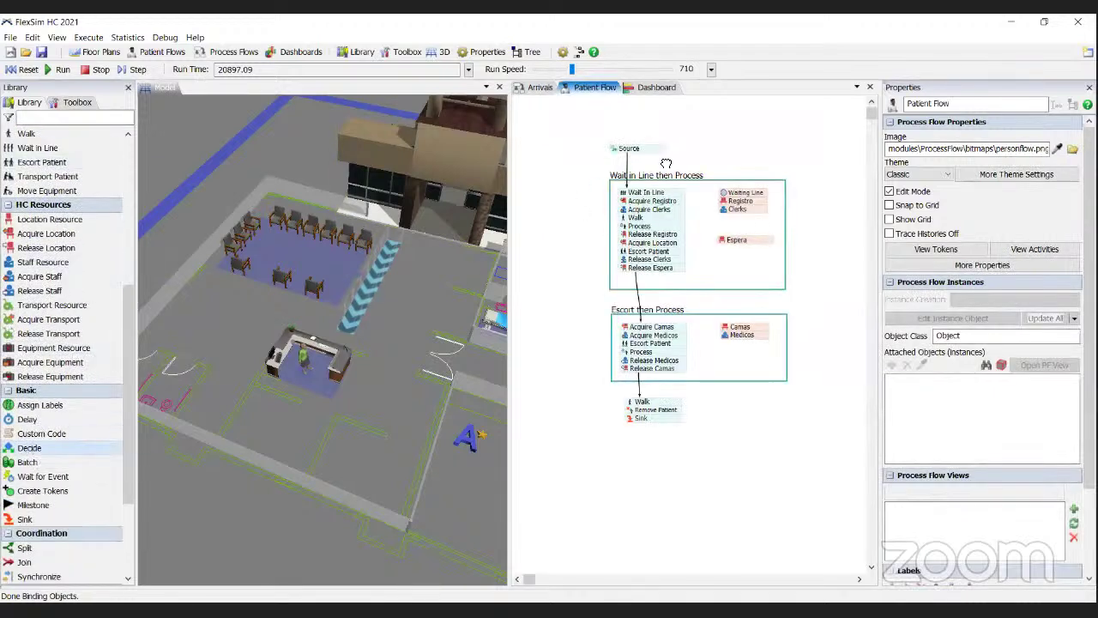
left_click(725, 151)
left_click_drag(735, 146, 727, 150)
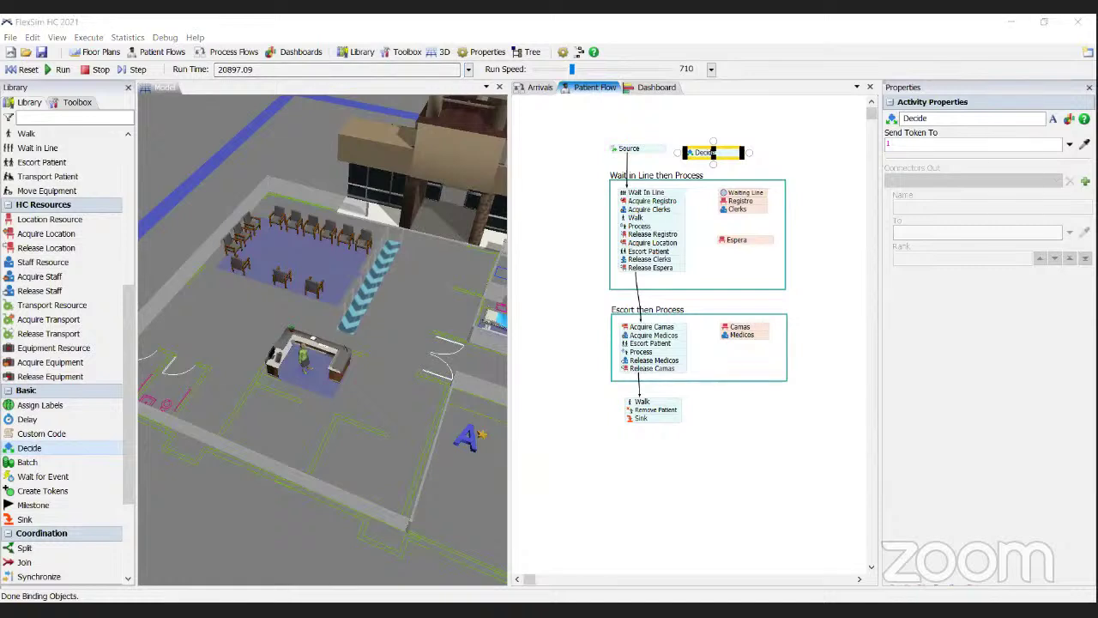
Switch to the presentation slide with the seminar satisfaction poll
key("alt+Tab")
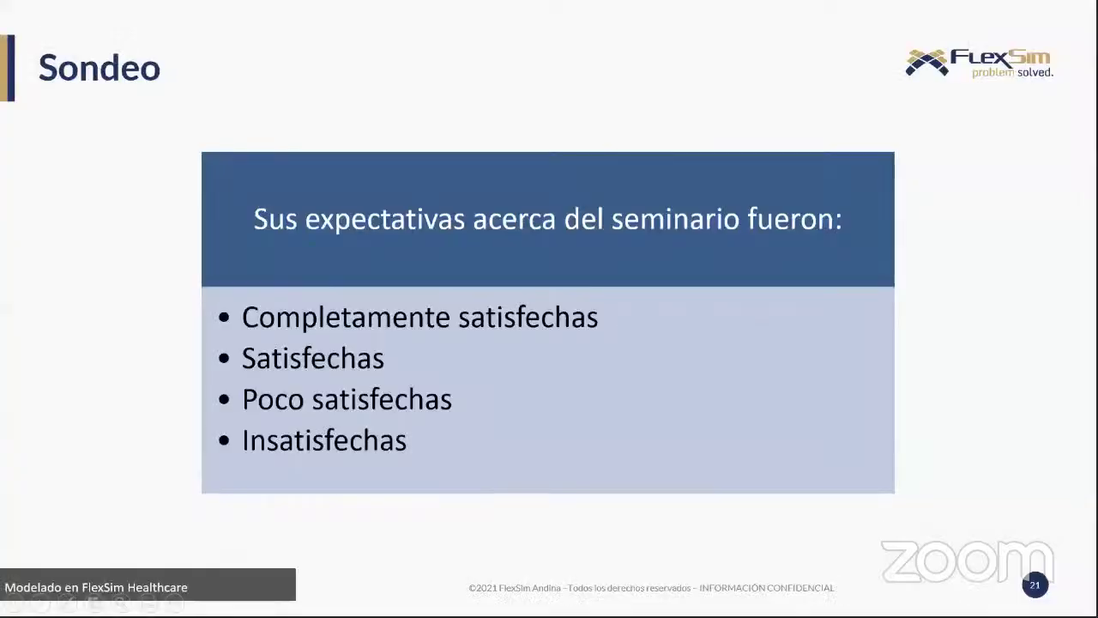